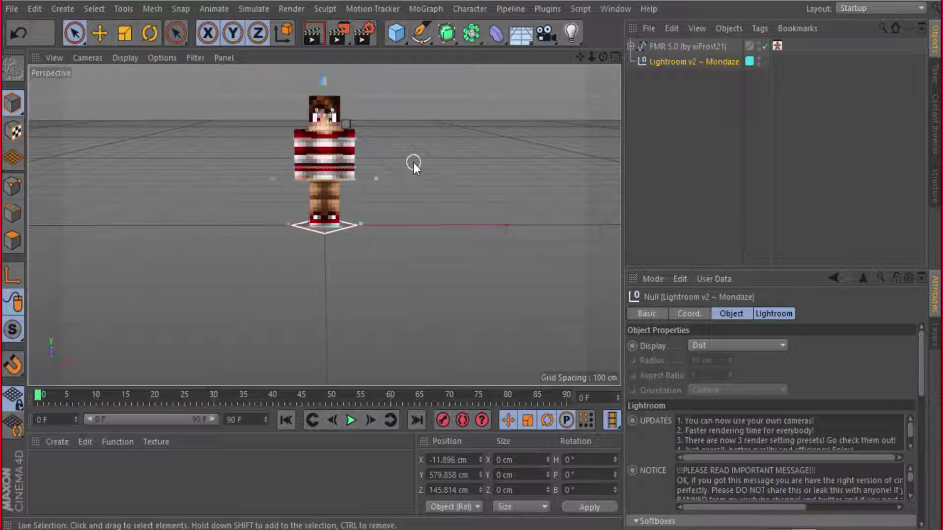
Zoom in on the character and select the FMR 5.0 rig, cycling its editor visibility back to default
{"action": "scroll", "coordinate": [326, 131], "scroll_direction": "up", "scroll_amount": 2}
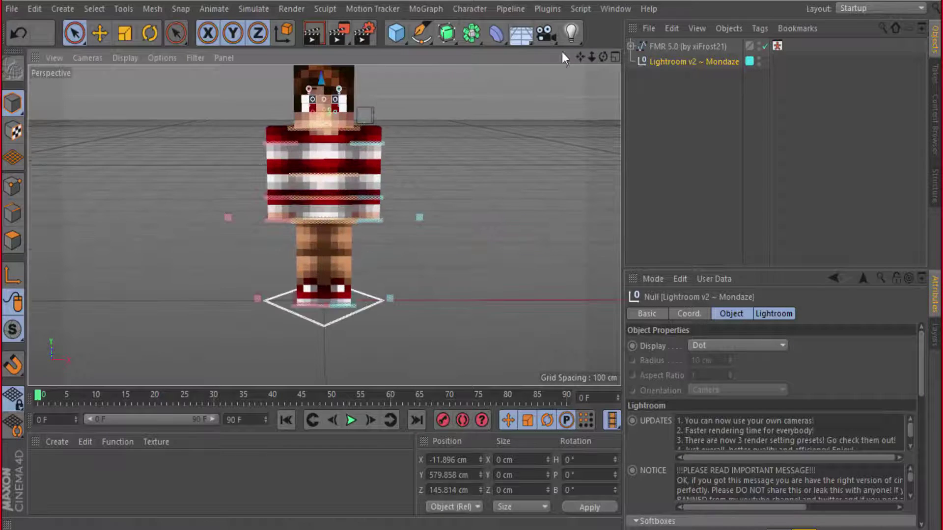
{"action": "left_click_drag", "start_coordinate": [591, 58], "coordinate": [493, 128]}
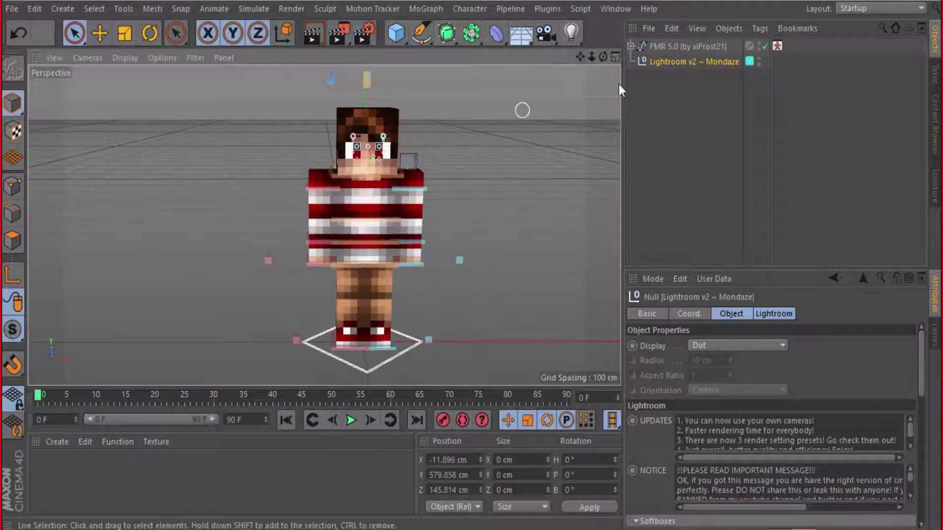
{"action": "left_click", "coordinate": [648, 46]}
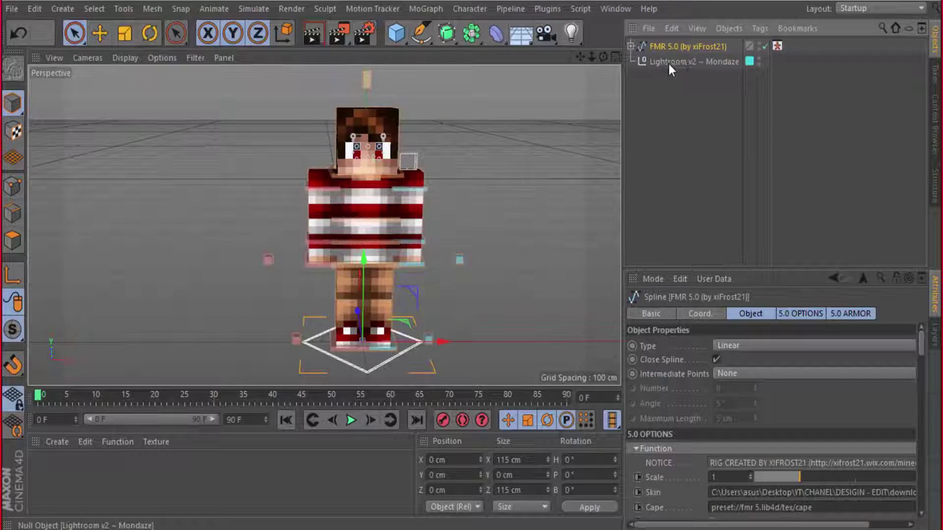
{"action": "left_click", "coordinate": [667, 62]}
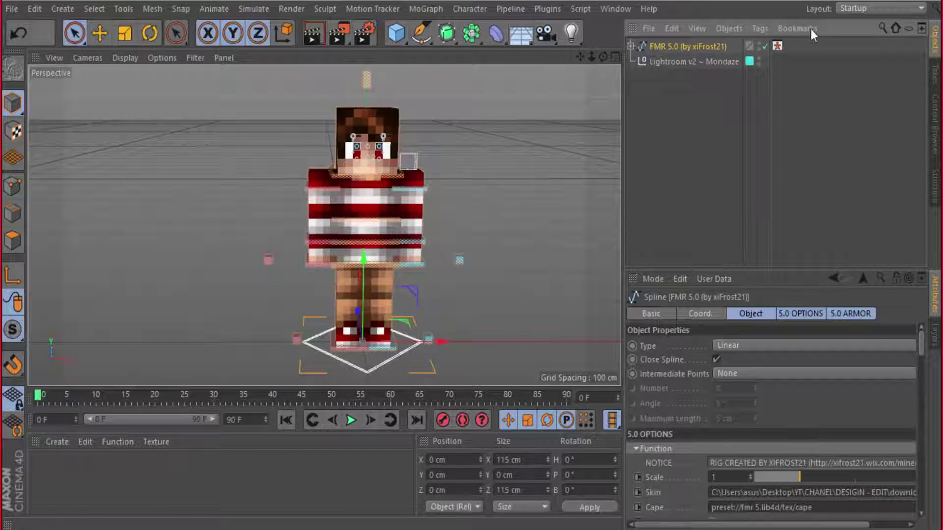
{"action": "left_click", "coordinate": [759, 44]}
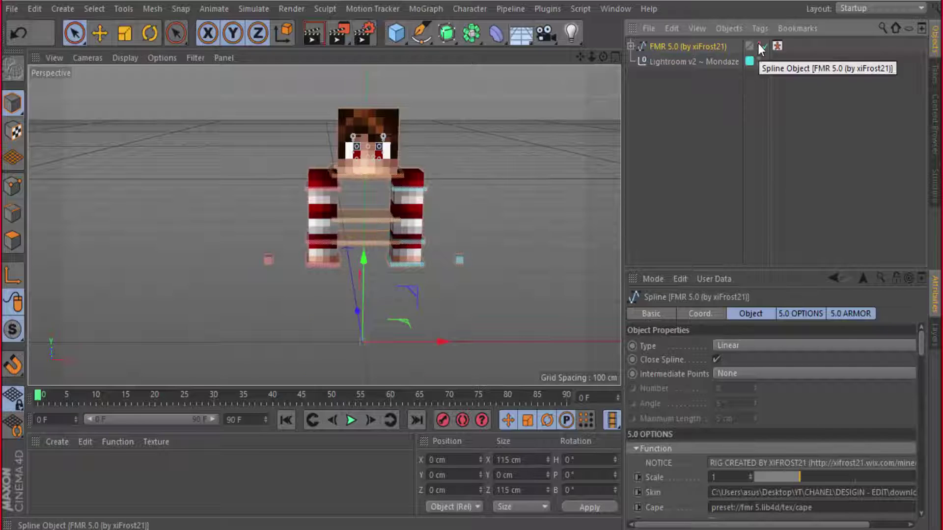
{"action": "left_click", "coordinate": [758, 44]}
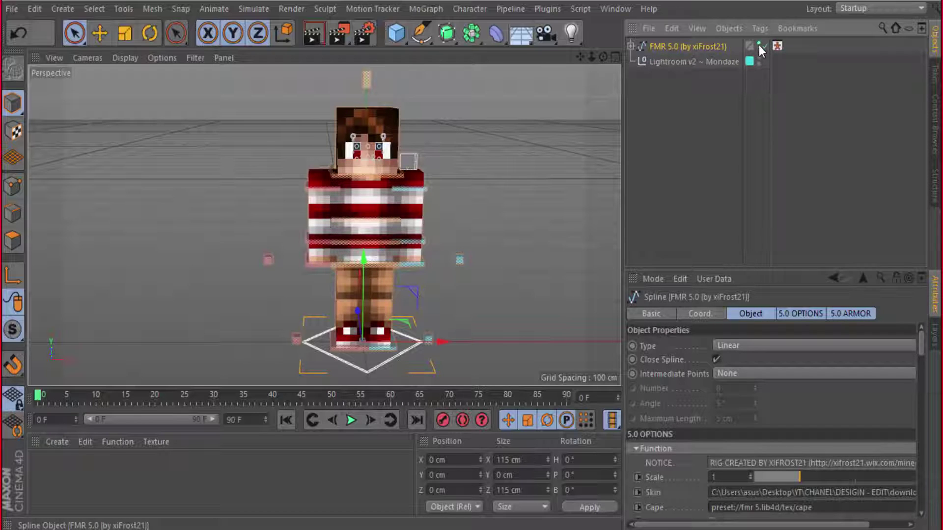
{"action": "left_click", "coordinate": [758, 44]}
{"action": "left_click", "coordinate": [758, 45]}
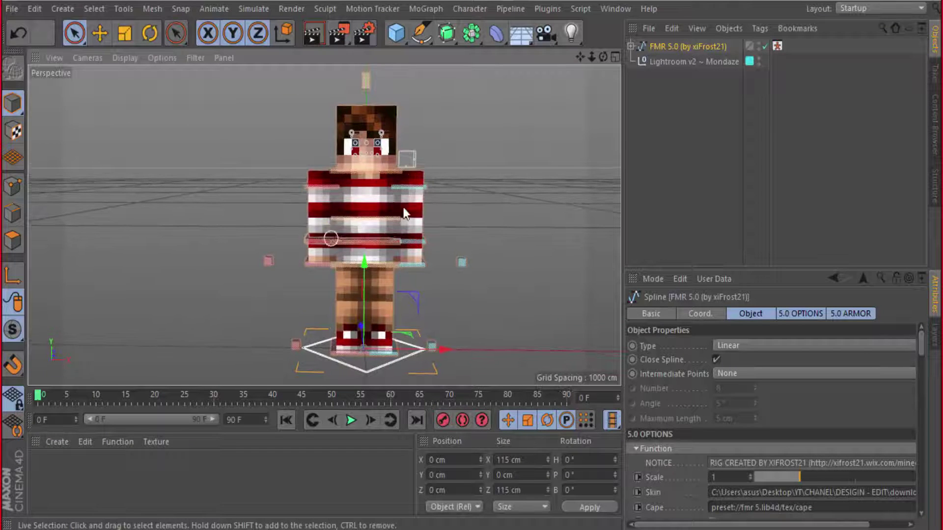
Inspect the Lightroom v2 ~ Mondaze setup, level the view, then reselect the FMR 5.0 rig
{"action": "left_click", "coordinate": [683, 67]}
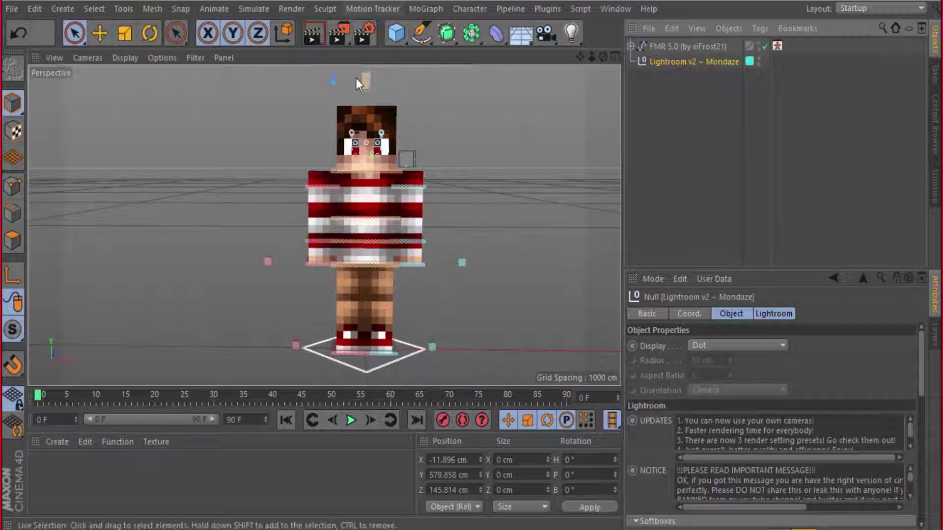
{"action": "left_click_drag", "start_coordinate": [432, 148], "coordinate": [459, 144], "text": "alt"}
{"action": "left_click_drag", "start_coordinate": [393, 137], "coordinate": [451, 139], "text": "alt"}
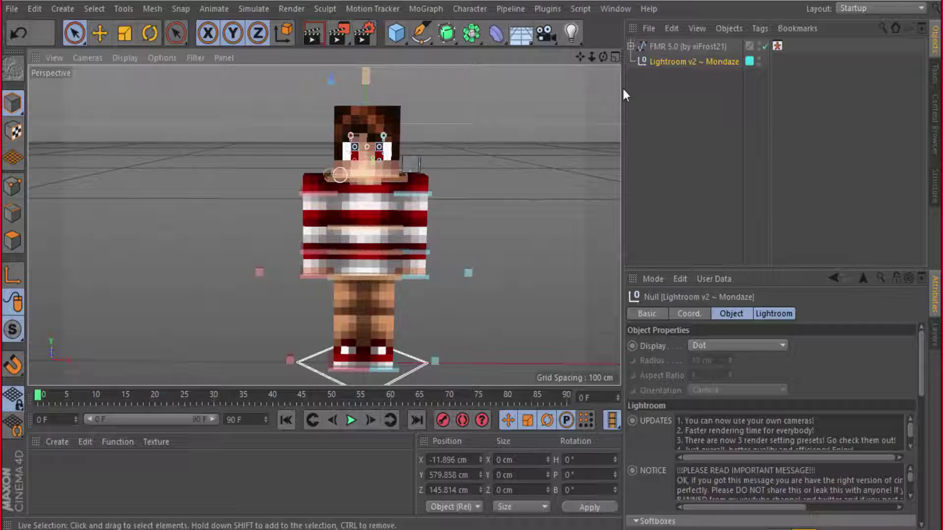
{"action": "left_click", "coordinate": [674, 46]}
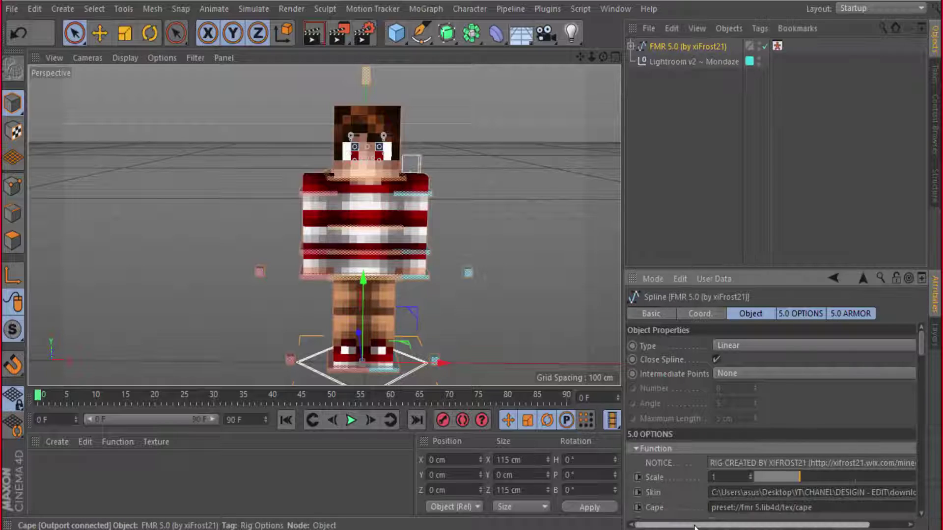
{"action": "left_click_drag", "start_coordinate": [694, 525], "coordinate": [733, 525]}
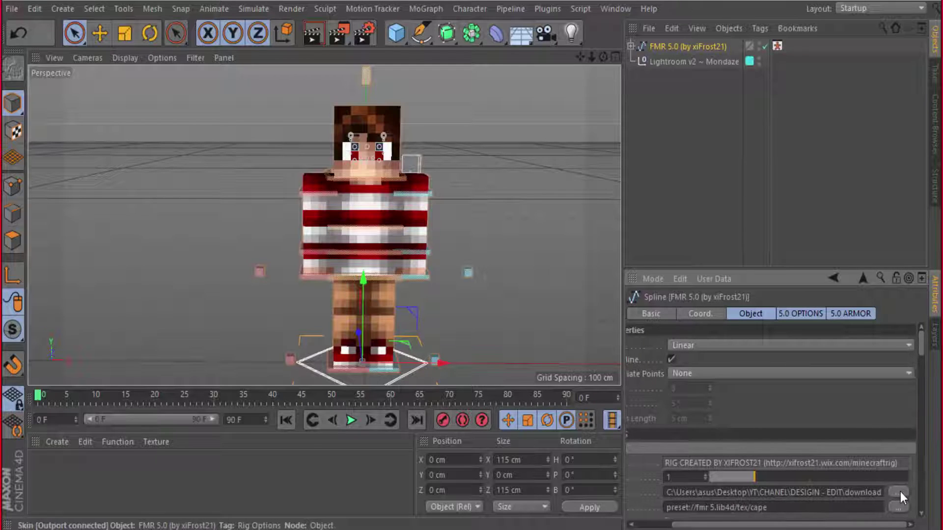
{"action": "left_click", "coordinate": [900, 493]}
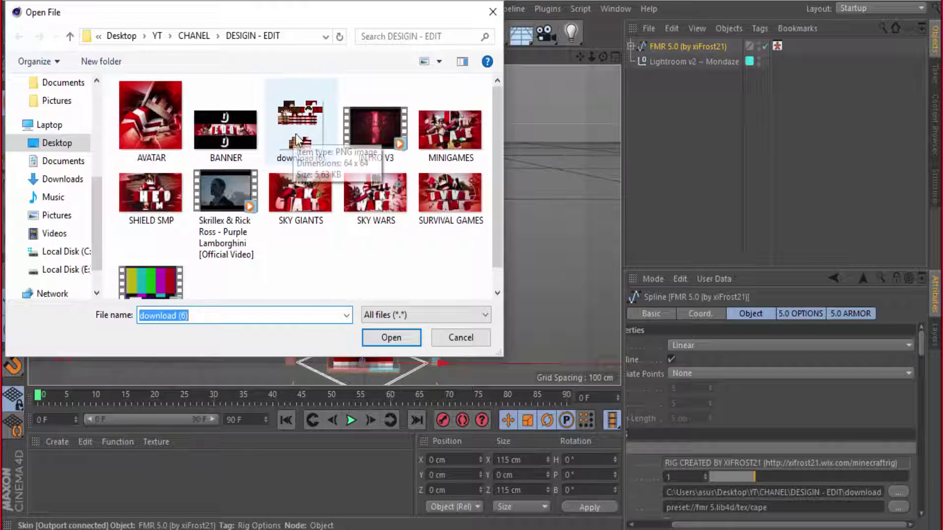
{"action": "left_click", "coordinate": [493, 11]}
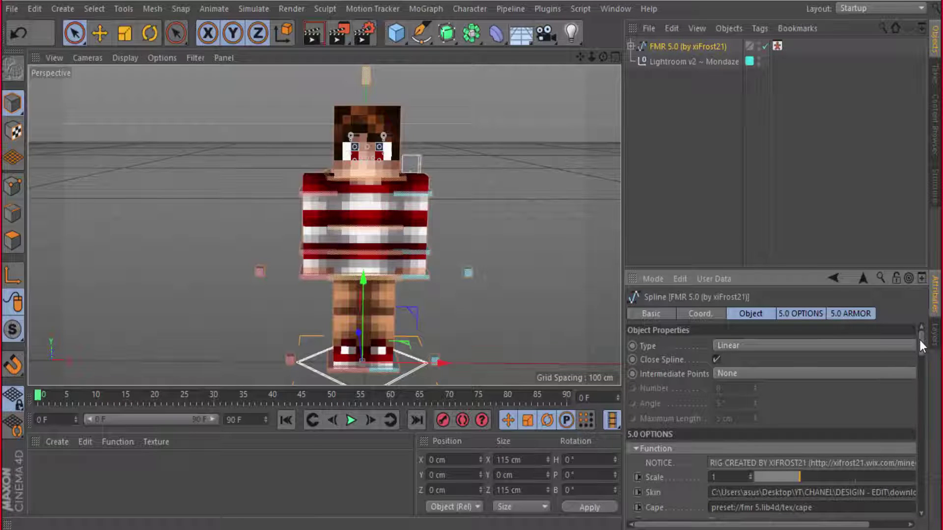
In the Face section, set Right Eye, Left Eye, Mouth, Pupils, Eyebrows and Teeth to OFF
{"action": "mouse_move", "coordinate": [920, 341]}
{"action": "left_mouse_down"}
{"action": "mouse_move", "coordinate": [915, 386]}
{"action": "mouse_move", "coordinate": [890, 373]}
{"action": "left_mouse_up"}
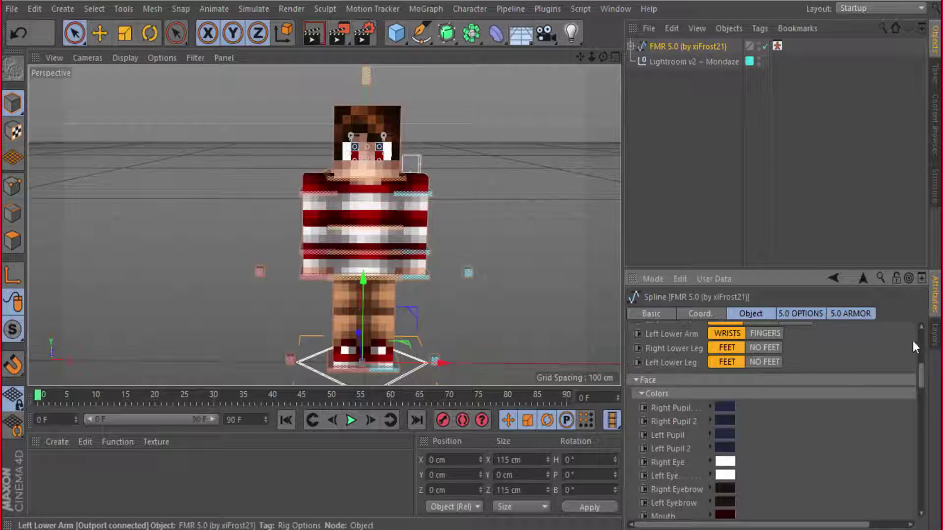
{"action": "left_click_drag", "start_coordinate": [921, 377], "coordinate": [921, 400]}
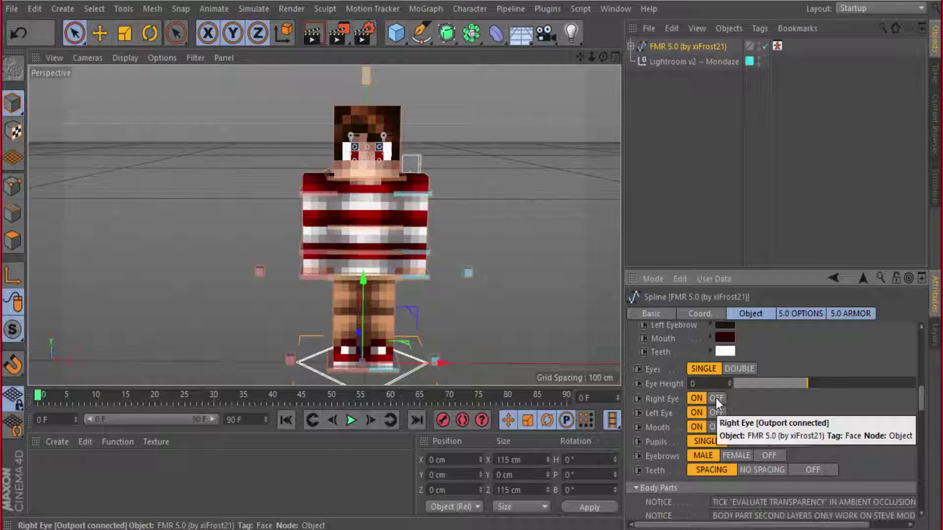
{"action": "left_click", "coordinate": [716, 398]}
{"action": "left_click", "coordinate": [716, 427]}
{"action": "left_click", "coordinate": [788, 441]}
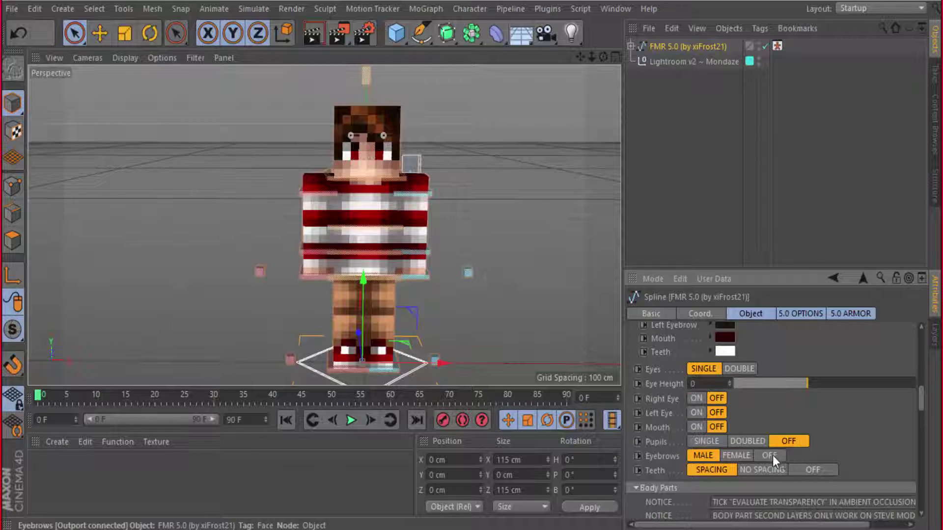
{"action": "left_click", "coordinate": [773, 455]}
{"action": "left_click", "coordinate": [811, 470]}
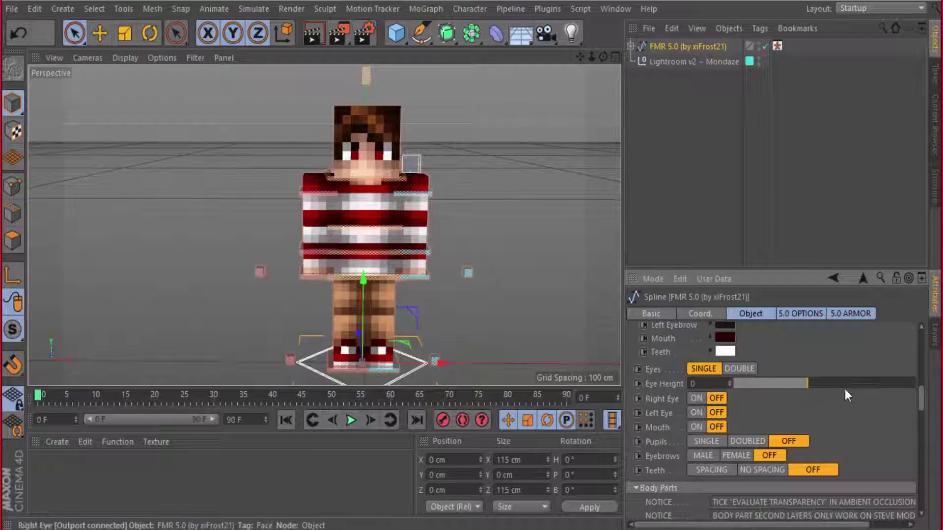
{"action": "left_click_drag", "start_coordinate": [920, 393], "coordinate": [920, 411]}
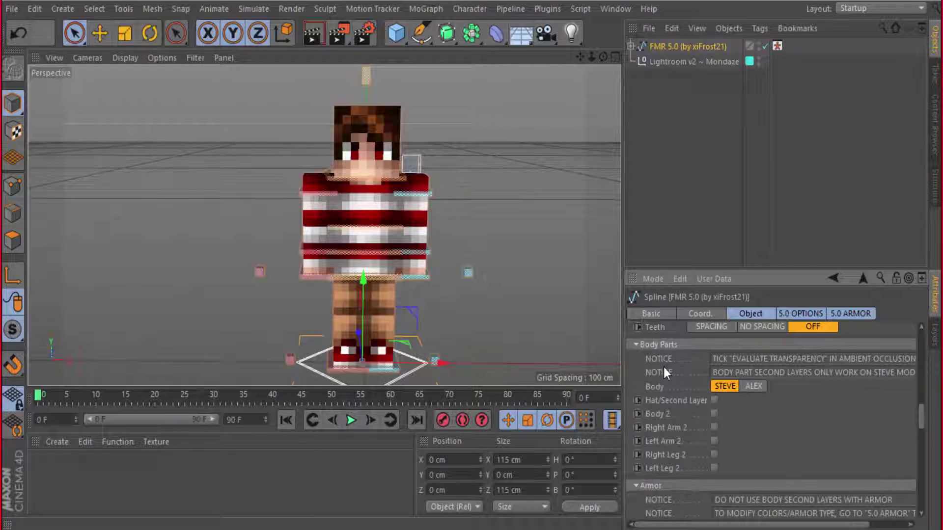
Tick Hat/Second Layer, with the Body 2, arm and leg second layers toggled back off
{"action": "left_click", "coordinate": [714, 400]}
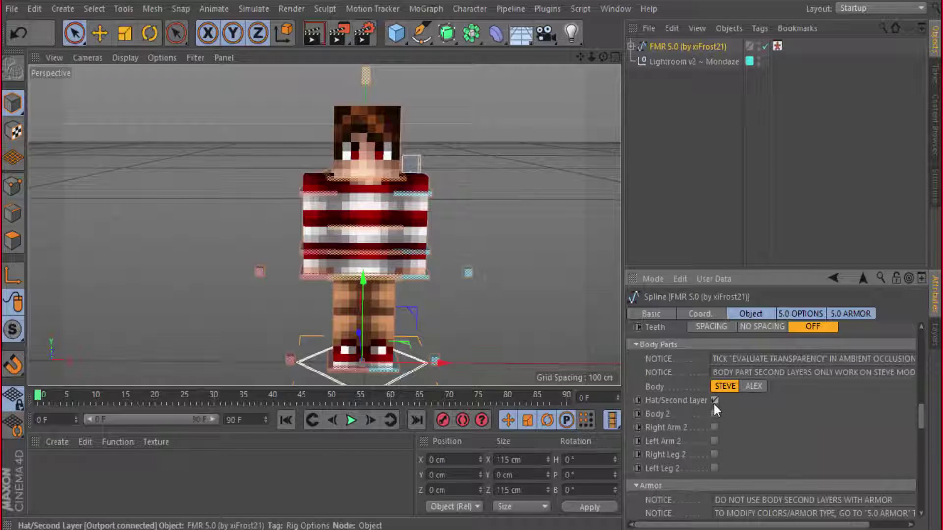
{"action": "left_click", "coordinate": [714, 427]}
{"action": "left_click", "coordinate": [713, 454]}
{"action": "left_click", "coordinate": [714, 467]}
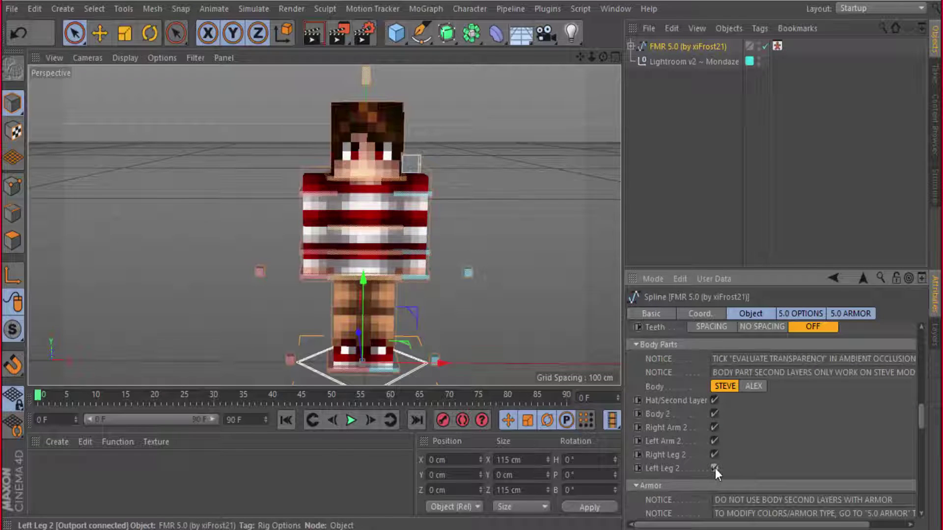
{"action": "left_click", "coordinate": [714, 468]}
{"action": "left_click", "coordinate": [714, 441]}
{"action": "left_click", "coordinate": [714, 414]}
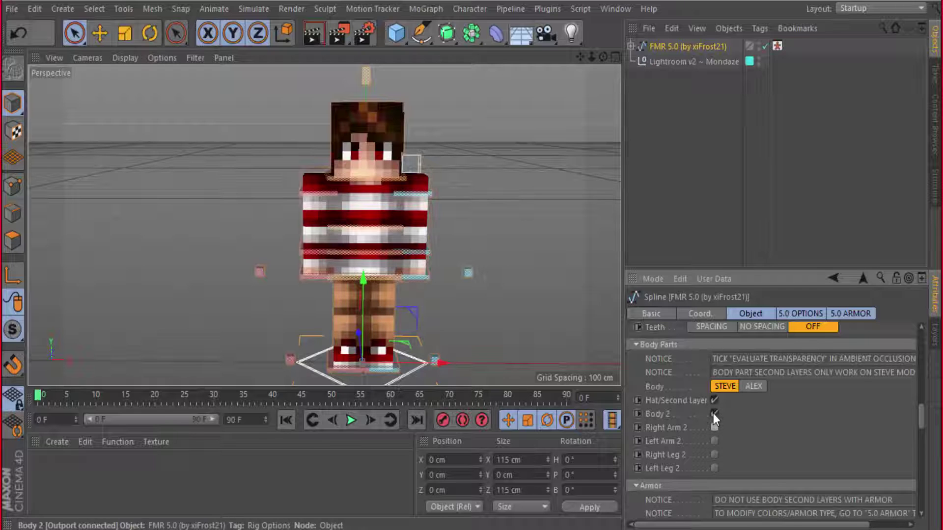
{"action": "mouse_move", "coordinate": [396, 144]}
{"action": "left_mouse_down", "text": "alt"}
{"action": "mouse_move", "coordinate": [561, 128]}
{"action": "mouse_move", "coordinate": [447, 122]}
{"action": "left_mouse_up", "text": "alt"}
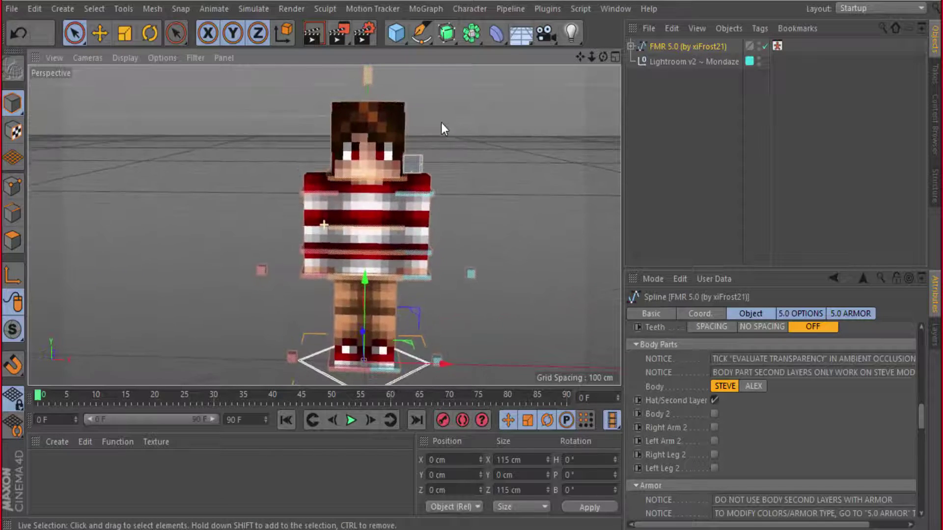
{"action": "left_click", "coordinate": [714, 413]}
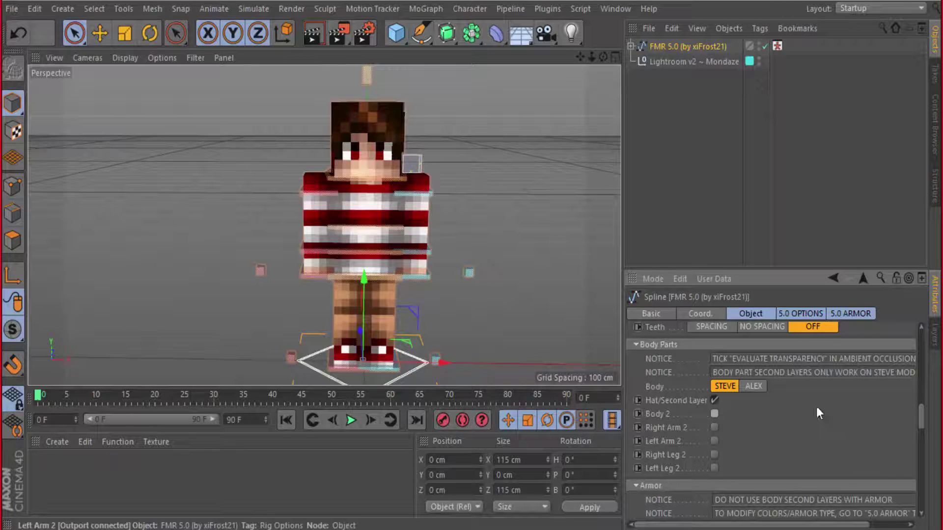
{"action": "scroll", "coordinate": [329, 105], "scroll_direction": "up", "scroll_amount": 3}
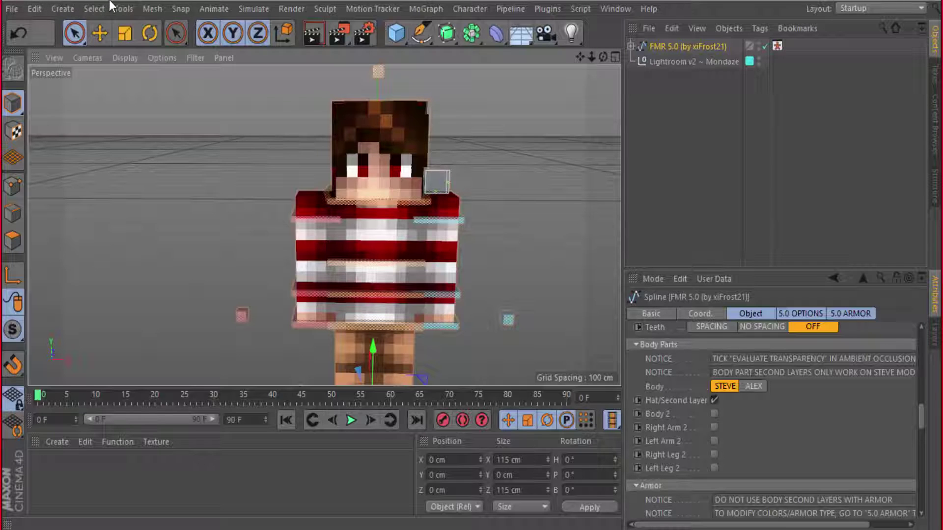
Show the Layer Manager with the 5.0_Body, 5.0_Joints and 5.0_Controls layers, framing the head
{"action": "left_click", "coordinate": [935, 339]}
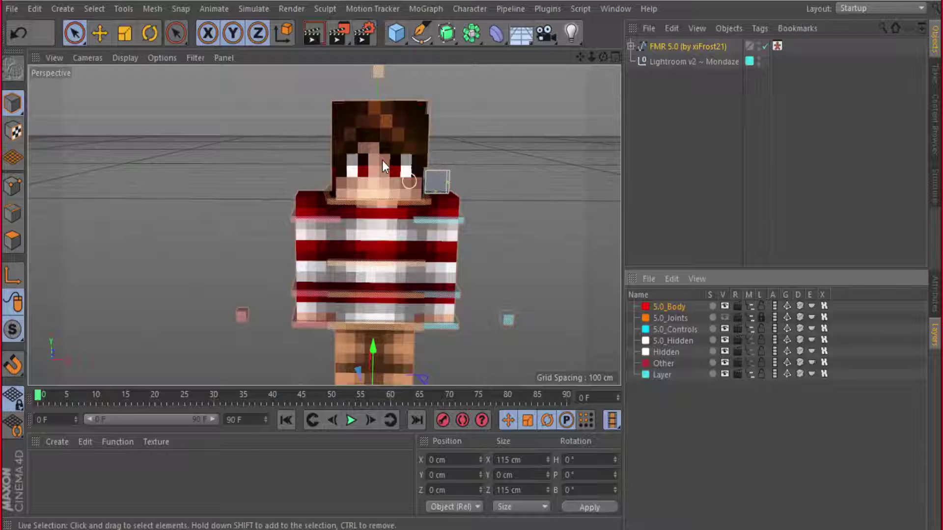
{"action": "scroll", "coordinate": [382, 161], "scroll_direction": "up", "scroll_amount": 3}
{"action": "left_click_drag", "start_coordinate": [577, 58], "coordinate": [521, 61]}
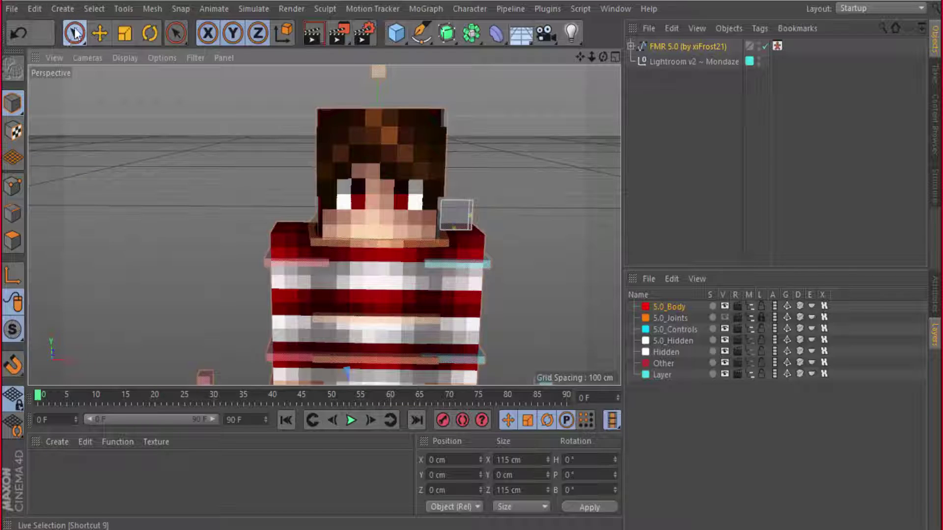
Select the character's head and switch to Polygon mode, zoomed in on the head
{"action": "left_click", "coordinate": [14, 105]}
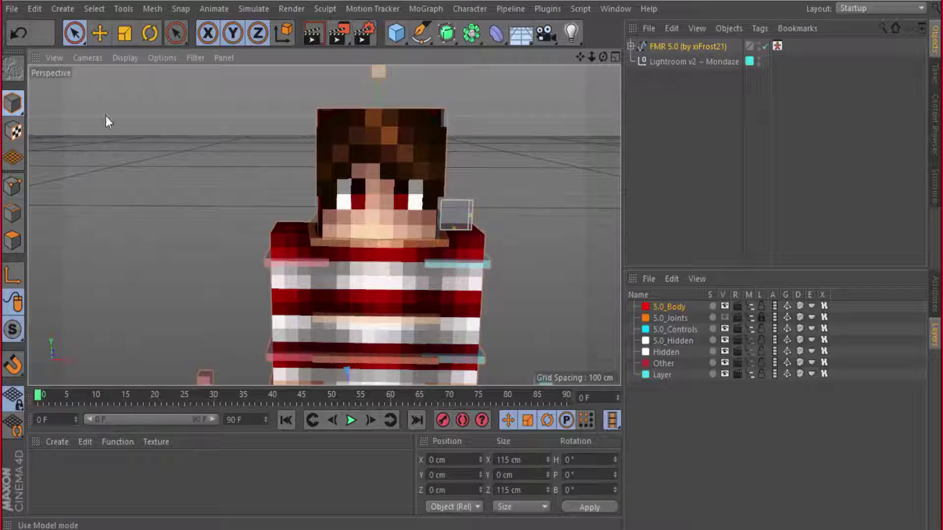
{"action": "left_click", "coordinate": [339, 152]}
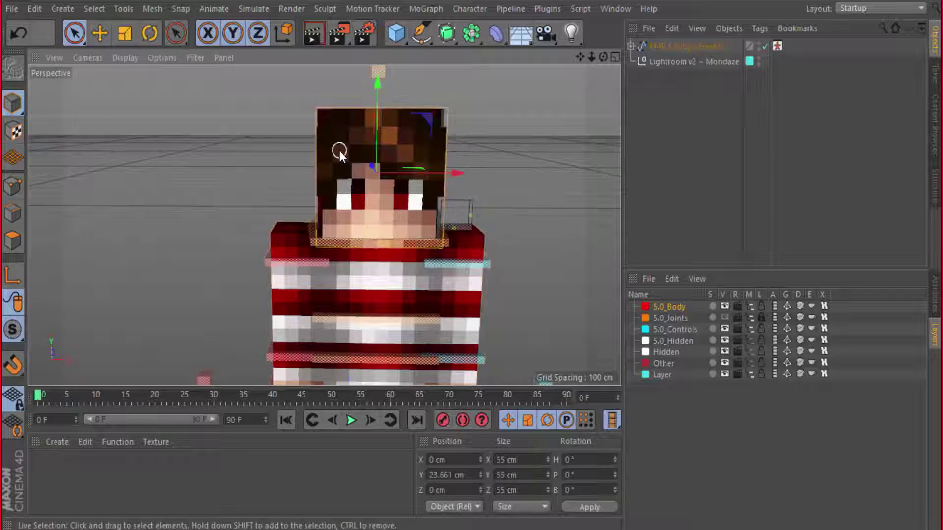
{"action": "left_click", "coordinate": [19, 238]}
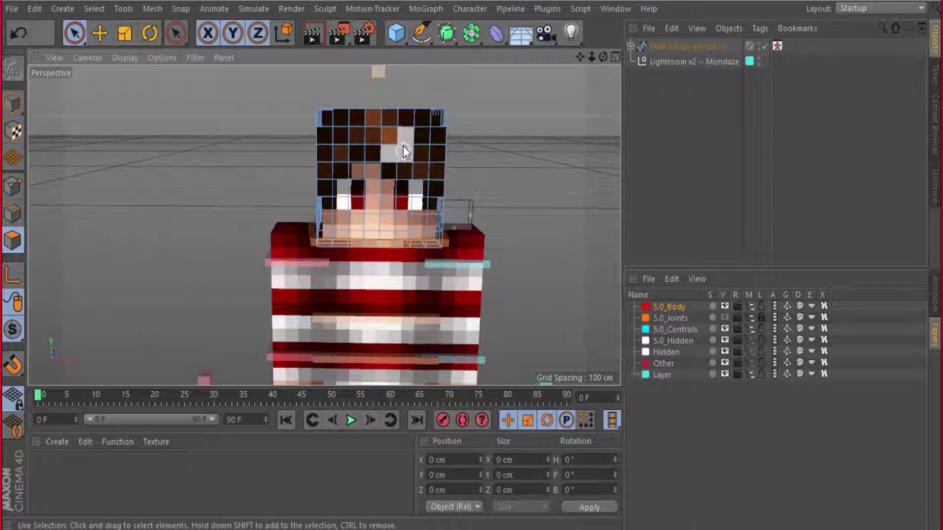
{"action": "scroll", "coordinate": [403, 146], "scroll_direction": "up", "scroll_amount": 2}
{"action": "scroll", "coordinate": [402, 146], "scroll_direction": "up", "scroll_amount": 2}
{"action": "mouse_move", "coordinate": [513, 168]}
{"action": "left_mouse_down", "text": "alt"}
{"action": "mouse_move", "coordinate": [411, 146]}
{"action": "mouse_move", "coordinate": [508, 162]}
{"action": "left_mouse_up", "text": "alt"}
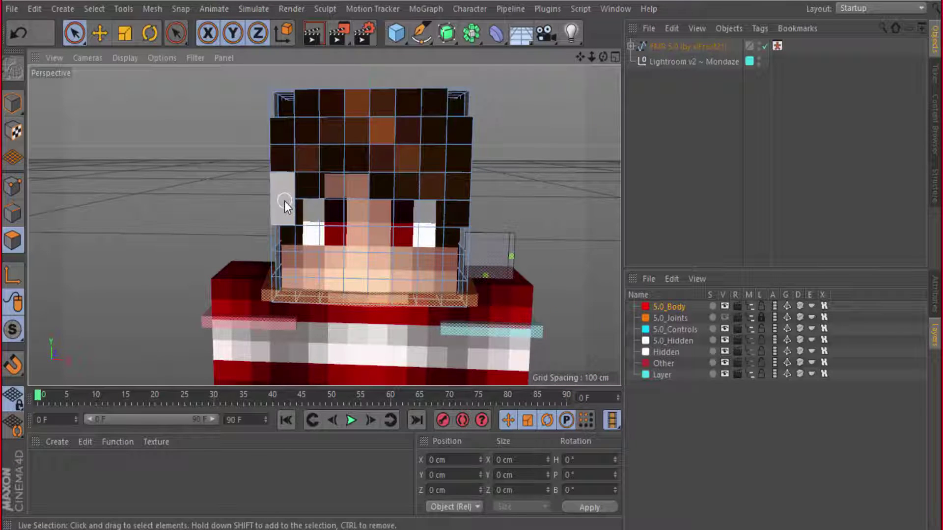
Paint-select the hair polygons along the left column, across the top and down the right side
{"action": "left_click_drag", "start_coordinate": [284, 201], "coordinate": [285, 159]}
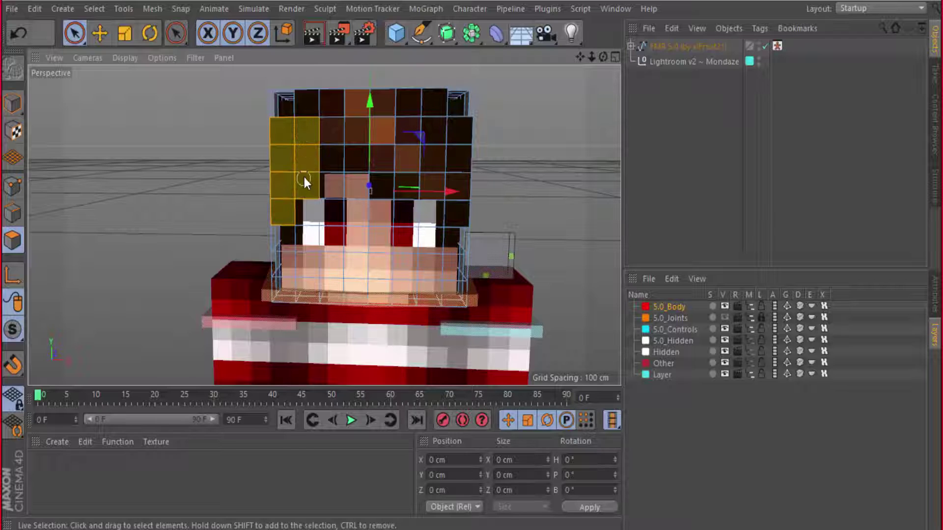
{"action": "left_click_drag", "start_coordinate": [426, 104], "coordinate": [326, 152]}
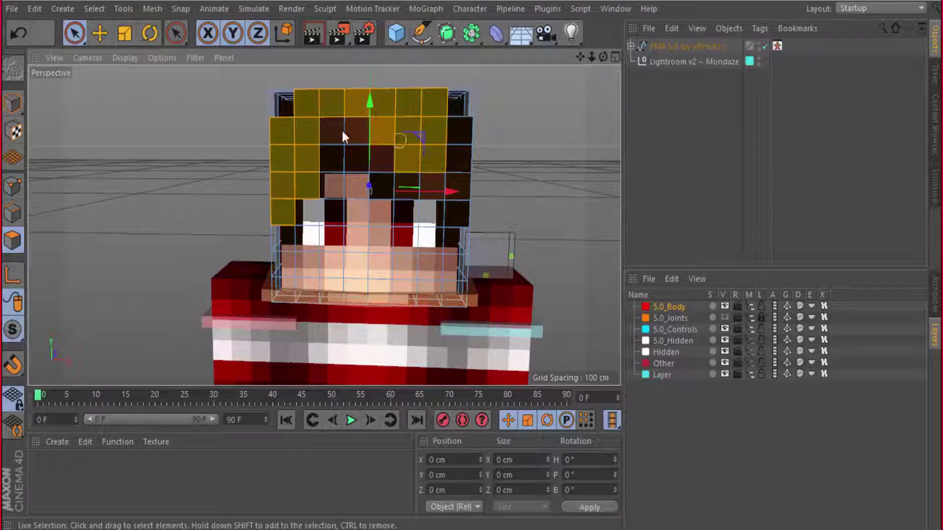
{"action": "mouse_move", "coordinate": [392, 168]}
{"action": "left_mouse_down"}
{"action": "mouse_move", "coordinate": [431, 189]}
{"action": "mouse_move", "coordinate": [452, 136]}
{"action": "mouse_move", "coordinate": [452, 199]}
{"action": "mouse_move", "coordinate": [519, 188]}
{"action": "left_mouse_up"}
{"action": "mouse_move", "coordinate": [439, 158]}
{"action": "left_mouse_down", "text": "alt"}
{"action": "mouse_move", "coordinate": [353, 244]}
{"action": "mouse_move", "coordinate": [401, 235]}
{"action": "mouse_move", "coordinate": [409, 220]}
{"action": "mouse_move", "coordinate": [385, 218]}
{"action": "left_mouse_up", "text": "alt"}
{"action": "mouse_move", "coordinate": [320, 171]}
{"action": "left_mouse_down", "text": "alt"}
{"action": "mouse_move", "coordinate": [336, 137]}
{"action": "mouse_move", "coordinate": [366, 126]}
{"action": "left_mouse_up", "text": "alt"}
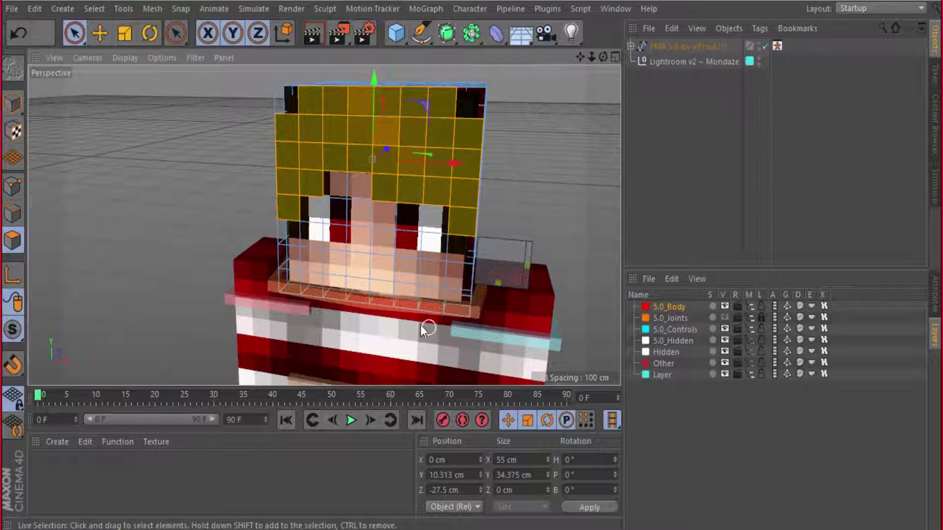
Extrude the selected hair polygons outward with a 3 cm offset
{"action": "right_click", "coordinate": [404, 334]}
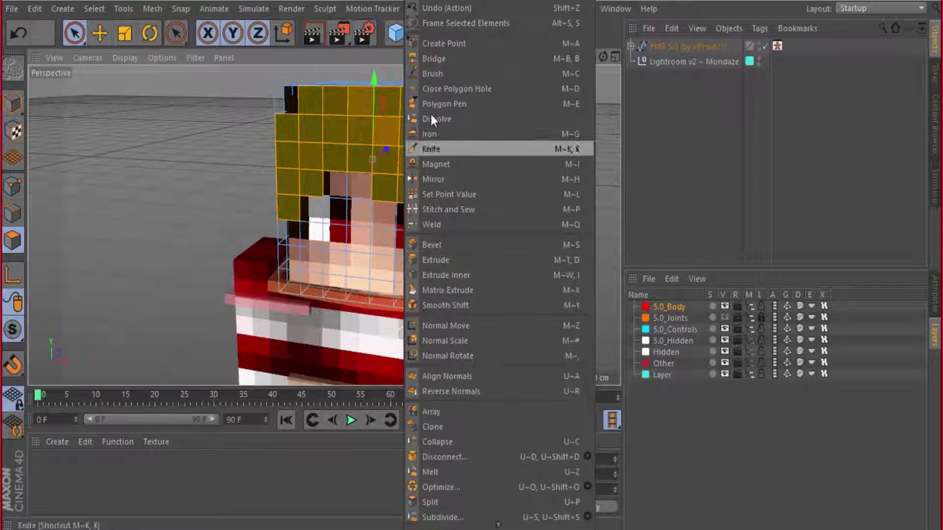
{"action": "left_click", "coordinate": [429, 258]}
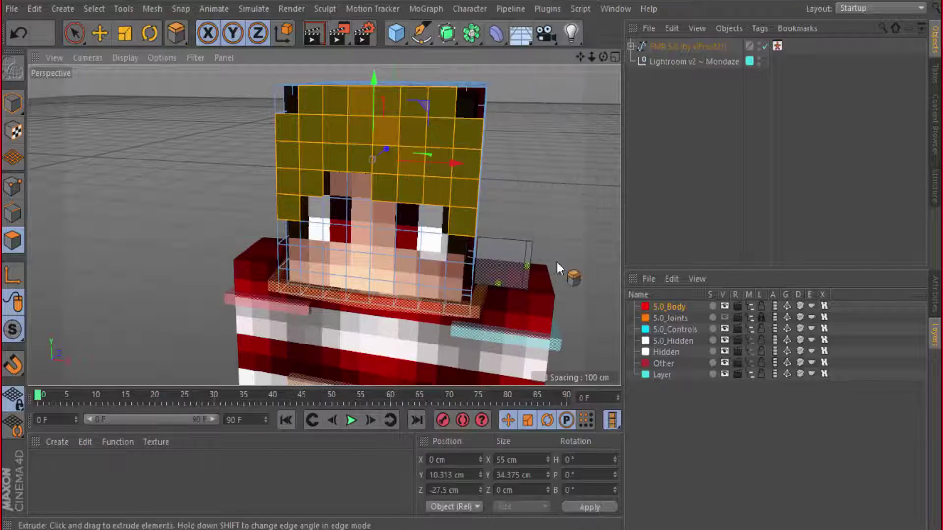
{"action": "left_click", "coordinate": [933, 316]}
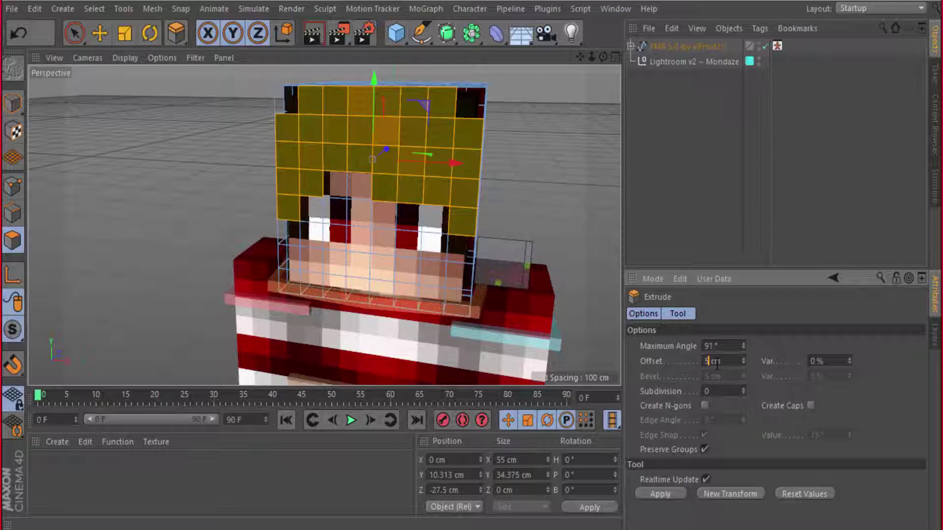
{"action": "key", "text": "Return"}
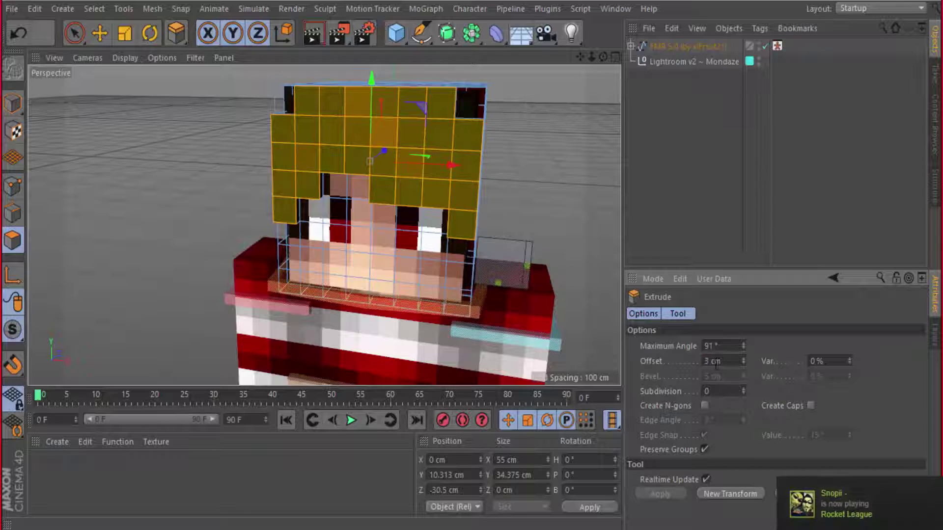
{"action": "left_click", "coordinate": [546, 178]}
{"action": "left_click_drag", "start_coordinate": [546, 177], "coordinate": [528, 174], "text": "alt"}
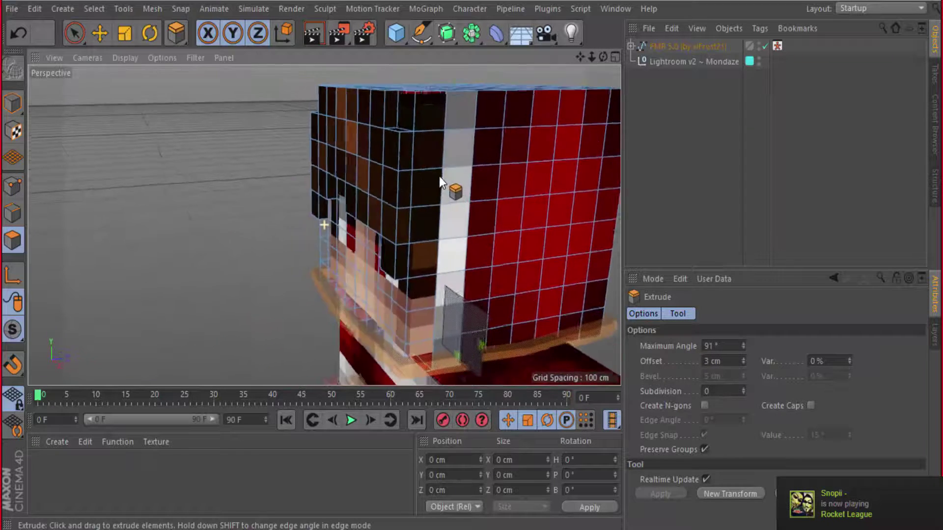
Live-select a block of upper front hair polygons, from top right extending left
{"action": "left_click", "coordinate": [74, 32]}
{"action": "left_click_drag", "start_coordinate": [576, 69], "coordinate": [474, 105], "text": "alt"}
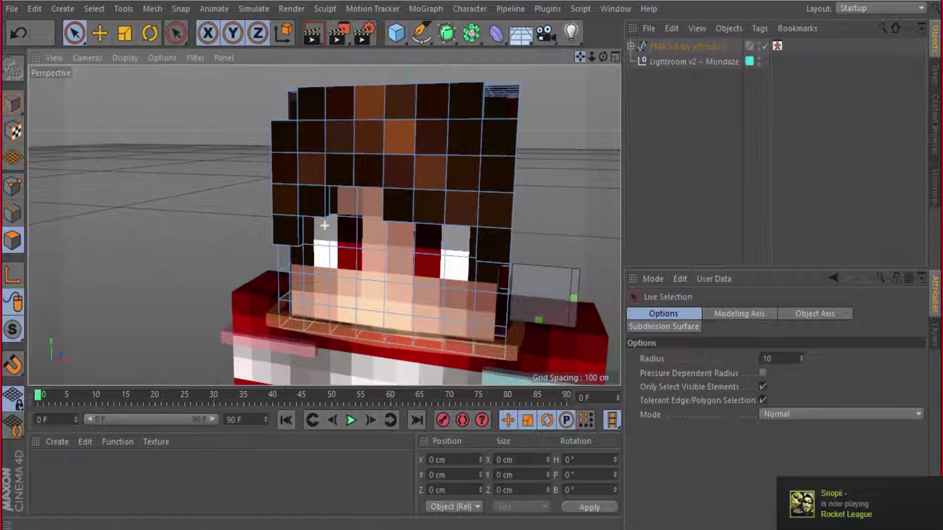
{"action": "left_click", "coordinate": [467, 104]}
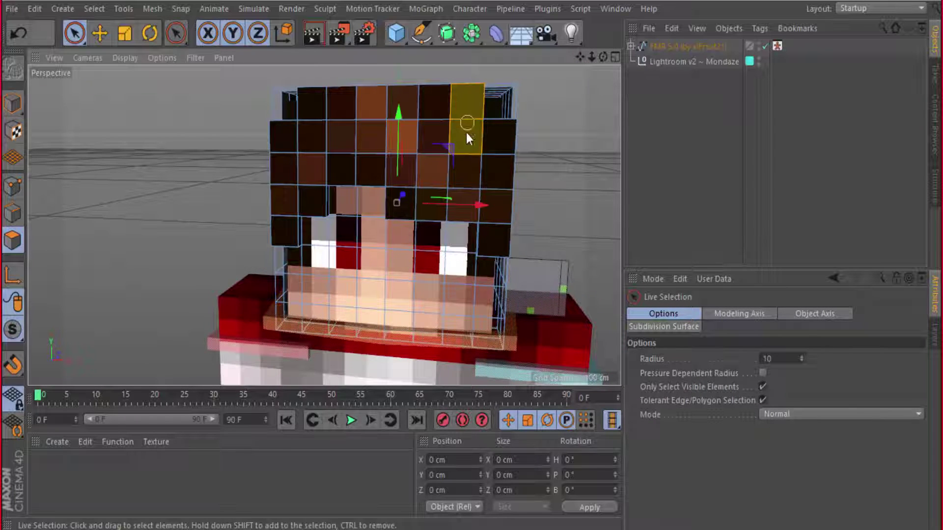
{"action": "left_click_drag", "start_coordinate": [407, 197], "coordinate": [424, 109], "text": "shift"}
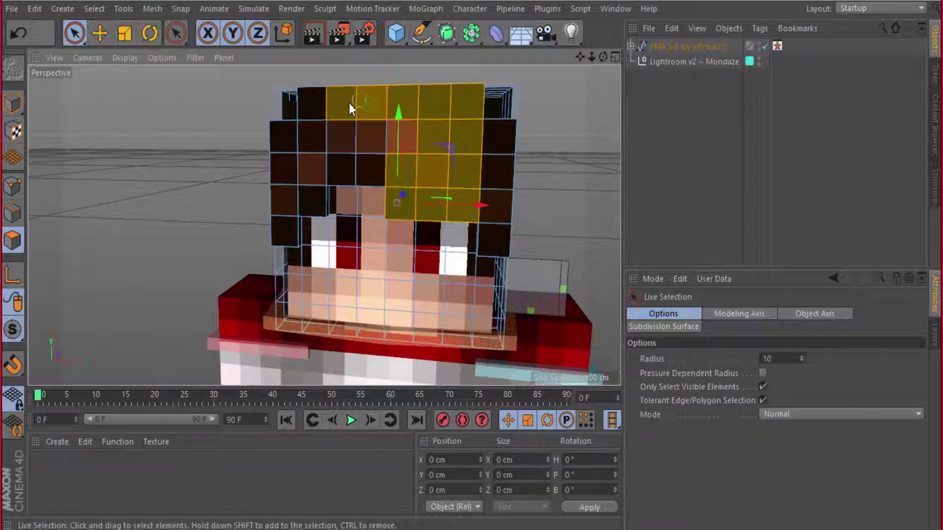
{"action": "left_click_drag", "start_coordinate": [316, 181], "coordinate": [291, 161], "text": "shift"}
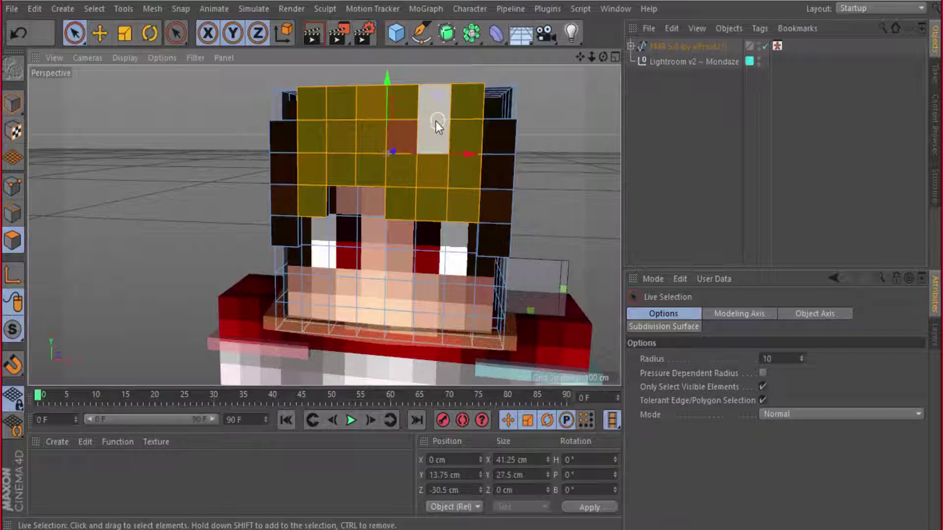
Extrude the upper hair block outward by 3 cm, redoing it after an undo
{"action": "right_click", "coordinate": [434, 133]}
{"action": "left_click", "coordinate": [472, 261]}
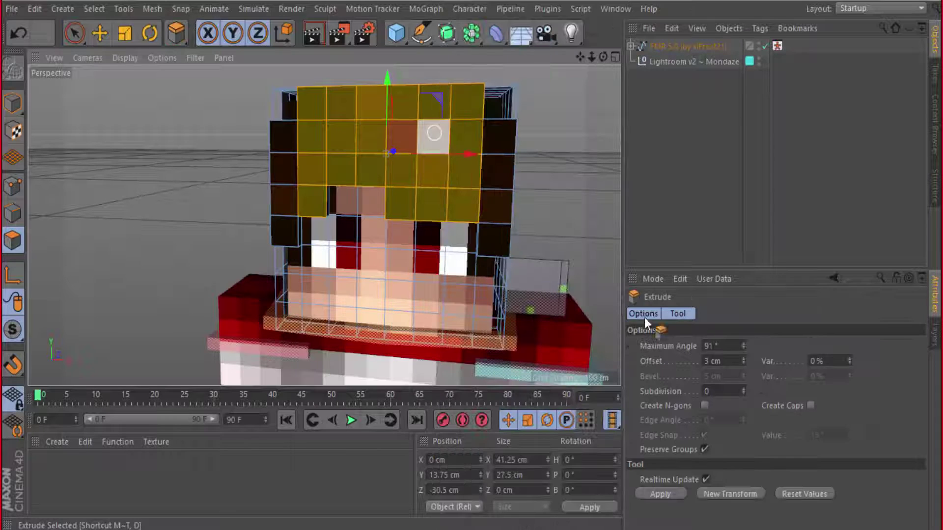
{"action": "double_click", "coordinate": [712, 361]}
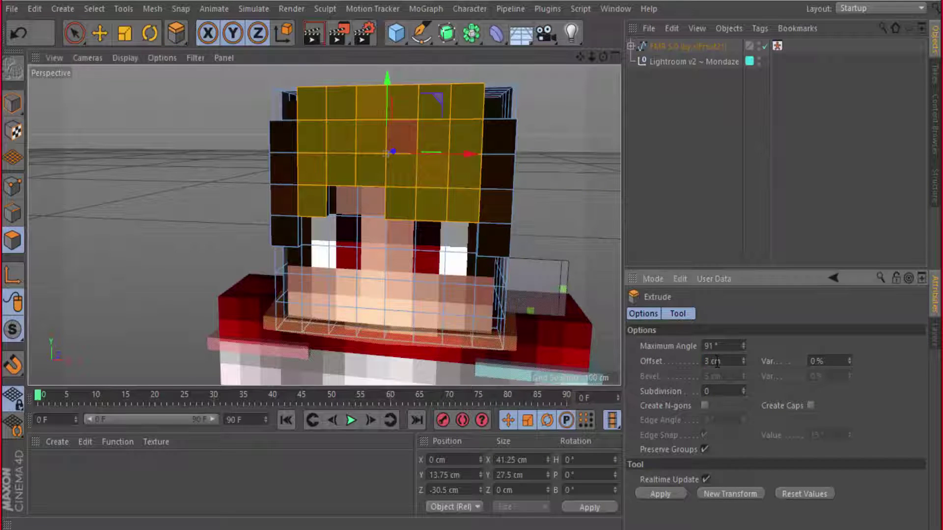
{"action": "key", "text": "Return"}
{"action": "key", "text": "ctrl+z"}
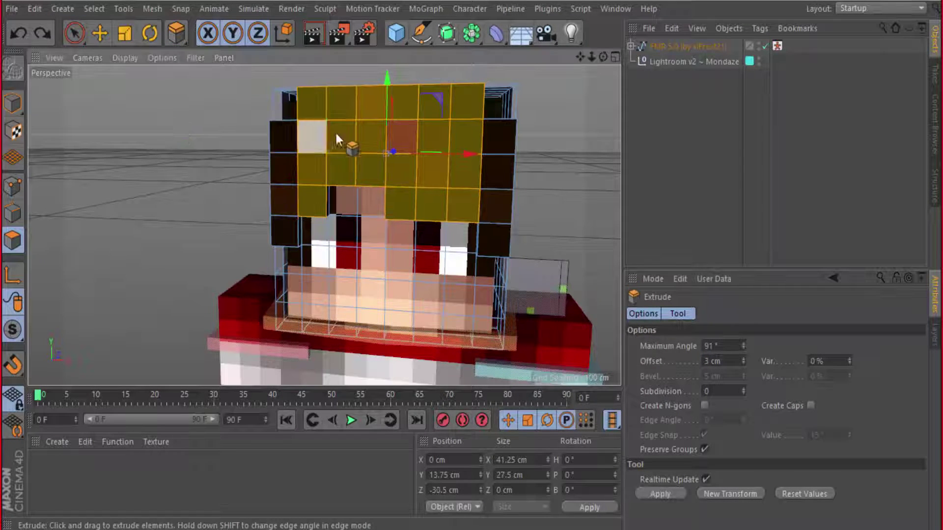
{"action": "left_click", "coordinate": [74, 32]}
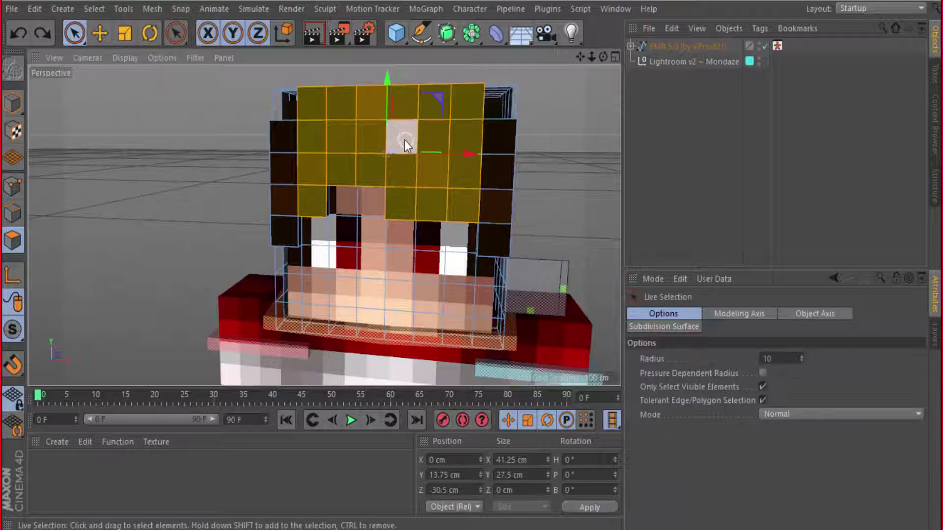
{"action": "right_click", "coordinate": [337, 158]}
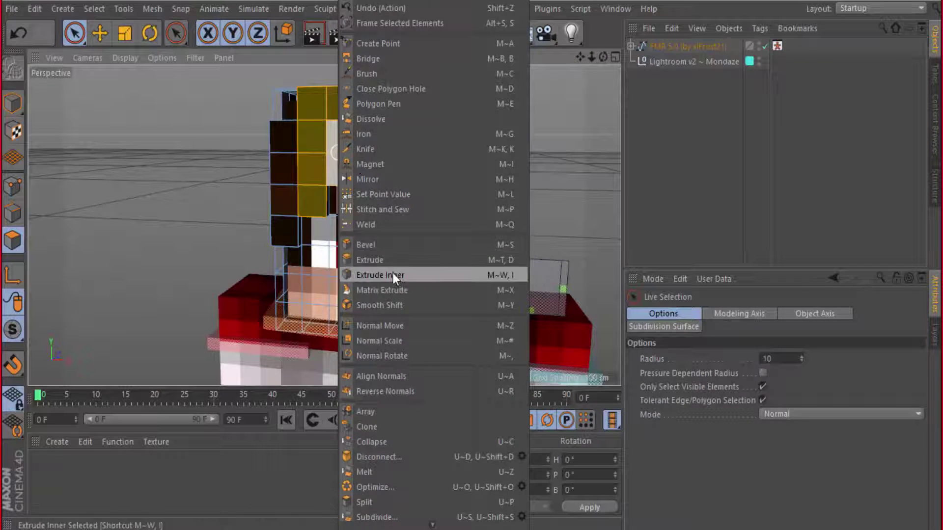
{"action": "left_click", "coordinate": [370, 260]}
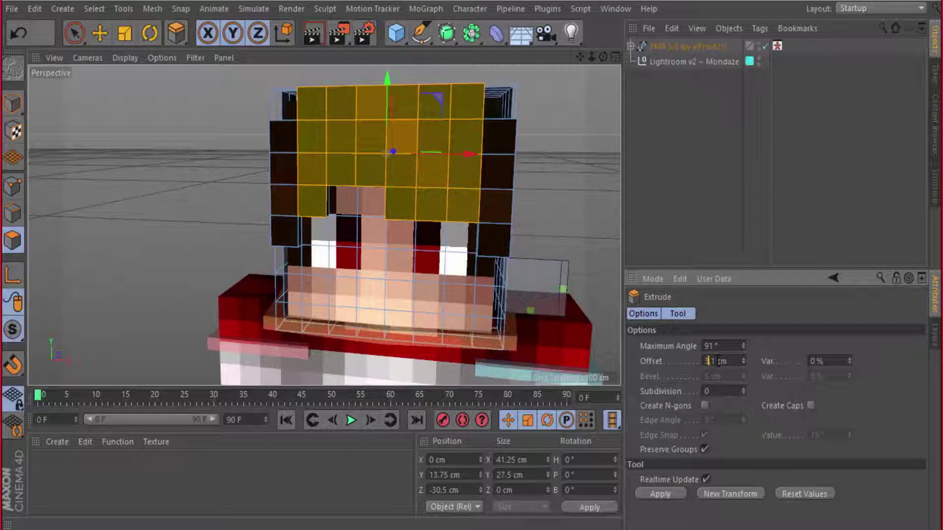
{"action": "key", "text": "Return"}
{"action": "key", "text": "Return"}
{"action": "mouse_move", "coordinate": [164, 185]}
{"action": "left_mouse_down", "text": "alt"}
{"action": "mouse_move", "coordinate": [113, 177]}
{"action": "mouse_move", "coordinate": [185, 185]}
{"action": "left_mouse_up", "text": "alt"}
Face the head frontally and clear the polygon selection, back in Polygon mode
{"action": "left_click", "coordinate": [72, 33]}
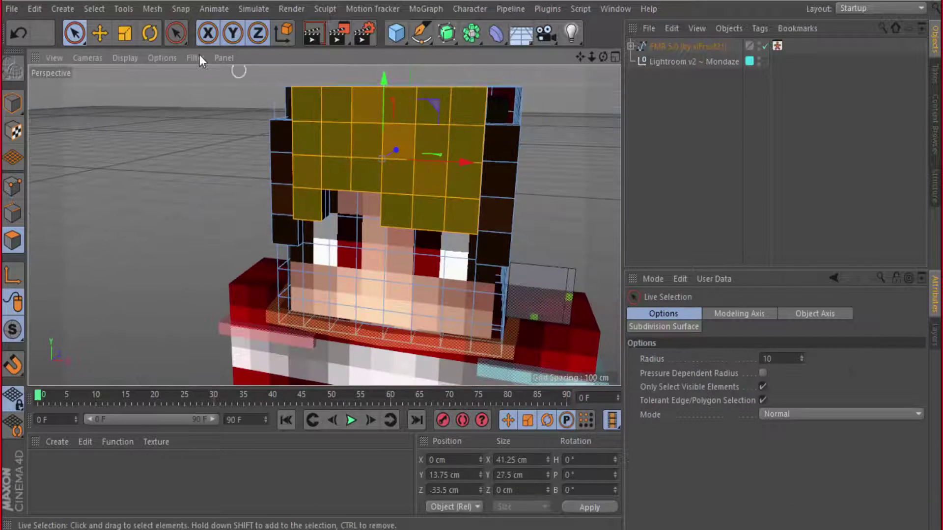
{"action": "left_click", "coordinate": [10, 102]}
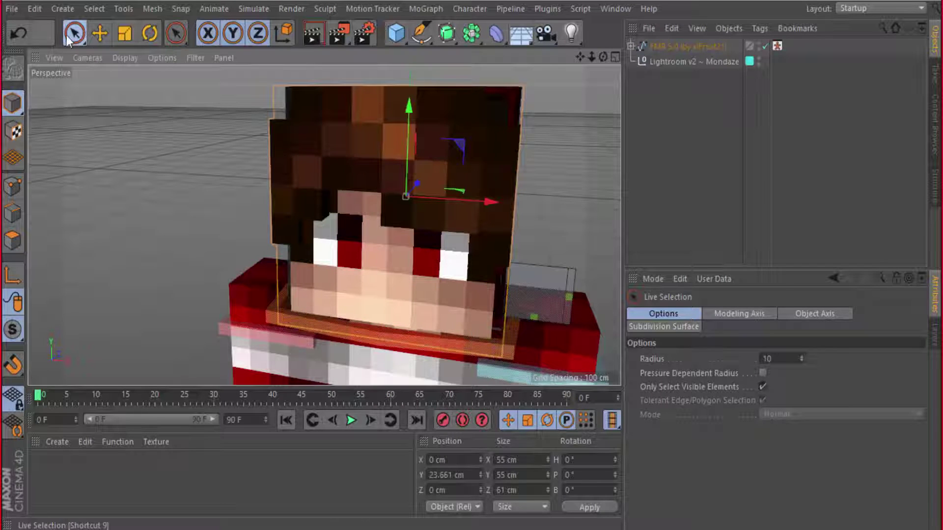
{"action": "mouse_move", "coordinate": [256, 80]}
{"action": "left_mouse_down", "text": "alt"}
{"action": "mouse_move", "coordinate": [196, 90]}
{"action": "mouse_move", "coordinate": [49, 183]}
{"action": "left_mouse_up", "text": "alt"}
{"action": "left_click", "coordinate": [23, 235]}
{"action": "left_click", "coordinate": [217, 109]}
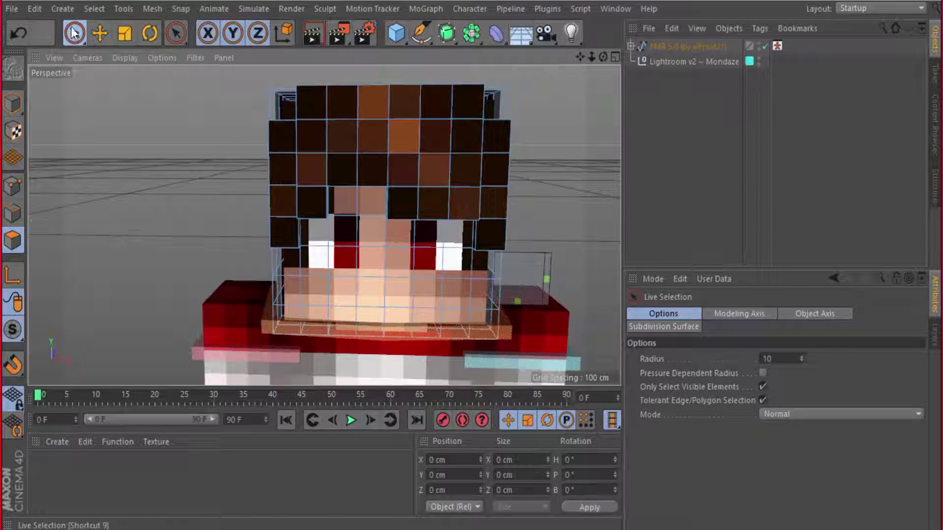
Select a block of hair polygons and extrude it 3 cm outward
{"action": "mouse_move", "coordinate": [343, 95]}
{"action": "left_mouse_down"}
{"action": "mouse_move", "coordinate": [344, 136]}
{"action": "mouse_move", "coordinate": [410, 203]}
{"action": "left_mouse_up"}
{"action": "mouse_move", "coordinate": [428, 157]}
{"action": "left_mouse_down"}
{"action": "mouse_move", "coordinate": [250, 96]}
{"action": "mouse_move", "coordinate": [201, 103]}
{"action": "mouse_move", "coordinate": [335, 146]}
{"action": "left_mouse_up"}
{"action": "right_click", "coordinate": [357, 140]}
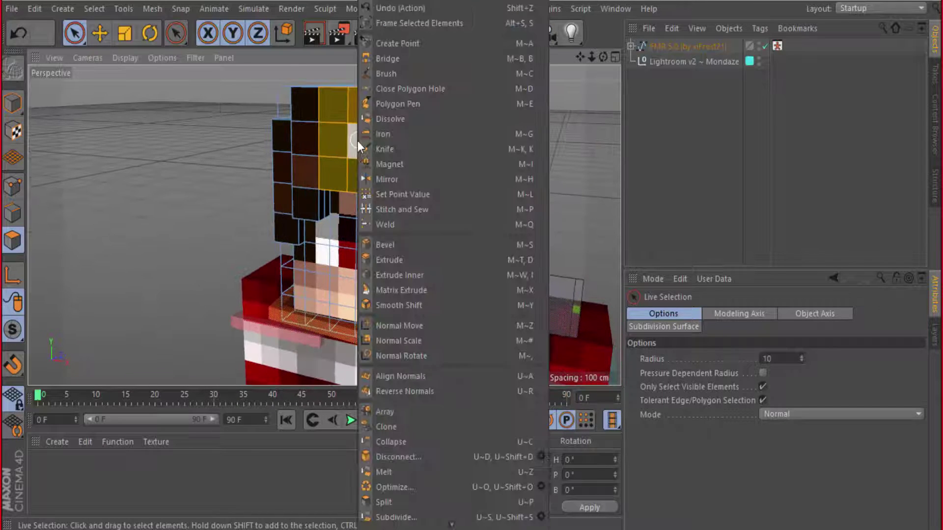
{"action": "left_click", "coordinate": [397, 249]}
{"action": "double_click", "coordinate": [712, 361]}
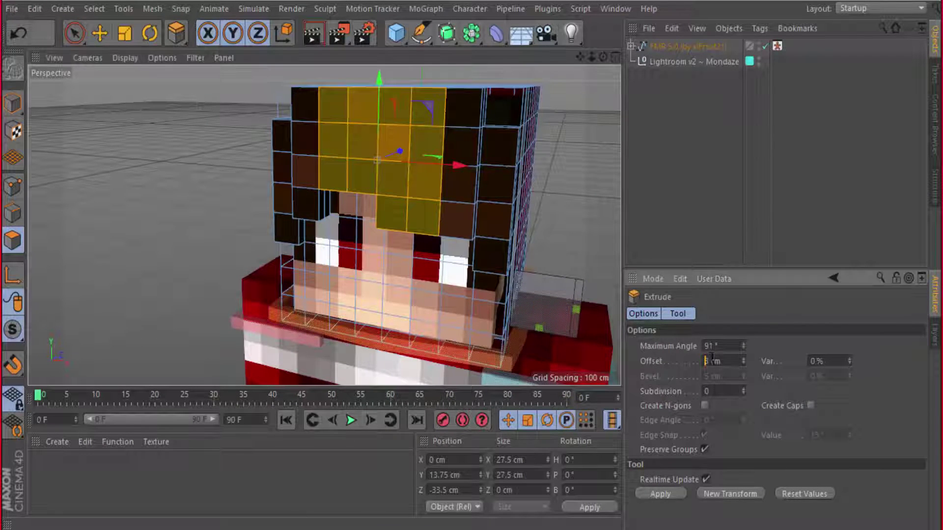
{"action": "key", "text": "Return"}
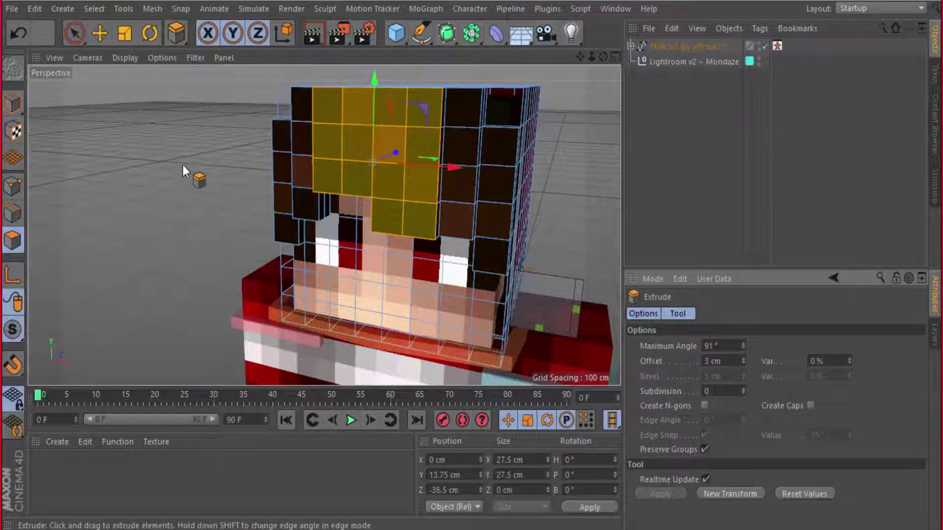
Select a column of three hair polygons and extrude them 3 cm outward
{"action": "left_click", "coordinate": [75, 32]}
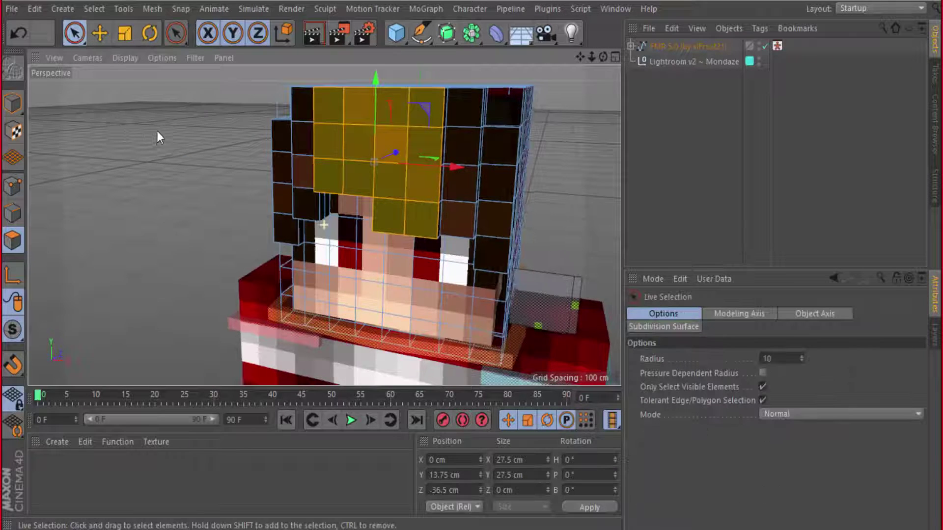
{"action": "left_click_drag", "start_coordinate": [157, 131], "coordinate": [184, 125], "text": "alt"}
{"action": "left_click", "coordinate": [184, 124]}
{"action": "left_click_drag", "start_coordinate": [375, 105], "coordinate": [395, 129]}
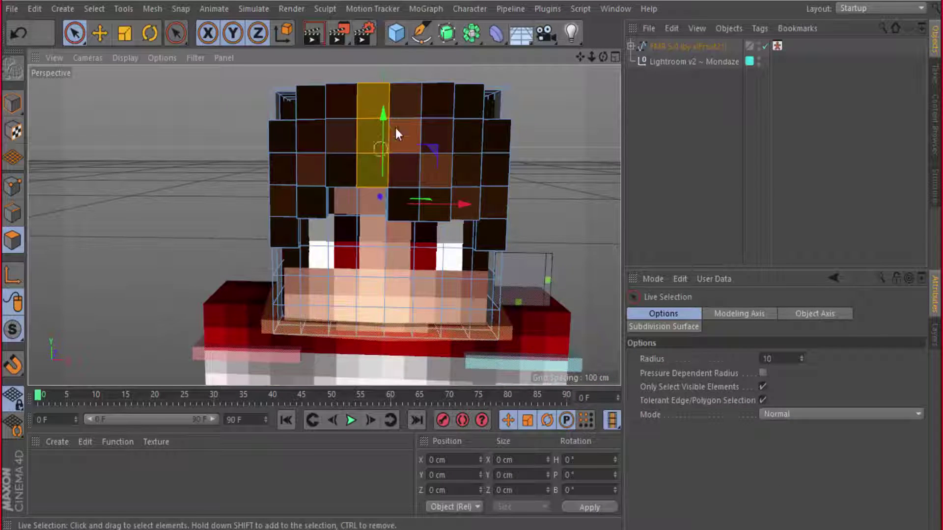
{"action": "left_click_drag", "start_coordinate": [243, 145], "coordinate": [170, 131], "text": "alt"}
{"action": "right_click", "coordinate": [396, 165]}
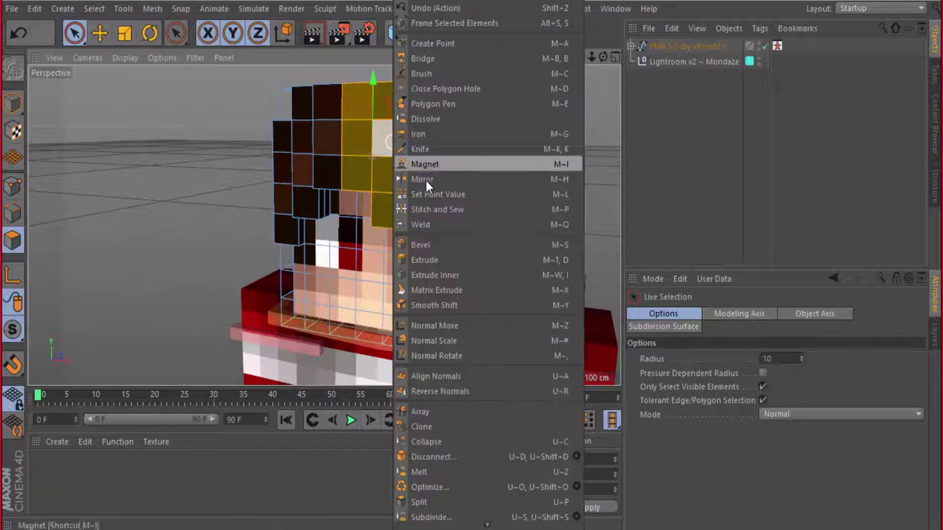
{"action": "left_click", "coordinate": [425, 260]}
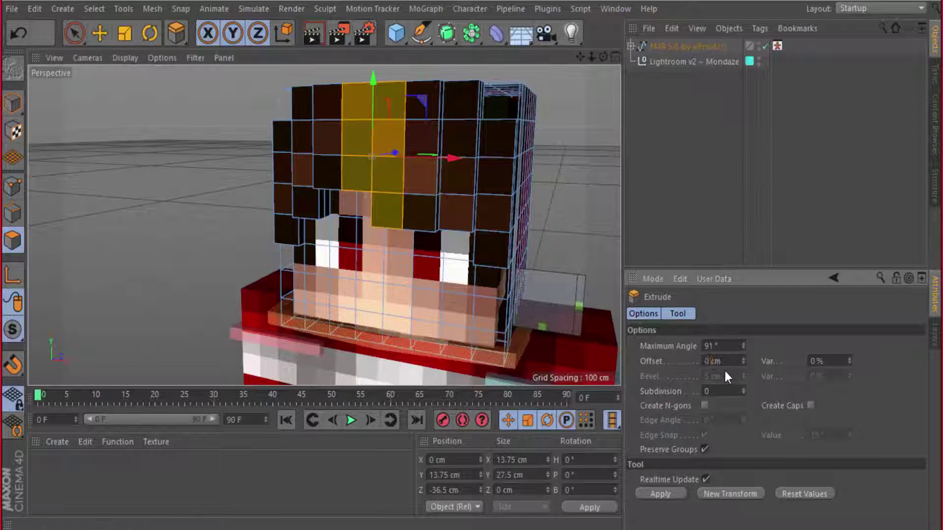
{"action": "type", "text": "-"}
{"action": "key", "text": "BackSpace"}
{"action": "key", "text": "BackSpace"}
{"action": "key", "text": "BackSpace"}
{"action": "type", "text": "0"}
{"action": "type", "text": "3"}
{"action": "key", "text": "Return"}
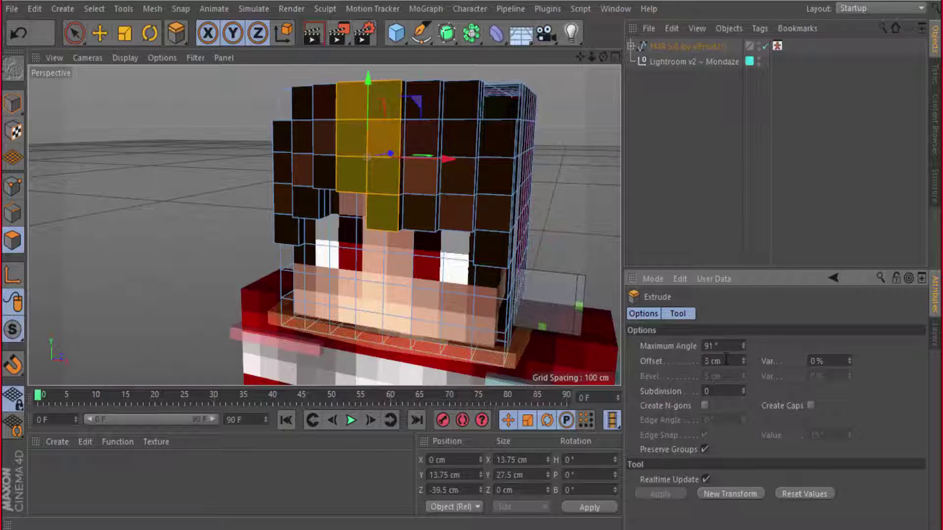
Clear the selection and reframe the view so the head faces the camera up close
{"action": "left_click", "coordinate": [139, 210]}
{"action": "left_click_drag", "start_coordinate": [144, 209], "coordinate": [397, 208], "text": "alt"}
{"action": "left_click_drag", "start_coordinate": [580, 57], "coordinate": [540, 69]}
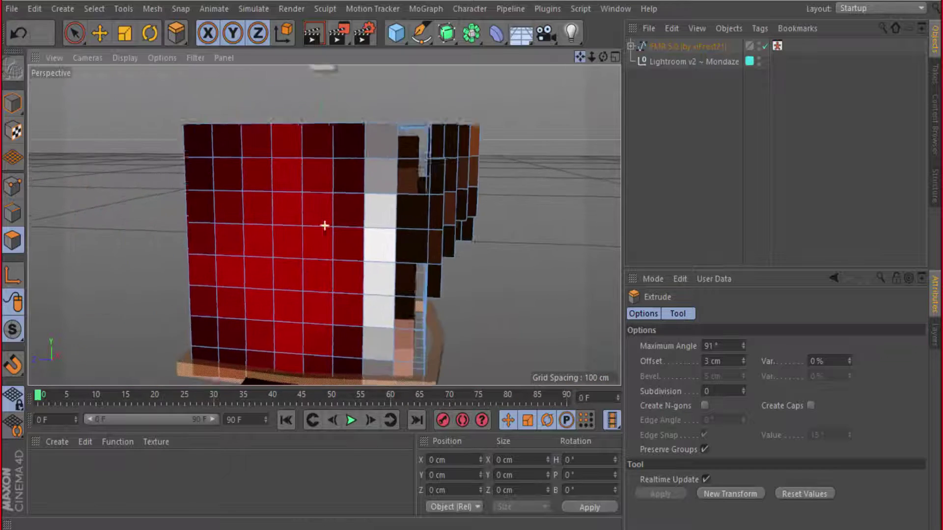
{"action": "left_click_drag", "start_coordinate": [324, 226], "coordinate": [85, 124]}
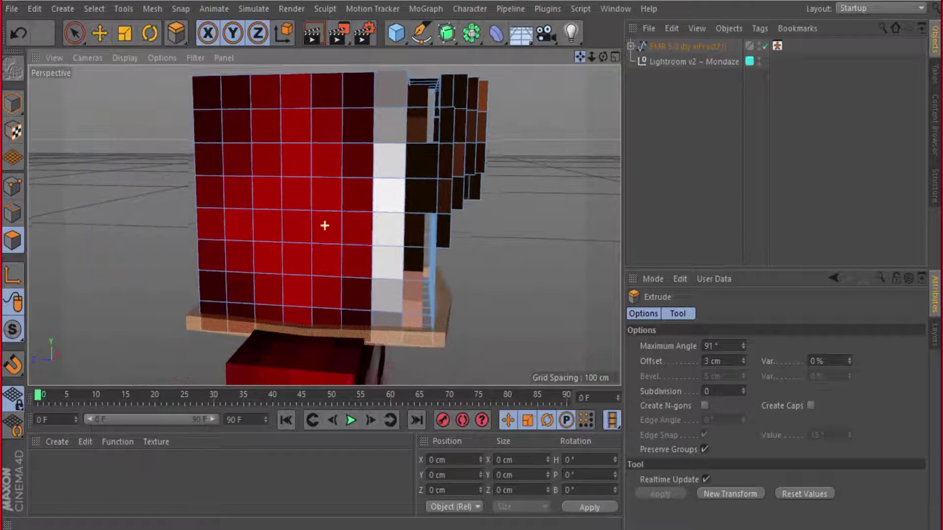
Orbit around the red cube, making and clearing trial selections of its front and top polygons
{"action": "left_click", "coordinate": [76, 34]}
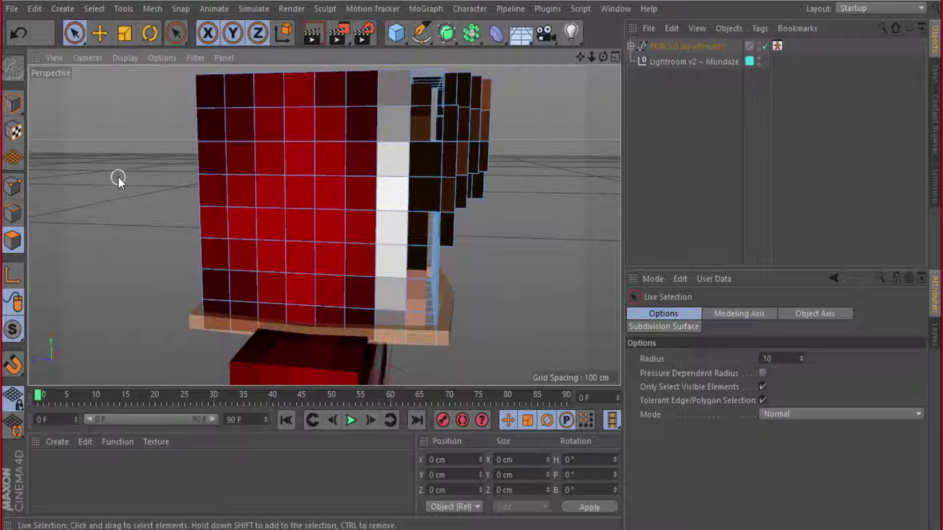
{"action": "left_click_drag", "start_coordinate": [118, 177], "coordinate": [154, 183], "text": "alt"}
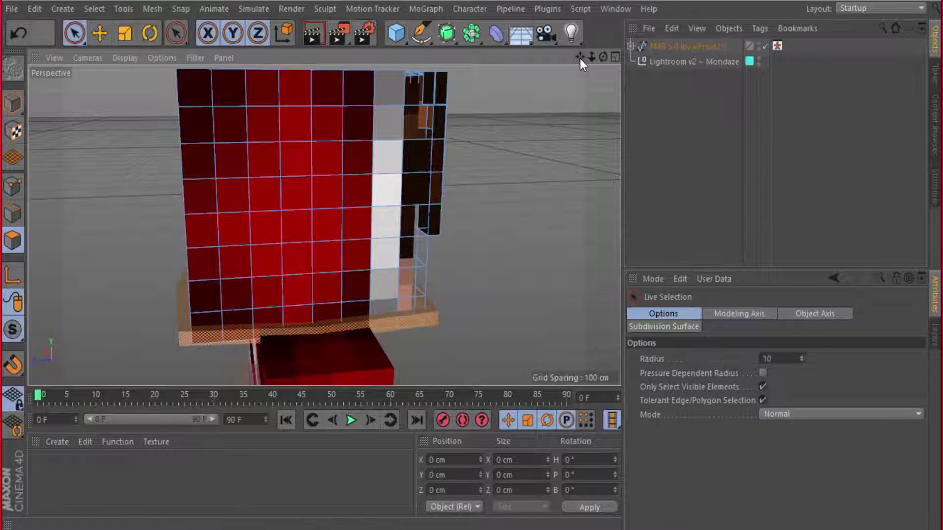
{"action": "left_click_drag", "start_coordinate": [579, 58], "coordinate": [558, 82]}
{"action": "mouse_move", "coordinate": [428, 161]}
{"action": "left_mouse_down"}
{"action": "mouse_move", "coordinate": [269, 166]}
{"action": "mouse_move", "coordinate": [269, 273]}
{"action": "mouse_move", "coordinate": [287, 347]}
{"action": "mouse_move", "coordinate": [304, 252]}
{"action": "mouse_move", "coordinate": [419, 197]}
{"action": "mouse_move", "coordinate": [325, 176]}
{"action": "left_mouse_up"}
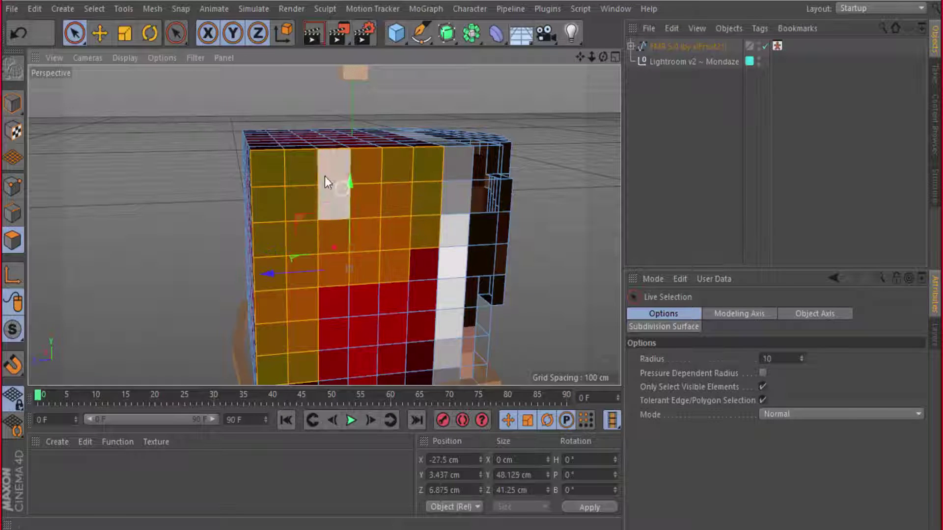
{"action": "mouse_move", "coordinate": [176, 143]}
{"action": "left_mouse_down", "text": "alt"}
{"action": "mouse_move", "coordinate": [160, 160]}
{"action": "mouse_move", "coordinate": [173, 140]}
{"action": "mouse_move", "coordinate": [178, 175]}
{"action": "mouse_move", "coordinate": [244, 126]}
{"action": "left_mouse_up", "text": "alt"}
{"action": "mouse_move", "coordinate": [295, 104]}
{"action": "left_mouse_down"}
{"action": "mouse_move", "coordinate": [299, 129]}
{"action": "mouse_move", "coordinate": [224, 120]}
{"action": "left_mouse_up"}
{"action": "left_click", "coordinate": [158, 146]}
{"action": "mouse_move", "coordinate": [159, 146]}
{"action": "left_mouse_down", "text": "alt"}
{"action": "mouse_move", "coordinate": [128, 113]}
{"action": "mouse_move", "coordinate": [219, 113]}
{"action": "left_mouse_up", "text": "alt"}
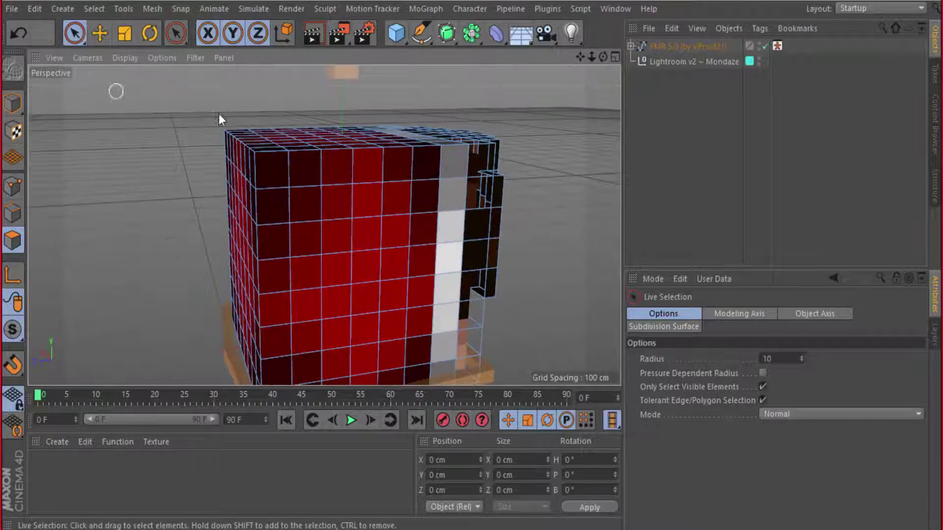
{"action": "mouse_move", "coordinate": [408, 167]}
{"action": "left_mouse_down"}
{"action": "mouse_move", "coordinate": [269, 171]}
{"action": "mouse_move", "coordinate": [165, 128]}
{"action": "mouse_move", "coordinate": [159, 181]}
{"action": "mouse_move", "coordinate": [284, 126]}
{"action": "mouse_move", "coordinate": [253, 248]}
{"action": "left_mouse_up"}
{"action": "left_click", "coordinate": [130, 185]}
{"action": "mouse_move", "coordinate": [130, 185]}
{"action": "left_mouse_down", "text": "alt"}
{"action": "mouse_move", "coordinate": [89, 129]}
{"action": "mouse_move", "coordinate": [107, 142]}
{"action": "left_mouse_up", "text": "alt"}
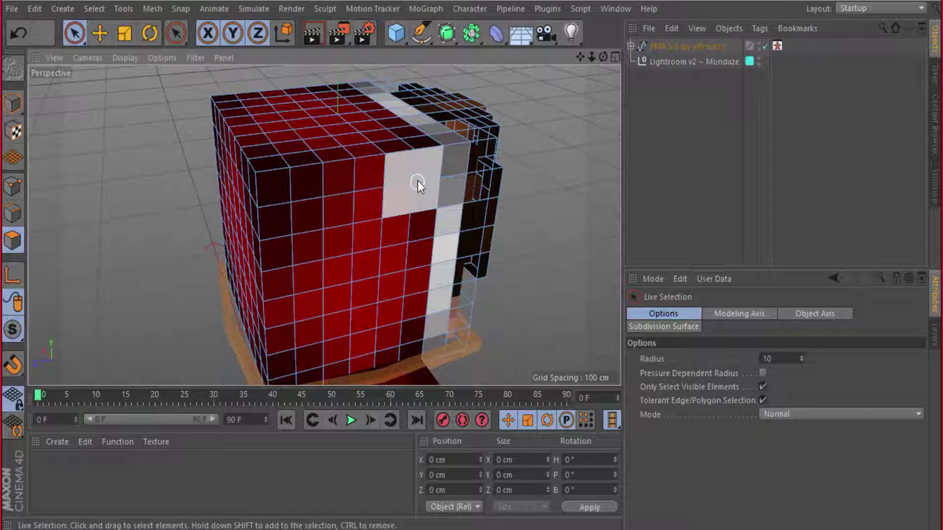
{"action": "mouse_move", "coordinate": [190, 116]}
{"action": "left_mouse_down", "text": "alt"}
{"action": "mouse_move", "coordinate": [167, 101]}
{"action": "mouse_move", "coordinate": [185, 127]}
{"action": "left_mouse_up", "text": "alt"}
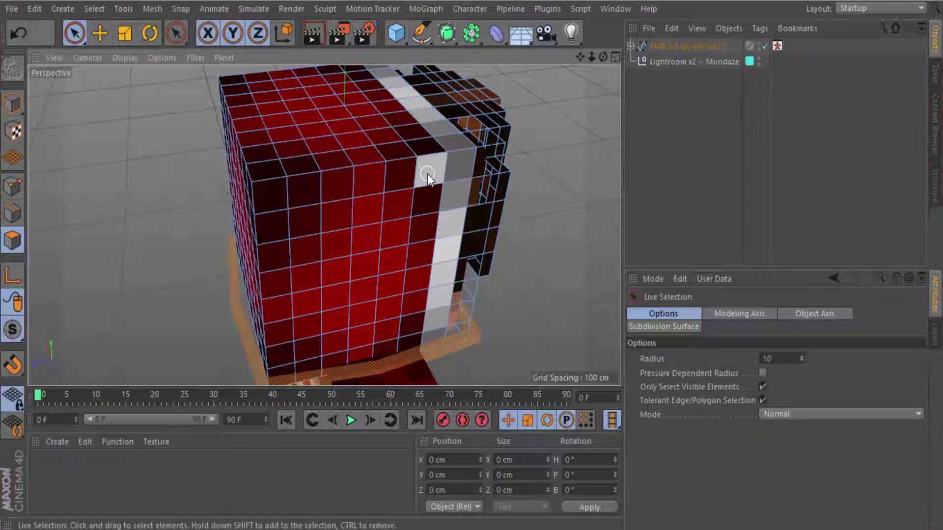
Paint-select the red cube's top face, front rows and columns, and side-face polygons
{"action": "mouse_move", "coordinate": [427, 174]}
{"action": "left_mouse_down"}
{"action": "mouse_move", "coordinate": [311, 174]}
{"action": "mouse_move", "coordinate": [282, 235]}
{"action": "mouse_move", "coordinate": [288, 349]}
{"action": "left_mouse_up"}
{"action": "mouse_move", "coordinate": [406, 342]}
{"action": "left_mouse_down"}
{"action": "mouse_move", "coordinate": [403, 207]}
{"action": "mouse_move", "coordinate": [297, 243]}
{"action": "mouse_move", "coordinate": [334, 267]}
{"action": "mouse_move", "coordinate": [308, 359]}
{"action": "mouse_move", "coordinate": [256, 207]}
{"action": "mouse_move", "coordinate": [262, 151]}
{"action": "left_mouse_up"}
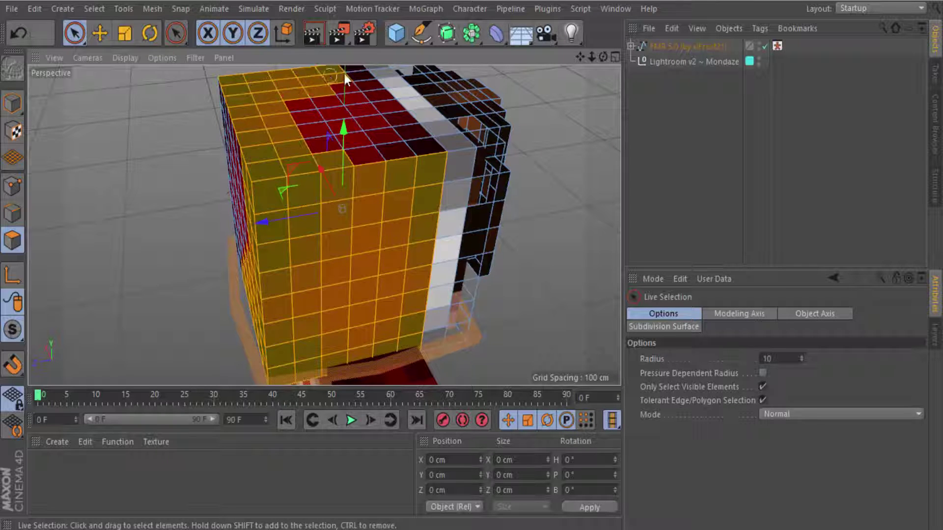
{"action": "mouse_move", "coordinate": [377, 122]}
{"action": "left_mouse_down"}
{"action": "mouse_move", "coordinate": [389, 149]}
{"action": "mouse_move", "coordinate": [301, 137]}
{"action": "left_mouse_up"}
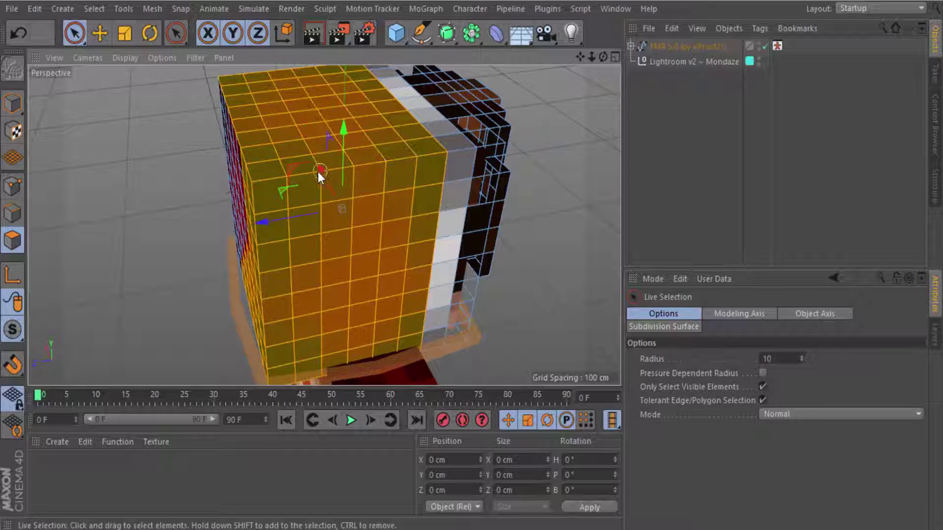
{"action": "mouse_move", "coordinate": [317, 171]}
{"action": "left_mouse_down"}
{"action": "mouse_move", "coordinate": [143, 177]}
{"action": "mouse_move", "coordinate": [169, 152]}
{"action": "mouse_move", "coordinate": [294, 129]}
{"action": "left_mouse_up"}
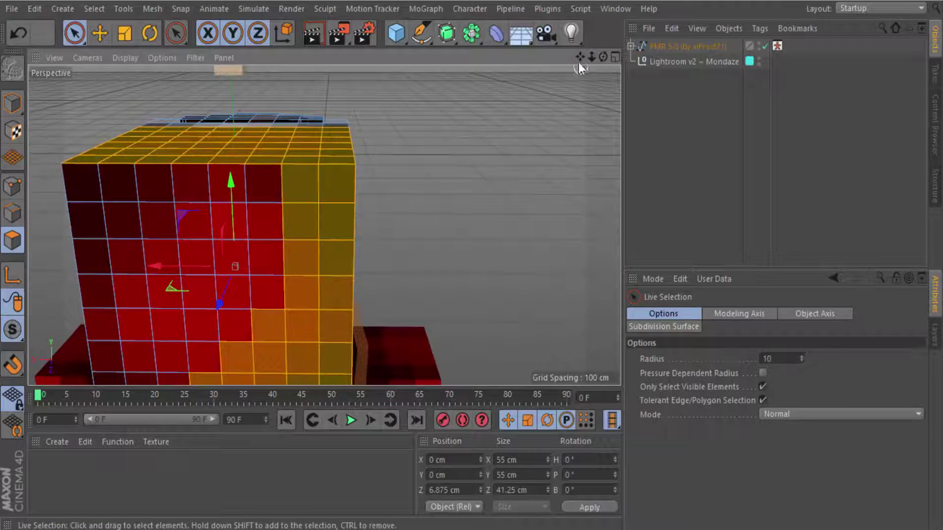
{"action": "left_click_drag", "start_coordinate": [591, 57], "coordinate": [324, 225]}
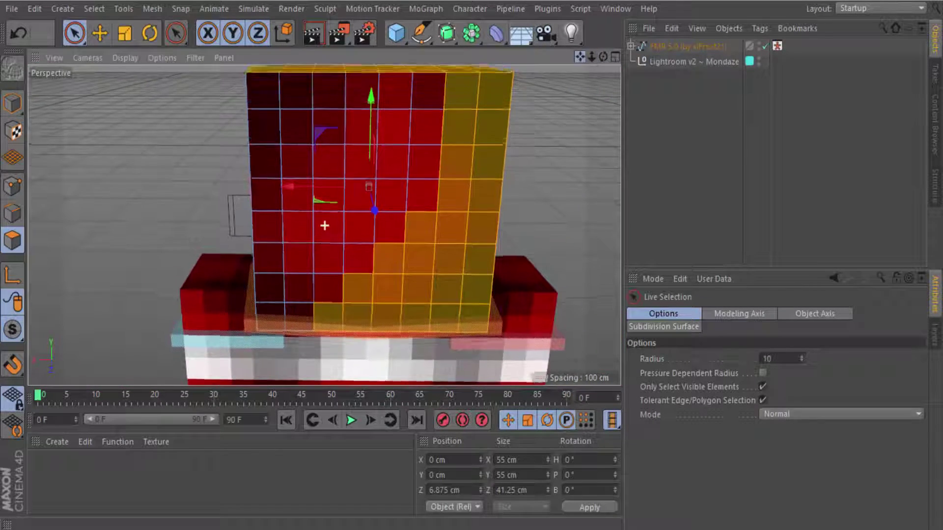
{"action": "mouse_move", "coordinate": [363, 111]}
{"action": "left_mouse_down", "text": "shift"}
{"action": "mouse_move", "coordinate": [282, 143]}
{"action": "mouse_move", "coordinate": [273, 157]}
{"action": "mouse_move", "coordinate": [271, 305]}
{"action": "mouse_move", "coordinate": [290, 247]}
{"action": "mouse_move", "coordinate": [323, 258]}
{"action": "mouse_move", "coordinate": [354, 244]}
{"action": "mouse_move", "coordinate": [441, 158]}
{"action": "mouse_move", "coordinate": [413, 186]}
{"action": "left_mouse_up", "text": "shift"}
{"action": "mouse_move", "coordinate": [246, 148]}
{"action": "left_mouse_down", "text": "alt"}
{"action": "mouse_move", "coordinate": [297, 111]}
{"action": "mouse_move", "coordinate": [201, 107]}
{"action": "left_mouse_up", "text": "alt"}
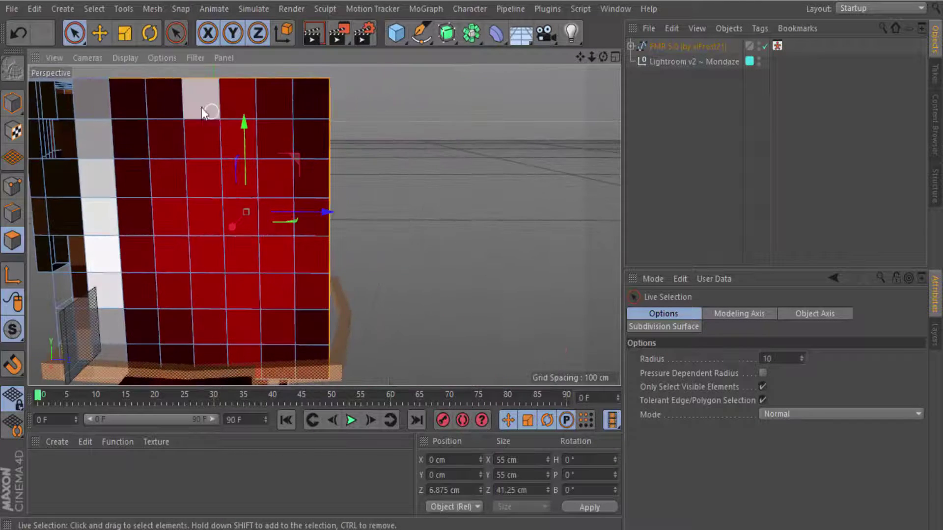
{"action": "mouse_move", "coordinate": [133, 100]}
{"action": "left_mouse_down", "text": "shift"}
{"action": "mouse_move", "coordinate": [142, 259]}
{"action": "mouse_move", "coordinate": [163, 358]}
{"action": "mouse_move", "coordinate": [313, 338]}
{"action": "mouse_move", "coordinate": [294, 104]}
{"action": "mouse_move", "coordinate": [158, 160]}
{"action": "mouse_move", "coordinate": [208, 306]}
{"action": "mouse_move", "coordinate": [247, 249]}
{"action": "mouse_move", "coordinate": [264, 139]}
{"action": "mouse_move", "coordinate": [434, 229]}
{"action": "mouse_move", "coordinate": [365, 106]}
{"action": "mouse_move", "coordinate": [301, 119]}
{"action": "mouse_move", "coordinate": [558, 40]}
{"action": "mouse_move", "coordinate": [578, 51]}
{"action": "left_mouse_up", "text": "shift"}
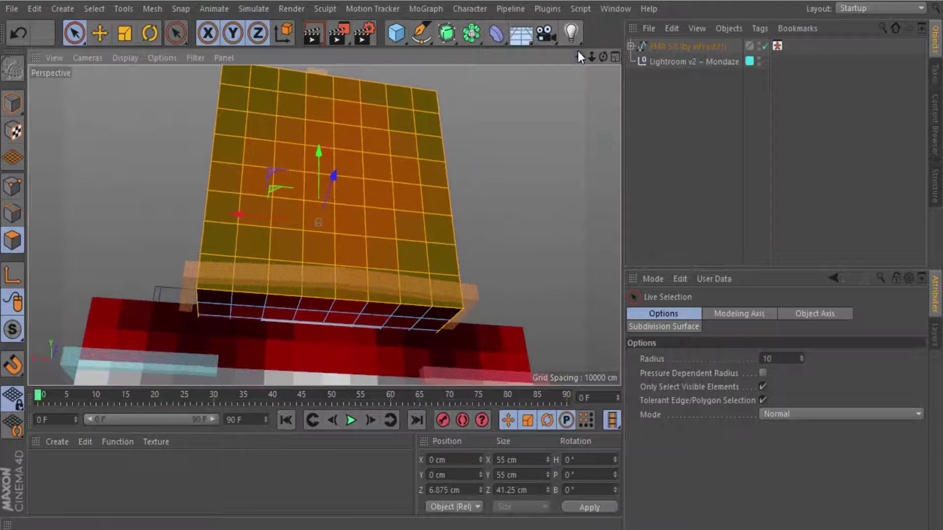
{"action": "left_click_drag", "start_coordinate": [498, 165], "coordinate": [496, 157], "text": "alt"}
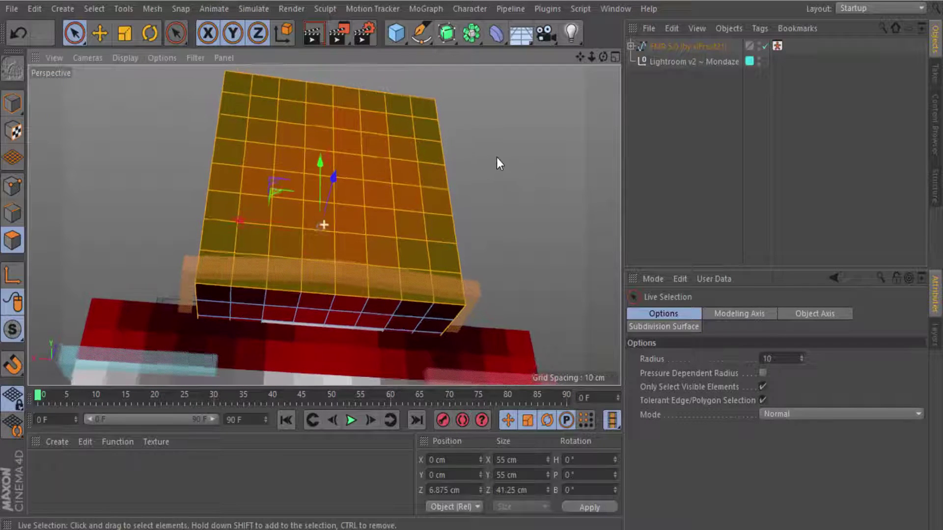
{"action": "mouse_move", "coordinate": [435, 312]}
{"action": "left_mouse_down", "text": "shift"}
{"action": "mouse_move", "coordinate": [385, 337]}
{"action": "mouse_move", "coordinate": [249, 322]}
{"action": "left_mouse_up", "text": "shift"}
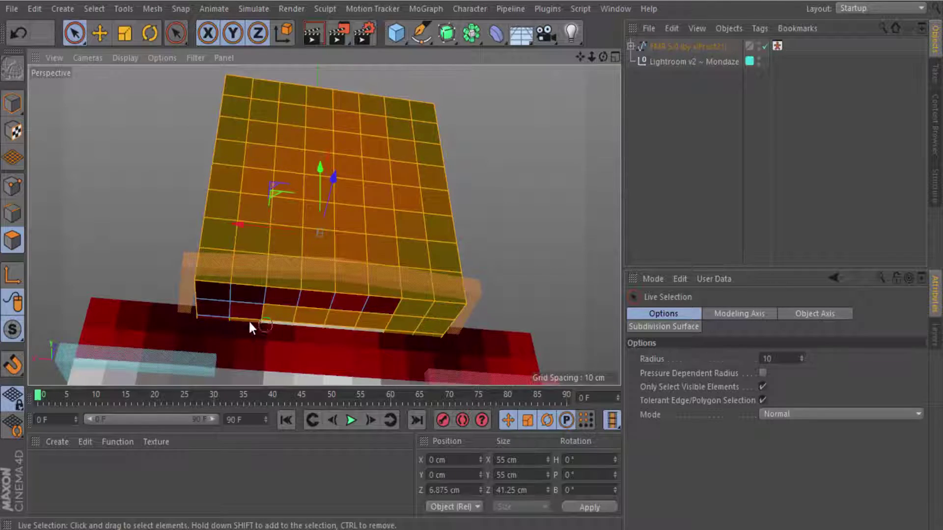
{"action": "left_click_drag", "start_coordinate": [226, 287], "coordinate": [373, 300], "text": "shift"}
{"action": "mouse_move", "coordinate": [91, 189]}
{"action": "left_mouse_down", "text": "alt"}
{"action": "mouse_move", "coordinate": [182, 204]}
{"action": "mouse_move", "coordinate": [337, 301]}
{"action": "mouse_move", "coordinate": [454, 352]}
{"action": "mouse_move", "coordinate": [573, 293]}
{"action": "left_mouse_up", "text": "alt"}
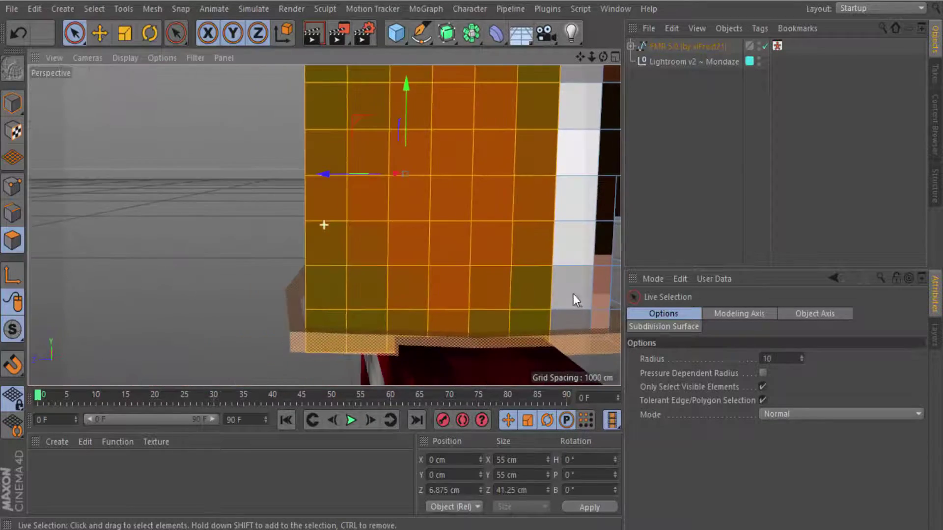
Extrude the selected red cube polygons outward with a 2 cm offset
{"action": "right_click", "coordinate": [421, 246]}
{"action": "left_click", "coordinate": [462, 200]}
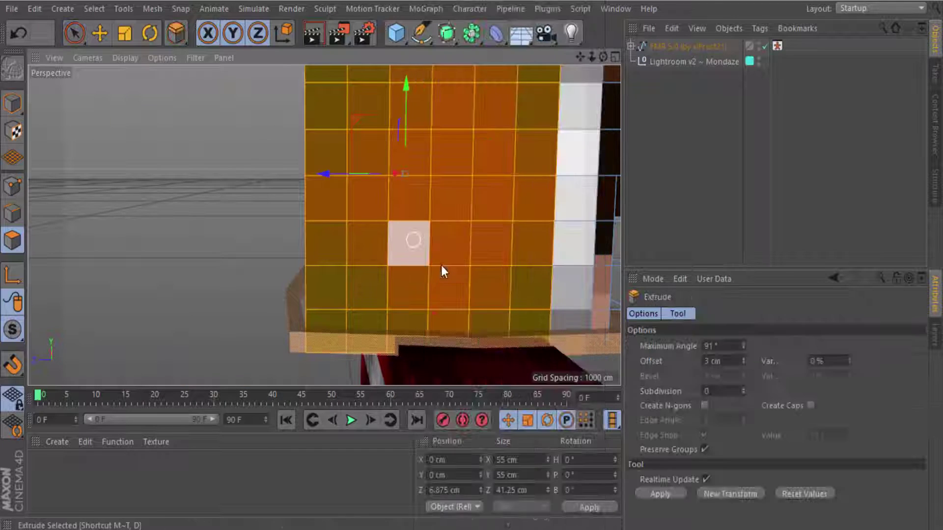
{"action": "double_click", "coordinate": [710, 359]}
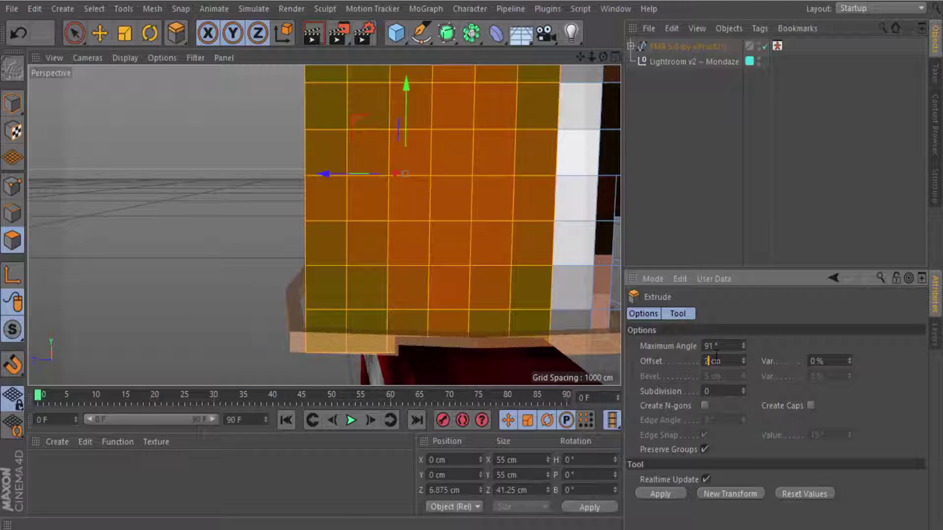
{"action": "key", "text": "Return"}
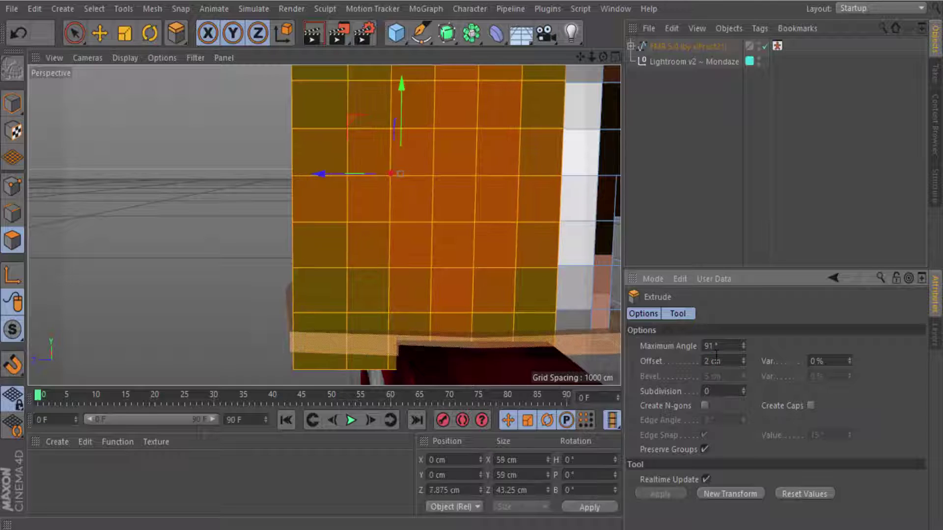
{"action": "left_click_drag", "start_coordinate": [603, 57], "coordinate": [572, 89]}
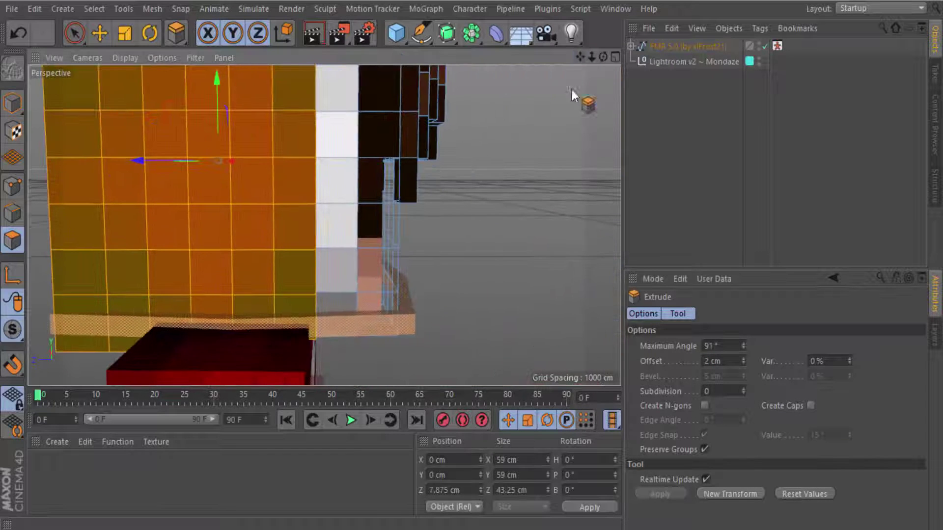
Add the neighbouring polygon column beside the cube to the selection with Live Selection
{"action": "left_click", "coordinate": [73, 33]}
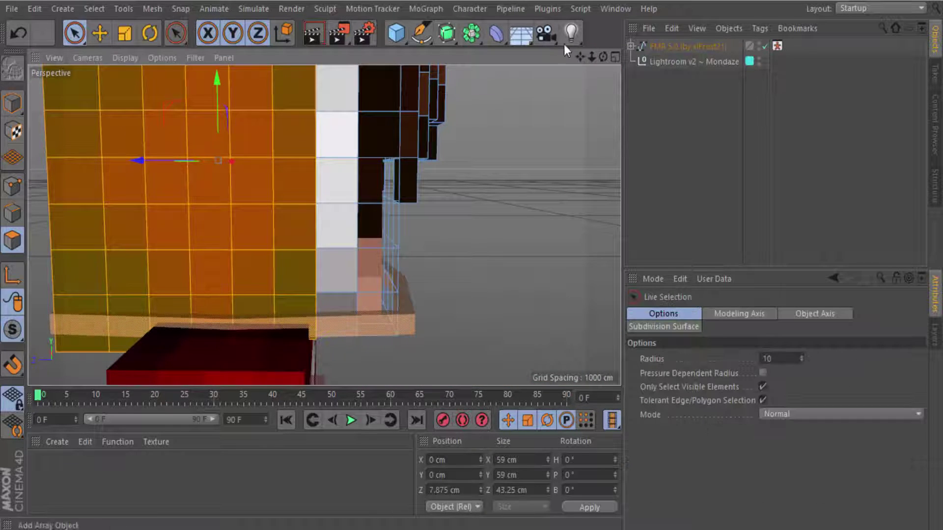
{"action": "left_click_drag", "start_coordinate": [597, 193], "coordinate": [420, 326], "text": "alt"}
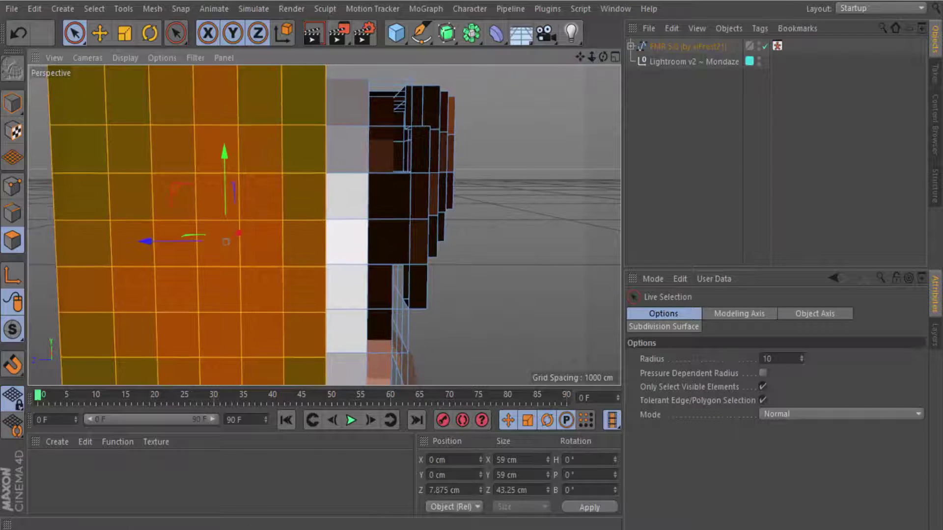
{"action": "left_click_drag", "start_coordinate": [592, 57], "coordinate": [547, 107]}
{"action": "left_click_drag", "start_coordinate": [341, 361], "coordinate": [345, 149], "text": "shift"}
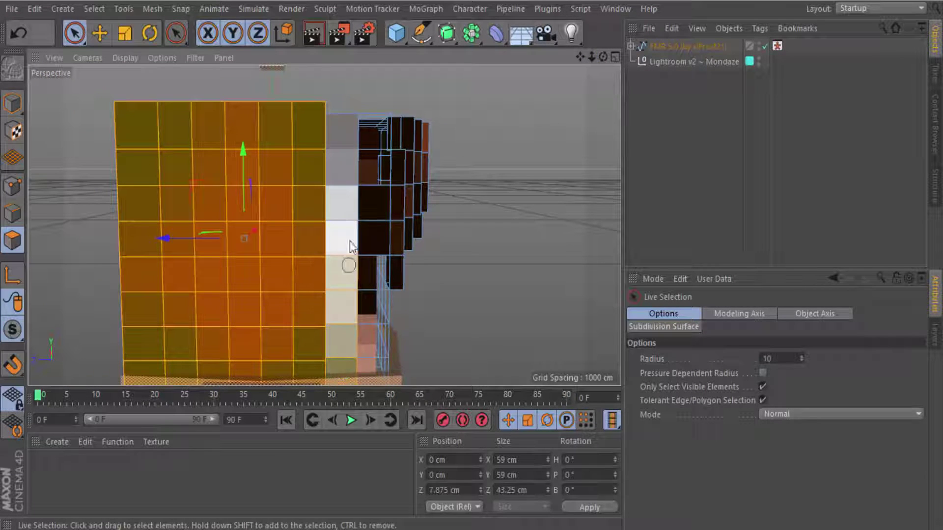
{"action": "mouse_move", "coordinate": [480, 91]}
{"action": "left_mouse_down", "text": "alt"}
{"action": "mouse_move", "coordinate": [324, 225]}
{"action": "mouse_move", "coordinate": [190, 143]}
{"action": "left_mouse_up", "text": "alt"}
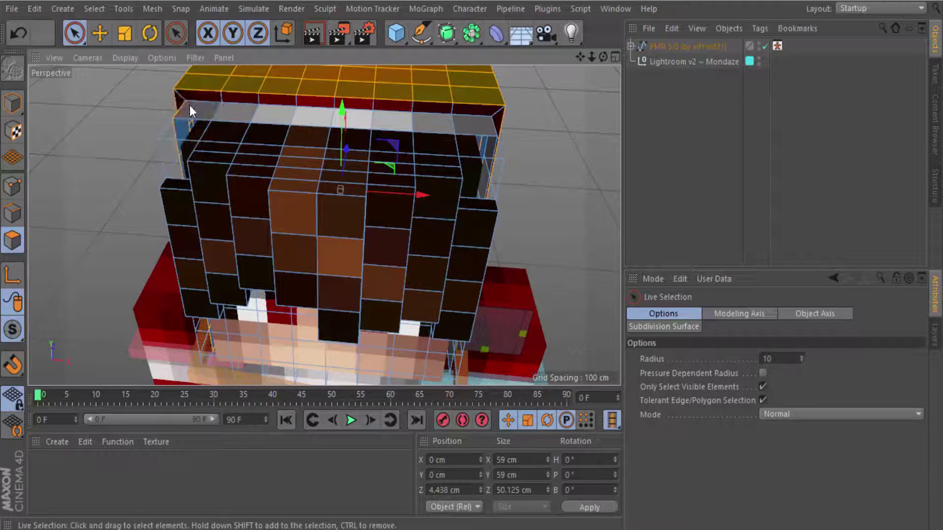
Frame the red cube head and switch into Polygon mode
{"action": "left_click_drag", "start_coordinate": [157, 102], "coordinate": [159, 78], "text": "alt"}
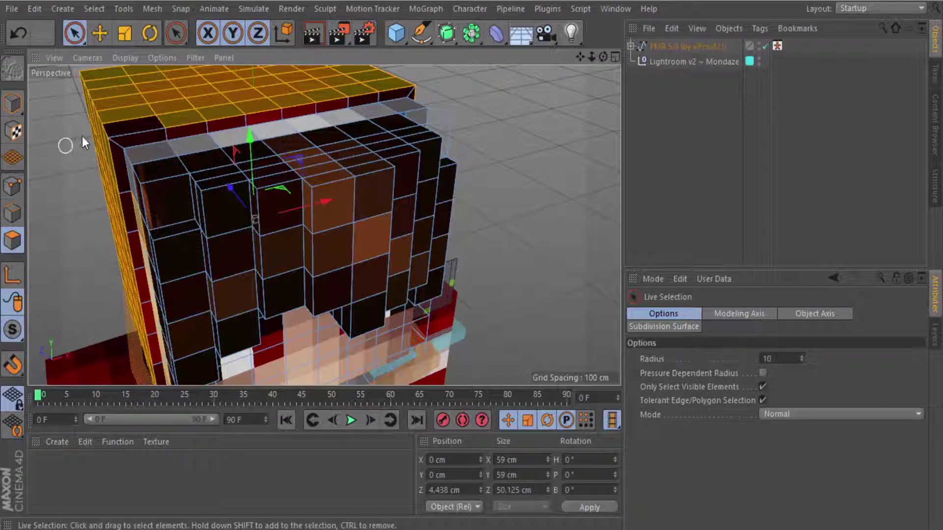
{"action": "left_click", "coordinate": [65, 129]}
{"action": "left_click_drag", "start_coordinate": [64, 130], "coordinate": [363, 69], "text": "alt"}
{"action": "mouse_move", "coordinate": [592, 58]}
{"action": "left_mouse_down"}
{"action": "mouse_move", "coordinate": [604, 49]}
{"action": "mouse_move", "coordinate": [564, 45]}
{"action": "mouse_move", "coordinate": [589, 54]}
{"action": "mouse_move", "coordinate": [333, 93]}
{"action": "left_mouse_up"}
{"action": "left_click", "coordinate": [13, 103]}
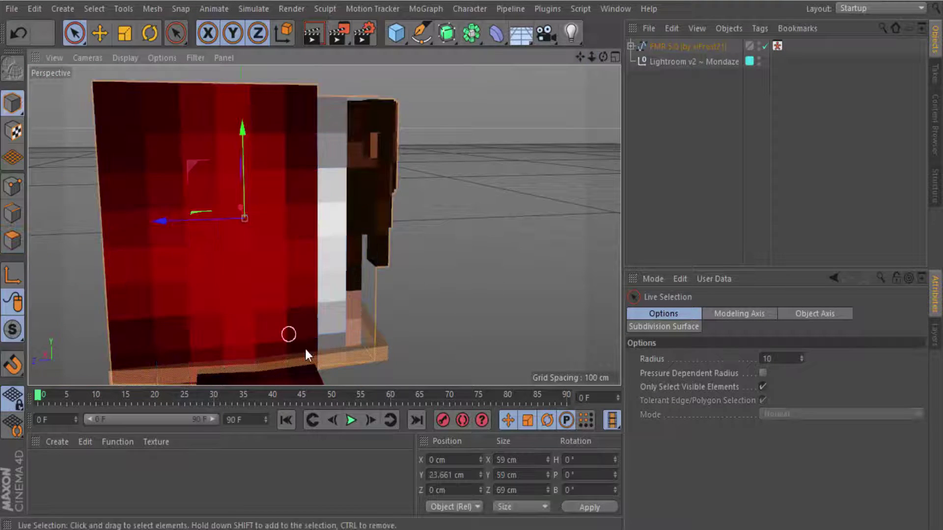
{"action": "left_click", "coordinate": [19, 239]}
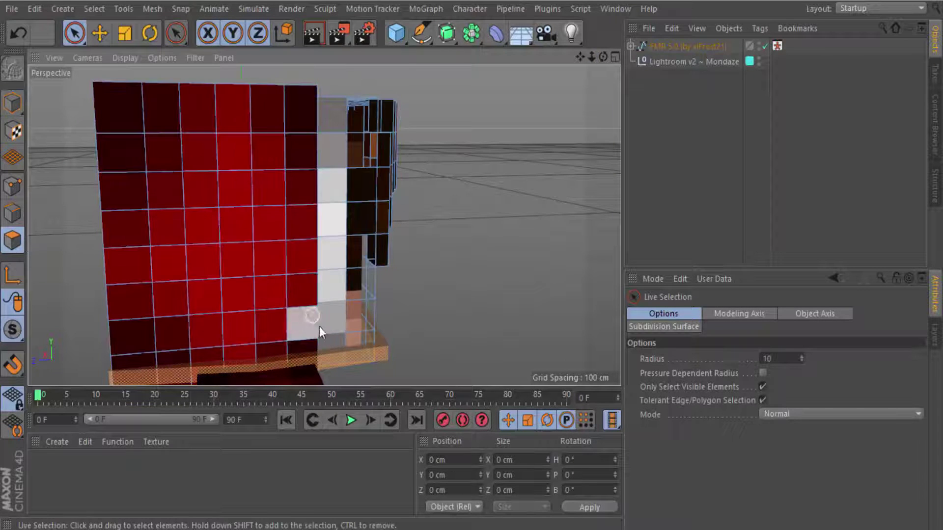
{"action": "left_click_drag", "start_coordinate": [470, 285], "coordinate": [453, 288], "text": "alt"}
Live Select the full vertical column of polygons on the head
{"action": "left_click_drag", "start_coordinate": [336, 346], "coordinate": [337, 293]}
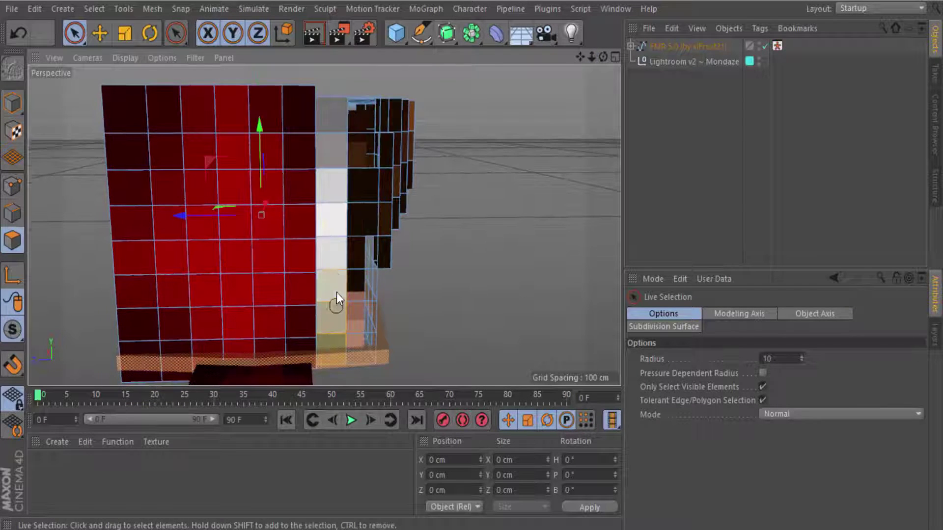
{"action": "left_click_drag", "start_coordinate": [331, 224], "coordinate": [329, 134]}
{"action": "mouse_move", "coordinate": [443, 118]}
{"action": "left_mouse_down", "text": "alt"}
{"action": "mouse_move", "coordinate": [346, 142]}
{"action": "mouse_move", "coordinate": [620, 57]}
{"action": "mouse_move", "coordinate": [577, 71]}
{"action": "left_mouse_up", "text": "alt"}
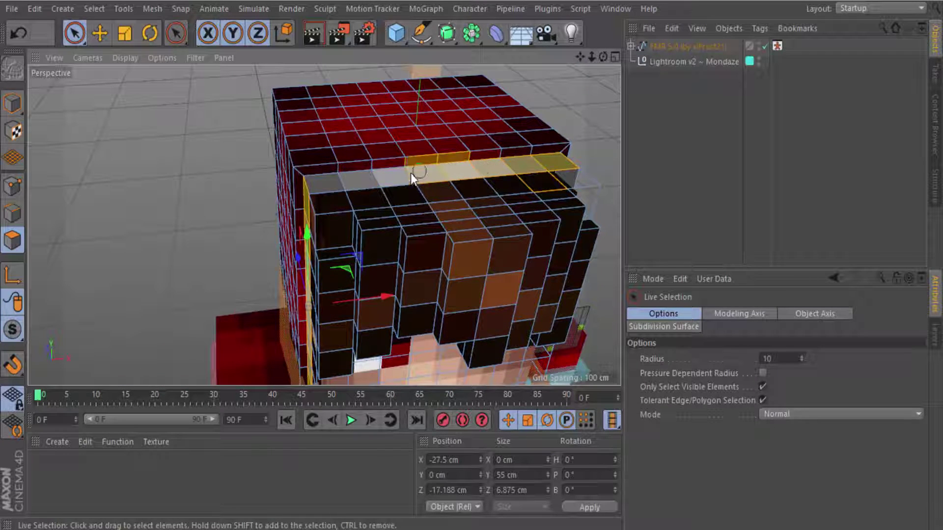
{"action": "mouse_move", "coordinate": [349, 186]}
{"action": "left_mouse_down"}
{"action": "mouse_move", "coordinate": [416, 151]}
{"action": "mouse_move", "coordinate": [546, 187]}
{"action": "mouse_move", "coordinate": [410, 210]}
{"action": "mouse_move", "coordinate": [365, 206]}
{"action": "mouse_move", "coordinate": [343, 217]}
{"action": "left_mouse_up"}
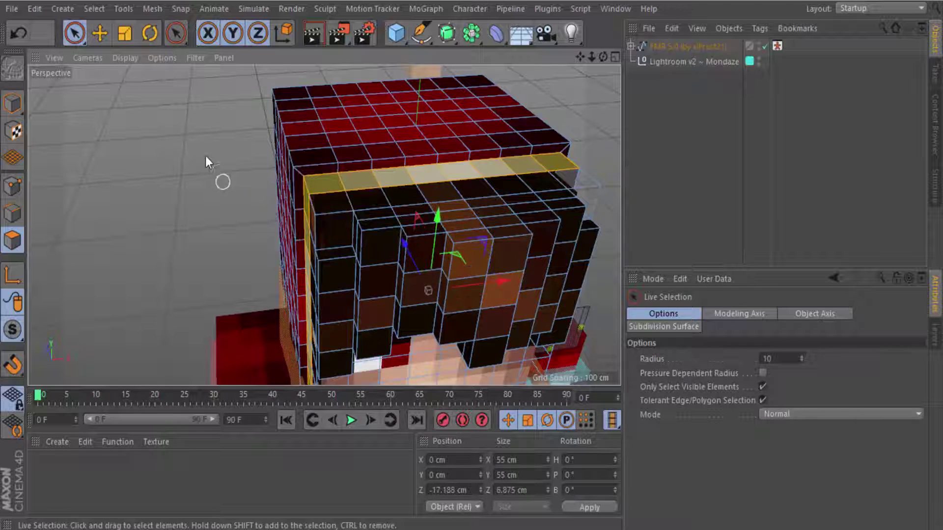
{"action": "left_click_drag", "start_coordinate": [206, 155], "coordinate": [59, 84], "text": "alt"}
{"action": "left_click_drag", "start_coordinate": [603, 58], "coordinate": [540, 68]}
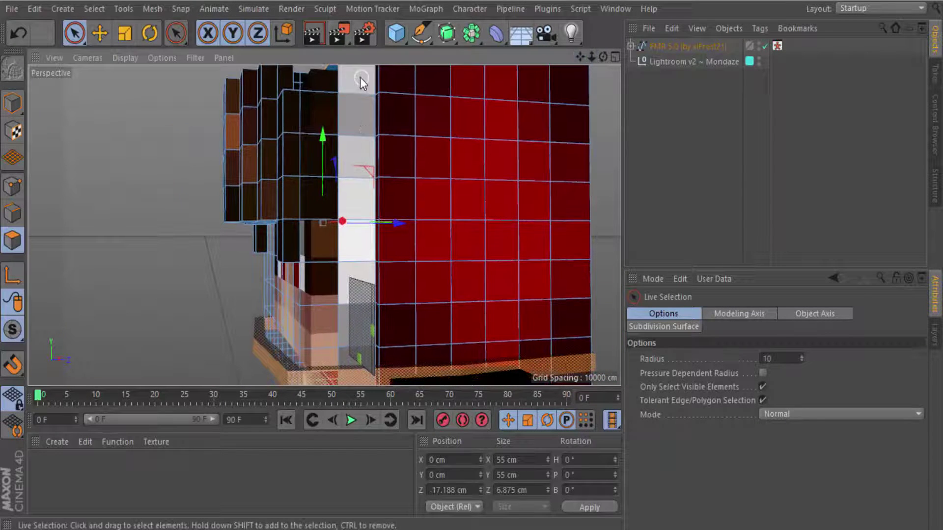
{"action": "left_click_drag", "start_coordinate": [357, 128], "coordinate": [353, 341]}
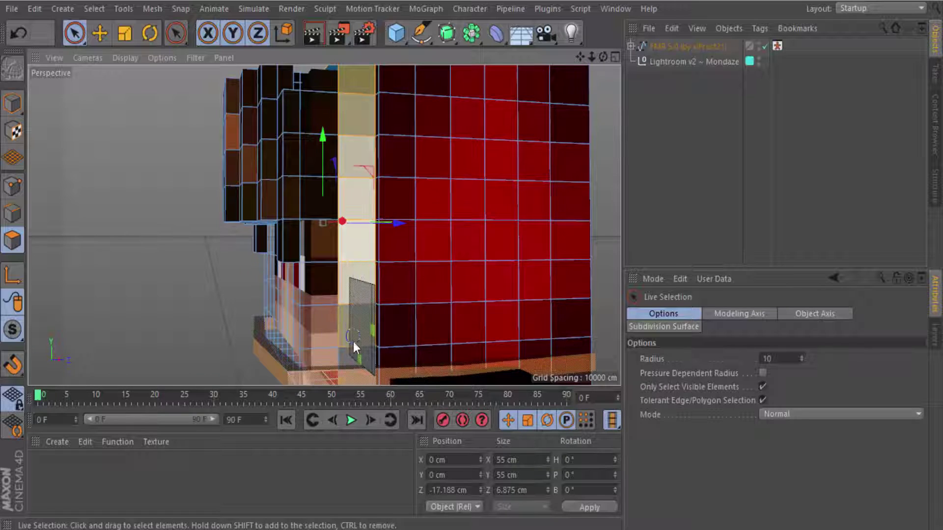
Extrude the selected head band outward by 3 cm and view it from the front
{"action": "right_click", "coordinate": [364, 206]}
{"action": "left_click", "coordinate": [388, 242]}
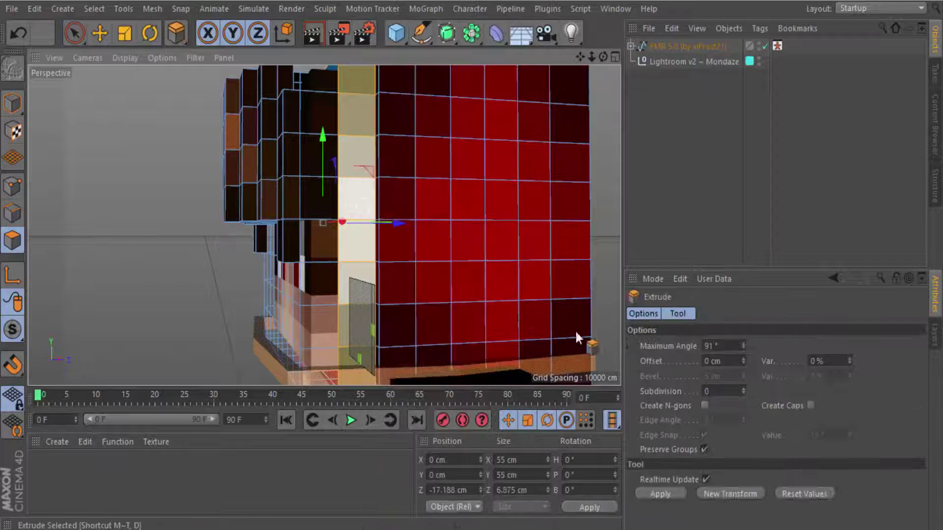
{"action": "left_click_drag", "start_coordinate": [742, 363], "coordinate": [742, 362]}
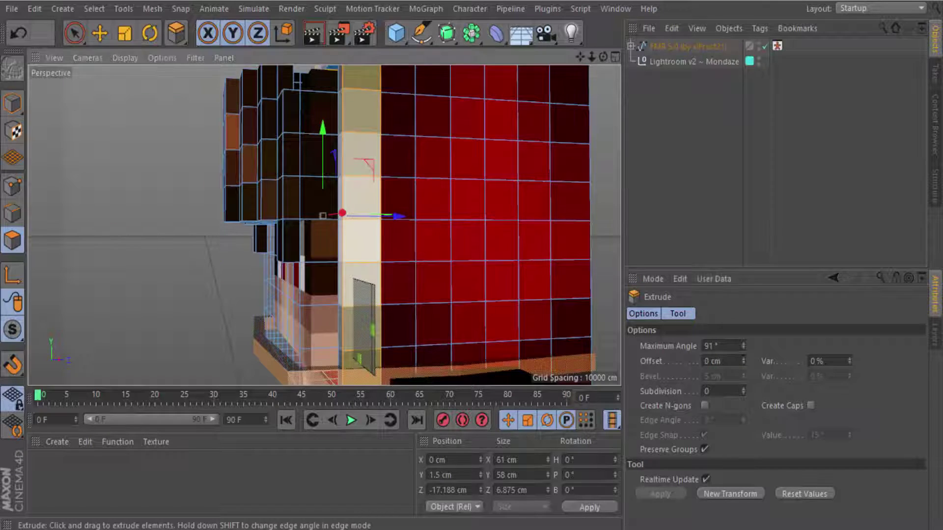
{"action": "mouse_move", "coordinate": [148, 216]}
{"action": "left_mouse_down", "text": "alt"}
{"action": "mouse_move", "coordinate": [128, 202]}
{"action": "mouse_move", "coordinate": [222, 205]}
{"action": "left_mouse_up", "text": "alt"}
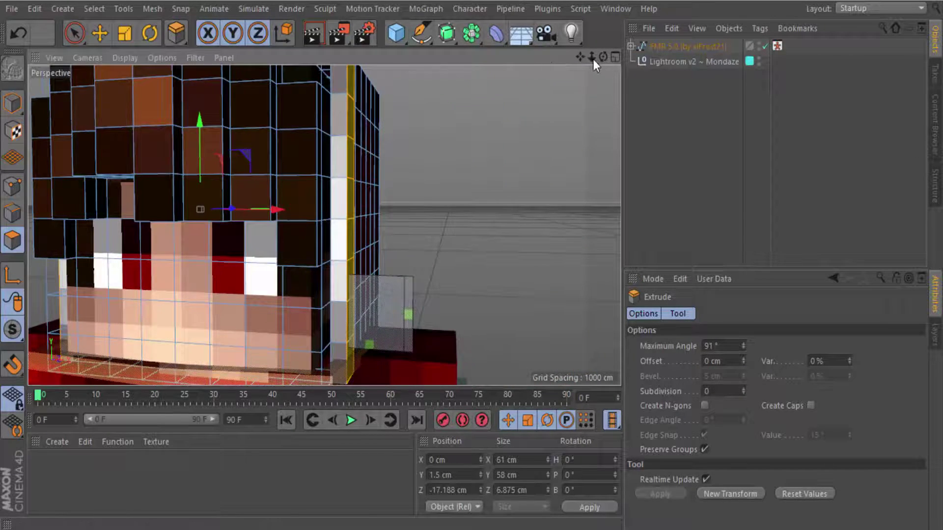
{"action": "mouse_move", "coordinate": [593, 59]}
{"action": "left_mouse_down"}
{"action": "mouse_move", "coordinate": [569, 64]}
{"action": "mouse_move", "coordinate": [582, 61]}
{"action": "mouse_move", "coordinate": [537, 110]}
{"action": "left_mouse_up"}
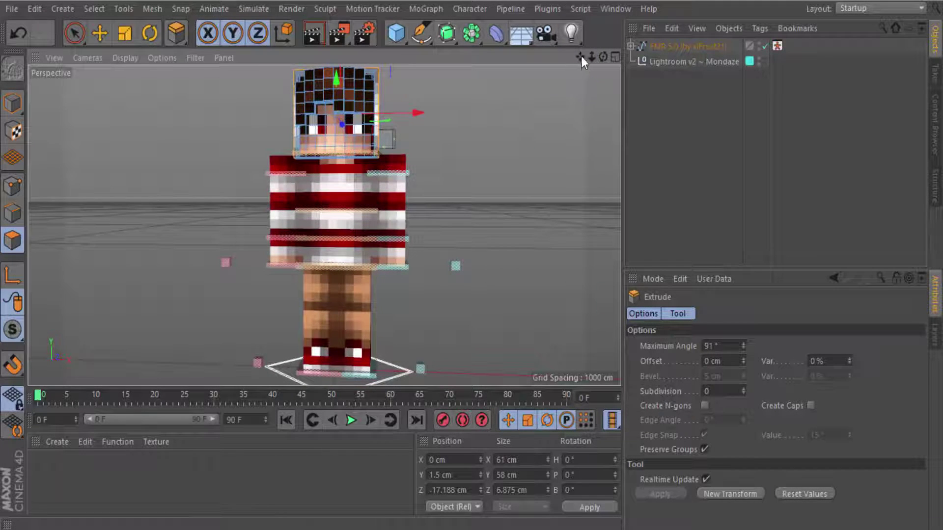
Zoom in on the character with the selection tool active
{"action": "mouse_move", "coordinate": [591, 57]}
{"action": "left_mouse_down"}
{"action": "mouse_move", "coordinate": [502, 108]}
{"action": "mouse_move", "coordinate": [400, 140]}
{"action": "mouse_move", "coordinate": [470, 129]}
{"action": "mouse_move", "coordinate": [344, 122]}
{"action": "mouse_move", "coordinate": [447, 106]}
{"action": "left_mouse_up"}
{"action": "left_click", "coordinate": [74, 33]}
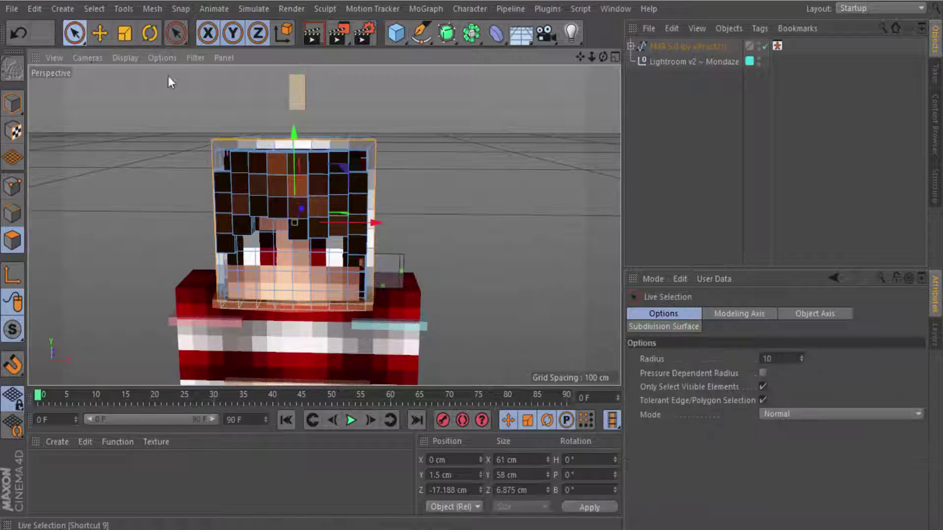
{"action": "mouse_move", "coordinate": [580, 57]}
{"action": "left_mouse_down"}
{"action": "mouse_move", "coordinate": [619, 57]}
{"action": "mouse_move", "coordinate": [577, 59]}
{"action": "left_mouse_up"}
{"action": "scroll", "coordinate": [324, 225], "scroll_direction": "down", "scroll_amount": 5}
{"action": "scroll", "coordinate": [324, 226], "scroll_direction": "down", "scroll_amount": 3}
{"action": "scroll", "coordinate": [324, 225], "scroll_direction": "down", "scroll_amount": 2}
{"action": "scroll", "coordinate": [324, 226], "scroll_direction": "down", "scroll_amount": 1}
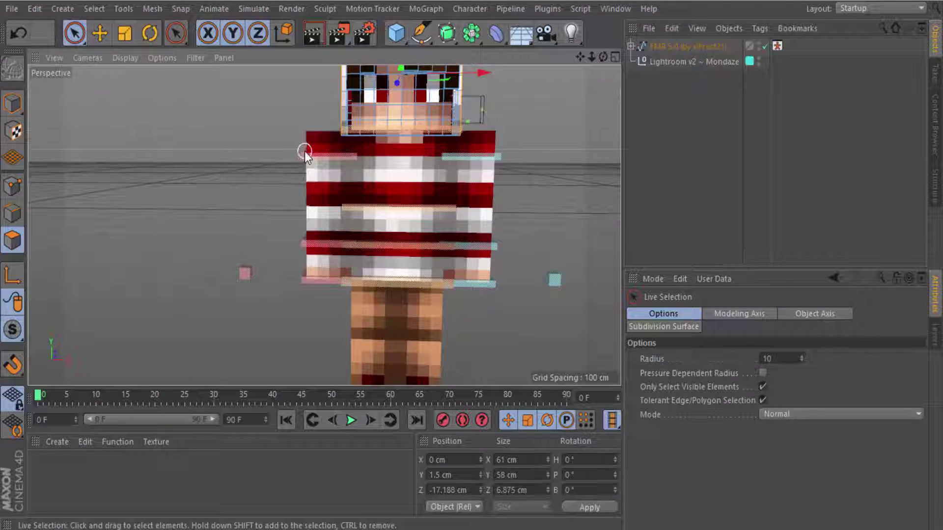
Move controlArmR and the left arm outward along X, one on each side of the torso
{"action": "left_click", "coordinate": [13, 104]}
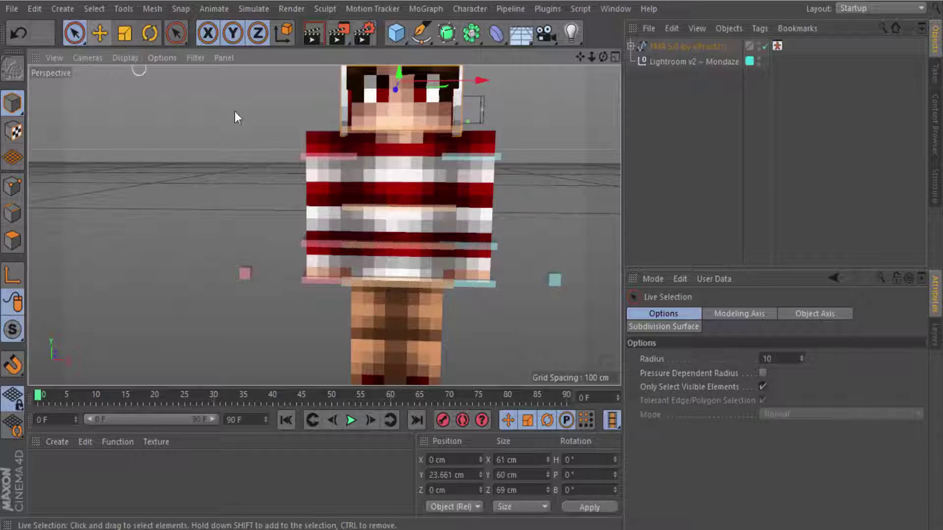
{"action": "left_click", "coordinate": [297, 155]}
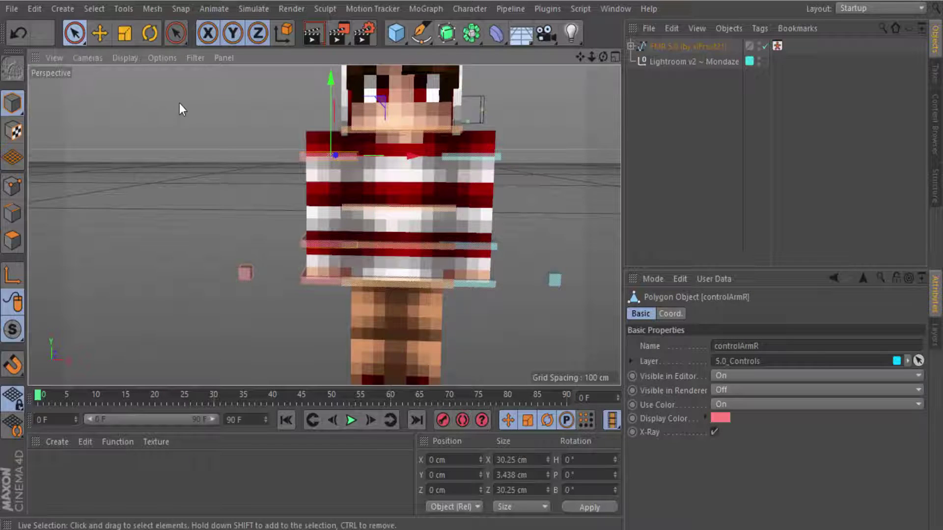
{"action": "left_click_drag", "start_coordinate": [179, 103], "coordinate": [269, 151], "text": "alt"}
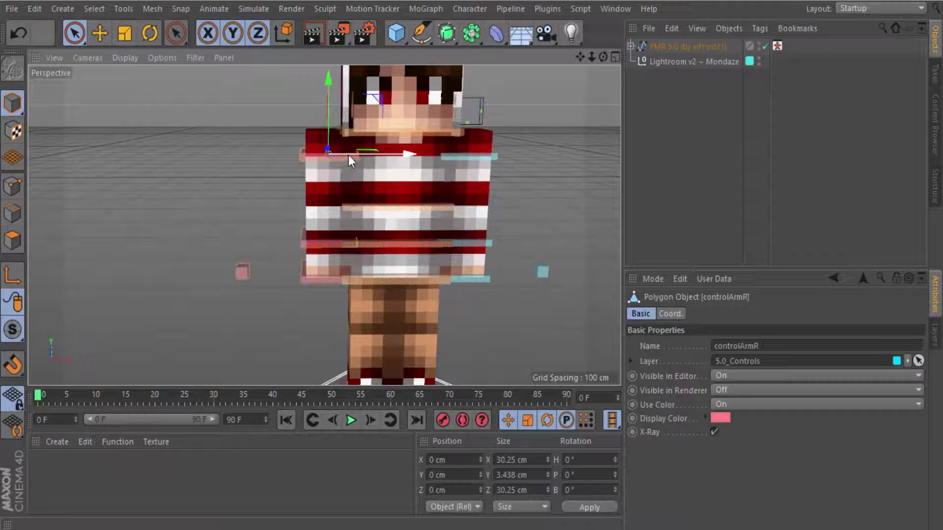
{"action": "left_click_drag", "start_coordinate": [349, 155], "coordinate": [295, 157]}
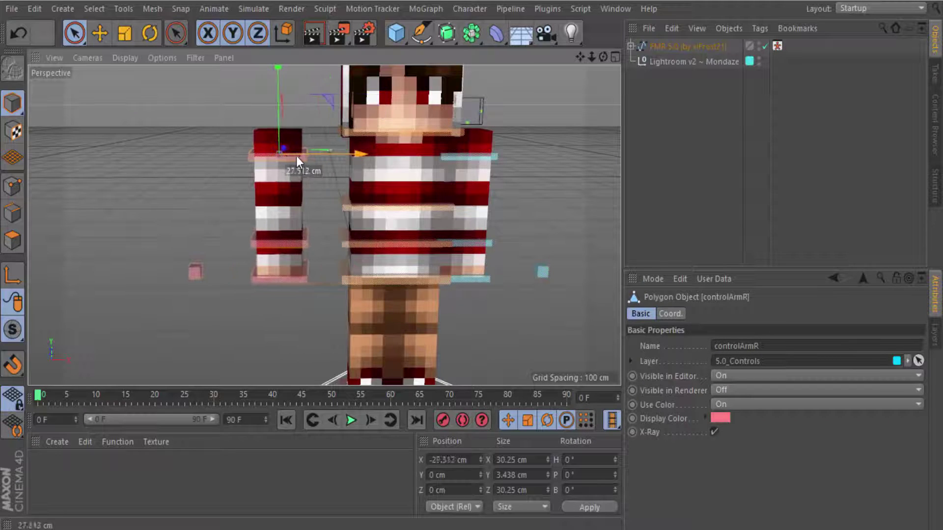
{"action": "left_click", "coordinate": [515, 160]}
{"action": "left_click_drag", "start_coordinate": [533, 157], "coordinate": [577, 152]}
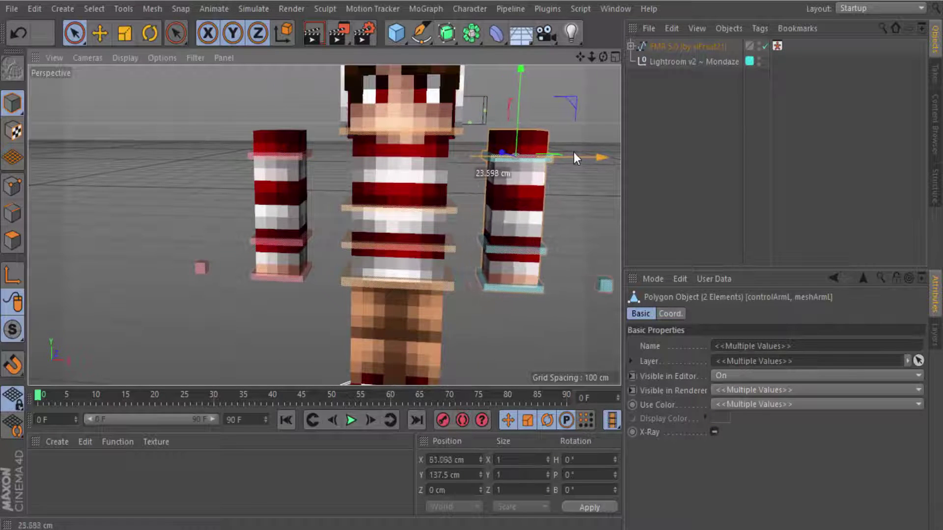
{"action": "left_click", "coordinate": [17, 244]}
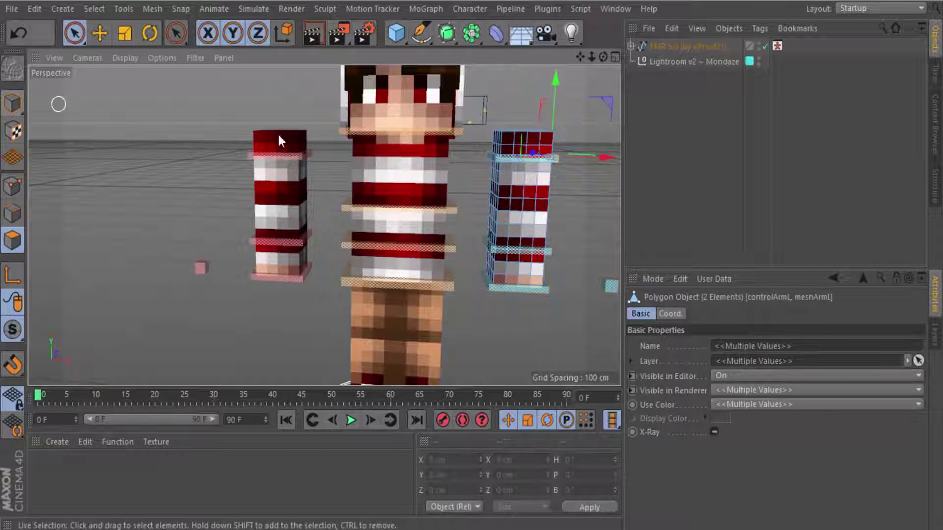
{"action": "mouse_move", "coordinate": [603, 57]}
{"action": "left_mouse_down"}
{"action": "mouse_move", "coordinate": [518, 110]}
{"action": "mouse_move", "coordinate": [528, 56]}
{"action": "mouse_move", "coordinate": [569, 62]}
{"action": "mouse_move", "coordinate": [464, 93]}
{"action": "left_mouse_up"}
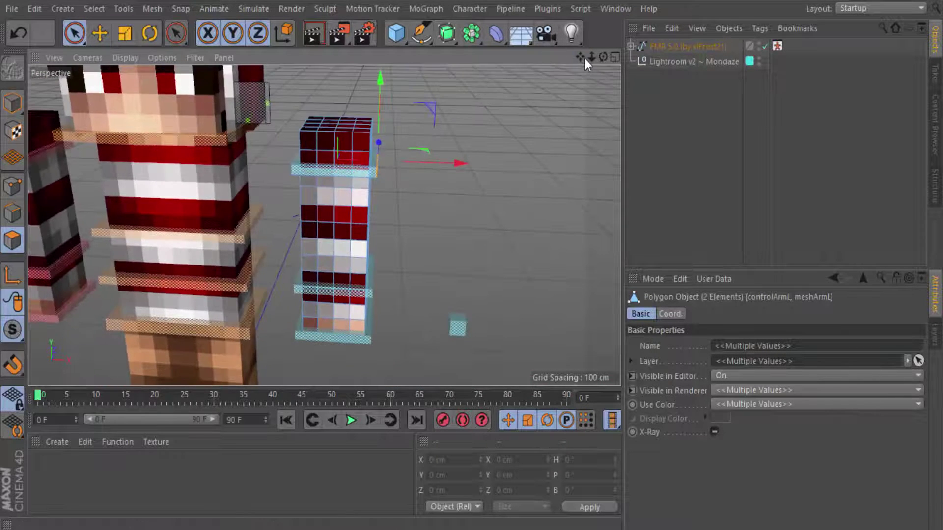
Select the polygons on the arm's top and sides
{"action": "left_click_drag", "start_coordinate": [585, 58], "coordinate": [314, 124]}
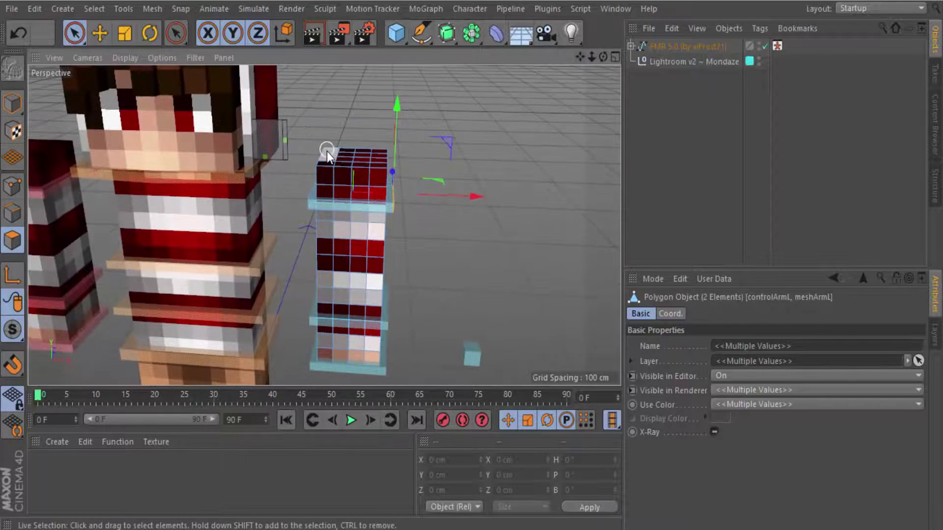
{"action": "left_click", "coordinate": [328, 175]}
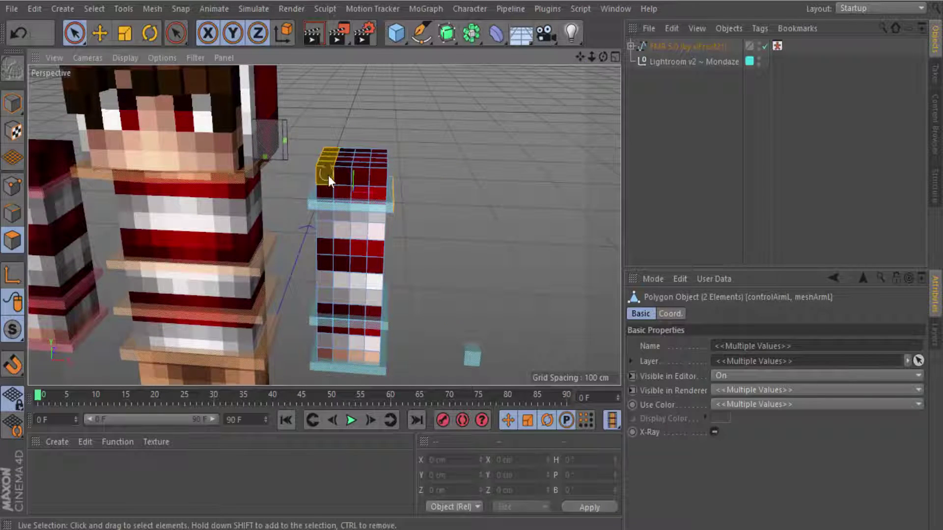
{"action": "left_click_drag", "start_coordinate": [357, 187], "coordinate": [377, 162]}
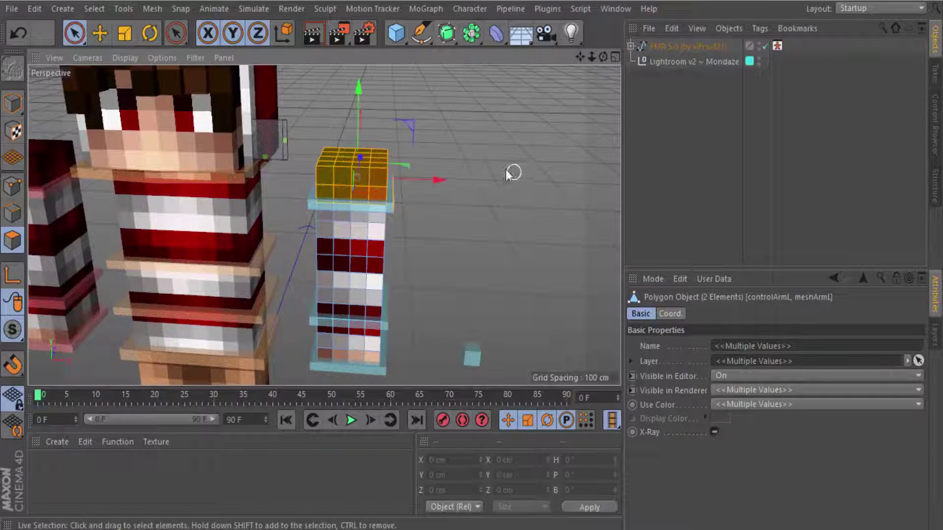
{"action": "left_click_drag", "start_coordinate": [511, 172], "coordinate": [141, 165], "text": "alt"}
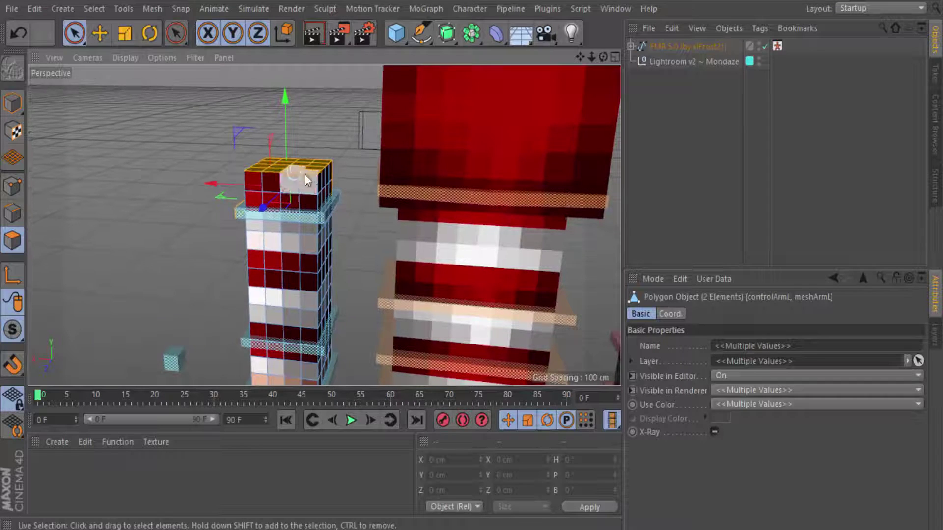
{"action": "left_click_drag", "start_coordinate": [305, 178], "coordinate": [325, 186], "text": "shift"}
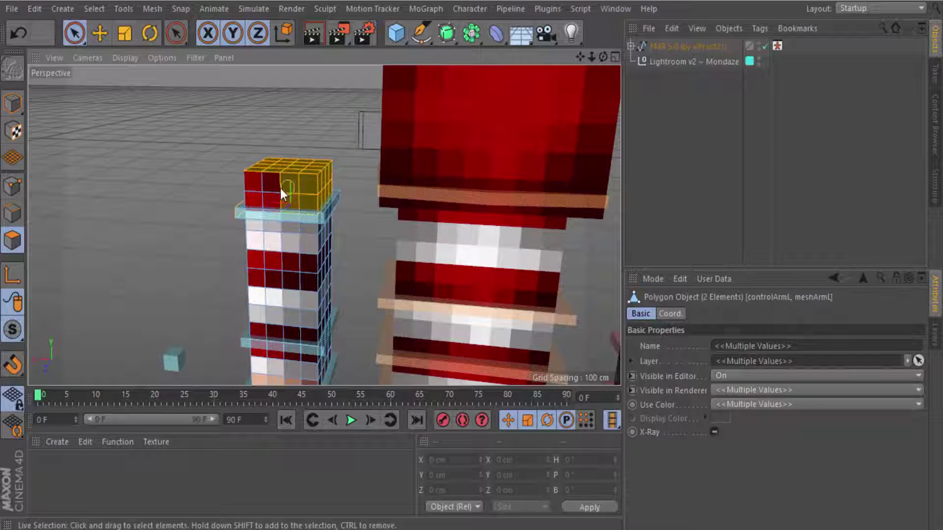
{"action": "mouse_move", "coordinate": [260, 196]}
{"action": "left_mouse_down", "text": "alt"}
{"action": "mouse_move", "coordinate": [318, 167]}
{"action": "mouse_move", "coordinate": [440, 171]}
{"action": "mouse_move", "coordinate": [395, 186]}
{"action": "left_mouse_up", "text": "alt"}
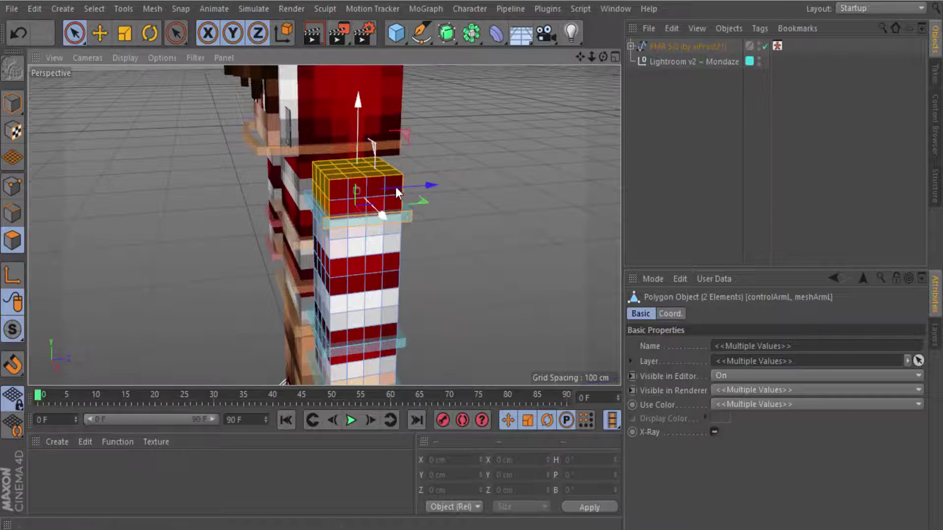
{"action": "left_click_drag", "start_coordinate": [337, 187], "coordinate": [338, 200], "text": "shift"}
{"action": "left_click_drag", "start_coordinate": [393, 193], "coordinate": [524, 186], "text": "alt"}
{"action": "left_click_drag", "start_coordinate": [401, 246], "coordinate": [335, 252], "text": "shift"}
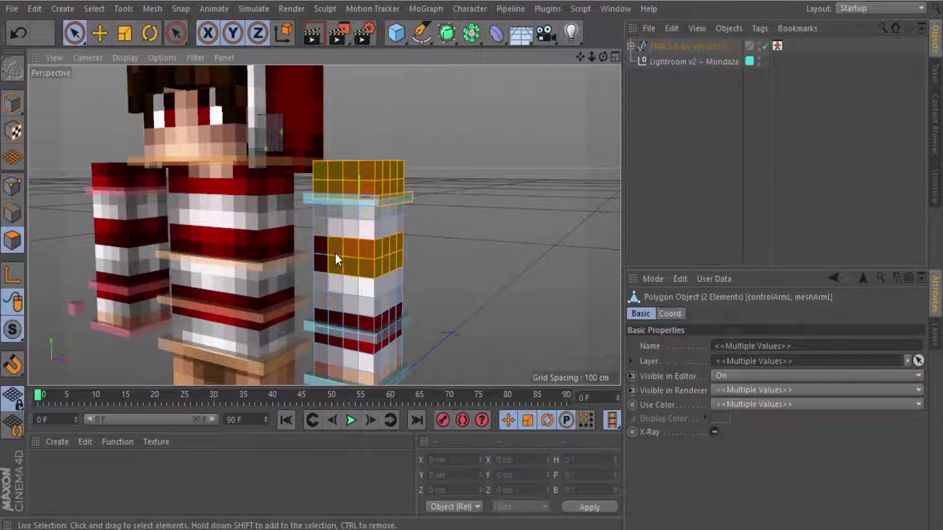
Add the middle and lower red stripe bands of the arm to the selection
{"action": "mouse_move", "coordinate": [385, 320]}
{"action": "left_mouse_down", "text": "shift"}
{"action": "mouse_move", "coordinate": [386, 332]}
{"action": "mouse_move", "coordinate": [326, 329]}
{"action": "left_mouse_up", "text": "shift"}
{"action": "mouse_move", "coordinate": [416, 254]}
{"action": "left_mouse_down", "text": "alt"}
{"action": "mouse_move", "coordinate": [580, 260]}
{"action": "mouse_move", "coordinate": [538, 249]}
{"action": "left_mouse_up", "text": "alt"}
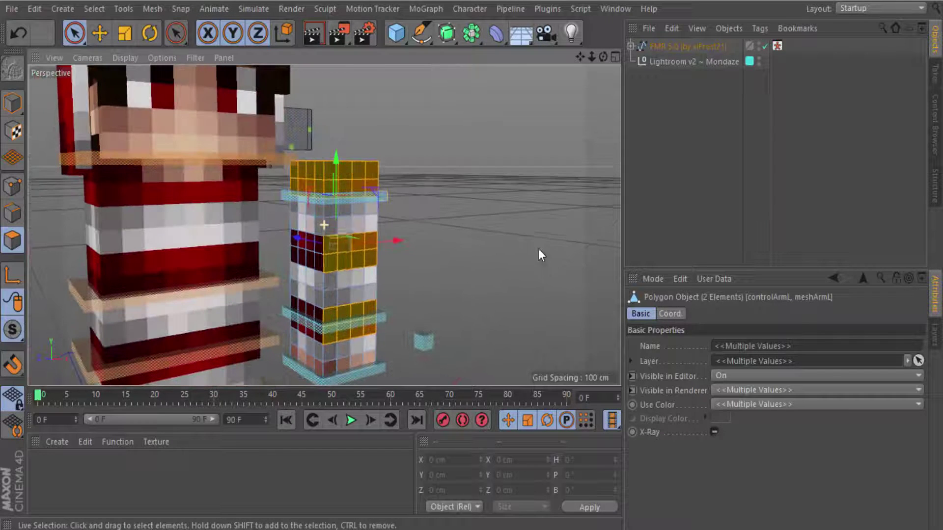
{"action": "left_click_drag", "start_coordinate": [294, 250], "coordinate": [313, 251], "text": "shift"}
{"action": "left_click_drag", "start_coordinate": [294, 312], "coordinate": [295, 339], "text": "shift"}
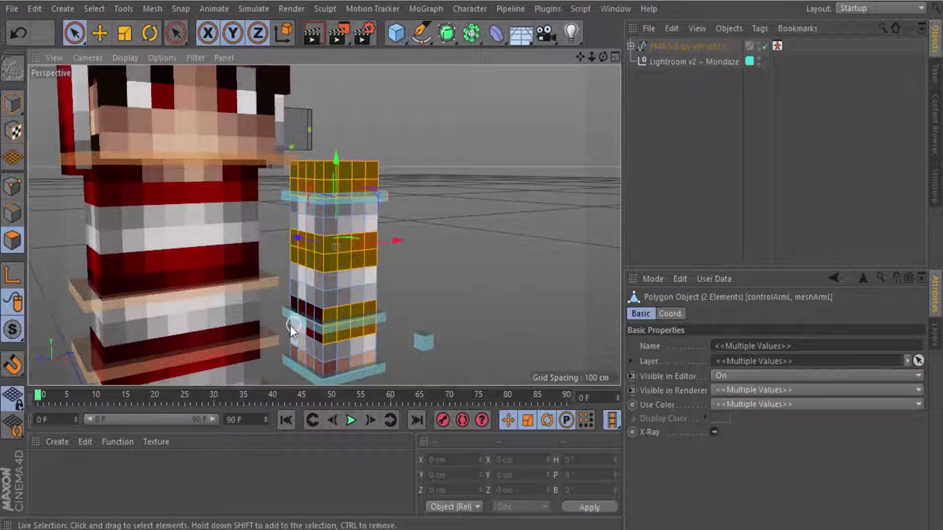
{"action": "mouse_move", "coordinate": [448, 293]}
{"action": "left_mouse_down", "text": "alt"}
{"action": "mouse_move", "coordinate": [145, 276]}
{"action": "mouse_move", "coordinate": [70, 261]}
{"action": "mouse_move", "coordinate": [206, 252]}
{"action": "left_mouse_up", "text": "alt"}
{"action": "left_click_drag", "start_coordinate": [328, 244], "coordinate": [272, 246], "text": "shift"}
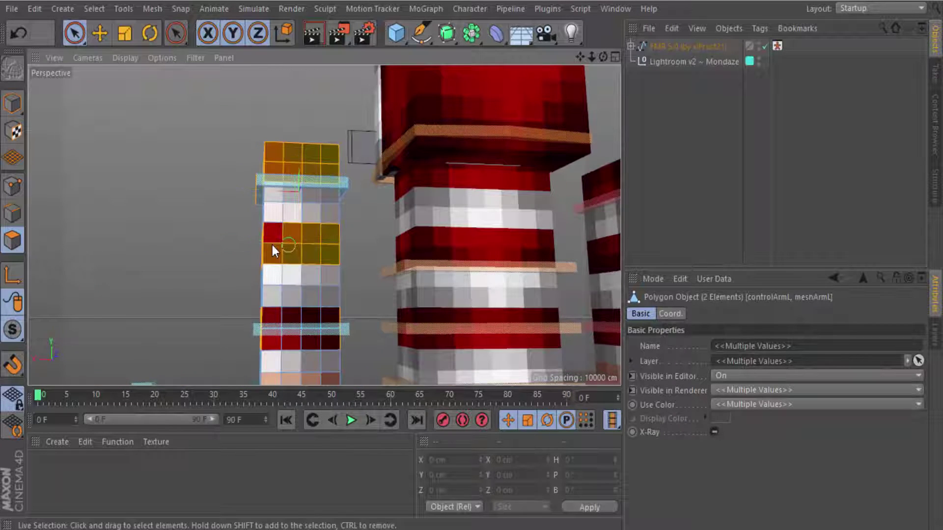
{"action": "mouse_move", "coordinate": [324, 338]}
{"action": "left_mouse_down", "text": "shift"}
{"action": "mouse_move", "coordinate": [276, 331]}
{"action": "mouse_move", "coordinate": [262, 295]}
{"action": "mouse_move", "coordinate": [329, 341]}
{"action": "mouse_move", "coordinate": [314, 199]}
{"action": "left_mouse_up", "text": "shift"}
Extrude the selected arm top and stripe bands outward by 2 cm, then inspect them
{"action": "right_click", "coordinate": [314, 199]}
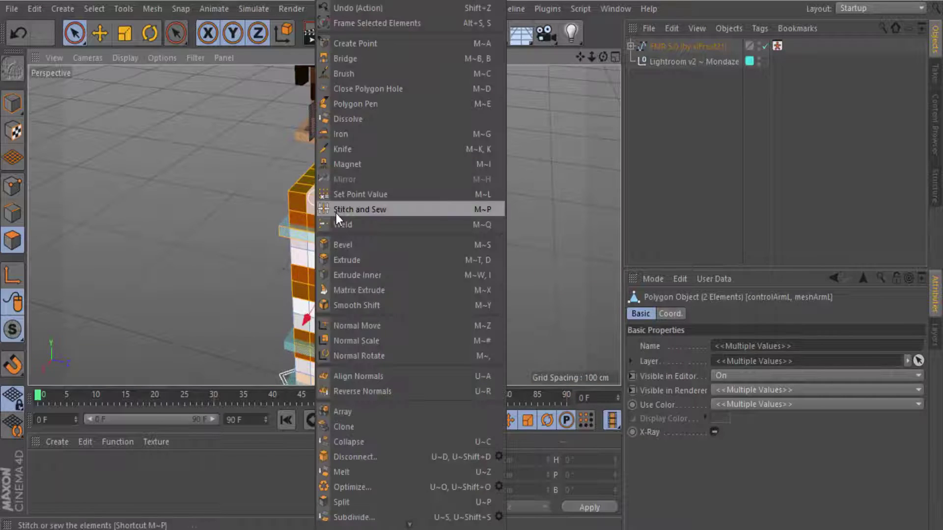
{"action": "left_click", "coordinate": [347, 259]}
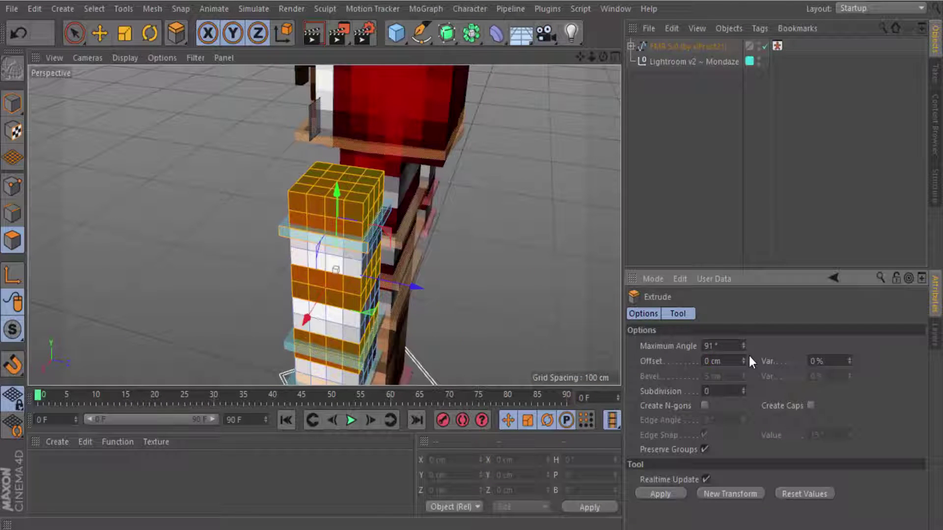
{"action": "type", "text": "3"}
{"action": "key", "text": "Return"}
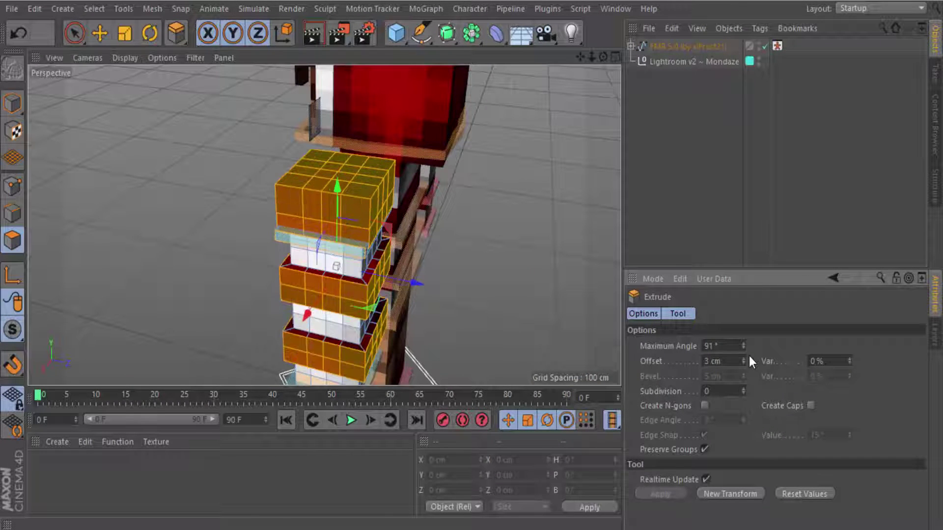
{"action": "key", "text": "ctrl+z"}
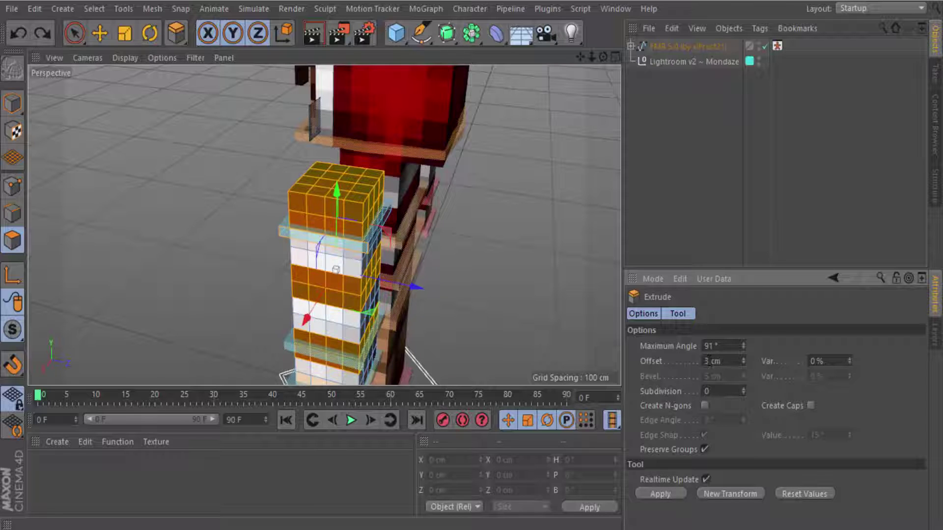
{"action": "double_click", "coordinate": [708, 362]}
{"action": "type", "text": "2"}
{"action": "key", "text": "Return"}
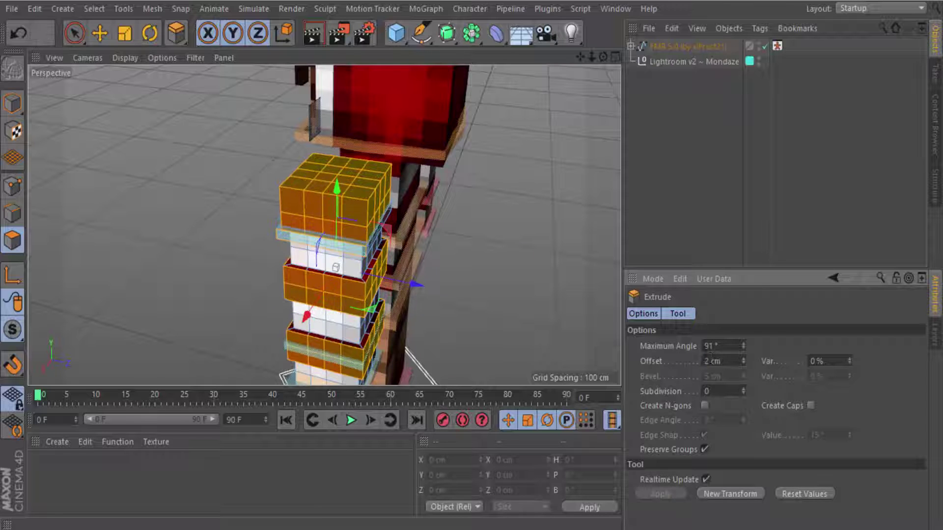
{"action": "left_click", "coordinate": [196, 199]}
{"action": "left_click_drag", "start_coordinate": [218, 195], "coordinate": [469, 141], "text": "alt"}
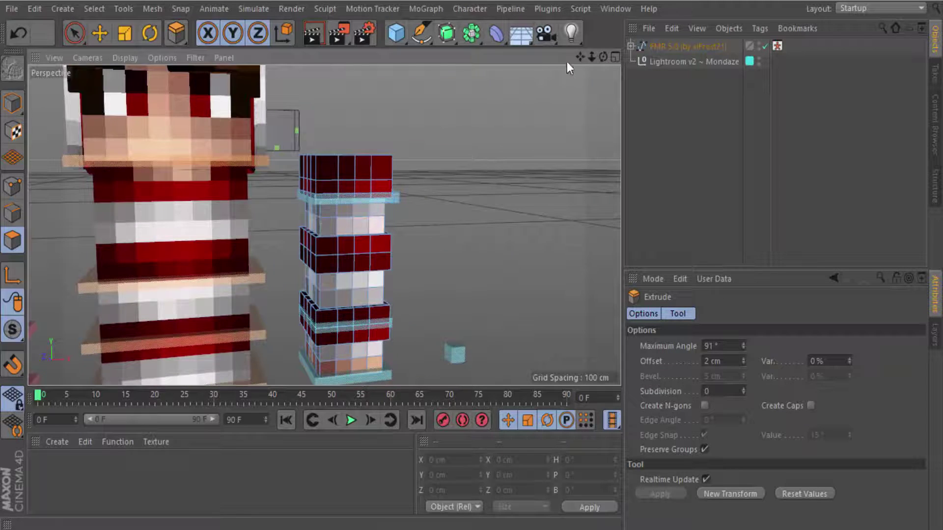
{"action": "left_click_drag", "start_coordinate": [567, 61], "coordinate": [326, 225], "text": "alt"}
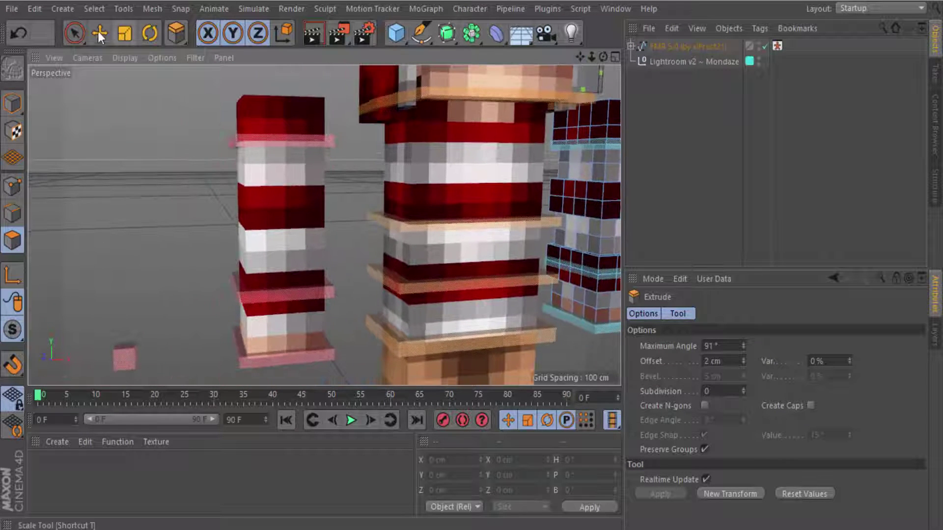
Select the meshArmR object and enter Polygon mode
{"action": "left_click", "coordinate": [73, 32]}
{"action": "left_click", "coordinate": [12, 103]}
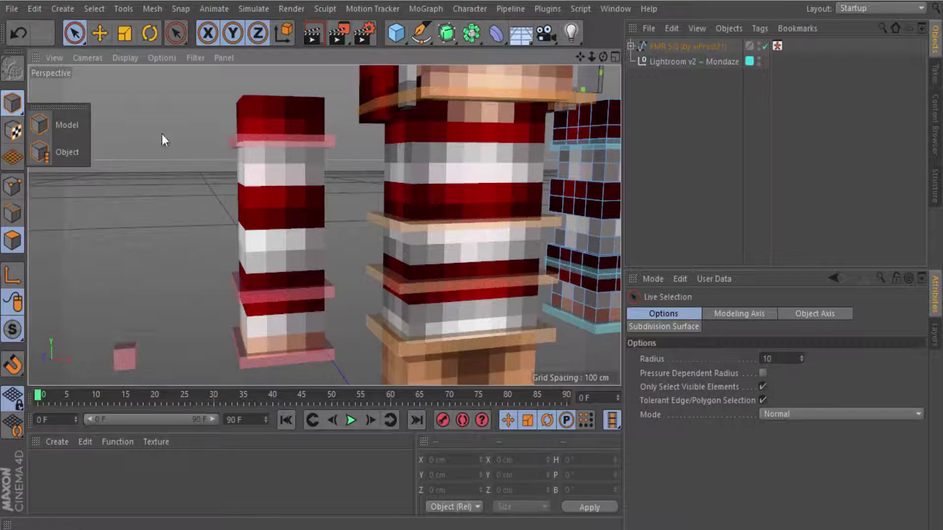
{"action": "left_click", "coordinate": [267, 185]}
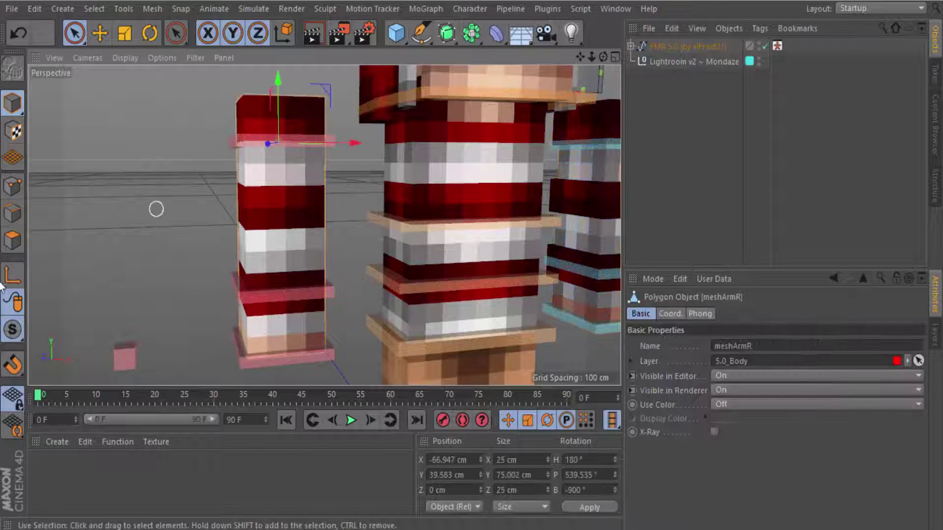
{"action": "left_click", "coordinate": [12, 240]}
Select meshArmR's top polygons plus its middle and lower red bands
{"action": "left_click_drag", "start_coordinate": [88, 154], "coordinate": [113, 194], "text": "alt"}
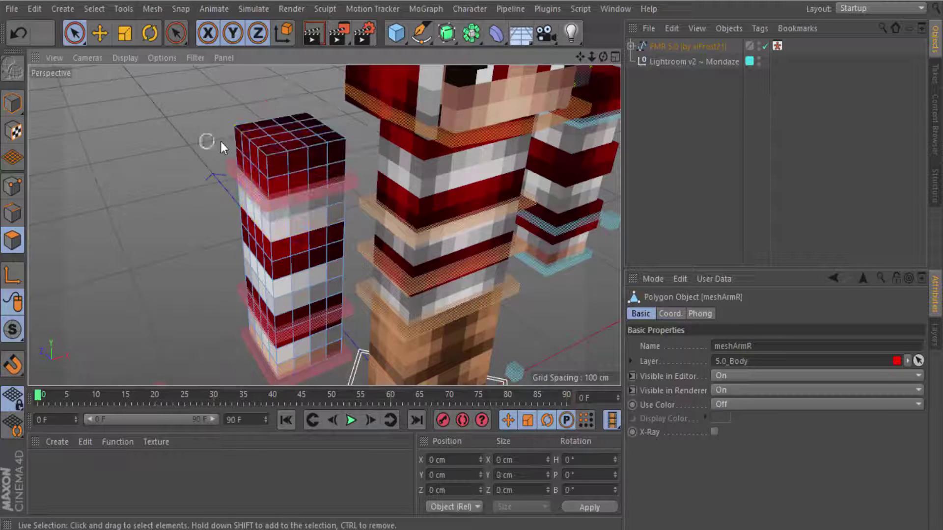
{"action": "left_click_drag", "start_coordinate": [248, 136], "coordinate": [245, 164]}
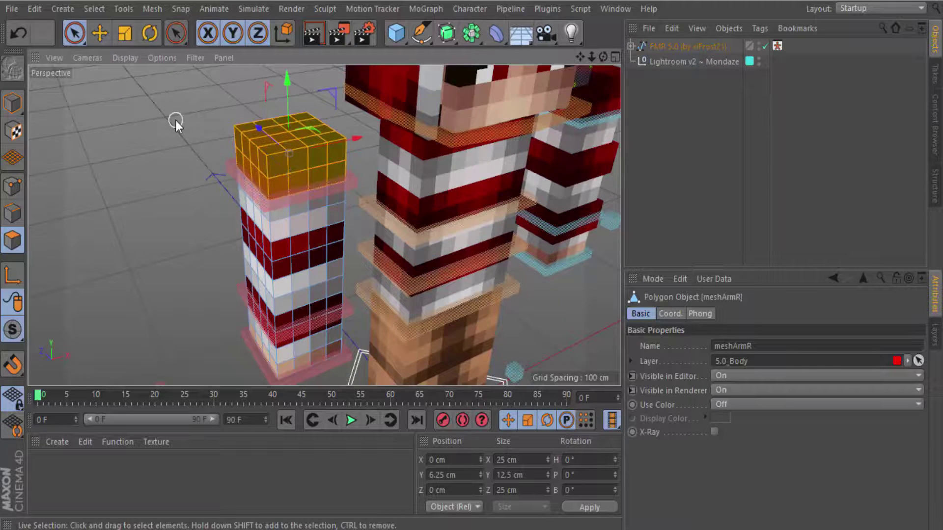
{"action": "mouse_move", "coordinate": [176, 120]}
{"action": "left_mouse_down", "text": "alt"}
{"action": "mouse_move", "coordinate": [486, 111]}
{"action": "mouse_move", "coordinate": [480, 101]}
{"action": "mouse_move", "coordinate": [312, 107]}
{"action": "left_mouse_up", "text": "alt"}
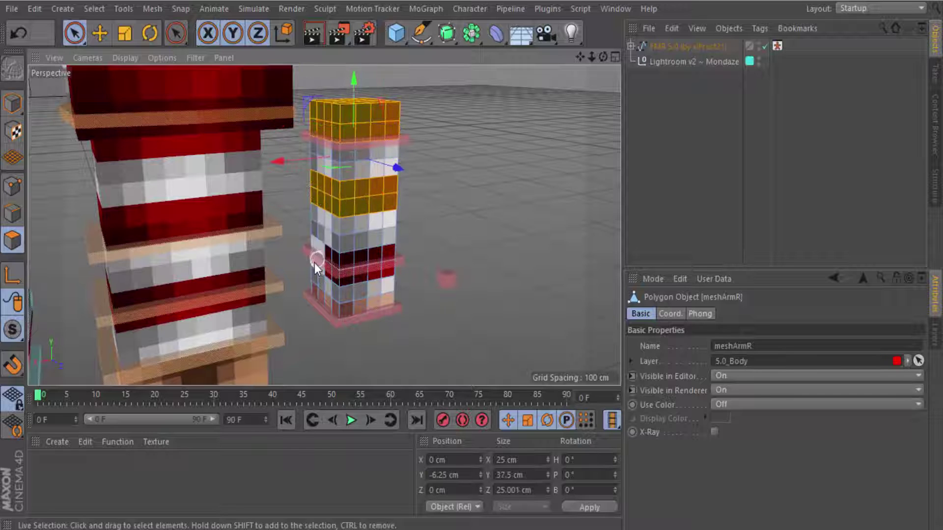
{"action": "mouse_move", "coordinate": [316, 260]}
{"action": "left_mouse_down", "text": "shift"}
{"action": "mouse_move", "coordinate": [382, 258]}
{"action": "mouse_move", "coordinate": [262, 227]}
{"action": "mouse_move", "coordinate": [80, 217]}
{"action": "mouse_move", "coordinate": [176, 306]}
{"action": "left_mouse_up", "text": "shift"}
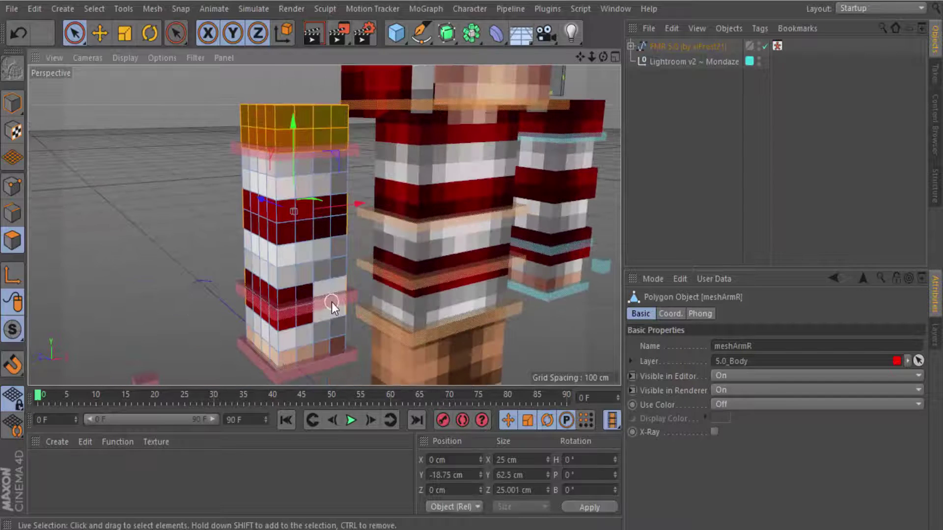
{"action": "left_click_drag", "start_coordinate": [283, 314], "coordinate": [258, 302], "text": "shift"}
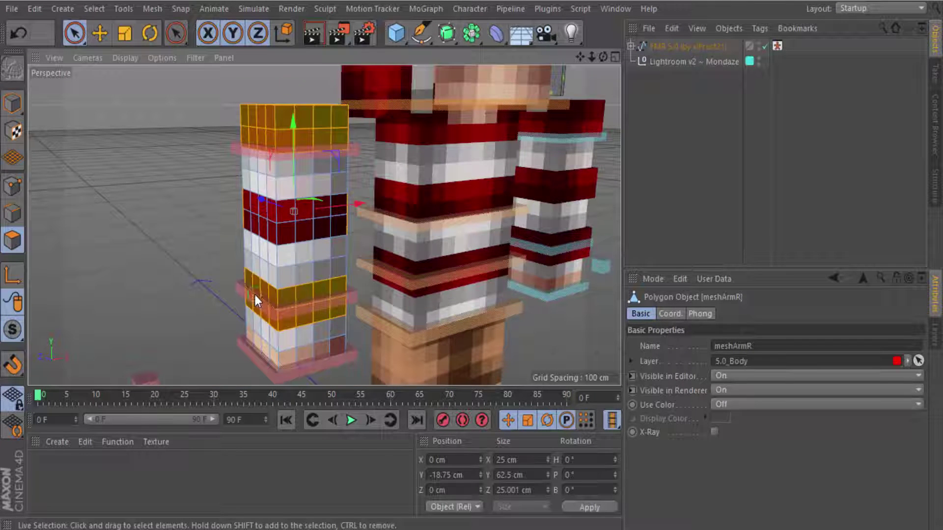
{"action": "left_click", "coordinate": [259, 216], "text": "shift"}
Extrude the selected meshArmR bands outward by 2 cm and clear the selection
{"action": "right_click", "coordinate": [259, 216]}
{"action": "left_click", "coordinate": [326, 264]}
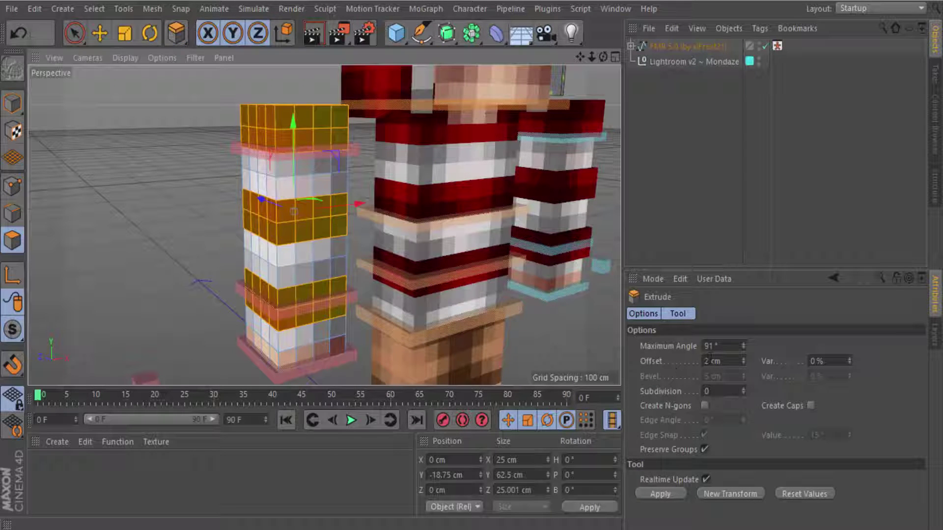
{"action": "left_click", "coordinate": [661, 494]}
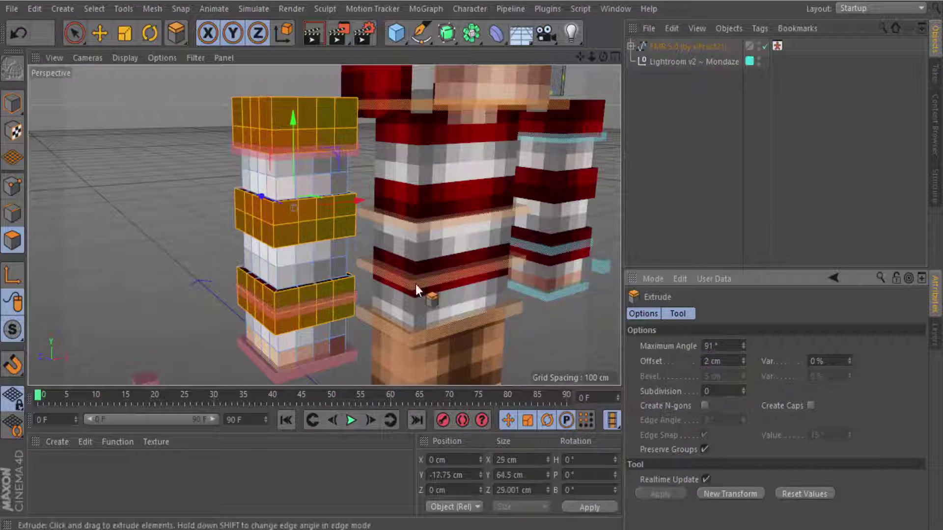
{"action": "left_click", "coordinate": [87, 171]}
{"action": "scroll", "coordinate": [60, 143], "scroll_direction": "up", "scroll_amount": 5}
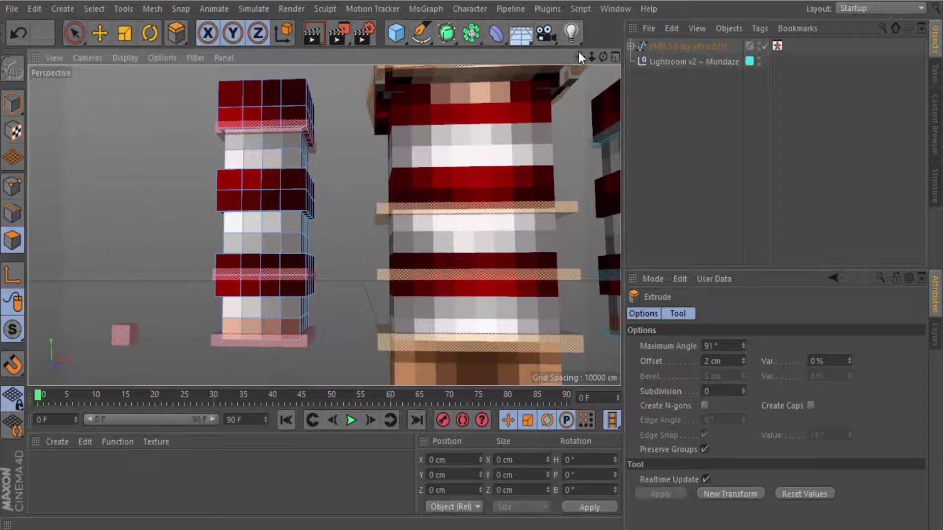
{"action": "left_click_drag", "start_coordinate": [578, 51], "coordinate": [578, 53]}
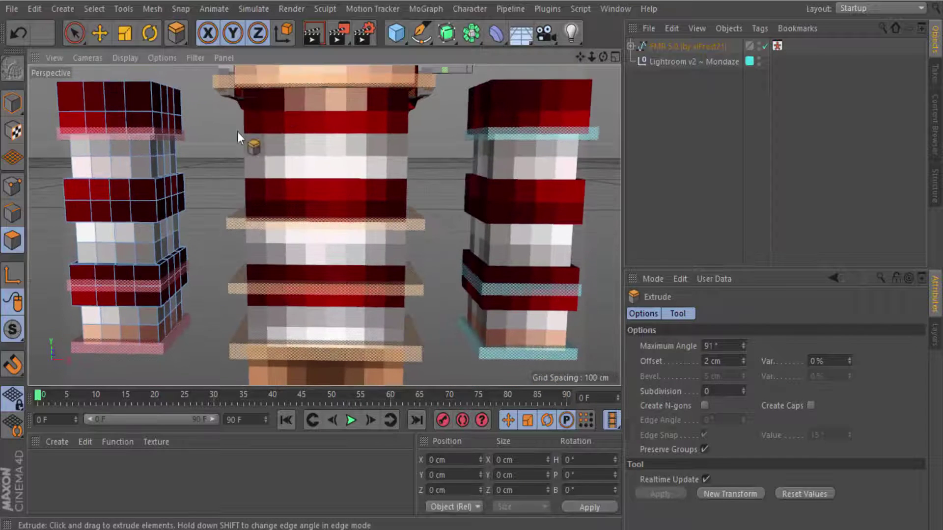
{"action": "left_click", "coordinate": [13, 103]}
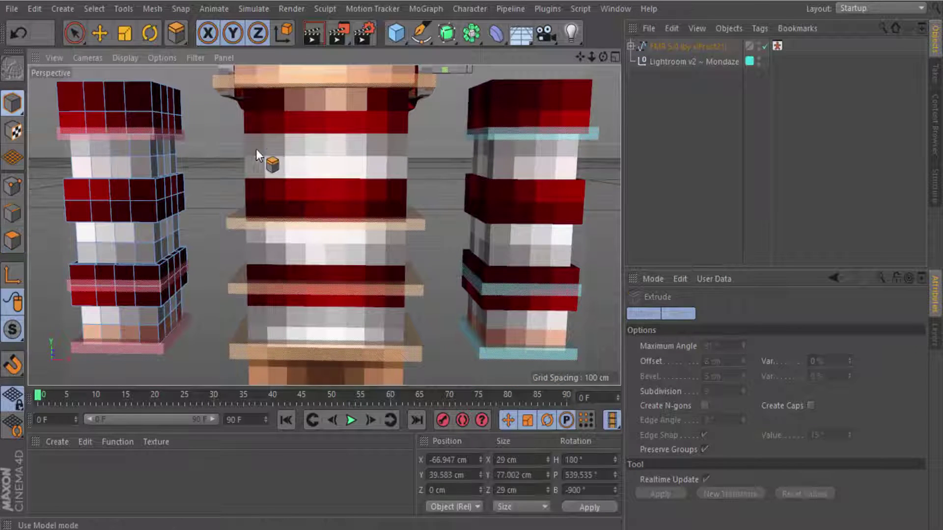
Select meshBody's top rows and middle and lower red bands in Polygon mode
{"action": "left_click", "coordinate": [74, 33]}
{"action": "left_click", "coordinate": [284, 155]}
{"action": "left_click", "coordinate": [13, 240]}
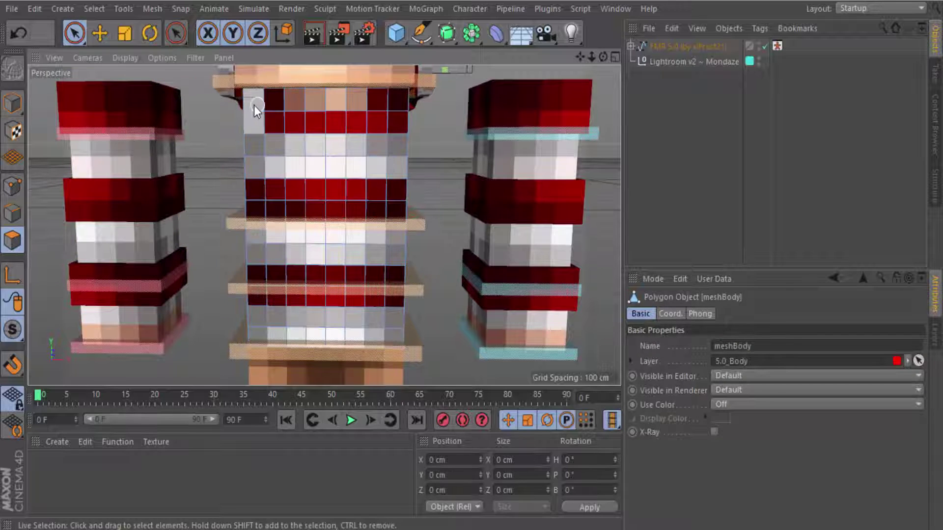
{"action": "left_click_drag", "start_coordinate": [254, 106], "coordinate": [398, 123]}
{"action": "left_click_drag", "start_coordinate": [336, 199], "coordinate": [261, 204], "text": "shift"}
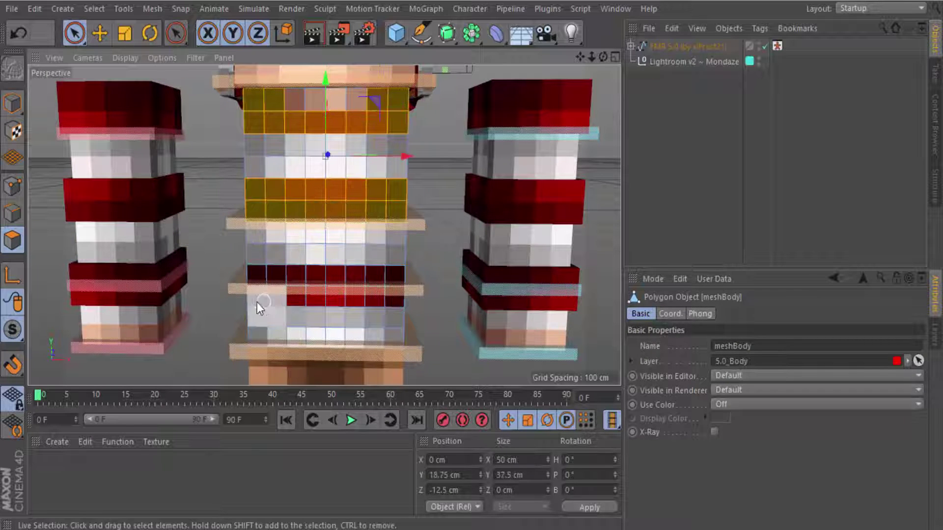
{"action": "mouse_move", "coordinate": [256, 294]}
{"action": "left_mouse_down", "text": "shift"}
{"action": "mouse_move", "coordinate": [403, 269]}
{"action": "mouse_move", "coordinate": [343, 96]}
{"action": "left_mouse_up", "text": "shift"}
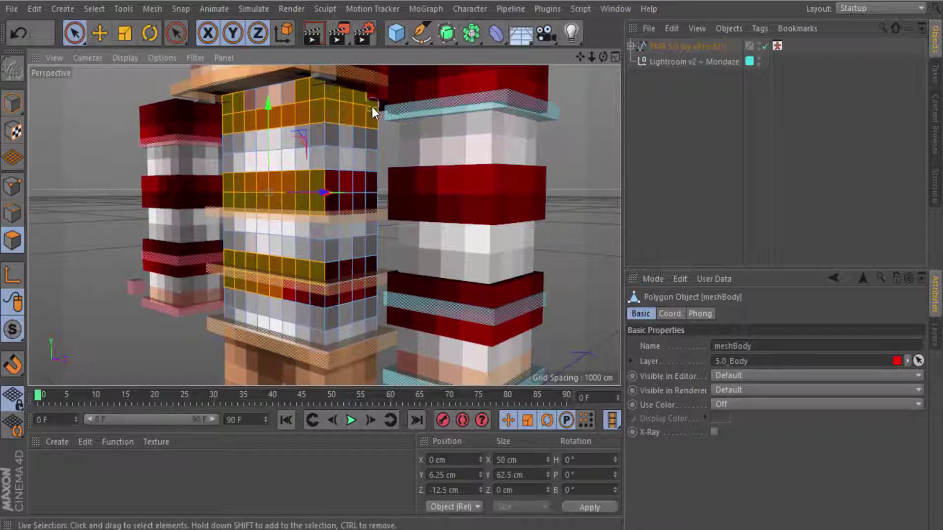
Undo an accidental sideways shift of the torso bands and restore their selection
{"action": "left_click_drag", "start_coordinate": [369, 191], "coordinate": [347, 197]}
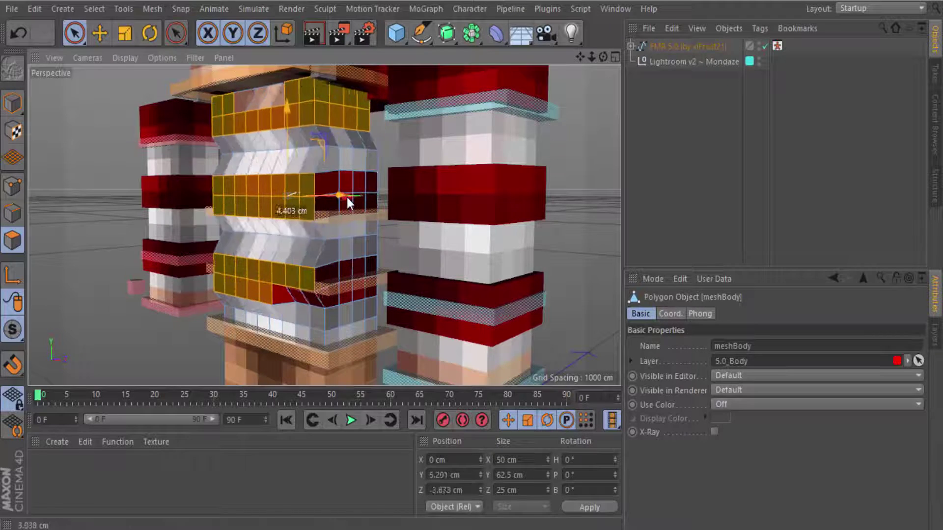
{"action": "key", "text": "ctrl+z"}
{"action": "left_click", "coordinate": [386, 164]}
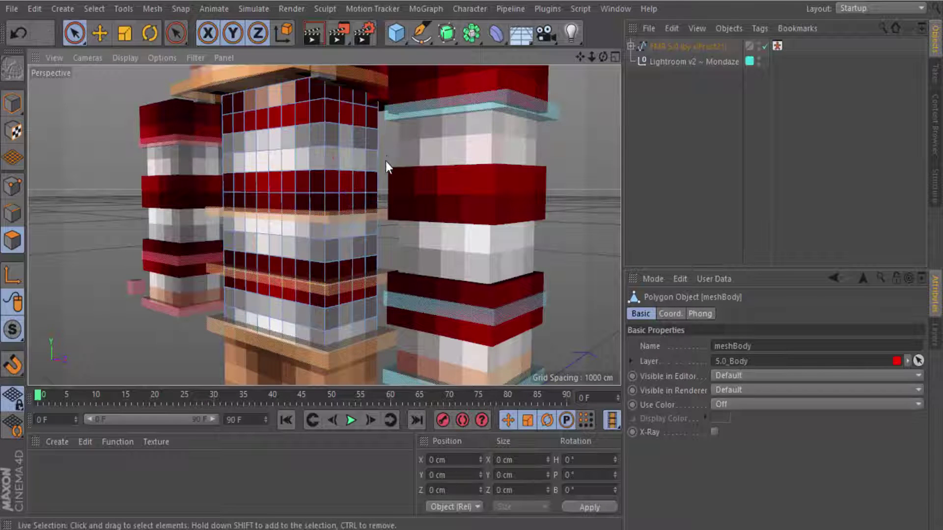
{"action": "key", "text": "ctrl+z"}
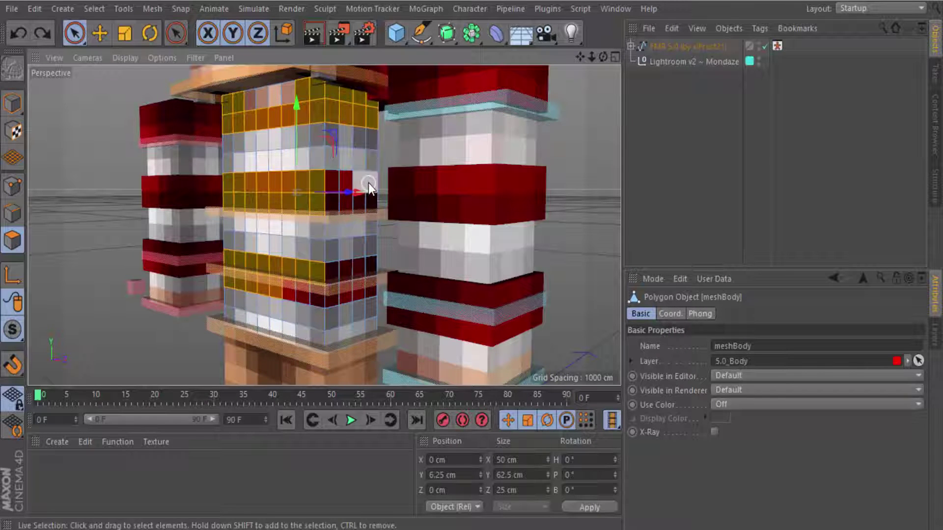
{"action": "left_click", "coordinate": [350, 194], "text": "shift"}
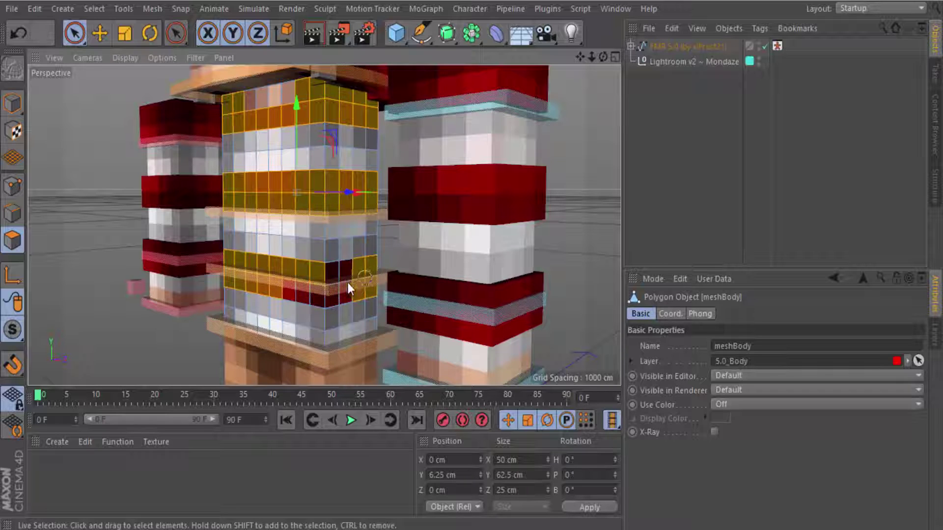
{"action": "left_click", "coordinate": [20, 35]}
{"action": "left_click", "coordinate": [42, 36]}
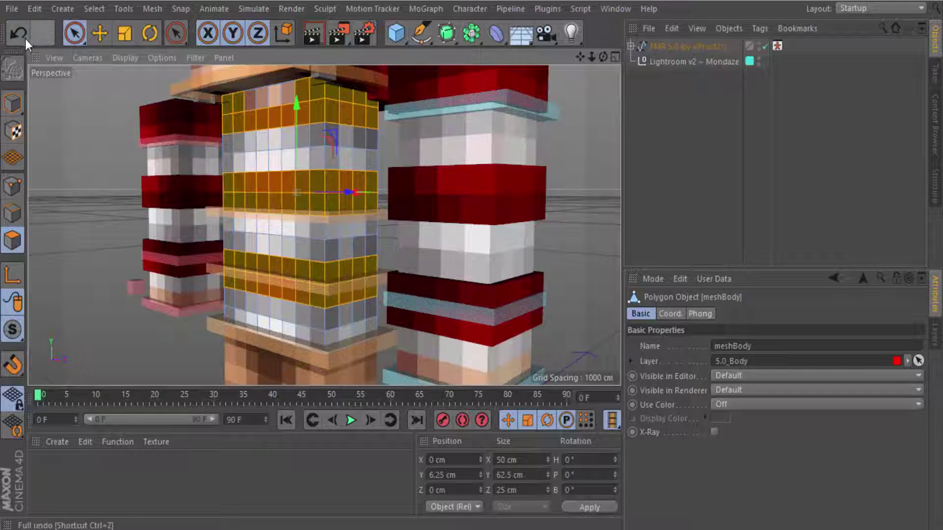
{"action": "key", "text": "ctrl+z"}
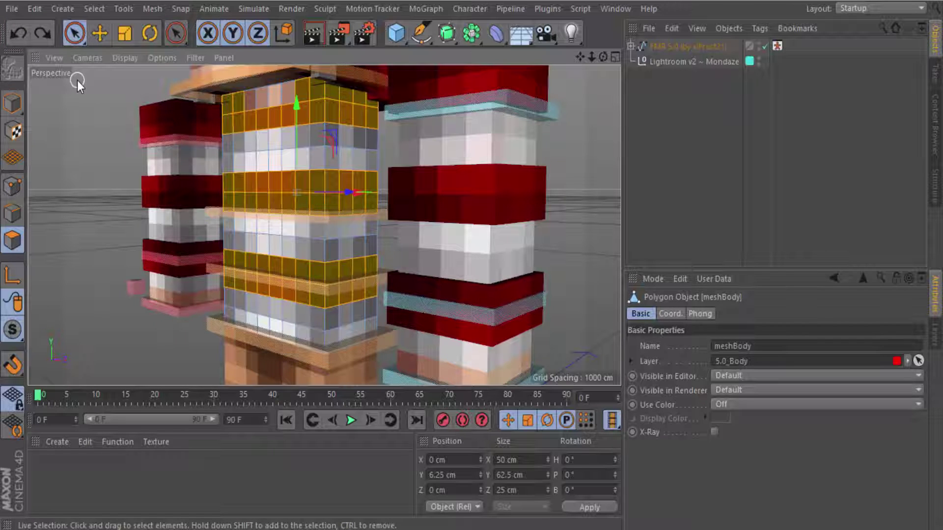
{"action": "left_click", "coordinate": [43, 37]}
Complete the torso selection of the top row and left parts of both bands
{"action": "left_click_drag", "start_coordinate": [111, 128], "coordinate": [480, 137], "text": "alt"}
{"action": "mouse_move", "coordinate": [426, 105]}
{"action": "left_mouse_down", "text": "alt"}
{"action": "mouse_move", "coordinate": [391, 92]}
{"action": "mouse_move", "coordinate": [404, 114]}
{"action": "left_mouse_up", "text": "alt"}
{"action": "left_click_drag", "start_coordinate": [321, 116], "coordinate": [285, 115]}
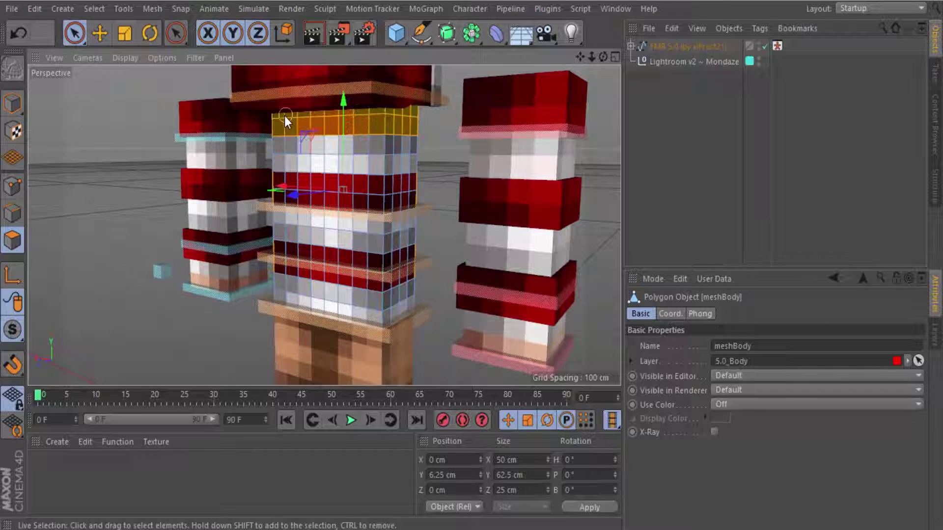
{"action": "left_click_drag", "start_coordinate": [305, 191], "coordinate": [289, 193]}
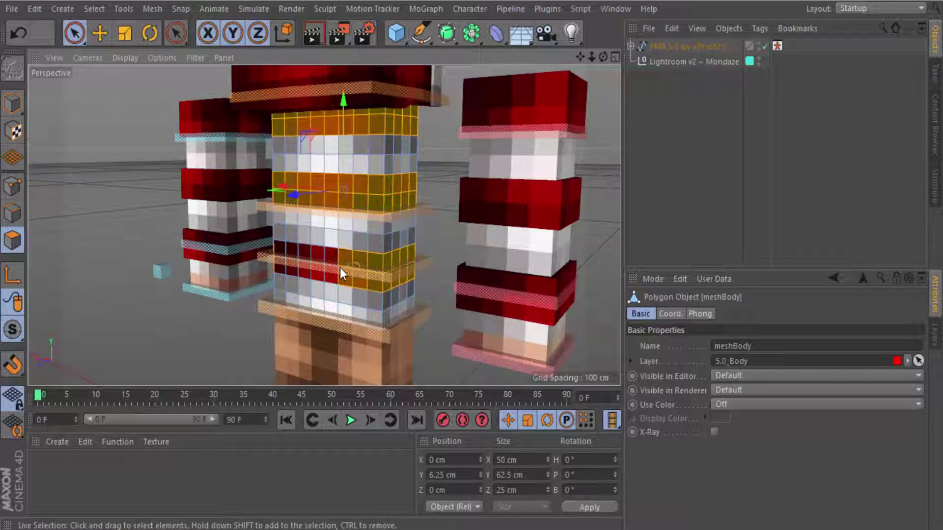
{"action": "left_click_drag", "start_coordinate": [340, 267], "coordinate": [290, 261]}
{"action": "mouse_move", "coordinate": [384, 238]}
{"action": "left_mouse_down", "text": "alt"}
{"action": "mouse_move", "coordinate": [385, 197]}
{"action": "mouse_move", "coordinate": [182, 169]}
{"action": "mouse_move", "coordinate": [67, 193]}
{"action": "mouse_move", "coordinate": [131, 200]}
{"action": "left_mouse_up", "text": "alt"}
Extrude the three selected torso bands outward by 2 cm
{"action": "right_click", "coordinate": [309, 203]}
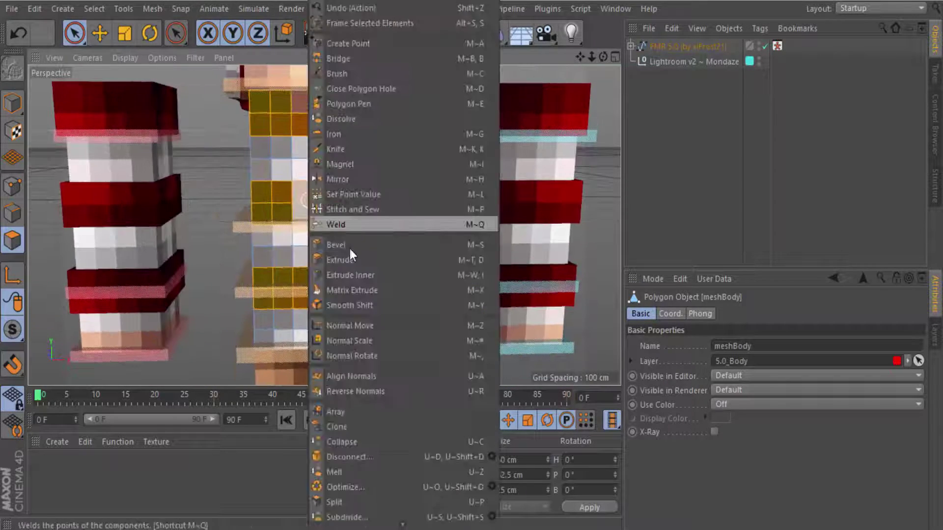
{"action": "left_click", "coordinate": [350, 259]}
{"action": "type", "text": "2"}
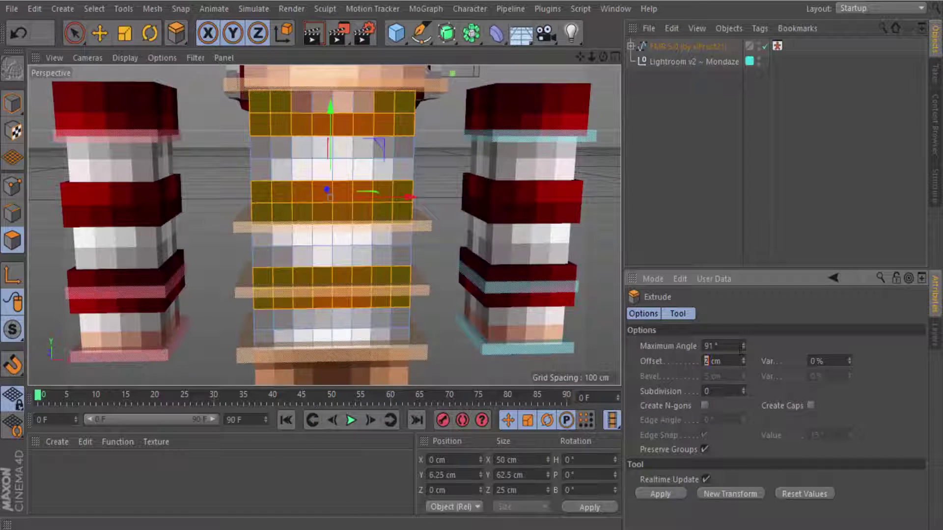
{"action": "left_click", "coordinate": [439, 171]}
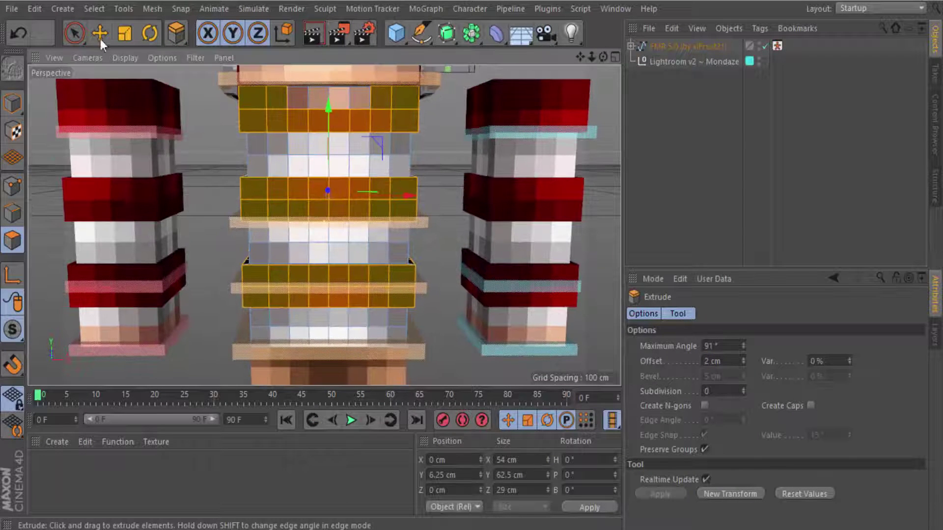
{"action": "left_click", "coordinate": [78, 35]}
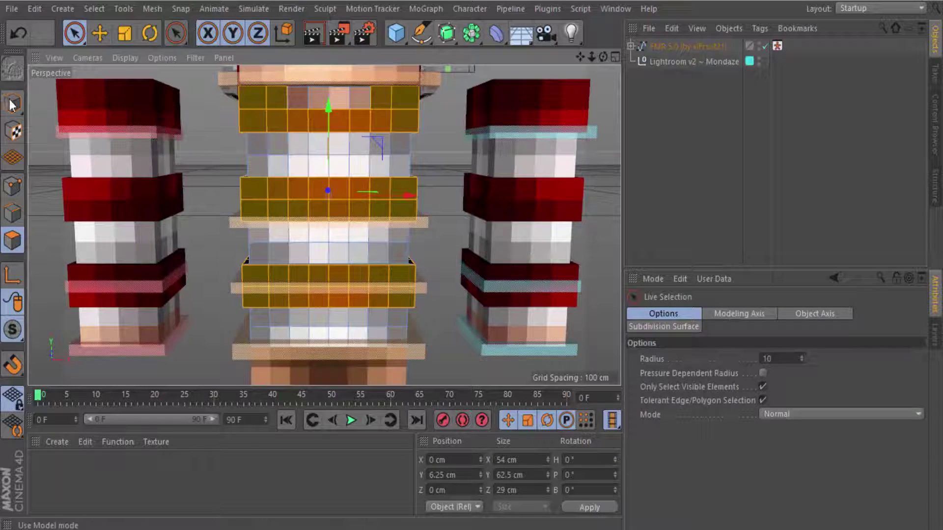
Slide both arms along X back against the torso, left arm ending at X 37.315 cm
{"action": "left_click", "coordinate": [12, 104]}
{"action": "left_click", "coordinate": [159, 134]}
{"action": "mouse_move", "coordinate": [201, 134]}
{"action": "left_mouse_down"}
{"action": "mouse_move", "coordinate": [252, 142]}
{"action": "mouse_move", "coordinate": [124, 145]}
{"action": "left_mouse_up"}
{"action": "left_click_drag", "start_coordinate": [259, 132], "coordinate": [282, 137]}
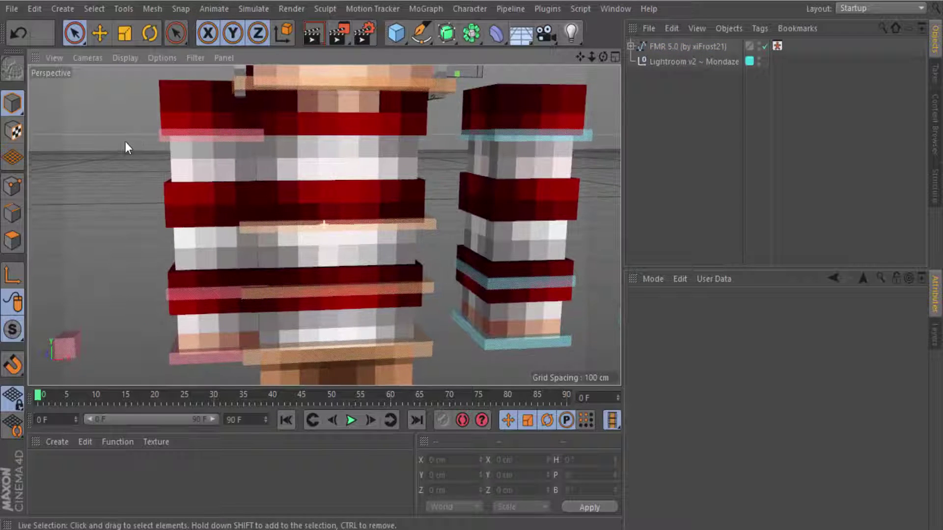
{"action": "left_click", "coordinate": [213, 131]}
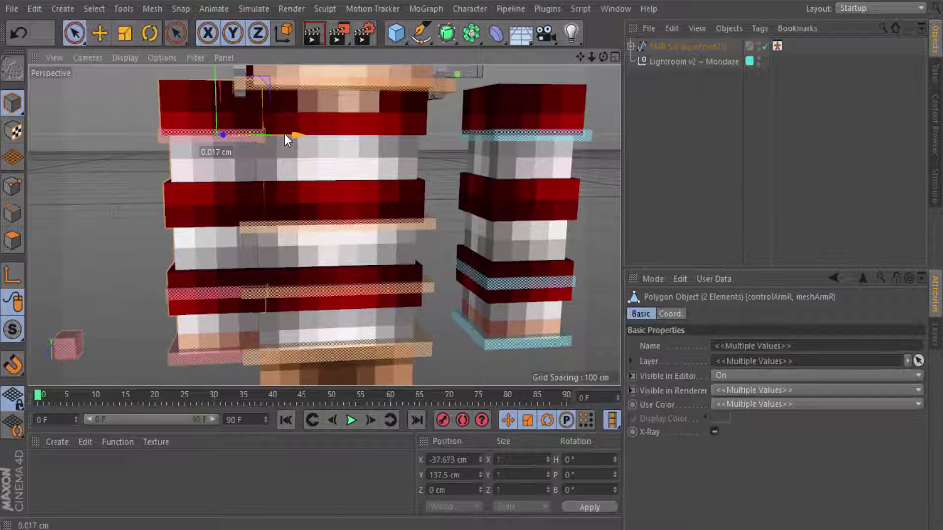
{"action": "left_click", "coordinate": [446, 143]}
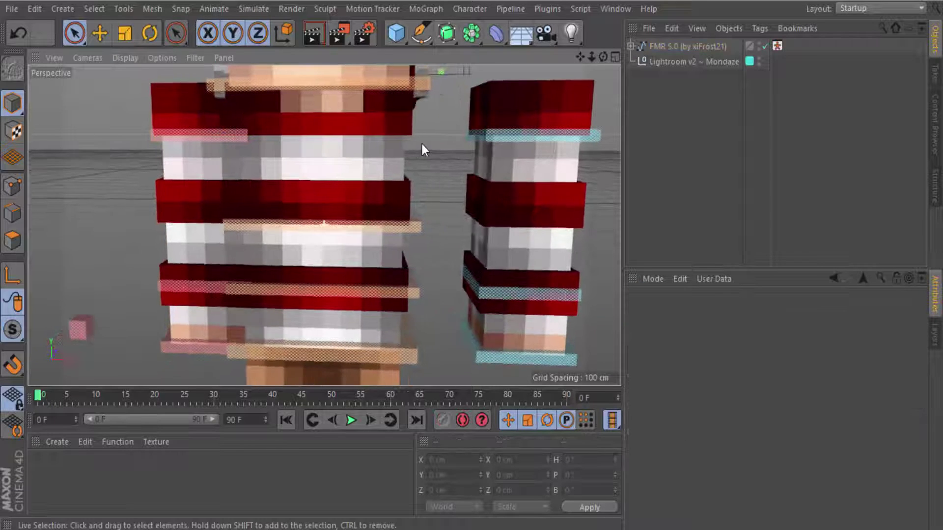
{"action": "left_click", "coordinate": [505, 136]}
{"action": "left_click_drag", "start_coordinate": [526, 137], "coordinate": [466, 135]}
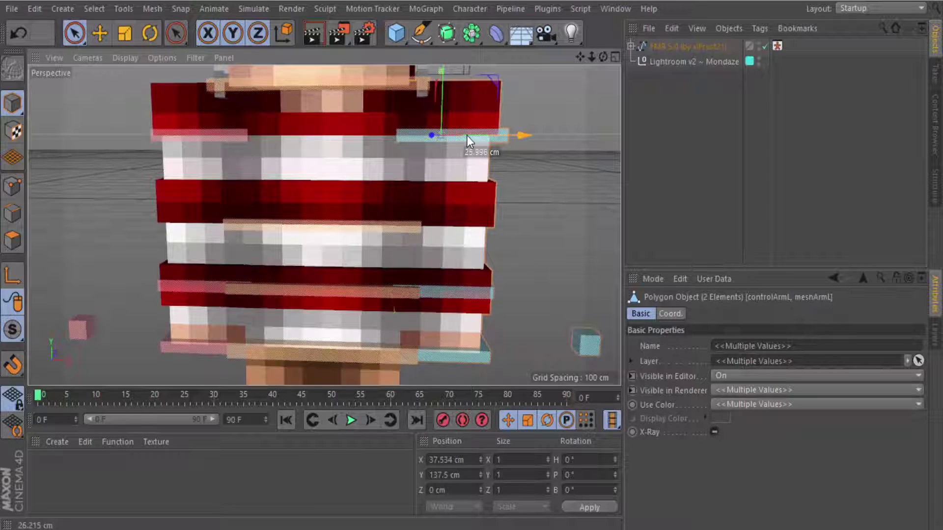
{"action": "left_click_drag", "start_coordinate": [467, 136], "coordinate": [466, 135]}
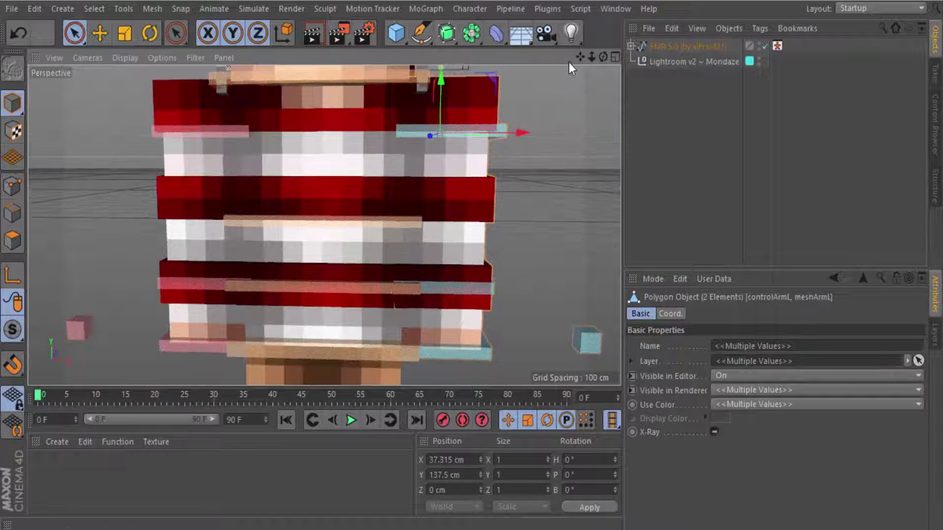
{"action": "left_click_drag", "start_coordinate": [579, 56], "coordinate": [253, 387]}
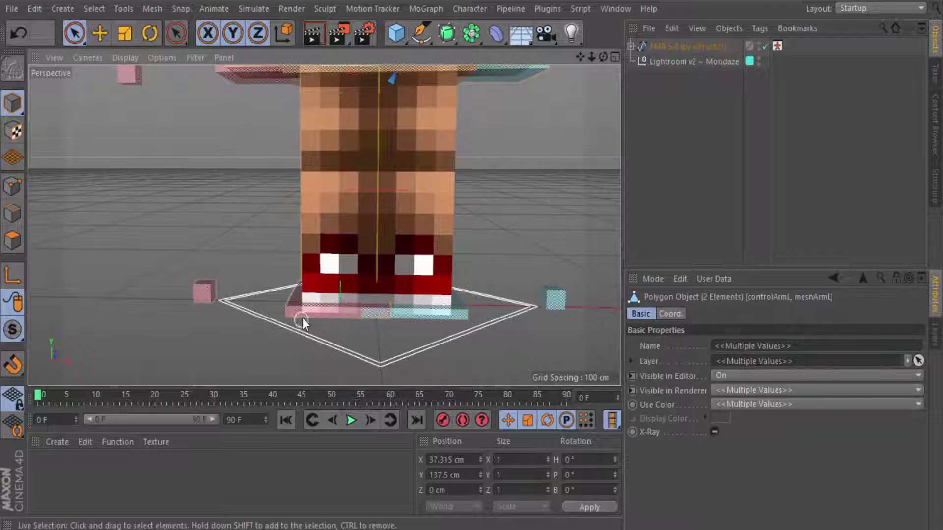
Move the left and right legs slightly outward along X
{"action": "left_click", "coordinate": [302, 318]}
{"action": "left_click_drag", "start_coordinate": [406, 192], "coordinate": [358, 196]}
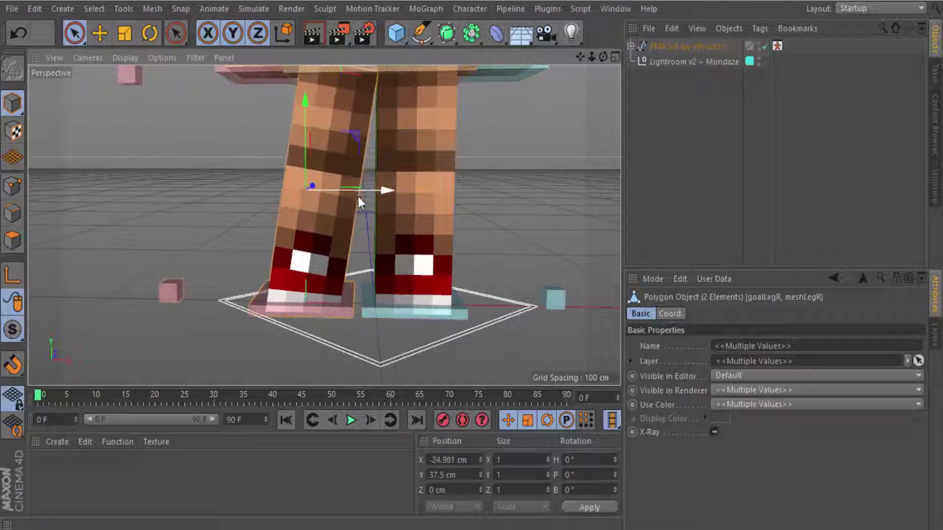
{"action": "left_click", "coordinate": [402, 315]}
{"action": "left_click_drag", "start_coordinate": [471, 191], "coordinate": [499, 190]}
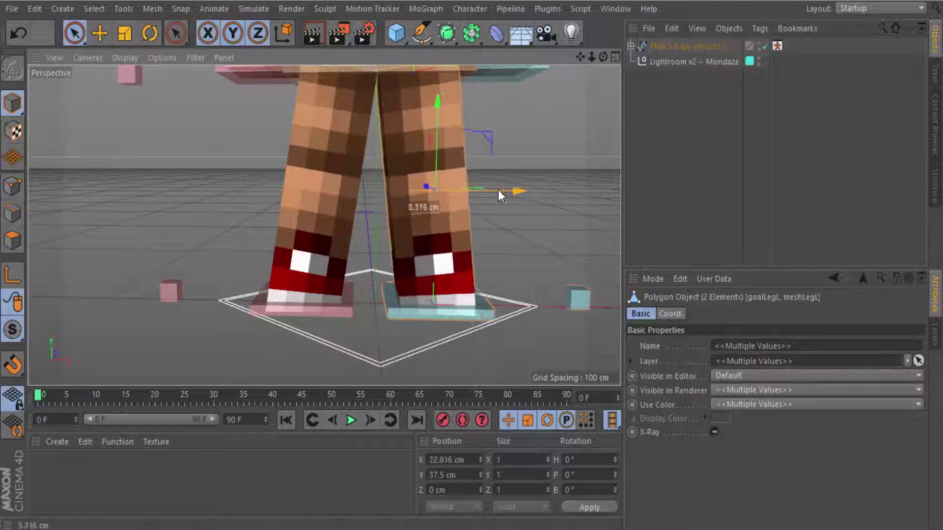
Select the lower two polygon rows of meshLegR in Polygon mode
{"action": "left_click", "coordinate": [309, 226]}
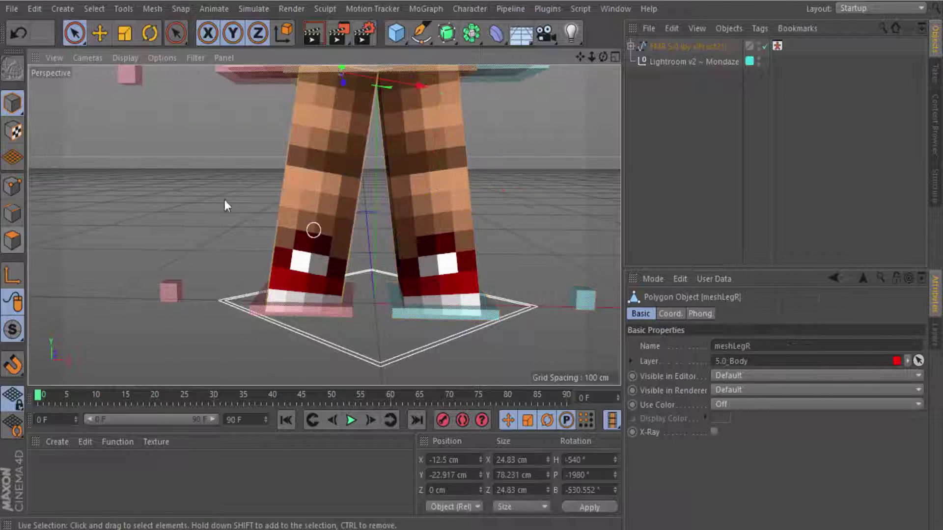
{"action": "left_click", "coordinate": [13, 241]}
{"action": "left_click_drag", "start_coordinate": [184, 272], "coordinate": [244, 254], "text": "alt"}
{"action": "left_click", "coordinate": [244, 246]}
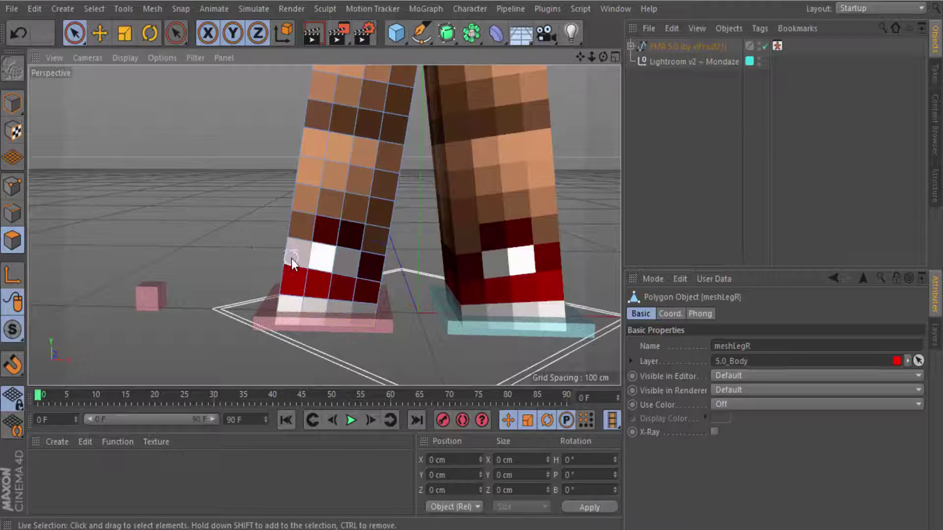
{"action": "mouse_move", "coordinate": [293, 274]}
{"action": "left_mouse_down"}
{"action": "mouse_move", "coordinate": [355, 289]}
{"action": "mouse_move", "coordinate": [363, 275]}
{"action": "left_mouse_up"}
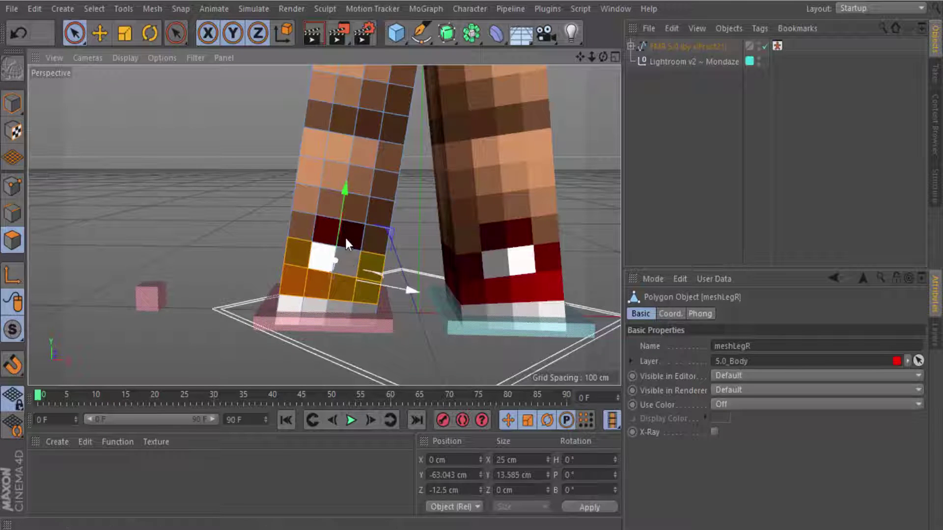
{"action": "mouse_move", "coordinate": [195, 176]}
{"action": "left_mouse_down", "text": "alt"}
{"action": "mouse_move", "coordinate": [385, 179]}
{"action": "mouse_move", "coordinate": [216, 246]}
{"action": "left_mouse_up", "text": "alt"}
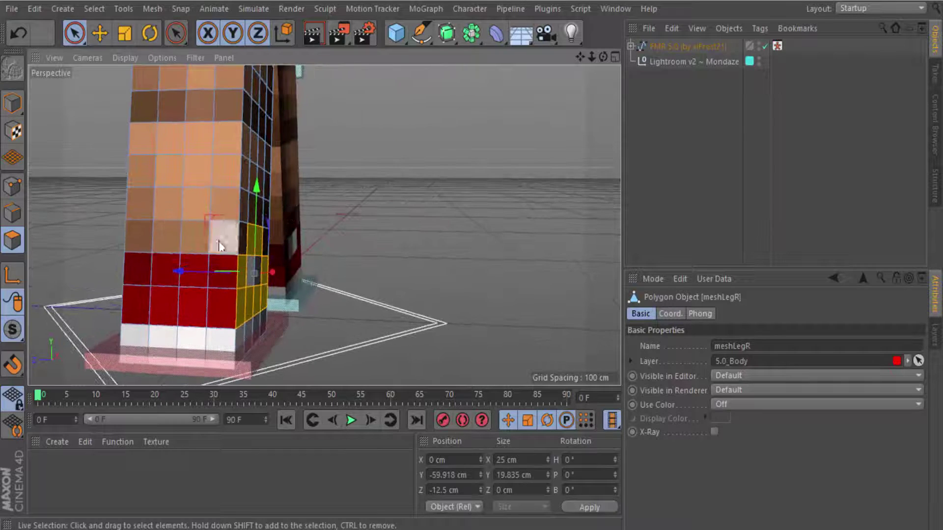
{"action": "mouse_move", "coordinate": [140, 275]}
{"action": "left_mouse_down"}
{"action": "mouse_move", "coordinate": [220, 295]}
{"action": "mouse_move", "coordinate": [173, 243]}
{"action": "mouse_move", "coordinate": [304, 234]}
{"action": "mouse_move", "coordinate": [501, 254]}
{"action": "mouse_move", "coordinate": [477, 282]}
{"action": "mouse_move", "coordinate": [395, 295]}
{"action": "mouse_move", "coordinate": [325, 292]}
{"action": "mouse_move", "coordinate": [369, 314]}
{"action": "left_mouse_up"}
Extrude meshLegR's lower rows outward by 2 cm as a shoe band and deselect them
{"action": "right_click", "coordinate": [369, 314]}
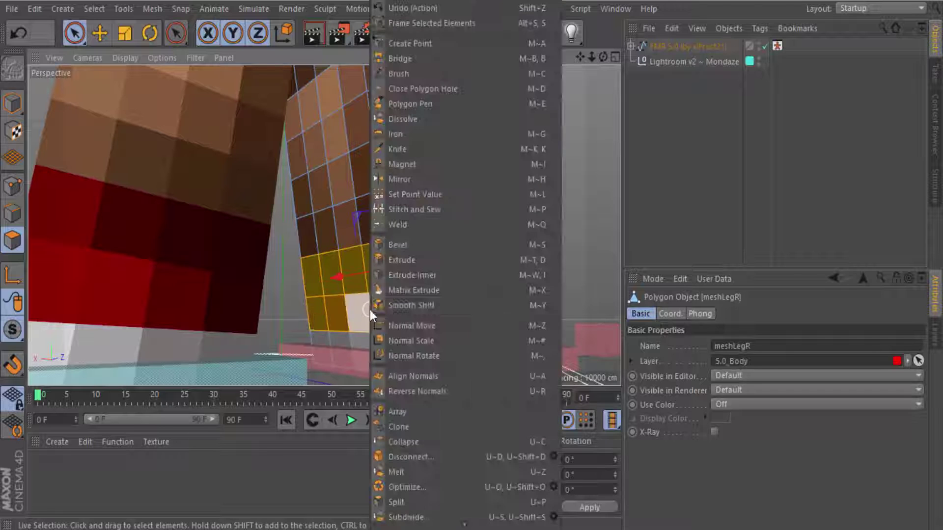
{"action": "left_click", "coordinate": [398, 257]}
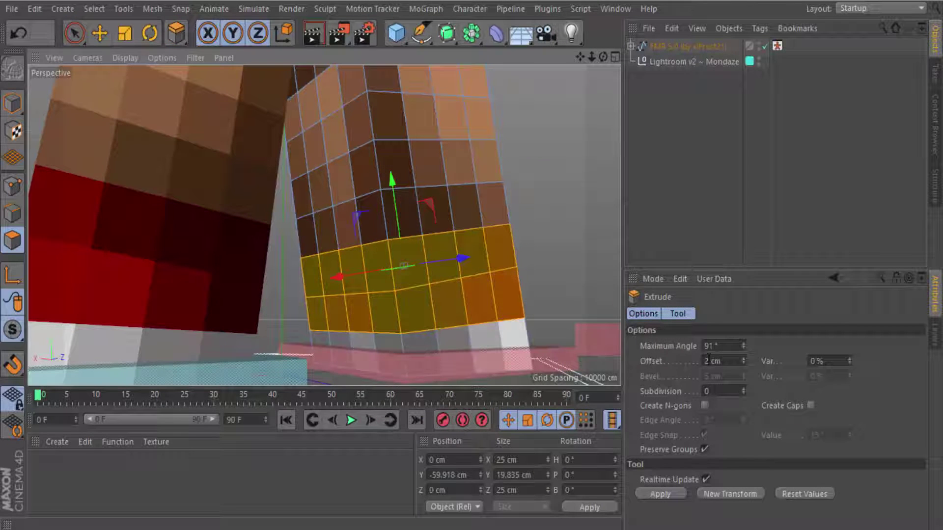
{"action": "left_click", "coordinate": [659, 494]}
{"action": "key", "text": "ctrl+shift+a"}
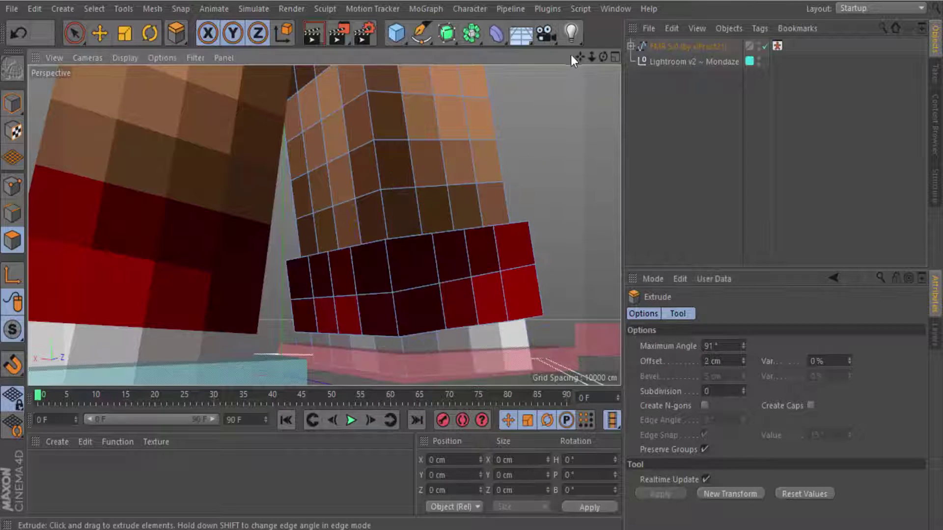
{"action": "mouse_move", "coordinate": [580, 57]}
{"action": "left_mouse_down"}
{"action": "mouse_move", "coordinate": [532, 122]}
{"action": "mouse_move", "coordinate": [533, 141]}
{"action": "left_mouse_up"}
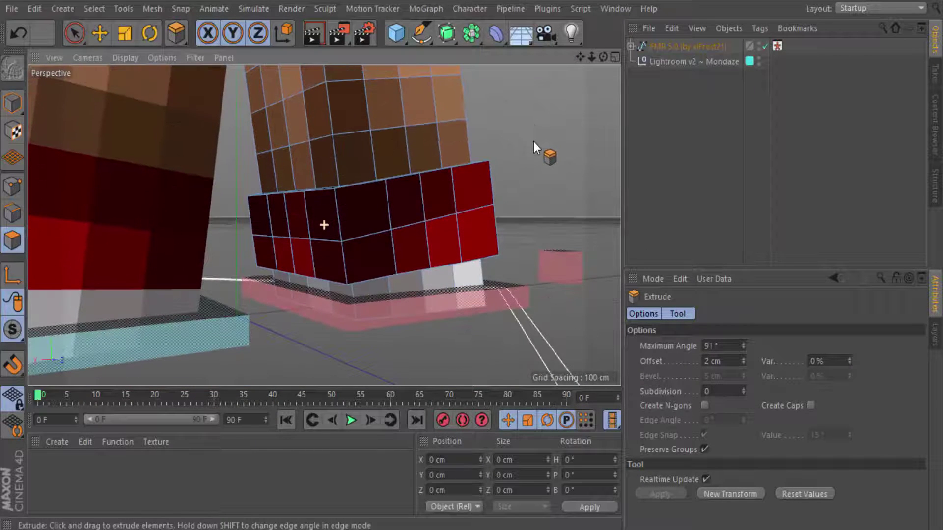
{"action": "left_click", "coordinate": [74, 33]}
{"action": "left_click", "coordinate": [6, 106]}
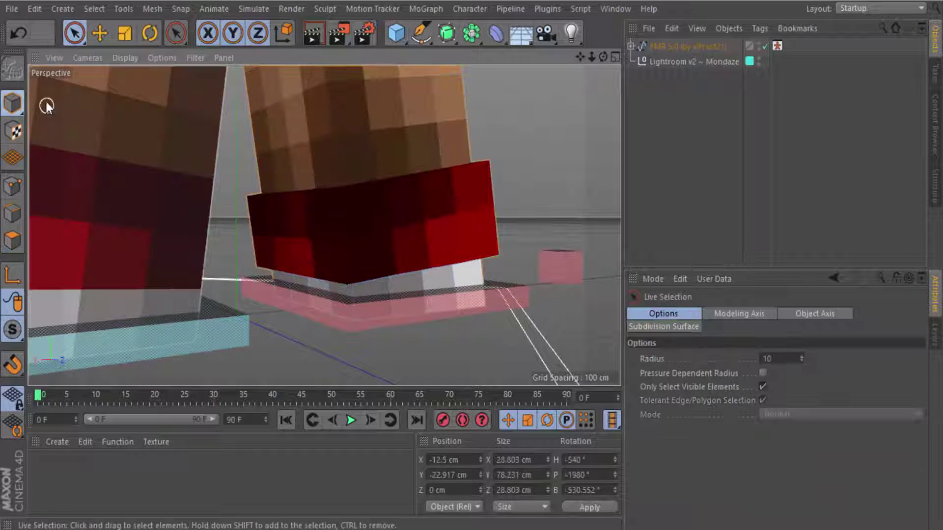
{"action": "left_click", "coordinate": [11, 242]}
Extrude the leg's bottom polygon row outward with a 3 cm offset
{"action": "left_click_drag", "start_coordinate": [275, 288], "coordinate": [349, 296]}
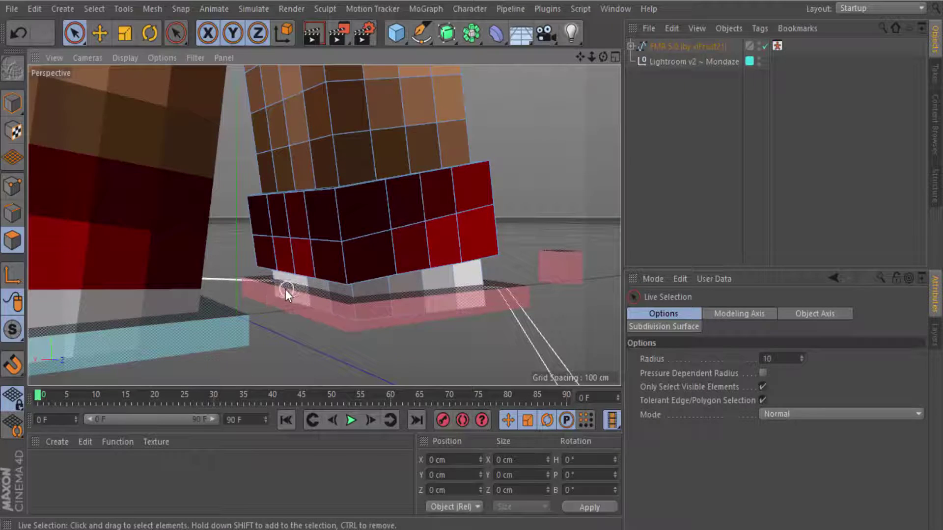
{"action": "left_click_drag", "start_coordinate": [454, 290], "coordinate": [375, 323], "text": "alt"}
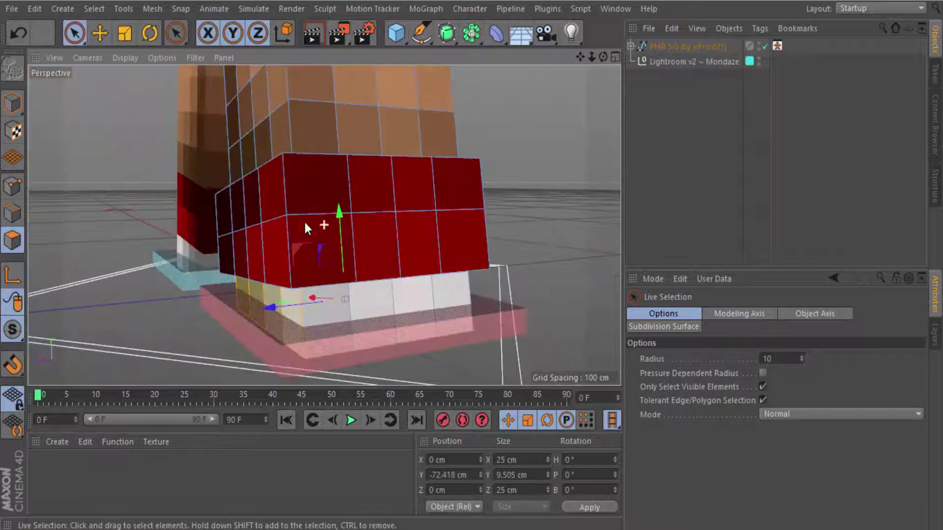
{"action": "left_click_drag", "start_coordinate": [483, 238], "coordinate": [306, 240], "text": "alt"}
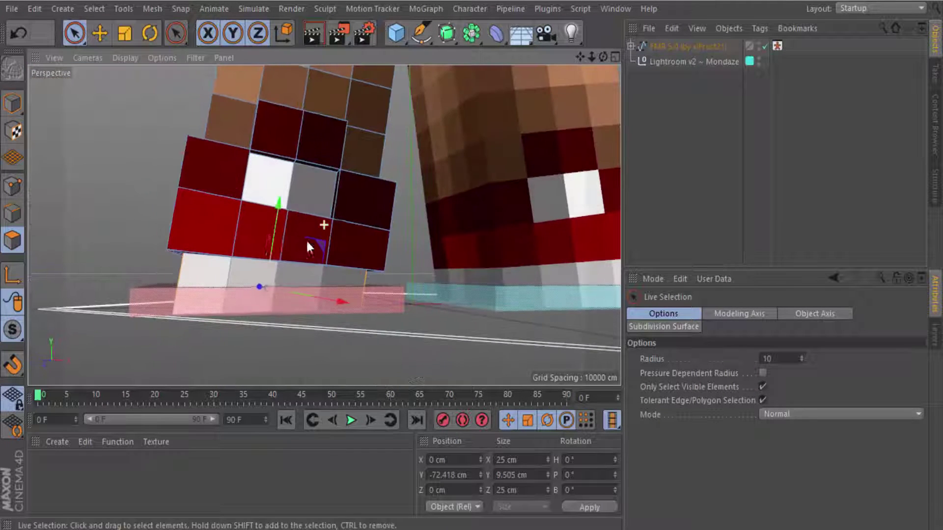
{"action": "right_click", "coordinate": [211, 289]}
{"action": "left_click", "coordinate": [242, 260]}
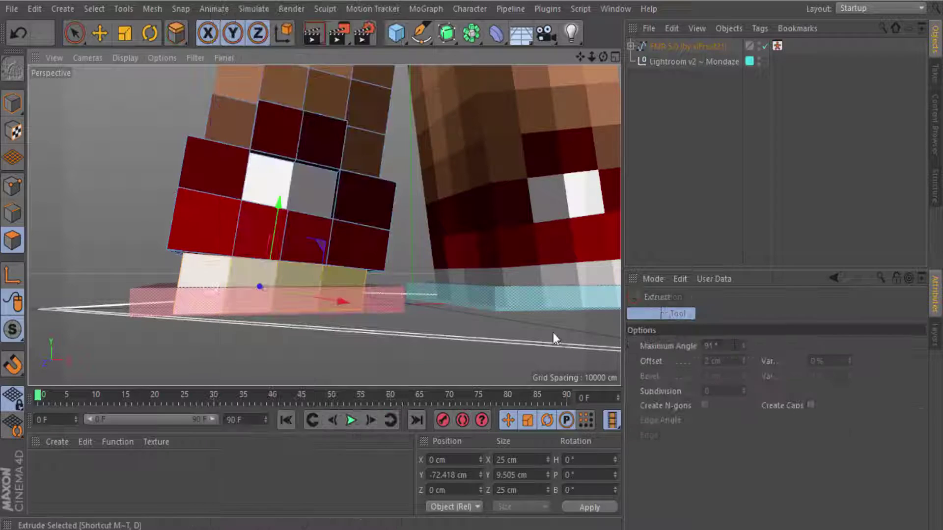
{"action": "double_click", "coordinate": [709, 361]}
{"action": "type", "text": "2"}
{"action": "key", "text": "BackSpace"}
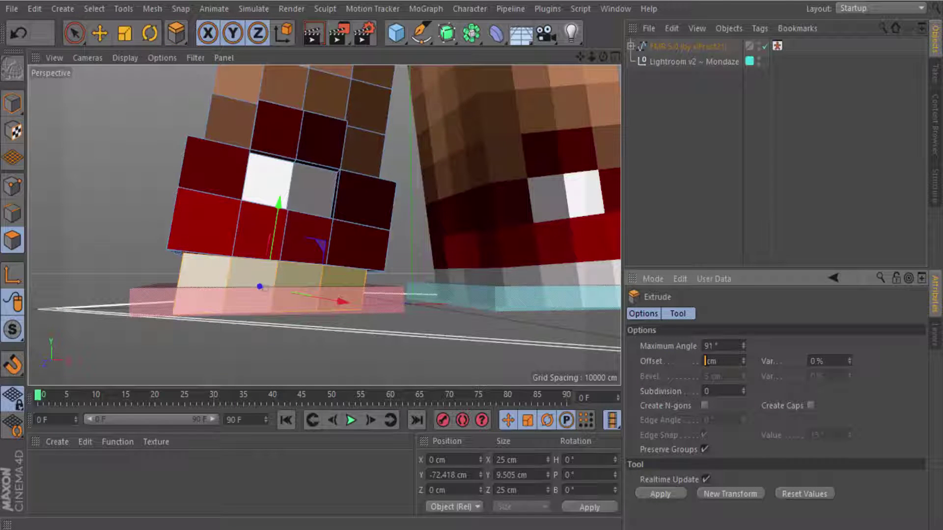
{"action": "type", "text": "3"}
{"action": "key", "text": "Return"}
Increase the sole extrusion offset to 4 cm, widening the leg to 33 cm
{"action": "mouse_move", "coordinate": [82, 182]}
{"action": "left_mouse_down", "text": "alt"}
{"action": "mouse_move", "coordinate": [130, 228]}
{"action": "mouse_move", "coordinate": [118, 229]}
{"action": "mouse_move", "coordinate": [432, 120]}
{"action": "left_mouse_up", "text": "alt"}
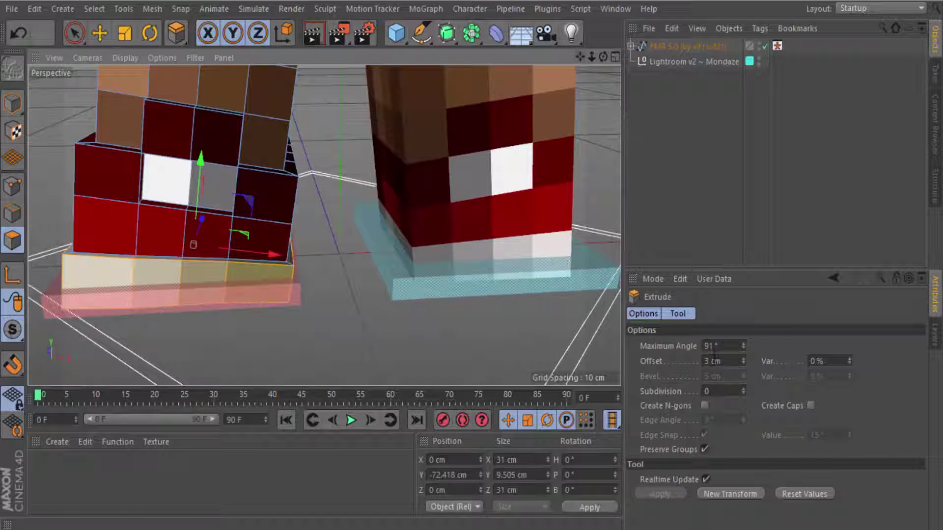
{"action": "double_click", "coordinate": [709, 360]}
{"action": "key", "text": "BackSpace"}
{"action": "type", "text": "4"}
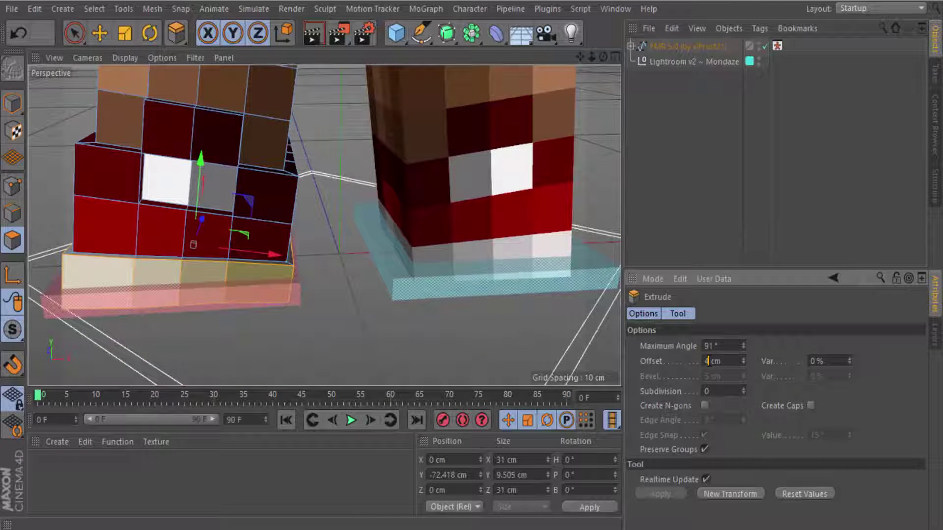
{"action": "key", "text": "Return"}
{"action": "left_click_drag", "start_coordinate": [580, 57], "coordinate": [257, 92]}
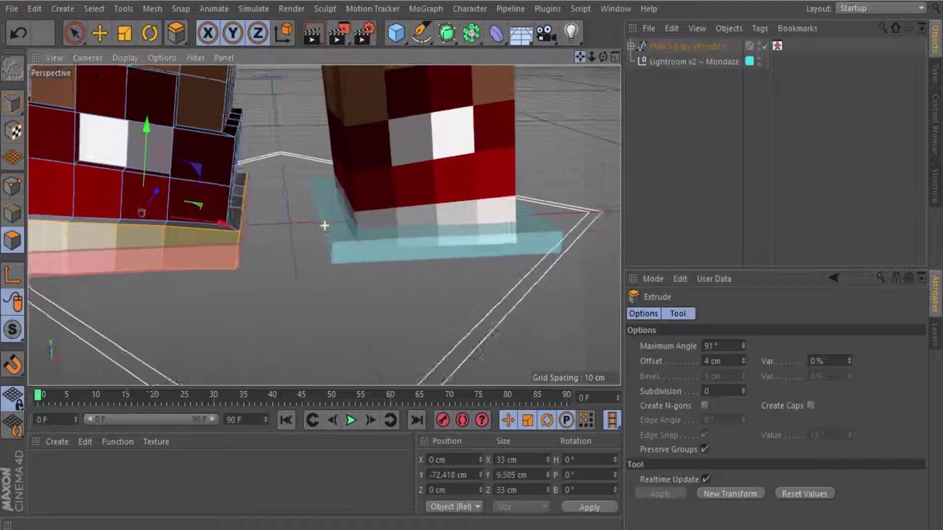
{"action": "left_click", "coordinate": [74, 33]}
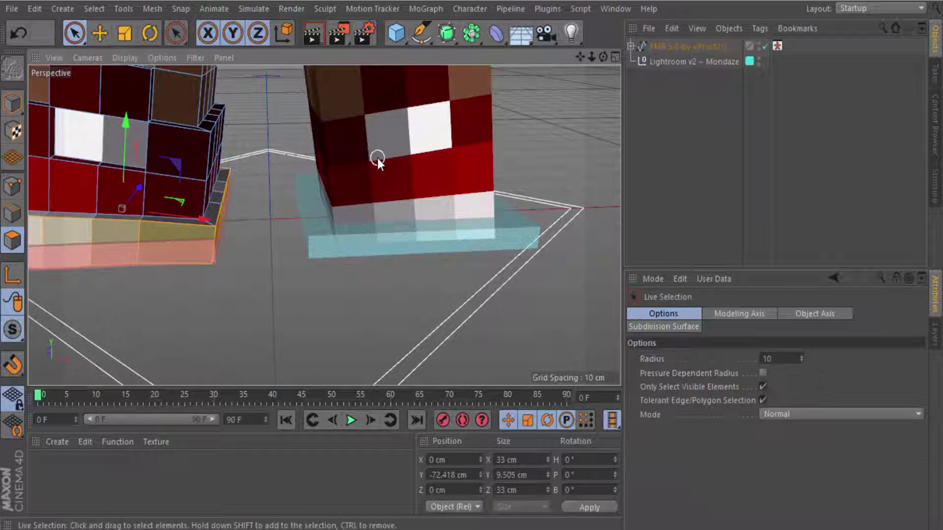
Select meshLegL and paint-select its red shoe band polygons
{"action": "left_click", "coordinate": [12, 103]}
{"action": "left_click", "coordinate": [390, 119]}
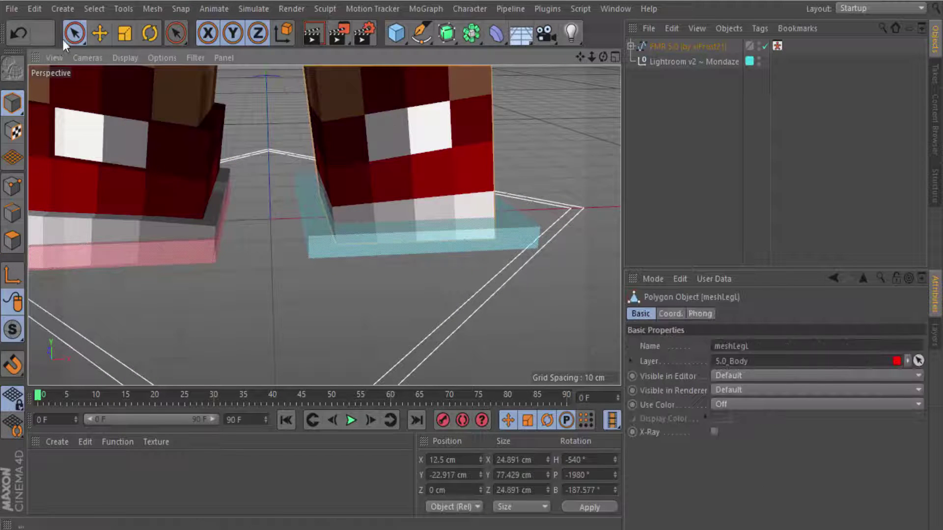
{"action": "left_click", "coordinate": [12, 241]}
{"action": "left_click_drag", "start_coordinate": [601, 64], "coordinate": [473, 123]}
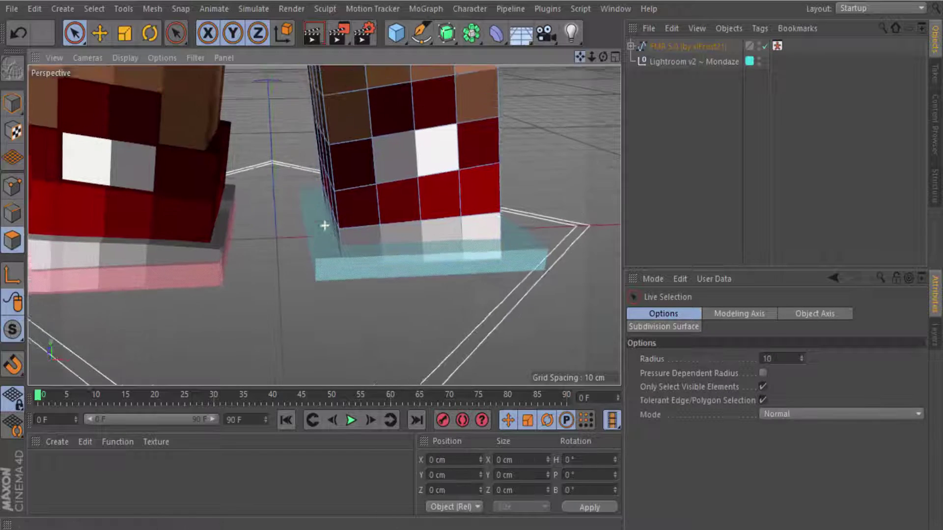
{"action": "left_click_drag", "start_coordinate": [402, 128], "coordinate": [437, 123]}
{"action": "mouse_move", "coordinate": [489, 175]}
{"action": "left_mouse_down", "text": "shift"}
{"action": "mouse_move", "coordinate": [364, 202]}
{"action": "mouse_move", "coordinate": [270, 171]}
{"action": "mouse_move", "coordinate": [306, 208]}
{"action": "mouse_move", "coordinate": [491, 182]}
{"action": "mouse_move", "coordinate": [301, 151]}
{"action": "mouse_move", "coordinate": [344, 167]}
{"action": "left_mouse_up", "text": "shift"}
{"action": "mouse_move", "coordinate": [344, 167]}
{"action": "left_mouse_down", "text": "shift"}
{"action": "mouse_move", "coordinate": [456, 188]}
{"action": "mouse_move", "coordinate": [552, 180]}
{"action": "mouse_move", "coordinate": [516, 126]}
{"action": "mouse_move", "coordinate": [278, 178]}
{"action": "mouse_move", "coordinate": [169, 148]}
{"action": "mouse_move", "coordinate": [205, 156]}
{"action": "left_mouse_up", "text": "shift"}
Extrude the red shoe band outward by 2 cm
{"action": "key", "text": "m"}
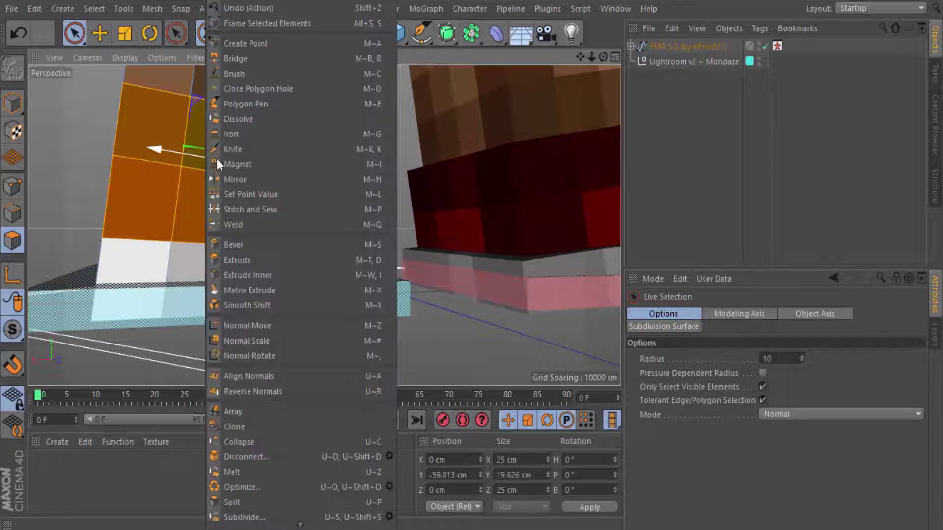
{"action": "key", "text": "m"}
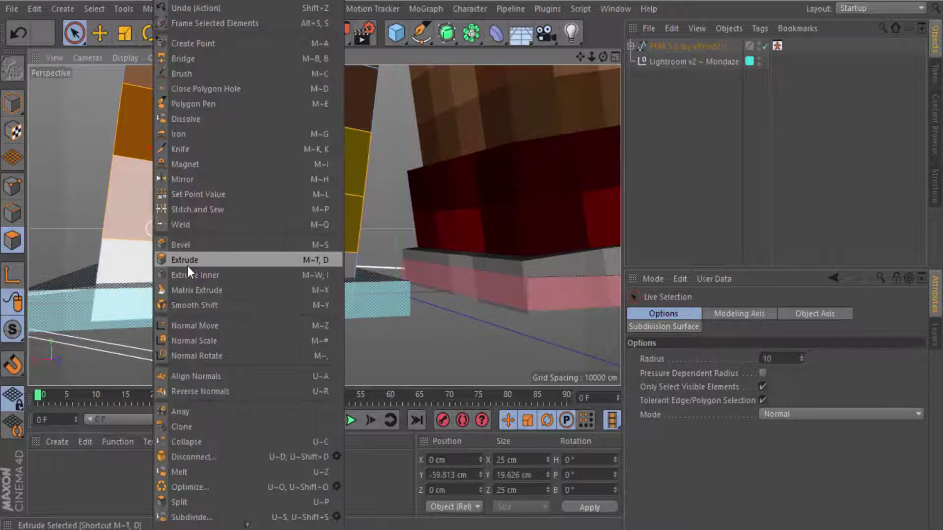
{"action": "left_click", "coordinate": [187, 264]}
{"action": "key", "text": "BackSpace"}
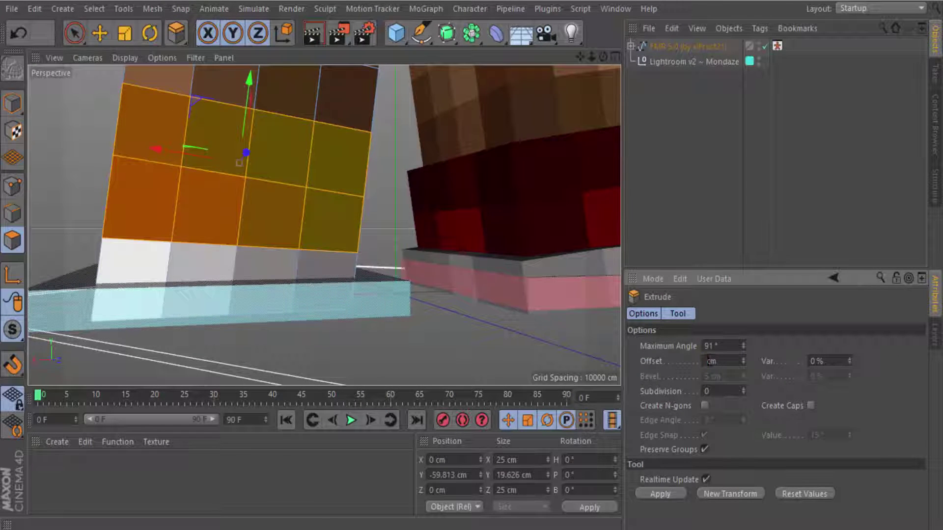
{"action": "type", "text": "2"}
{"action": "key", "text": "Return"}
Clear the selection and paint-select the beige strip polygons on the shoe
{"action": "left_click", "coordinate": [36, 166]}
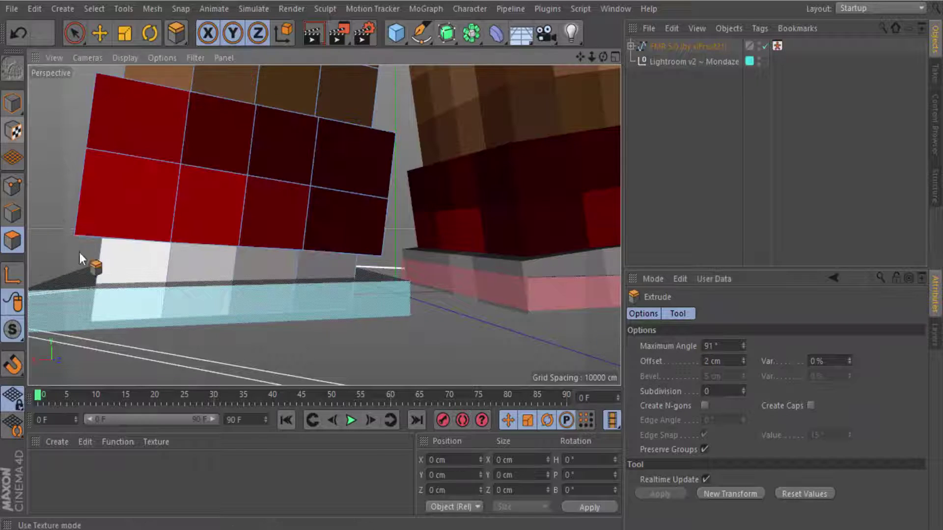
{"action": "left_click", "coordinate": [13, 105]}
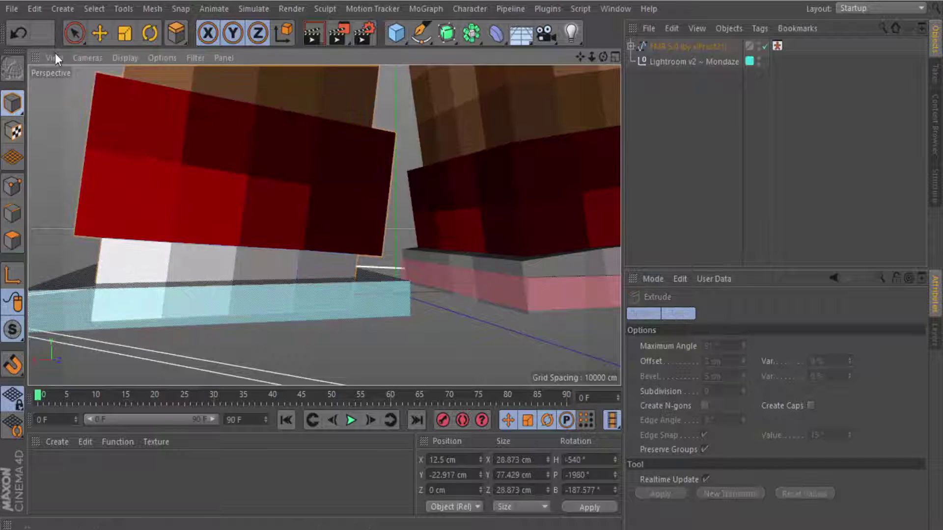
{"action": "left_click", "coordinate": [11, 243]}
{"action": "left_click", "coordinate": [88, 58]}
{"action": "left_click", "coordinate": [75, 33]}
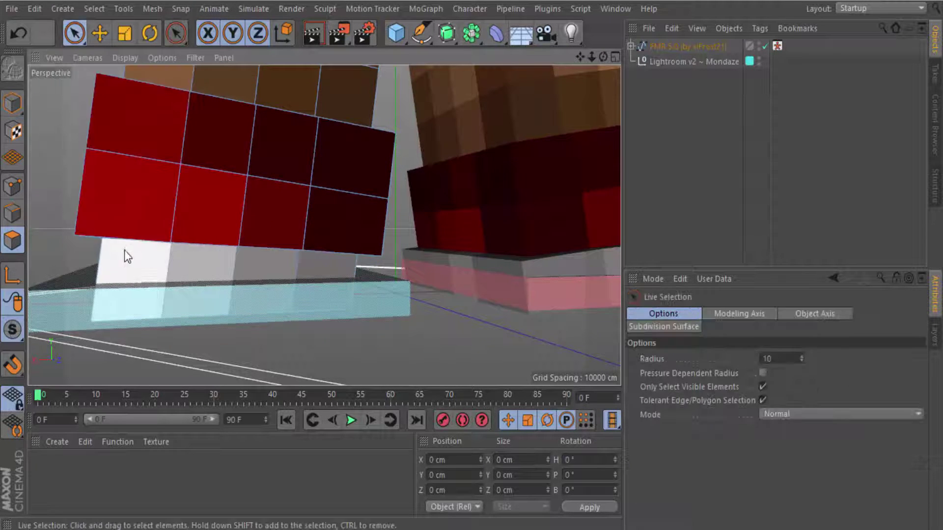
{"action": "mouse_move", "coordinate": [125, 249]}
{"action": "left_mouse_down"}
{"action": "mouse_move", "coordinate": [305, 281]}
{"action": "mouse_move", "coordinate": [354, 267]}
{"action": "left_mouse_up"}
{"action": "mouse_move", "coordinate": [432, 236]}
{"action": "left_mouse_down", "text": "alt"}
{"action": "mouse_move", "coordinate": [358, 196]}
{"action": "mouse_move", "coordinate": [314, 235]}
{"action": "left_mouse_up", "text": "alt"}
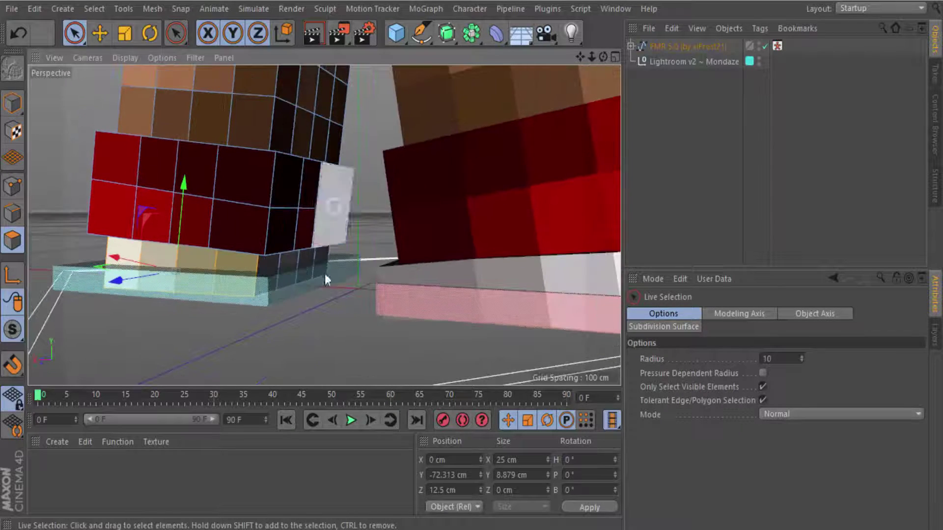
{"action": "mouse_move", "coordinate": [171, 217]}
{"action": "left_mouse_down", "text": "alt"}
{"action": "mouse_move", "coordinate": [281, 149]}
{"action": "mouse_move", "coordinate": [384, 149]}
{"action": "mouse_move", "coordinate": [553, 242]}
{"action": "left_mouse_up", "text": "alt"}
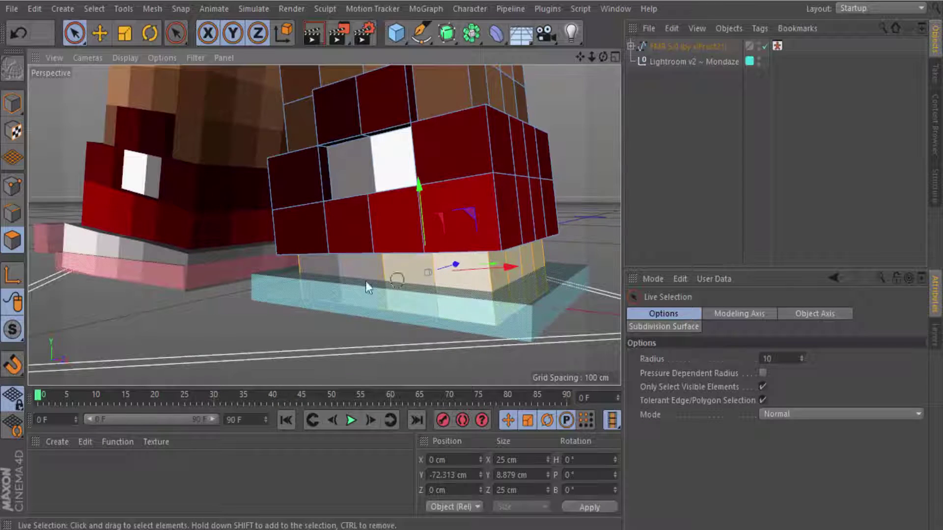
Extrude the beige strip by 4 cm so both soles match at 33 cm
{"action": "right_click", "coordinate": [339, 279]}
{"action": "left_click", "coordinate": [397, 272]}
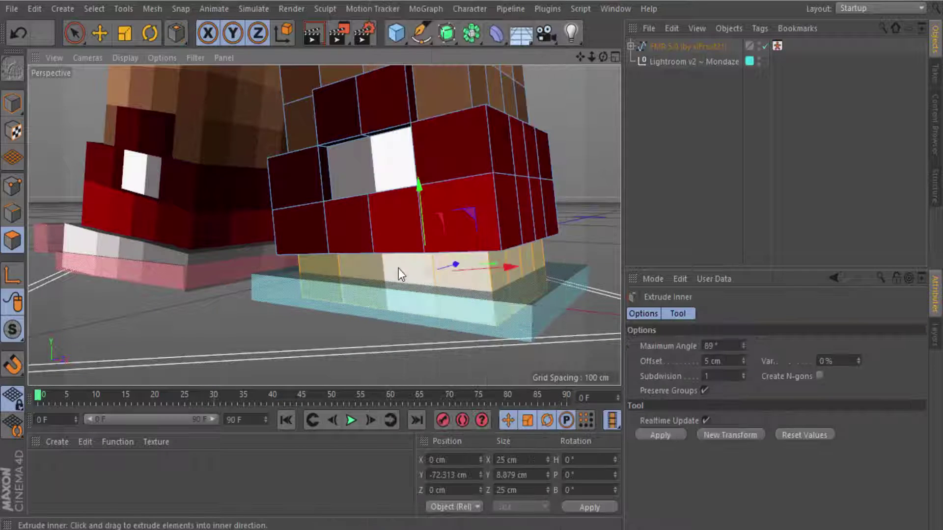
{"action": "right_click", "coordinate": [376, 298]}
{"action": "left_click", "coordinate": [403, 263]}
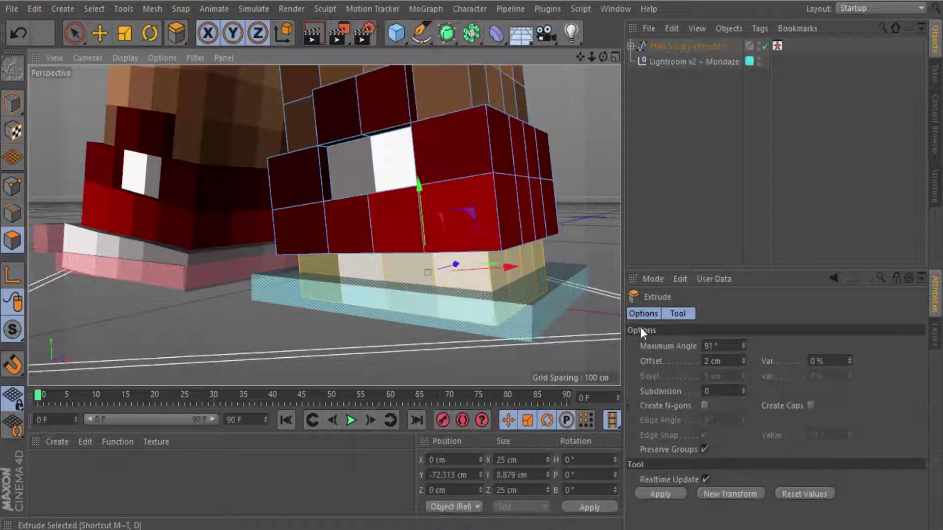
{"action": "double_click", "coordinate": [711, 361]}
{"action": "type", "text": "2"}
{"action": "key", "text": "BackSpace"}
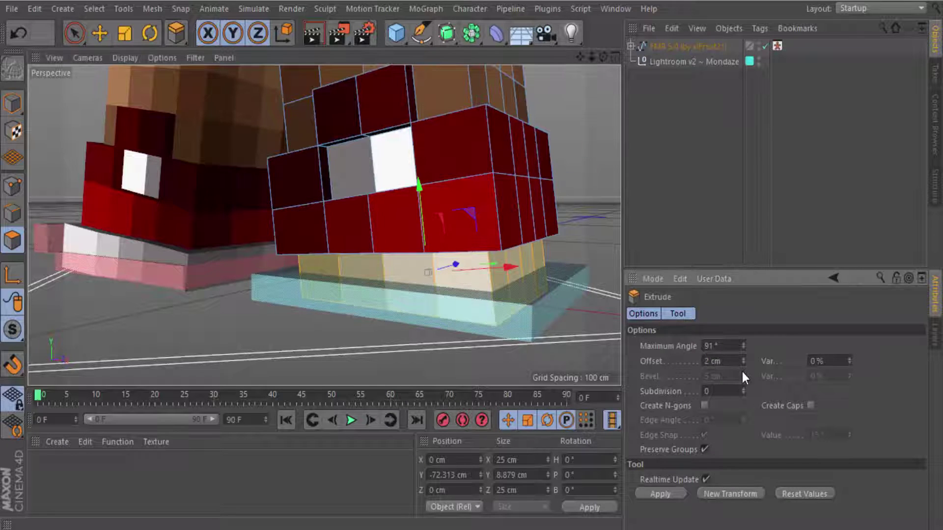
{"action": "type", "text": "4"}
{"action": "key", "text": "Return"}
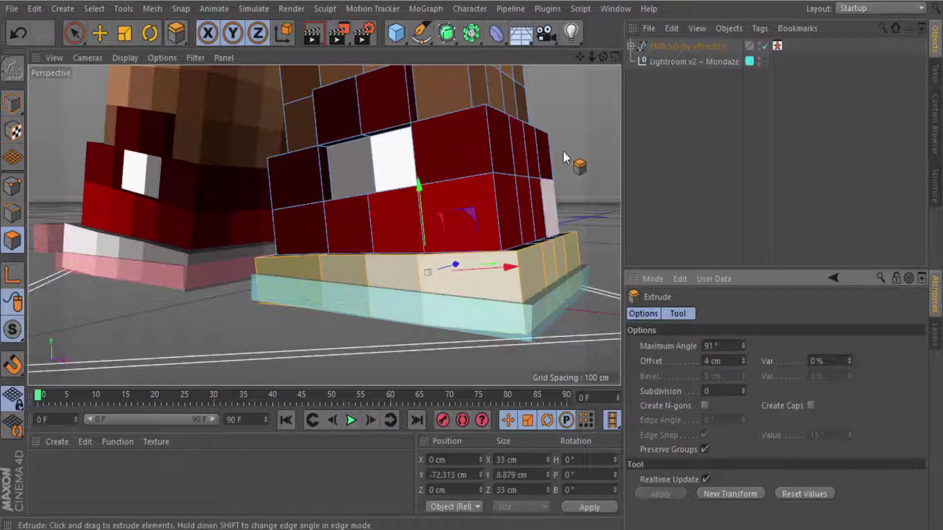
{"action": "scroll", "coordinate": [558, 110], "scroll_direction": "up", "scroll_amount": 5}
{"action": "scroll", "coordinate": [500, 105], "scroll_direction": "down", "scroll_amount": 5}
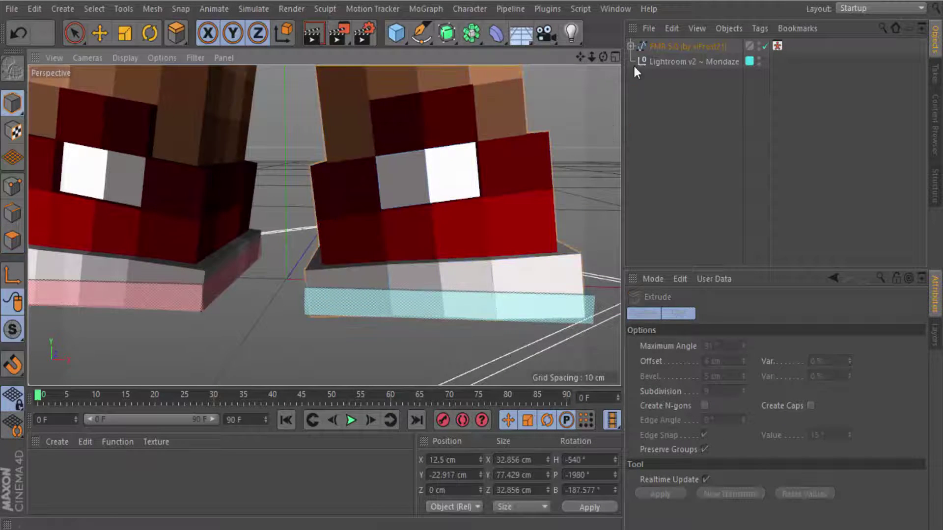
Zoom out to the whole character and add a Camera object to look through
{"action": "mouse_move", "coordinate": [592, 57]}
{"action": "left_mouse_down"}
{"action": "mouse_move", "coordinate": [570, 56]}
{"action": "mouse_move", "coordinate": [589, 58]}
{"action": "left_mouse_up"}
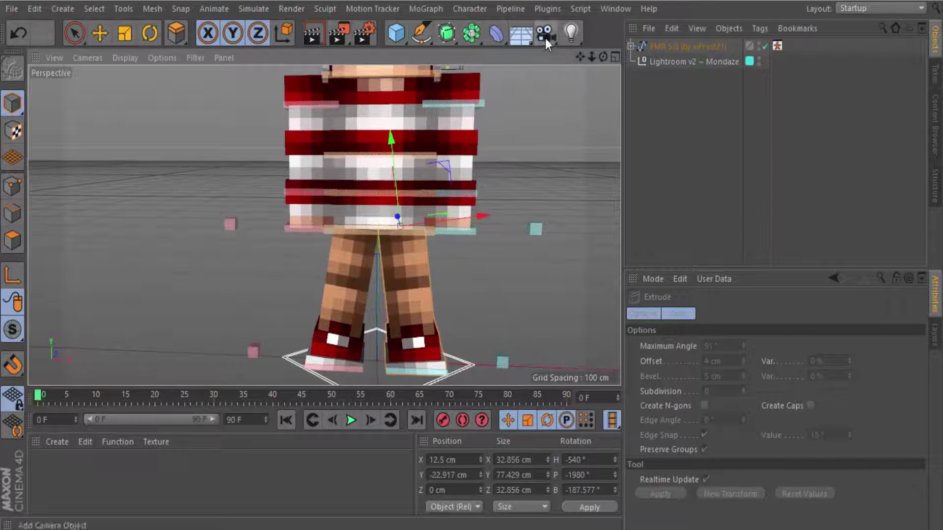
{"action": "left_click_drag", "start_coordinate": [582, 55], "coordinate": [549, 78]}
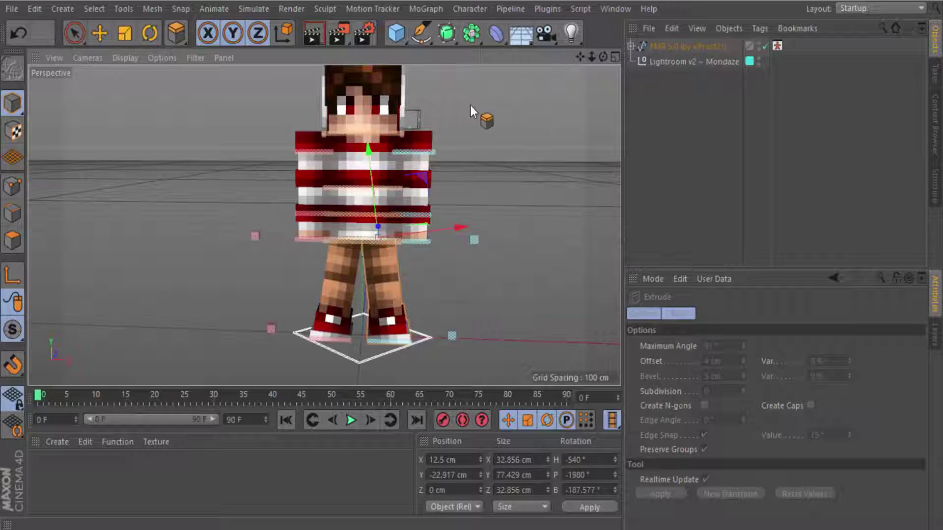
{"action": "left_click", "coordinate": [549, 38]}
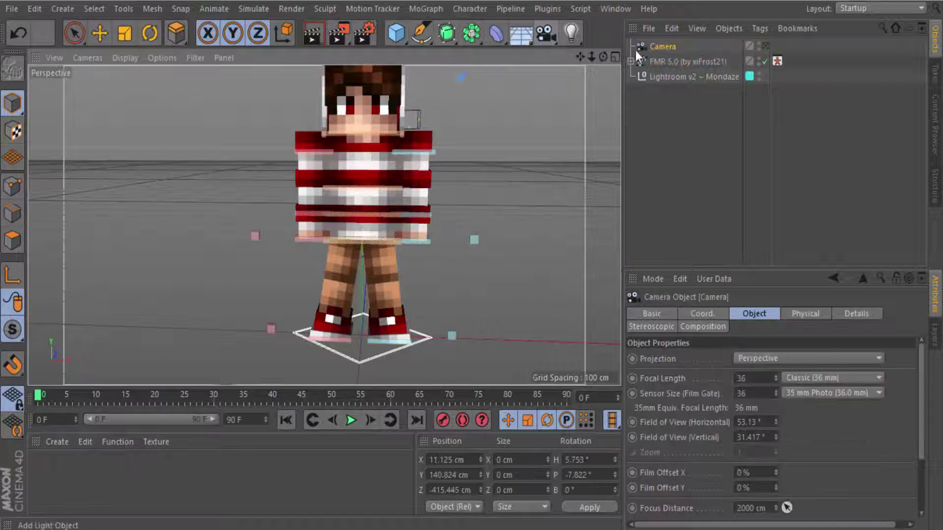
{"action": "left_click", "coordinate": [765, 45]}
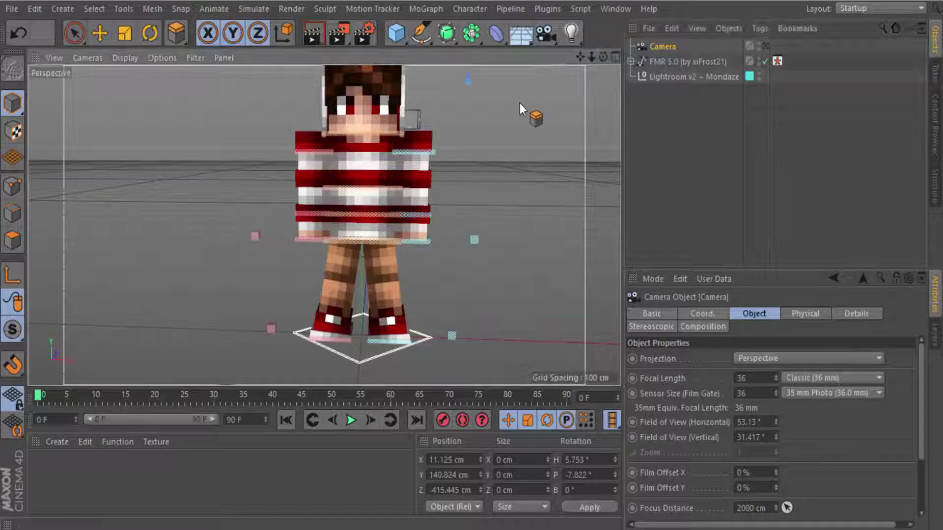
{"action": "left_click_drag", "start_coordinate": [520, 103], "coordinate": [422, 100], "text": "alt"}
{"action": "left_click", "coordinate": [73, 33]}
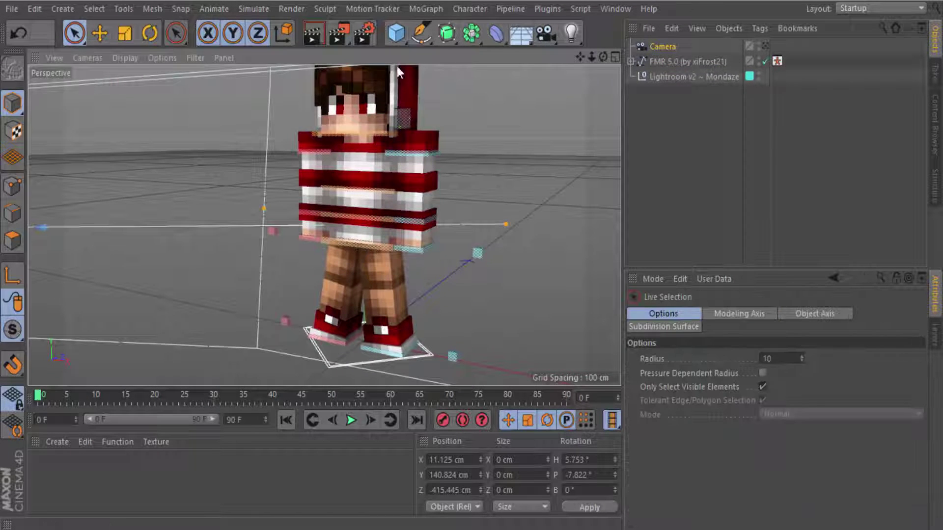
Adjust the camera view to frame the character from the front
{"action": "left_click_drag", "start_coordinate": [591, 58], "coordinate": [750, 37]}
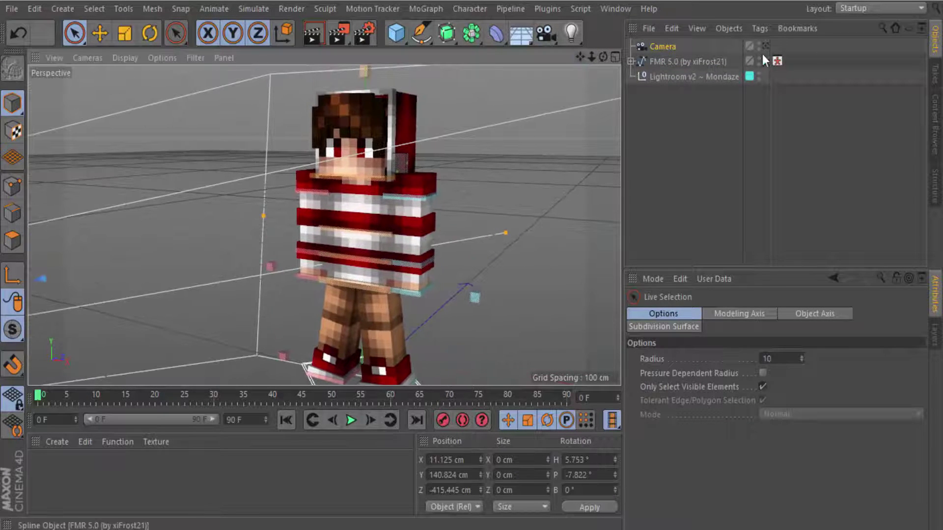
{"action": "left_click", "coordinate": [764, 46]}
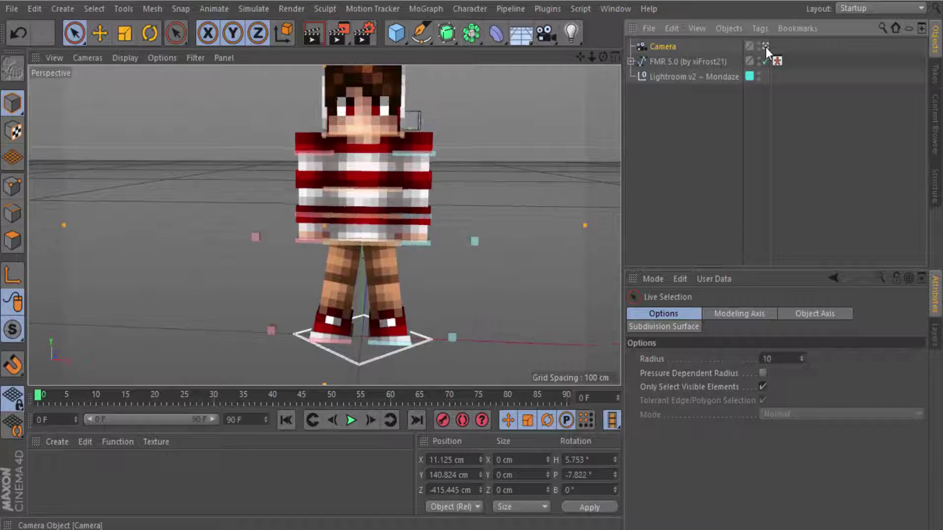
{"action": "left_click", "coordinate": [765, 45]}
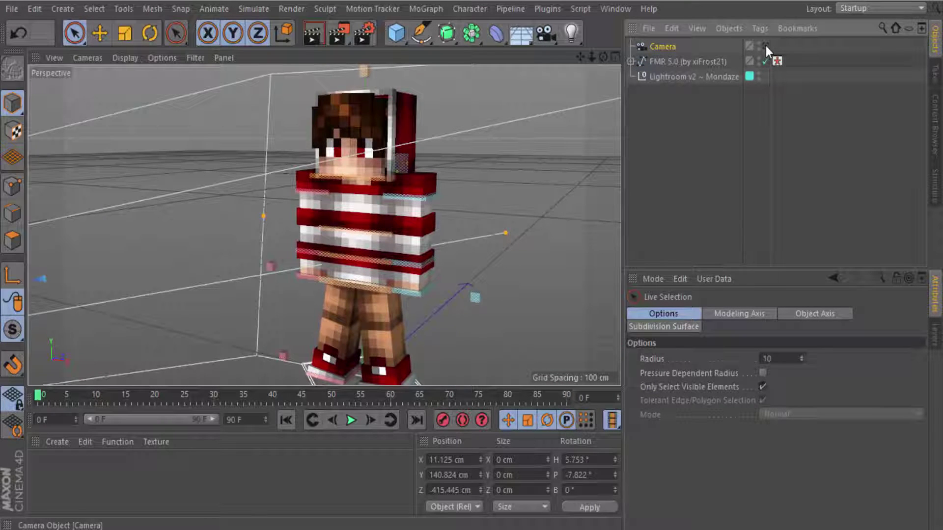
{"action": "left_click", "coordinate": [765, 45]}
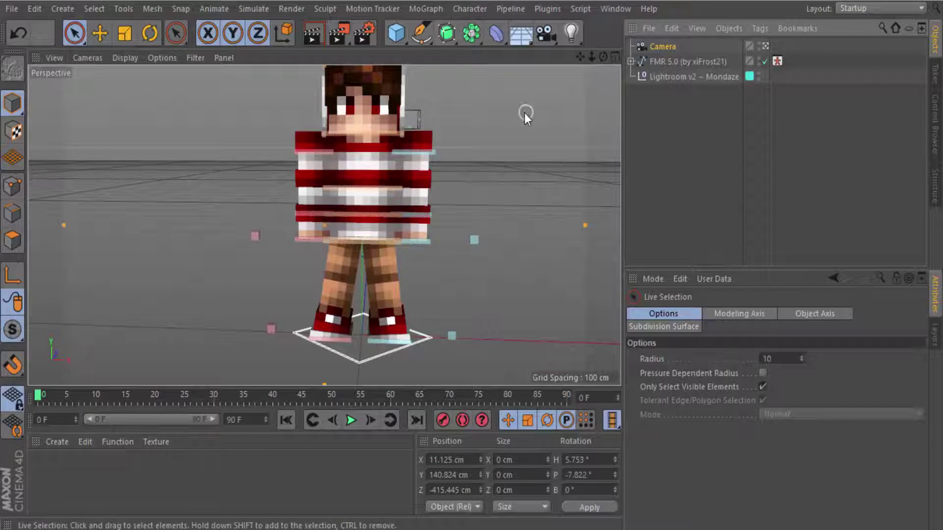
{"action": "mouse_move", "coordinate": [524, 113]}
{"action": "left_mouse_down", "text": "alt"}
{"action": "mouse_move", "coordinate": [540, 107]}
{"action": "mouse_move", "coordinate": [530, 95]}
{"action": "mouse_move", "coordinate": [517, 110]}
{"action": "mouse_move", "coordinate": [526, 101]}
{"action": "mouse_move", "coordinate": [558, 105]}
{"action": "mouse_move", "coordinate": [546, 104]}
{"action": "left_mouse_up", "text": "alt"}
{"action": "left_click", "coordinate": [764, 47]}
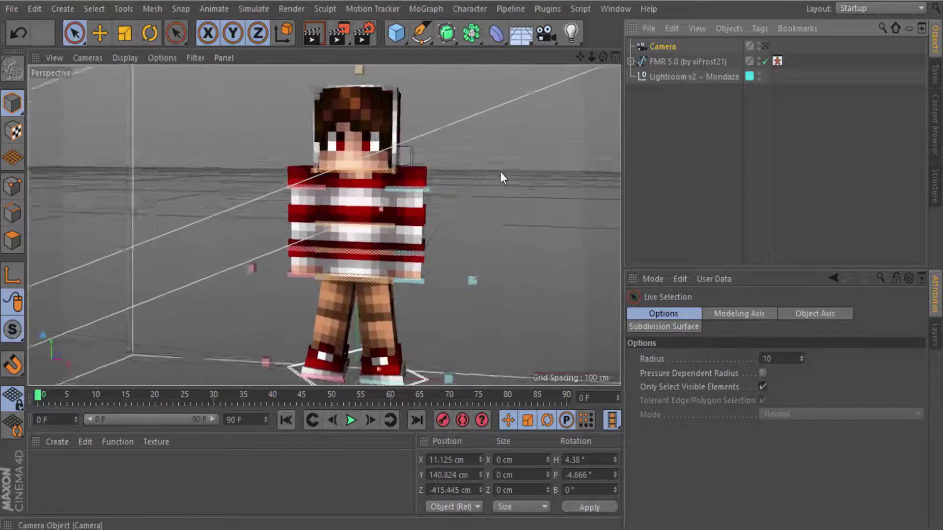
{"action": "mouse_move", "coordinate": [500, 172]}
{"action": "left_mouse_down", "text": "alt"}
{"action": "mouse_move", "coordinate": [483, 165]}
{"action": "mouse_move", "coordinate": [493, 158]}
{"action": "mouse_move", "coordinate": [413, 169]}
{"action": "mouse_move", "coordinate": [232, 152]}
{"action": "mouse_move", "coordinate": [255, 107]}
{"action": "mouse_move", "coordinate": [472, 164]}
{"action": "mouse_move", "coordinate": [434, 172]}
{"action": "mouse_move", "coordinate": [520, 152]}
{"action": "left_mouse_up", "text": "alt"}
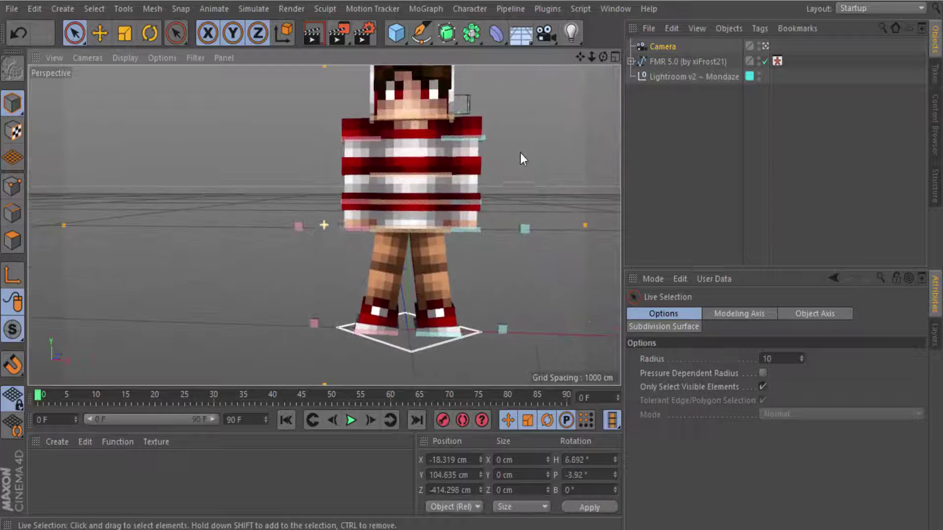
Delete the old Camera object
{"action": "left_click", "coordinate": [441, 174]}
{"action": "left_click", "coordinate": [501, 152]}
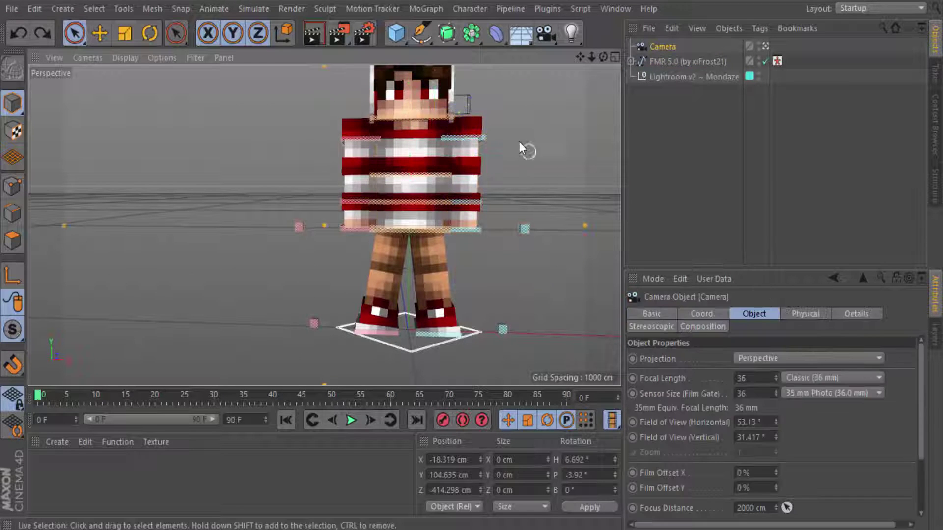
{"action": "left_click", "coordinate": [766, 46]}
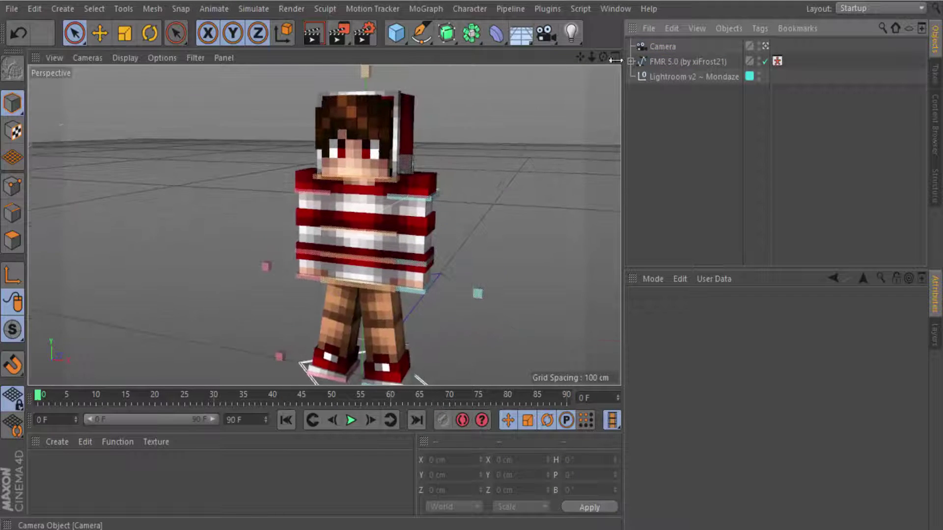
{"action": "left_click", "coordinate": [662, 48]}
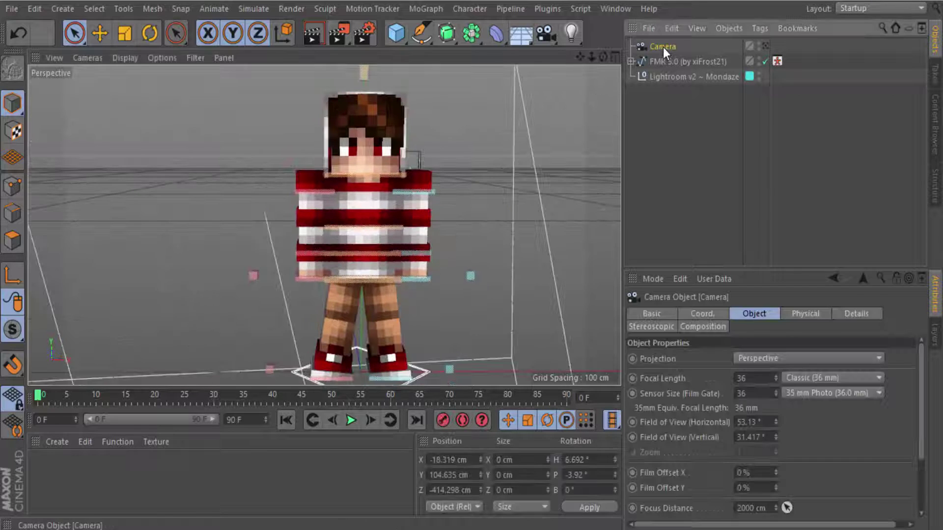
{"action": "key", "text": "Delete"}
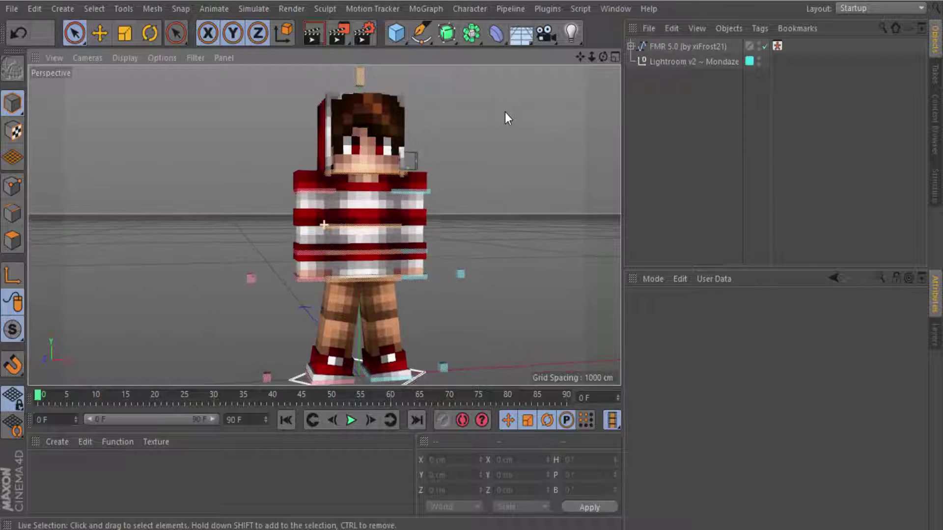
Orbit to a three-quarter angle and add a new camera there
{"action": "mouse_move", "coordinate": [506, 112]}
{"action": "left_mouse_down", "text": "alt"}
{"action": "mouse_move", "coordinate": [529, 152]}
{"action": "mouse_move", "coordinate": [515, 128]}
{"action": "mouse_move", "coordinate": [461, 136]}
{"action": "mouse_move", "coordinate": [471, 120]}
{"action": "left_mouse_up", "text": "alt"}
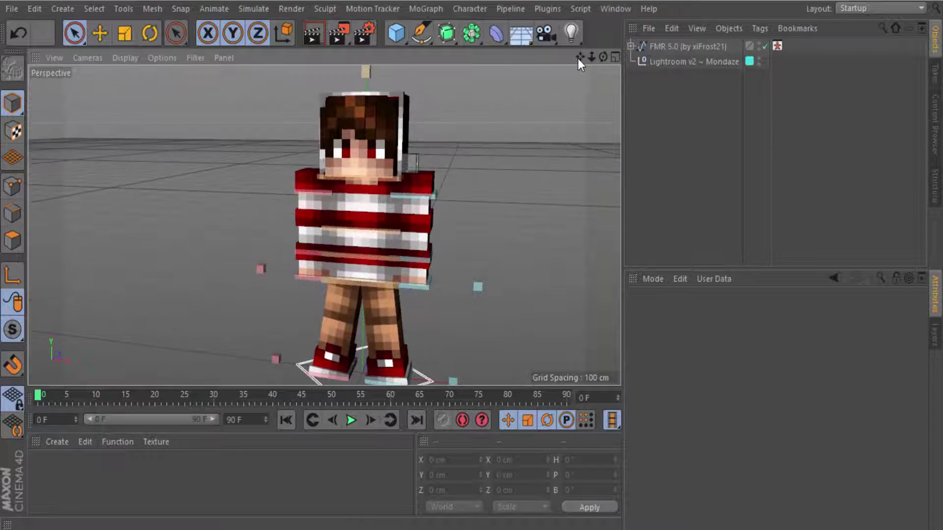
{"action": "mouse_move", "coordinate": [577, 58]}
{"action": "left_mouse_down", "text": "alt"}
{"action": "mouse_move", "coordinate": [534, 126]}
{"action": "mouse_move", "coordinate": [491, 145]}
{"action": "mouse_move", "coordinate": [504, 93]}
{"action": "left_mouse_up", "text": "alt"}
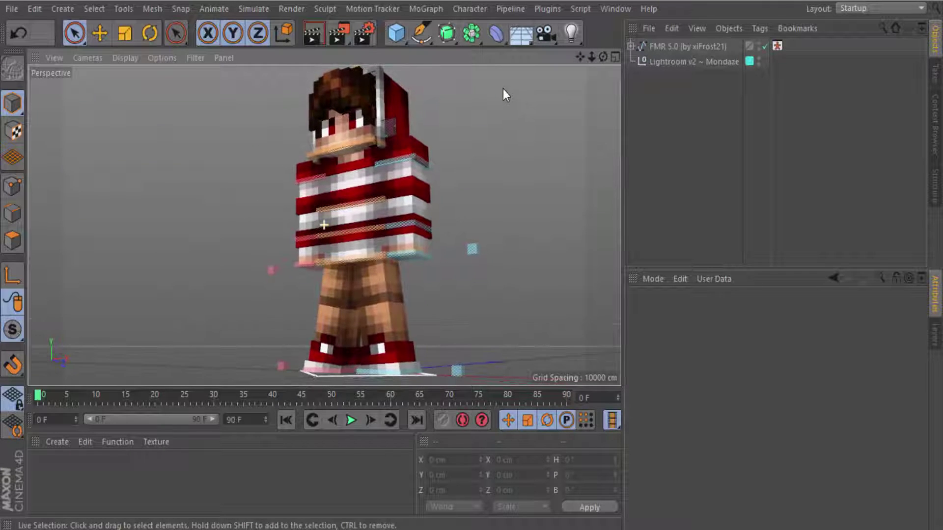
{"action": "left_click", "coordinate": [545, 32]}
{"action": "left_click", "coordinate": [765, 46]}
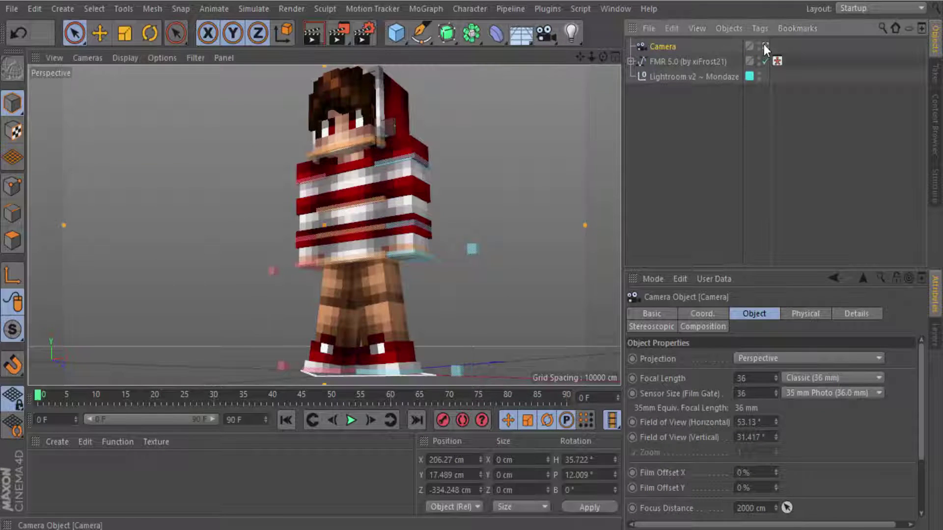
{"action": "left_click", "coordinate": [765, 46]}
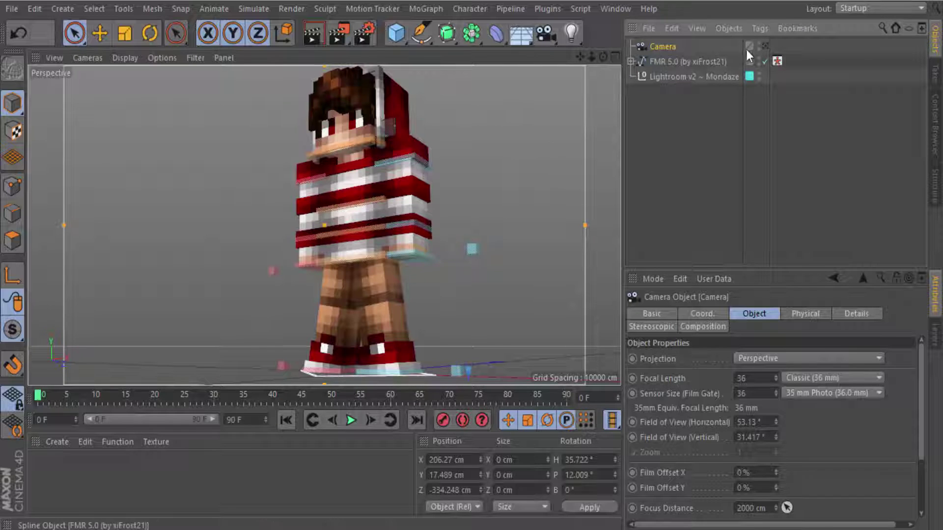
Check the camera framing and finish looking through the new camera
{"action": "left_click_drag", "start_coordinate": [609, 87], "coordinate": [537, 120], "text": "alt"}
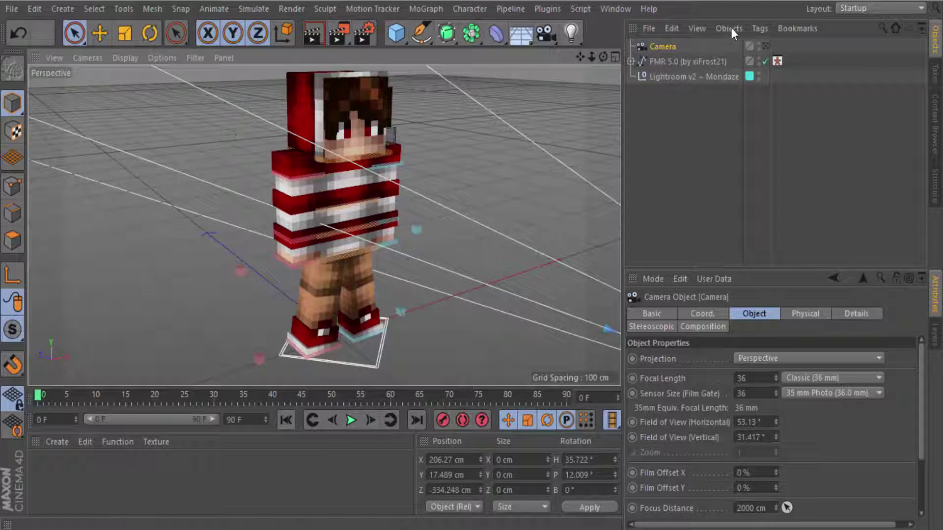
{"action": "left_click", "coordinate": [765, 45]}
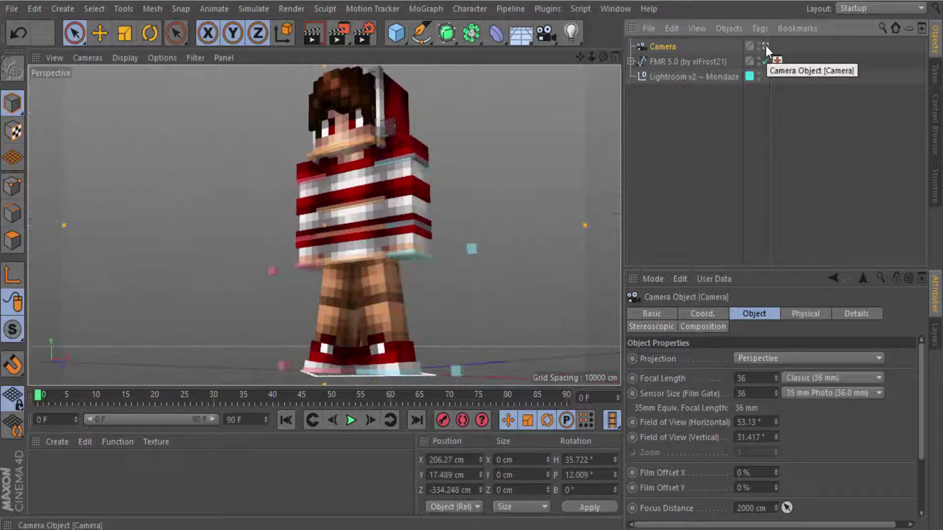
{"action": "left_click", "coordinate": [764, 46]}
{"action": "mouse_move", "coordinate": [461, 134]}
{"action": "left_mouse_down", "text": "alt"}
{"action": "mouse_move", "coordinate": [426, 100]}
{"action": "mouse_move", "coordinate": [397, 99]}
{"action": "left_mouse_up", "text": "alt"}
{"action": "left_click", "coordinate": [765, 46]}
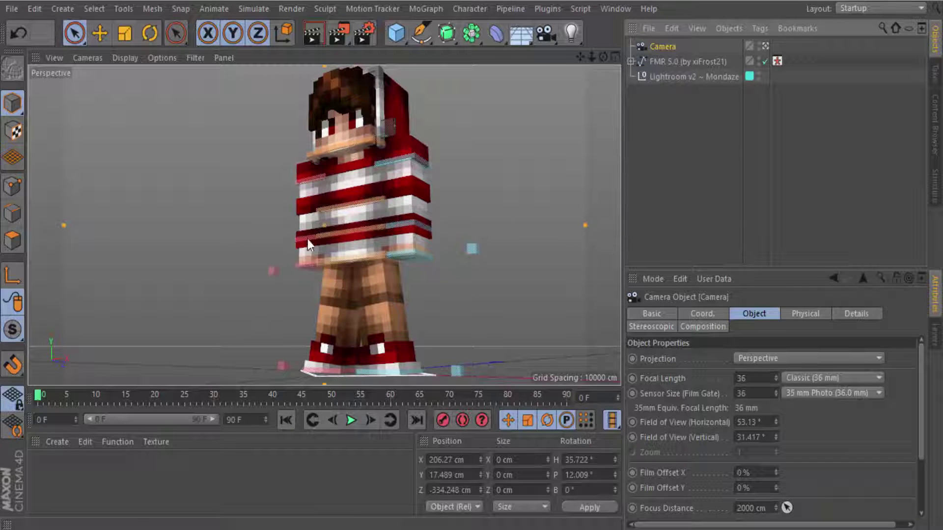
Try moving and rotating the arm controller, then undo the rotation
{"action": "left_click", "coordinate": [302, 266]}
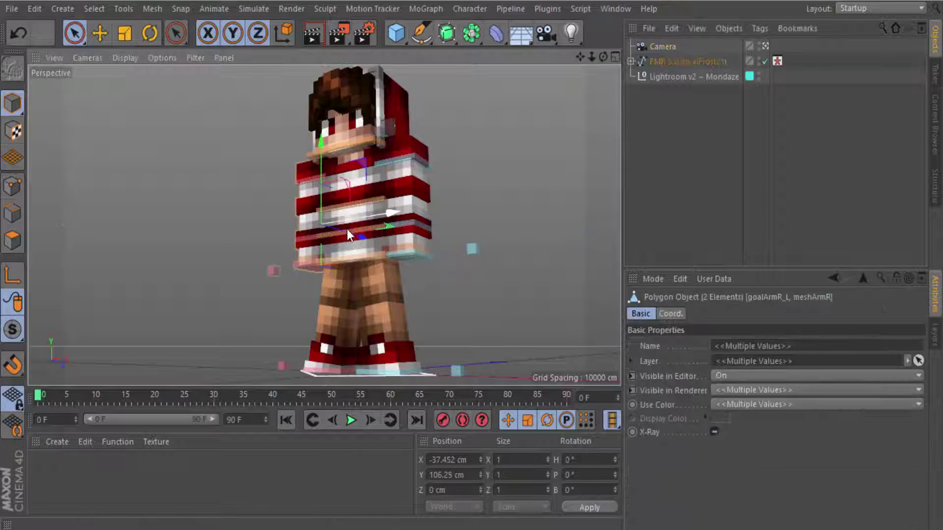
{"action": "mouse_move", "coordinate": [346, 228]}
{"action": "left_mouse_down"}
{"action": "mouse_move", "coordinate": [328, 225]}
{"action": "mouse_move", "coordinate": [318, 198]}
{"action": "mouse_move", "coordinate": [294, 199]}
{"action": "left_mouse_up"}
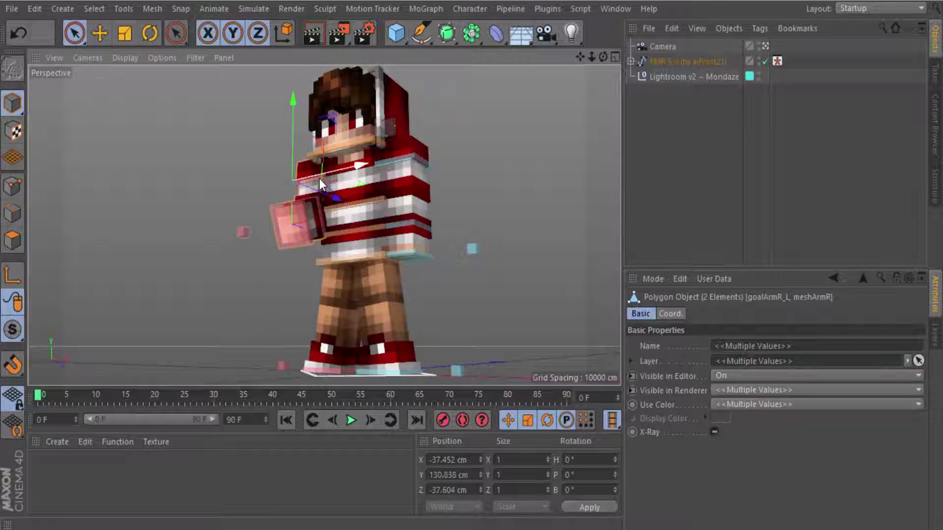
{"action": "key", "text": "e"}
{"action": "key", "text": "r"}
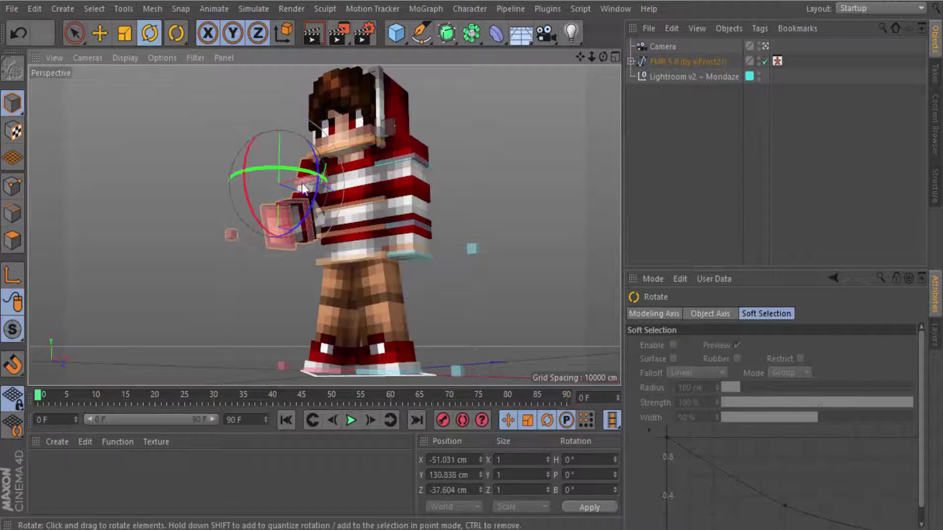
{"action": "left_click", "coordinate": [76, 38]}
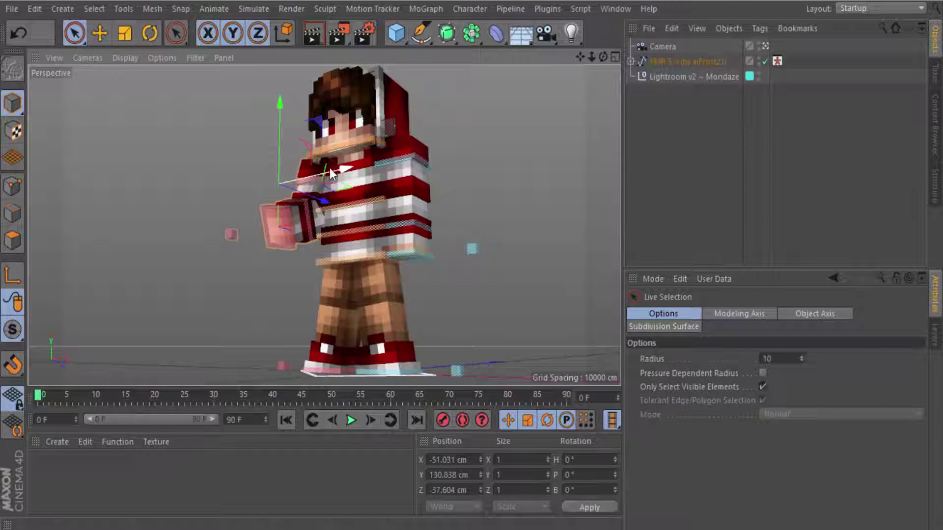
{"action": "left_click", "coordinate": [149, 33]}
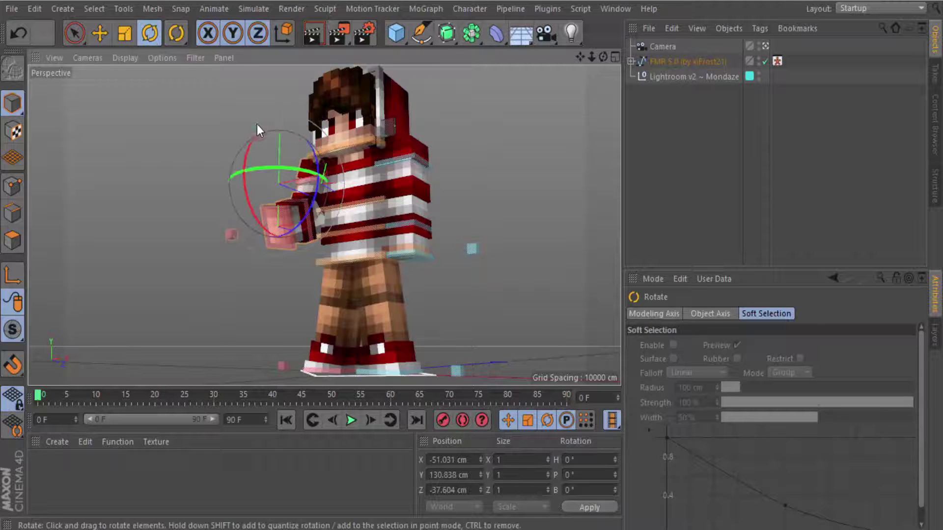
{"action": "left_click_drag", "start_coordinate": [292, 142], "coordinate": [313, 196]}
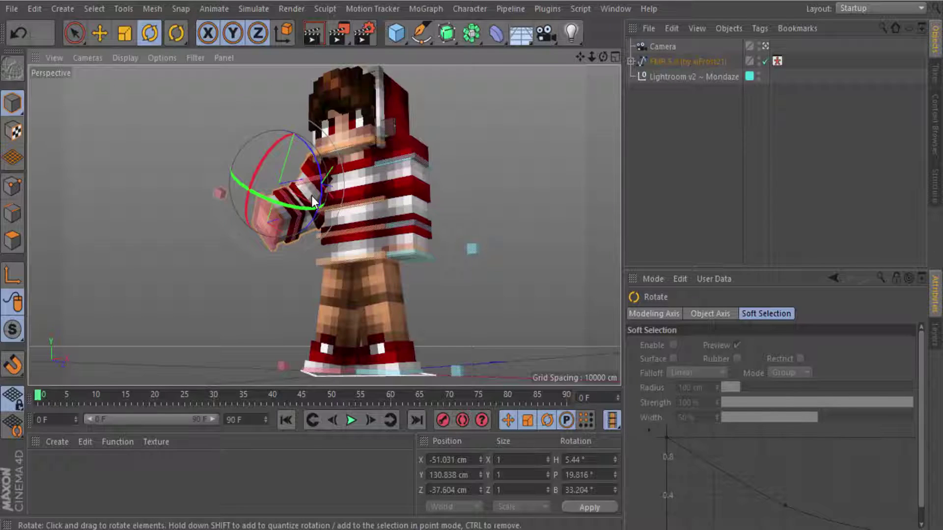
{"action": "mouse_move", "coordinate": [312, 196]}
{"action": "left_mouse_down"}
{"action": "mouse_move", "coordinate": [231, 241]}
{"action": "mouse_move", "coordinate": [264, 240]}
{"action": "left_mouse_up"}
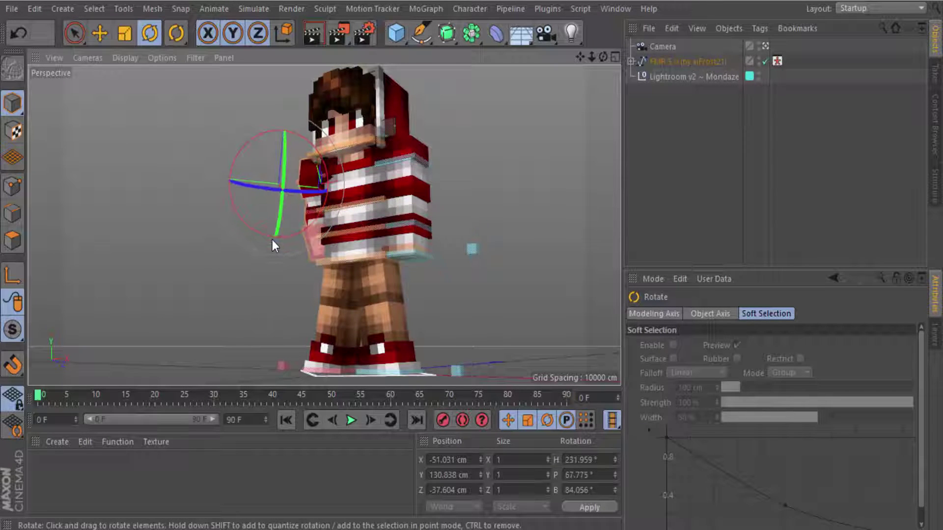
{"action": "key", "text": "ctrl+z"}
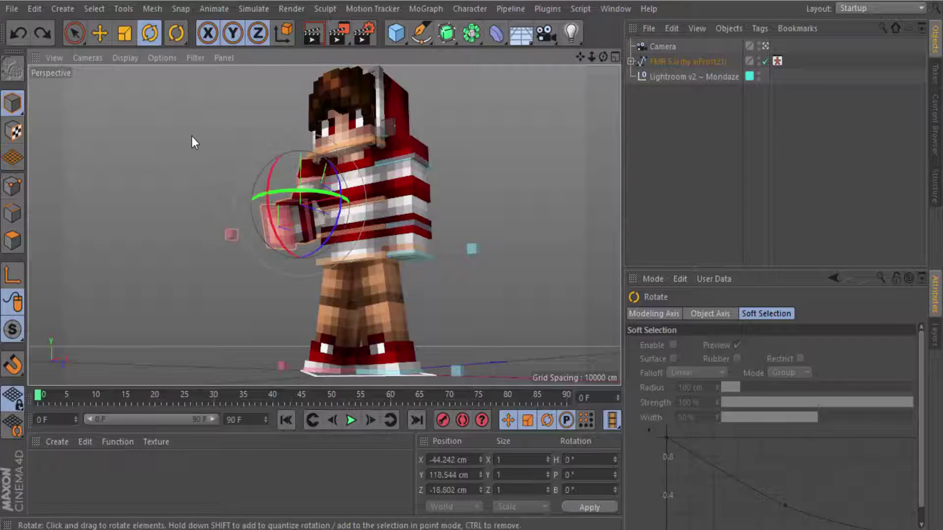
{"action": "key", "text": "ctrl+z"}
Lift the goalArmR_L controller up along Y to 90.846 cm
{"action": "left_click", "coordinate": [263, 211]}
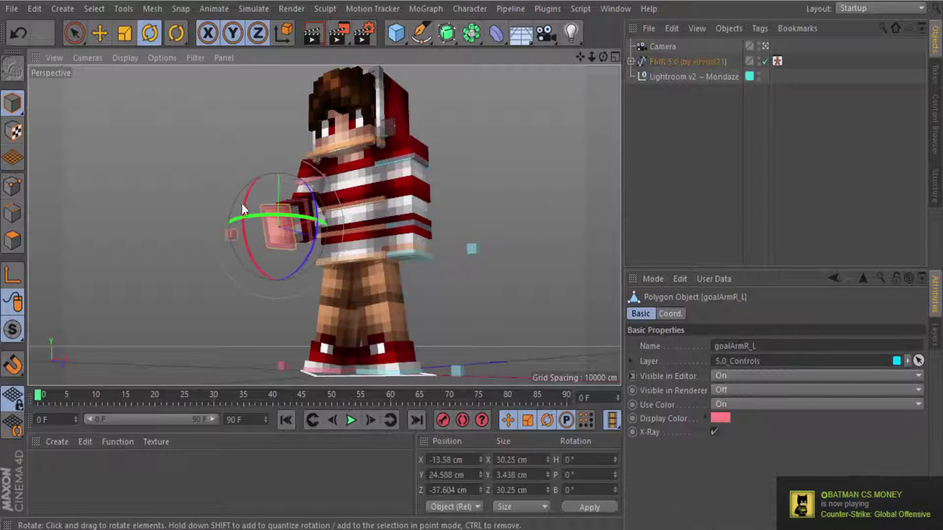
{"action": "left_click", "coordinate": [82, 34]}
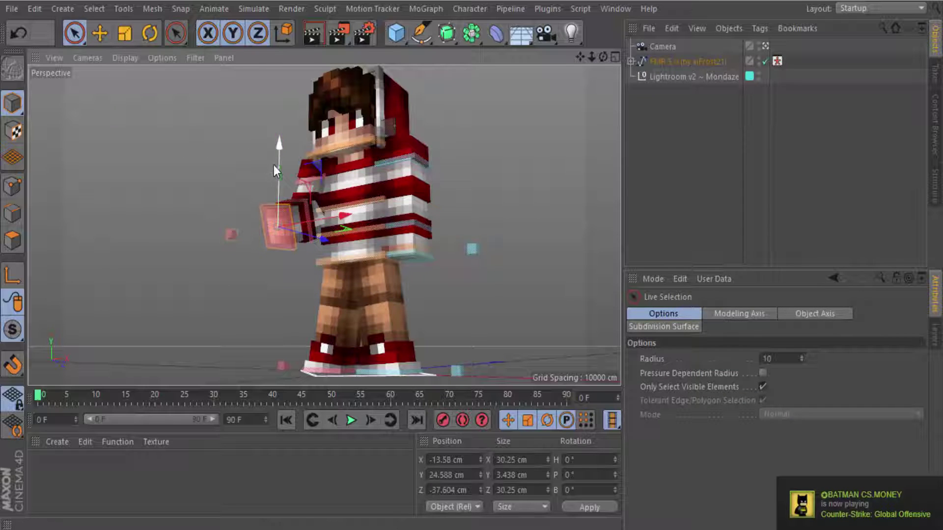
{"action": "left_click_drag", "start_coordinate": [273, 165], "coordinate": [261, 83]}
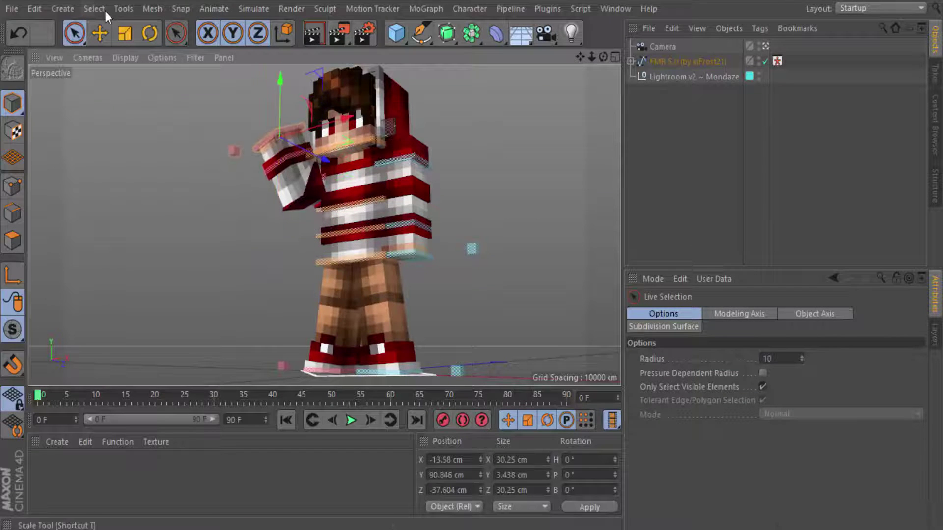
Move the arm controller higher and outward into a wave
{"action": "left_click", "coordinate": [99, 32]}
{"action": "left_click_drag", "start_coordinate": [199, 136], "coordinate": [181, 128]}
{"action": "left_click_drag", "start_coordinate": [433, 117], "coordinate": [452, 122], "text": "alt"}
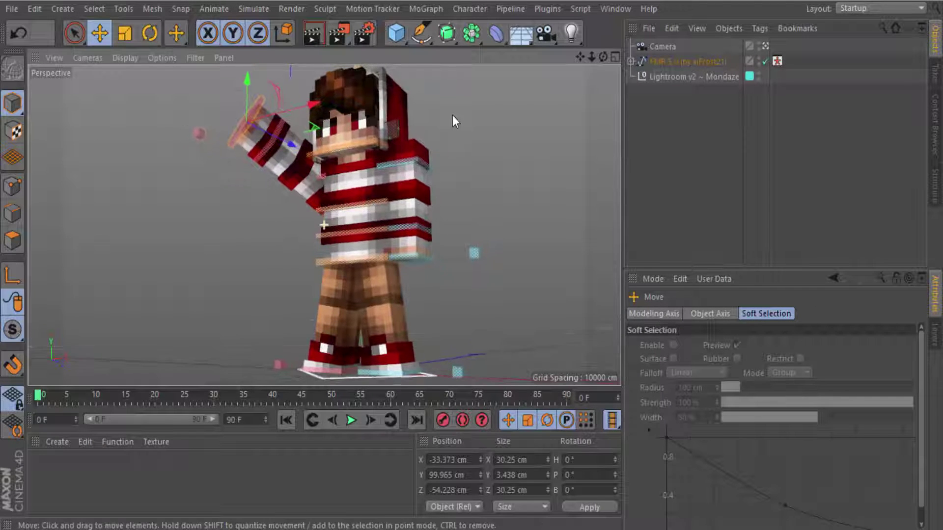
Rotate controlNeck about -22° heading to turn the head, then deselect
{"action": "left_click", "coordinate": [356, 146]}
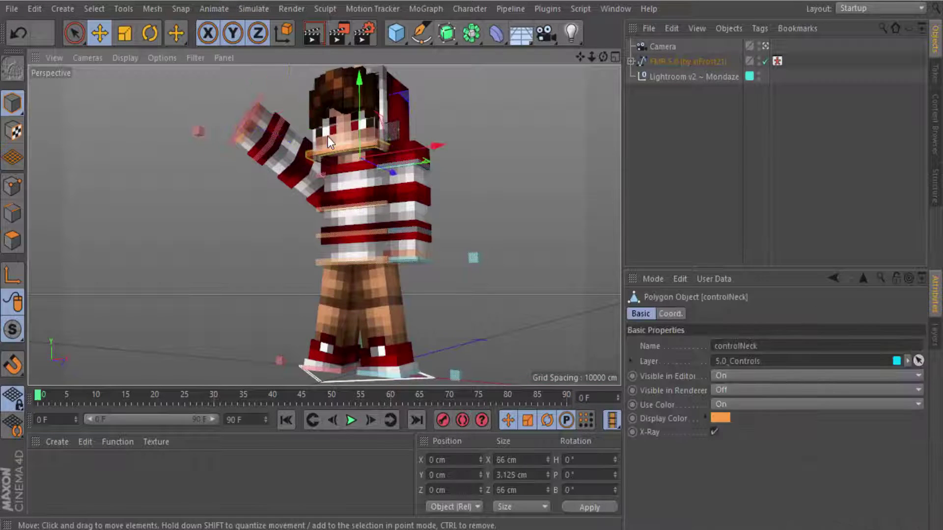
{"action": "key", "text": "r"}
{"action": "mouse_move", "coordinate": [369, 161]}
{"action": "left_mouse_down"}
{"action": "mouse_move", "coordinate": [329, 167]}
{"action": "mouse_move", "coordinate": [392, 132]}
{"action": "mouse_move", "coordinate": [355, 178]}
{"action": "mouse_move", "coordinate": [367, 178]}
{"action": "left_mouse_up"}
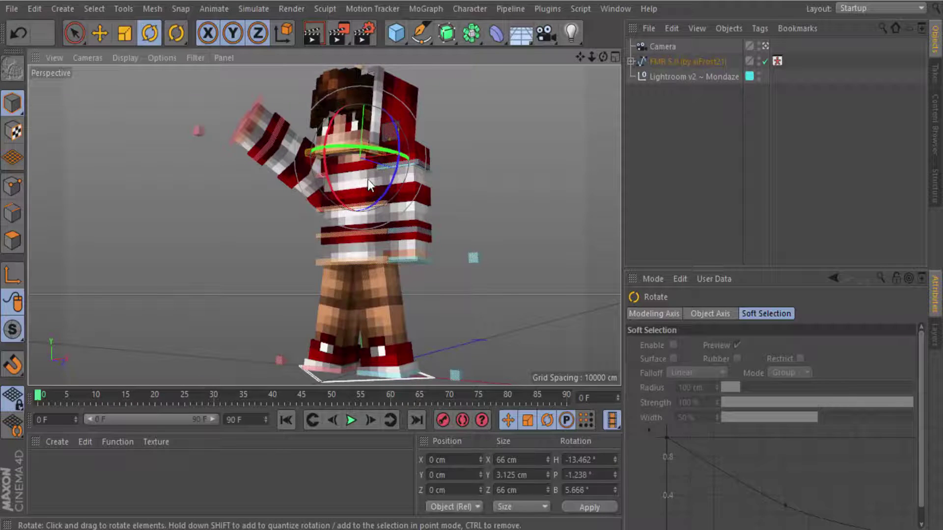
{"action": "left_click", "coordinate": [472, 149]}
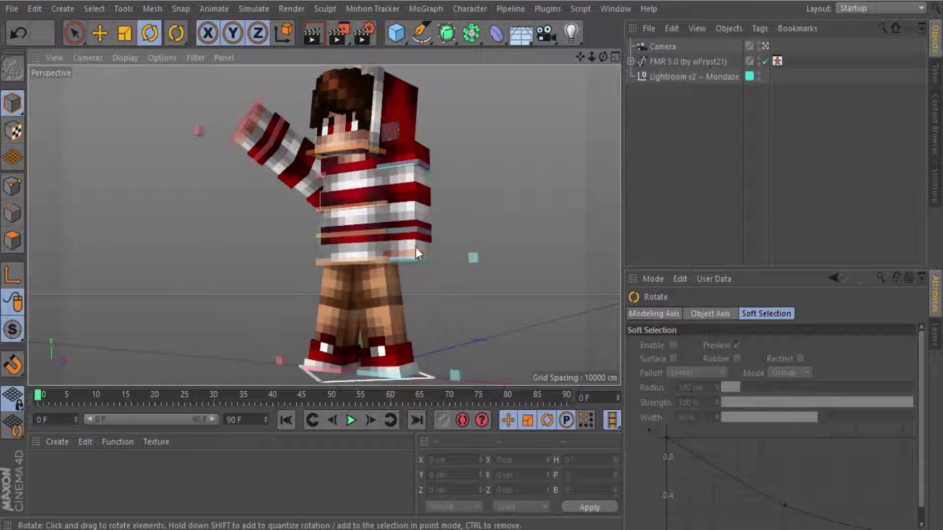
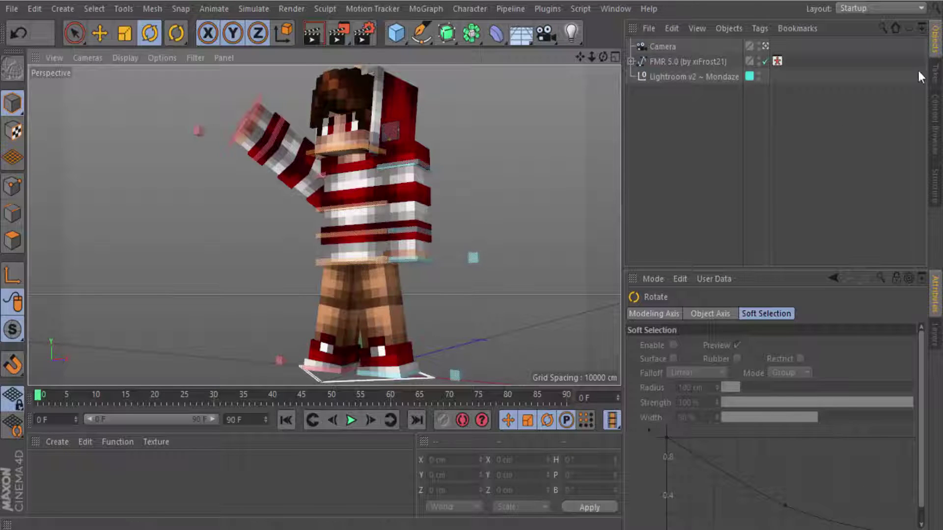
Bring up the Content Browser panel on the right side
{"action": "left_click", "coordinate": [937, 133]}
{"action": "left_click", "coordinate": [937, 37]}
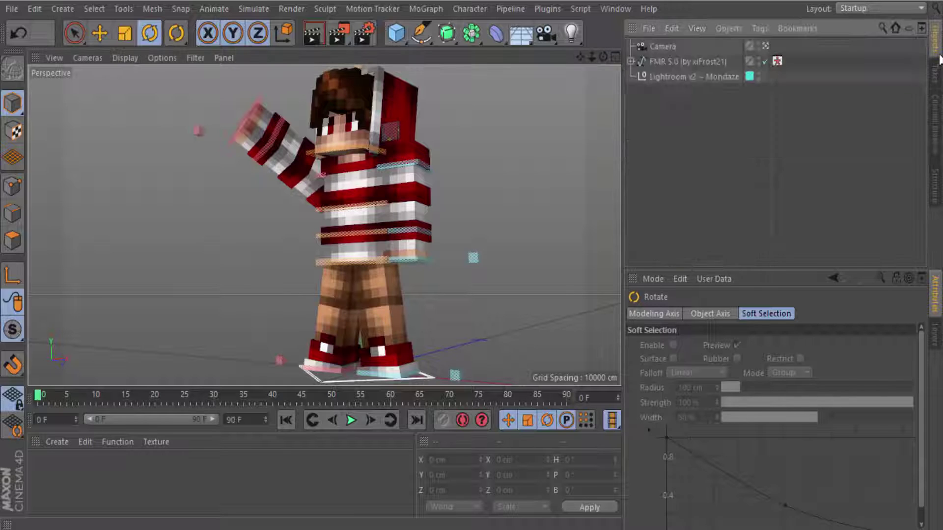
{"action": "left_click", "coordinate": [936, 108]}
{"action": "left_click", "coordinate": [937, 49]}
{"action": "left_click", "coordinate": [937, 126]}
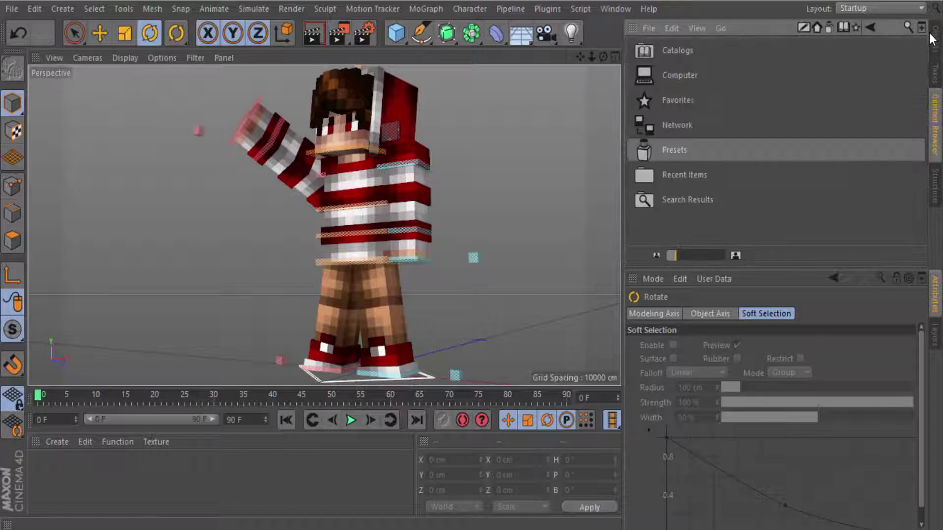
{"action": "left_click", "coordinate": [934, 38]}
{"action": "left_click", "coordinate": [936, 126]}
{"action": "left_click", "coordinate": [934, 44]}
{"action": "left_click", "coordinate": [938, 109]}
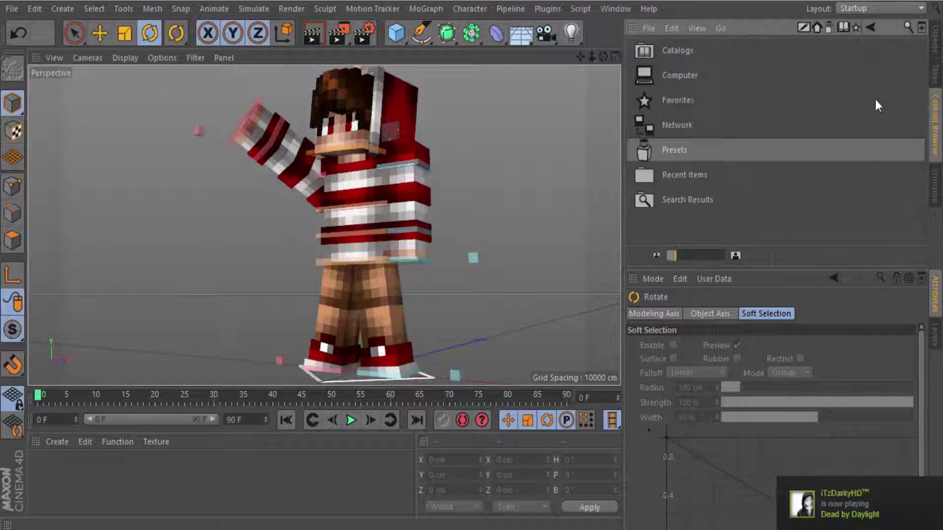
Browse into Presets > Minecraft Item Pack v1.2 > Other
{"action": "left_click", "coordinate": [699, 147]}
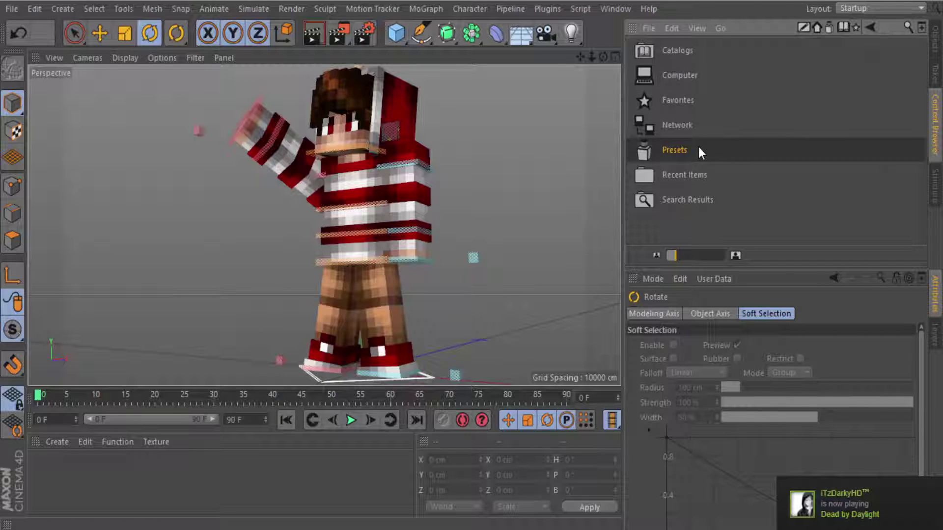
{"action": "double_click", "coordinate": [698, 147]}
{"action": "scroll", "coordinate": [688, 116], "scroll_direction": "down", "scroll_amount": 5}
{"action": "scroll", "coordinate": [696, 141], "scroll_direction": "up", "scroll_amount": 2}
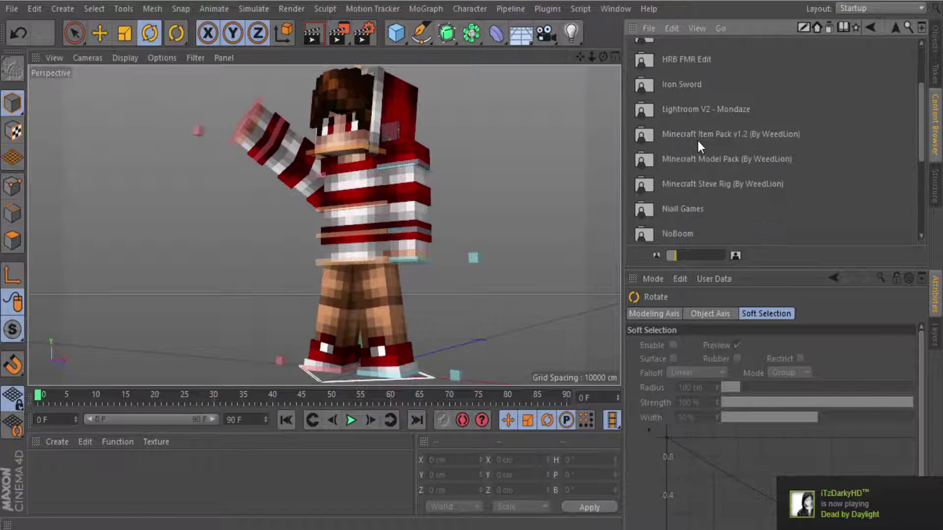
{"action": "double_click", "coordinate": [705, 133]}
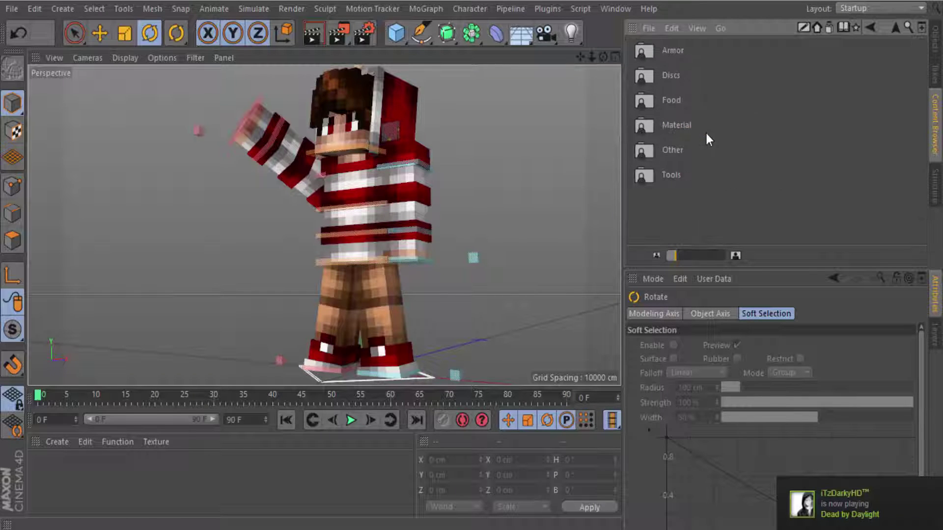
{"action": "double_click", "coordinate": [679, 151]}
Scroll the Other folder's item list and select Ender Pearl
{"action": "scroll", "coordinate": [680, 151], "scroll_direction": "down", "scroll_amount": 5}
{"action": "scroll", "coordinate": [679, 151], "scroll_direction": "up", "scroll_amount": 2}
{"action": "scroll", "coordinate": [679, 151], "scroll_direction": "down", "scroll_amount": 3}
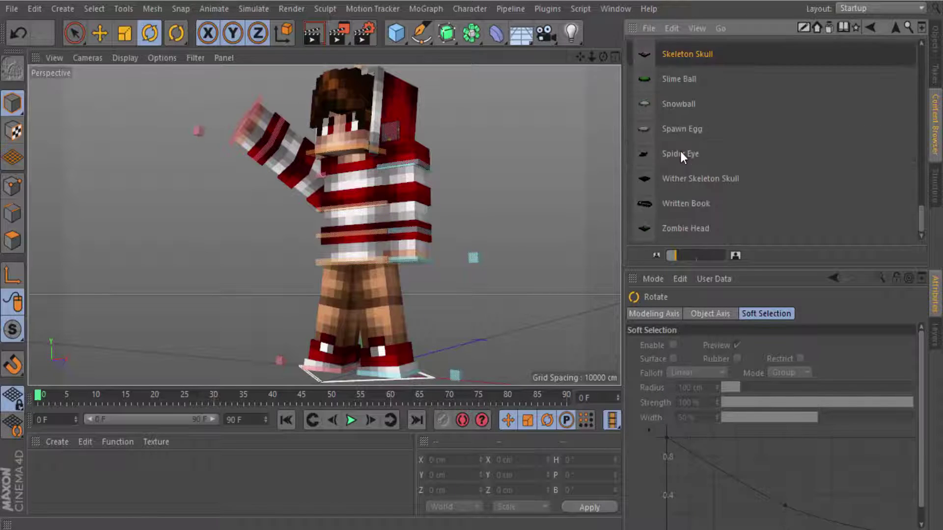
{"action": "scroll", "coordinate": [676, 157], "scroll_direction": "up", "scroll_amount": 3}
{"action": "scroll", "coordinate": [684, 164], "scroll_direction": "up", "scroll_amount": 4}
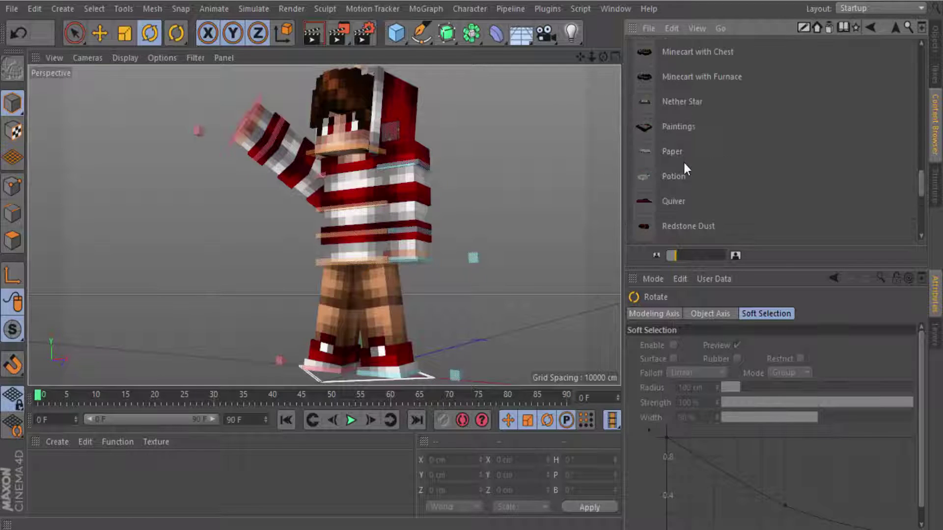
{"action": "scroll", "coordinate": [678, 143], "scroll_direction": "up", "scroll_amount": 6}
{"action": "scroll", "coordinate": [675, 123], "scroll_direction": "up", "scroll_amount": 5}
{"action": "scroll", "coordinate": [675, 120], "scroll_direction": "up", "scroll_amount": 2}
{"action": "left_click", "coordinate": [673, 117]}
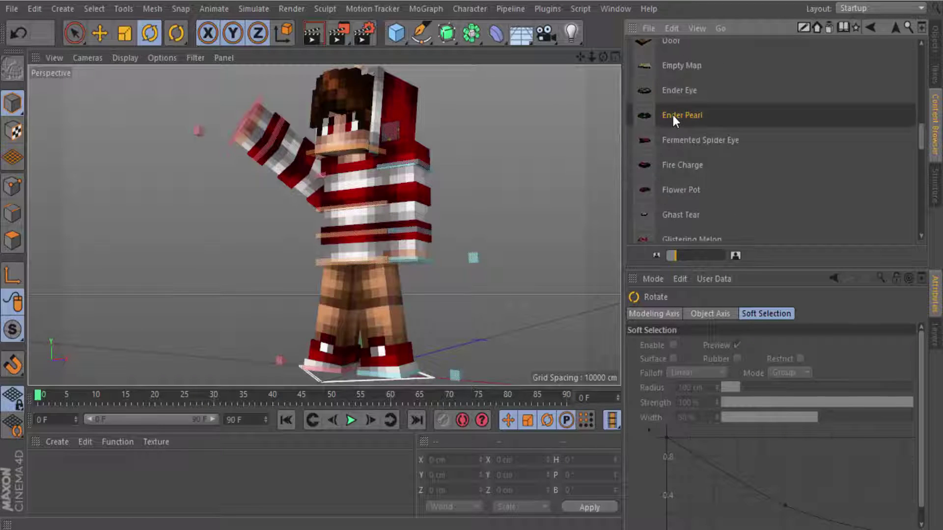
Load the Ender Pearl into the scene and move it beside the character
{"action": "double_click", "coordinate": [672, 116]}
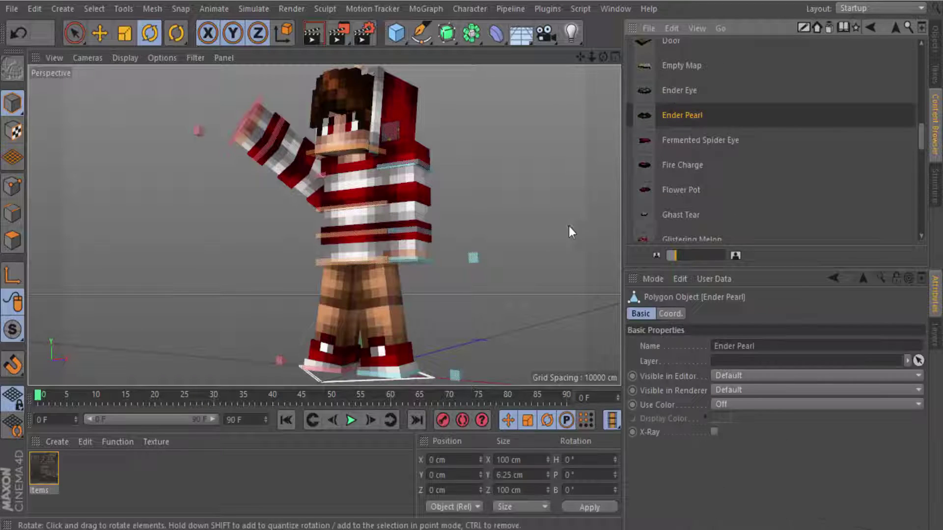
{"action": "left_click", "coordinate": [74, 33]}
{"action": "mouse_move", "coordinate": [465, 378]}
{"action": "left_mouse_down"}
{"action": "mouse_move", "coordinate": [484, 378]}
{"action": "mouse_move", "coordinate": [463, 361]}
{"action": "mouse_move", "coordinate": [454, 365]}
{"action": "mouse_move", "coordinate": [457, 344]}
{"action": "left_mouse_up"}
{"action": "left_click", "coordinate": [150, 33]}
{"action": "left_click", "coordinate": [73, 32]}
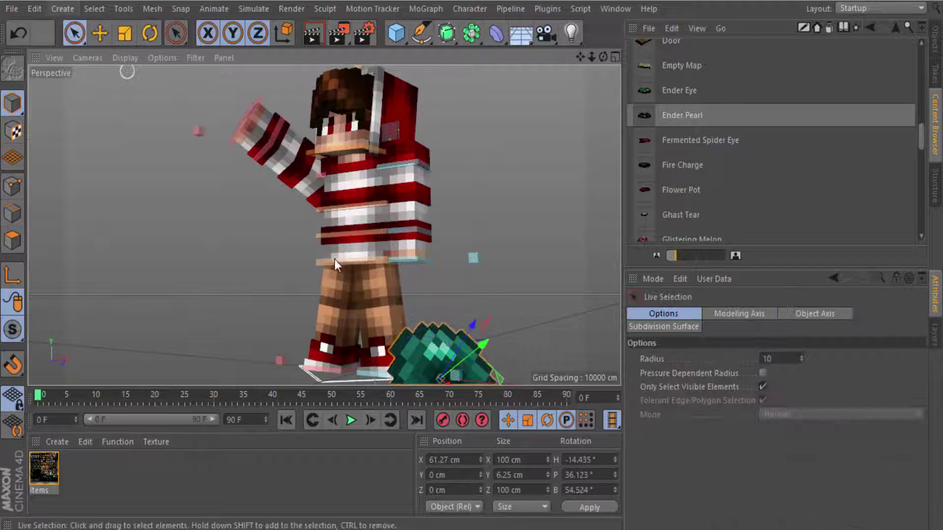
{"action": "left_click", "coordinate": [464, 327]}
{"action": "key", "text": "ctrl+z"}
{"action": "key", "text": "ctrl+z"}
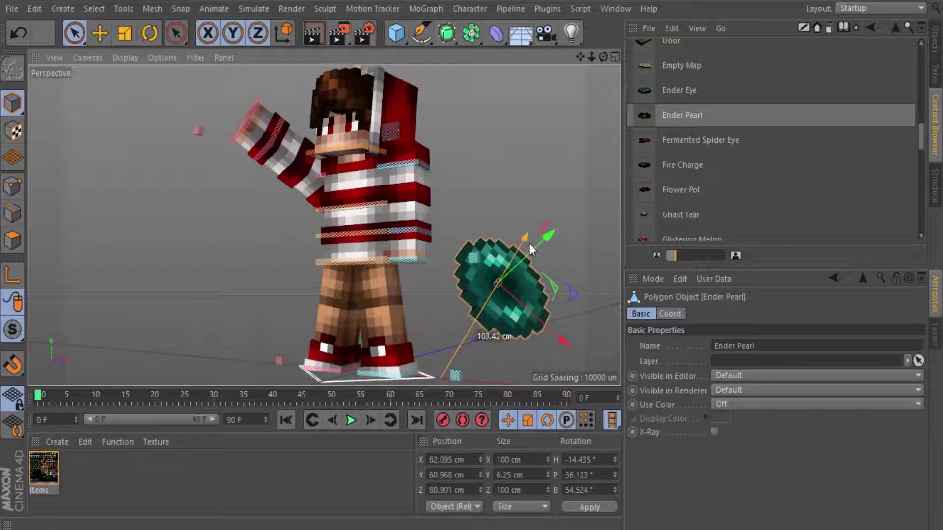
{"action": "left_click", "coordinate": [491, 162]}
{"action": "left_click", "coordinate": [499, 285]}
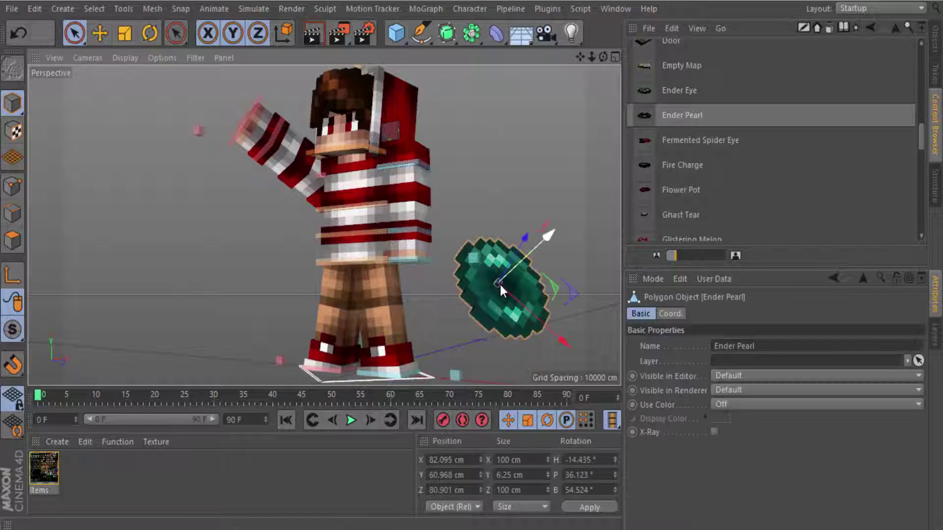
Set the Ender Pearl's scale to 0.45 on X, Y and Z
{"action": "left_click", "coordinate": [669, 317]}
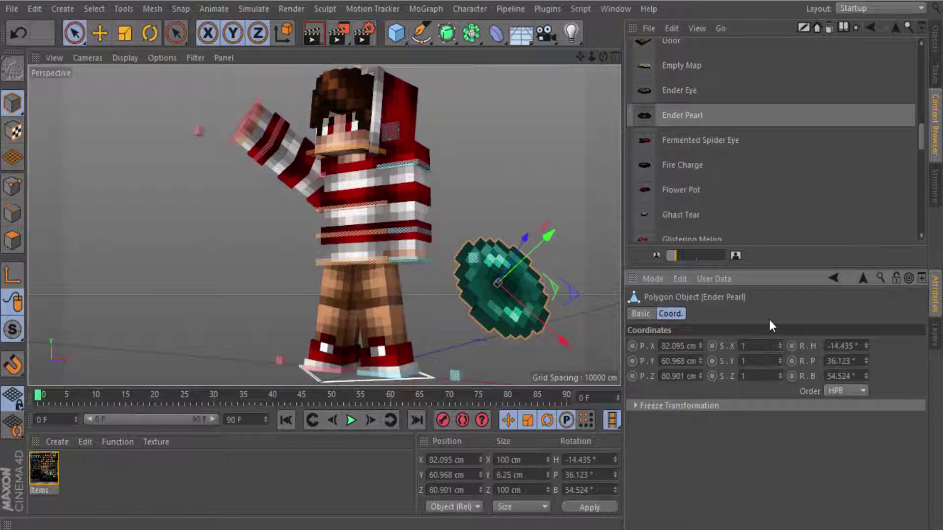
{"action": "type", "text": "0.45"}
{"action": "key", "text": "Tab"}
{"action": "type", "text": "0.45"}
{"action": "key", "text": "Tab"}
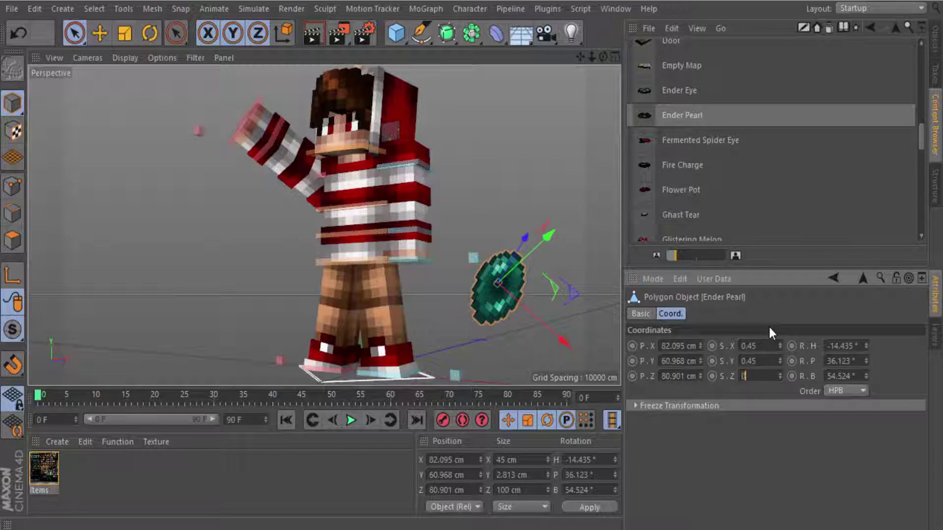
{"action": "type", "text": "0.45"}
{"action": "key", "text": "Return"}
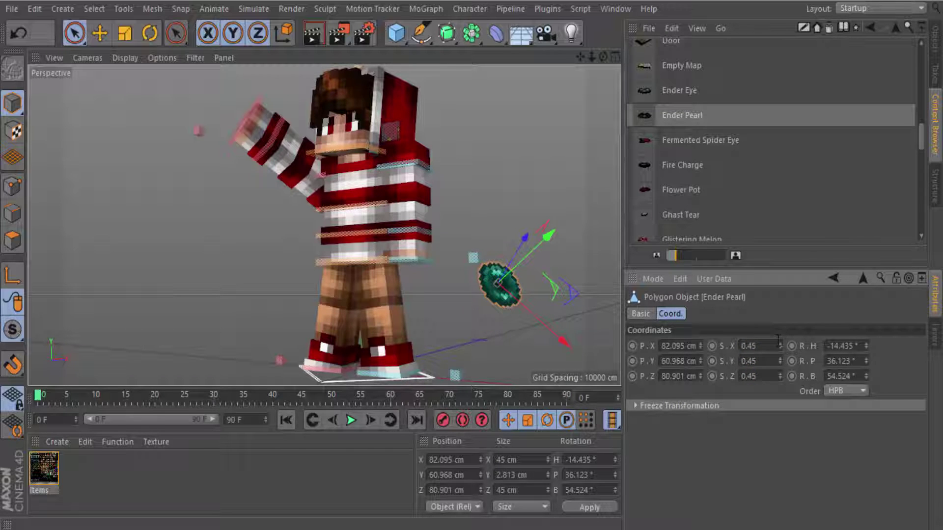
Reselect the Ender Pearl and bring back the Objects list
{"action": "left_click", "coordinate": [496, 202]}
{"action": "left_click", "coordinate": [80, 34]}
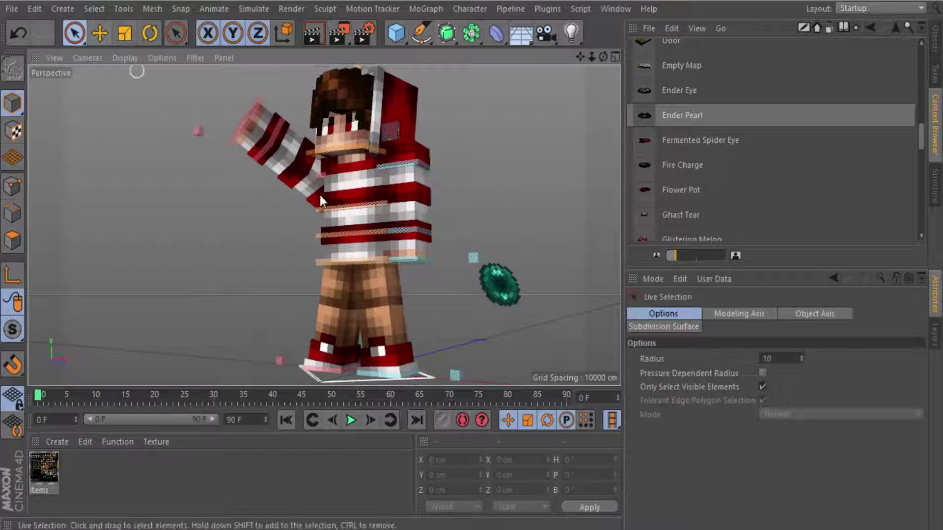
{"action": "left_click", "coordinate": [502, 287]}
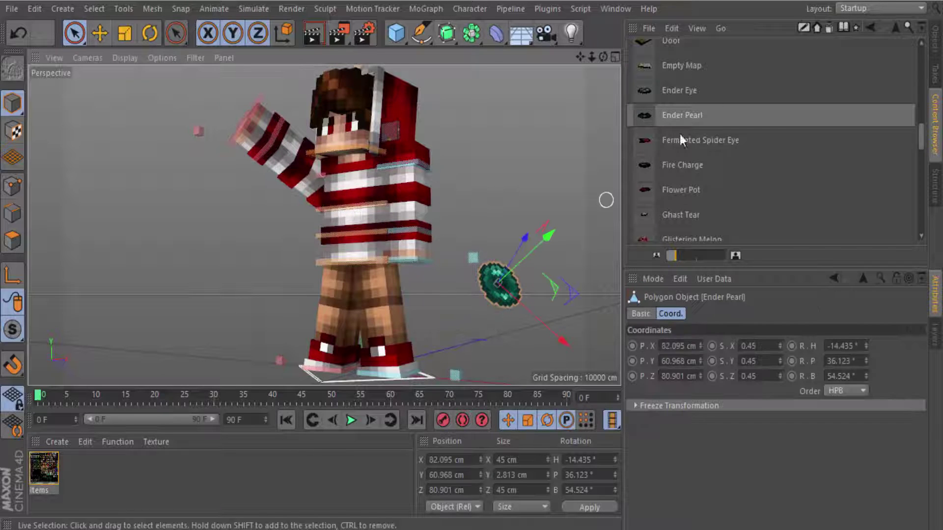
{"action": "left_click", "coordinate": [934, 39]}
Move the Ender Pearl up next to the character's raised hand
{"action": "left_click", "coordinate": [764, 61]}
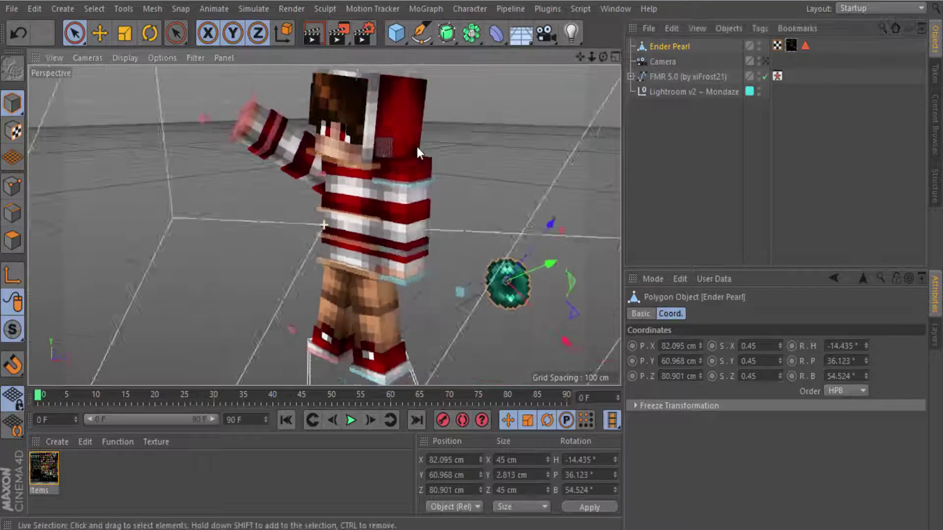
{"action": "left_click_drag", "start_coordinate": [416, 146], "coordinate": [432, 276], "text": "alt"}
{"action": "mouse_move", "coordinate": [491, 358]}
{"action": "left_mouse_down"}
{"action": "mouse_move", "coordinate": [399, 149]}
{"action": "mouse_move", "coordinate": [298, 235]}
{"action": "mouse_move", "coordinate": [276, 122]}
{"action": "left_mouse_up"}
{"action": "left_click", "coordinate": [764, 57]}
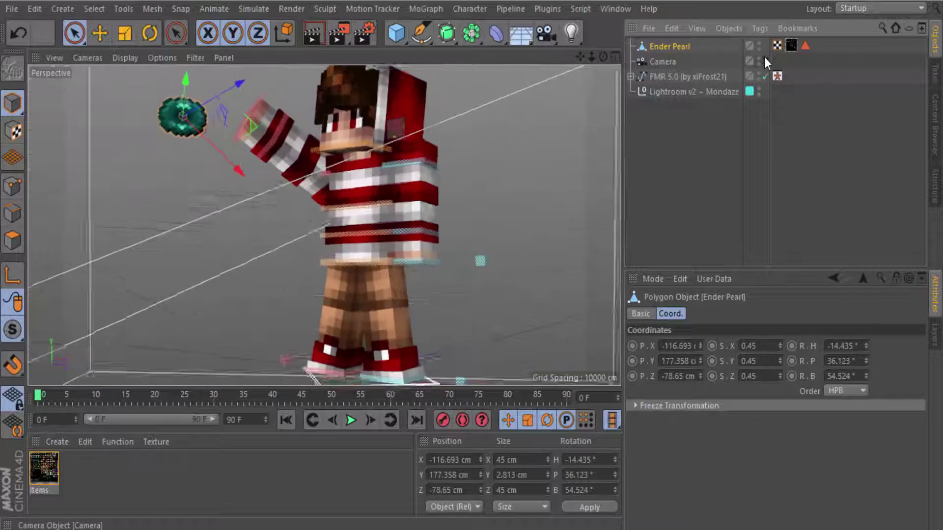
{"action": "left_click_drag", "start_coordinate": [246, 78], "coordinate": [191, 78]}
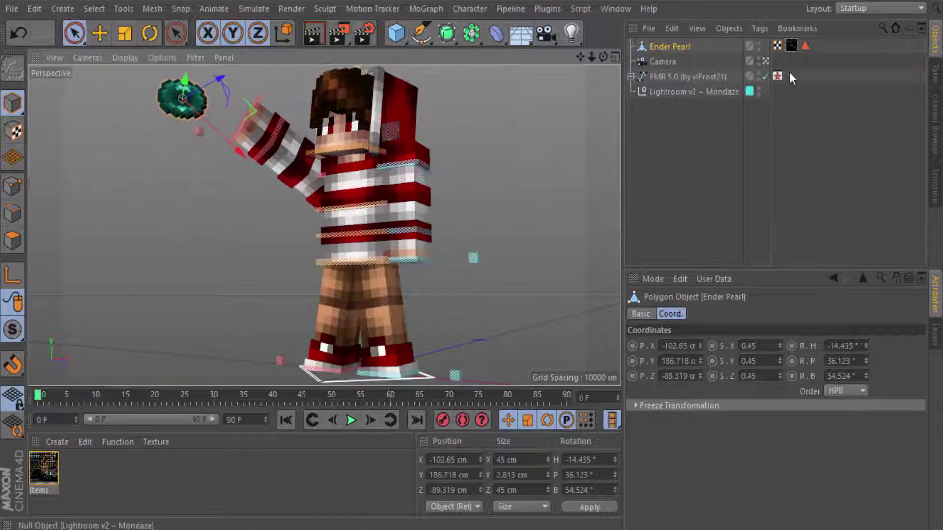
{"action": "left_click", "coordinate": [764, 59]}
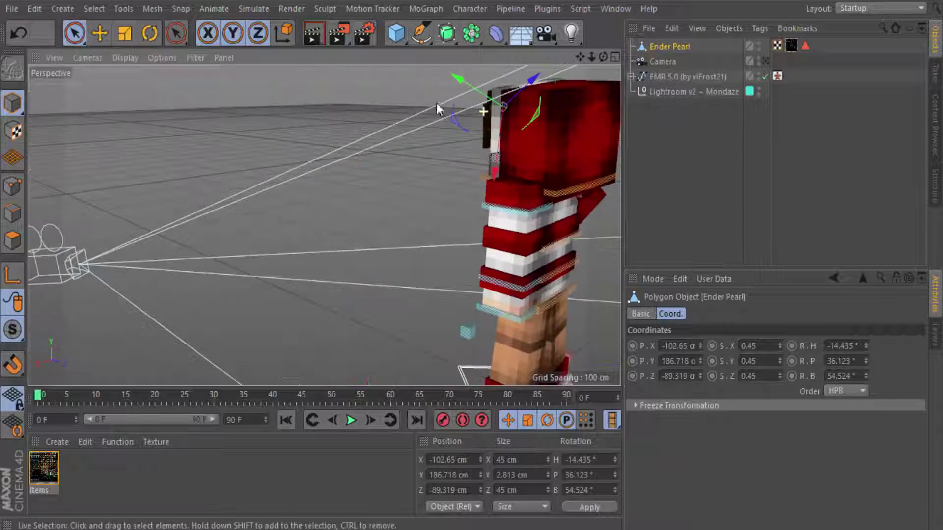
Zoom in on the hand, then rotate and nudge the pearl into it
{"action": "mouse_move", "coordinate": [583, 60]}
{"action": "left_mouse_down"}
{"action": "mouse_move", "coordinate": [323, 122]}
{"action": "mouse_move", "coordinate": [323, 224]}
{"action": "left_mouse_up"}
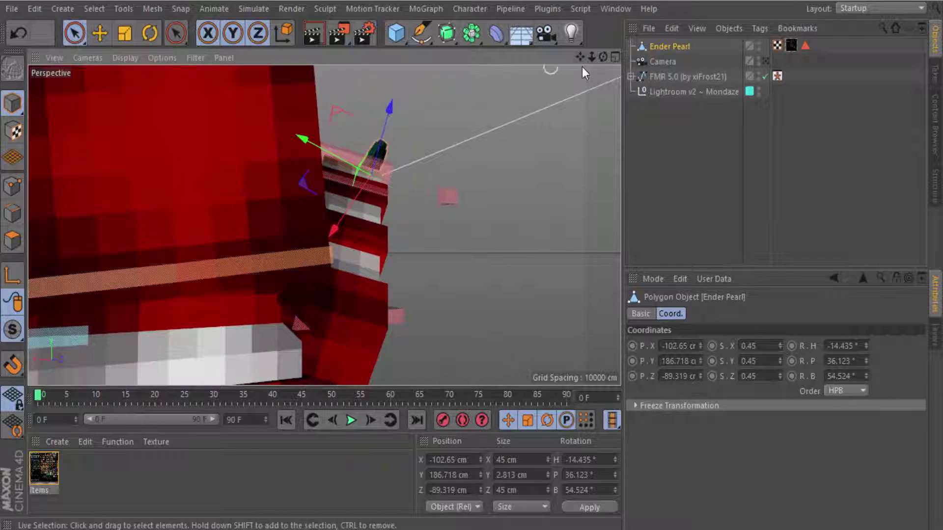
{"action": "mouse_move", "coordinate": [583, 57]}
{"action": "left_mouse_down"}
{"action": "mouse_move", "coordinate": [452, 119]}
{"action": "mouse_move", "coordinate": [453, 135]}
{"action": "mouse_move", "coordinate": [223, 78]}
{"action": "left_mouse_up"}
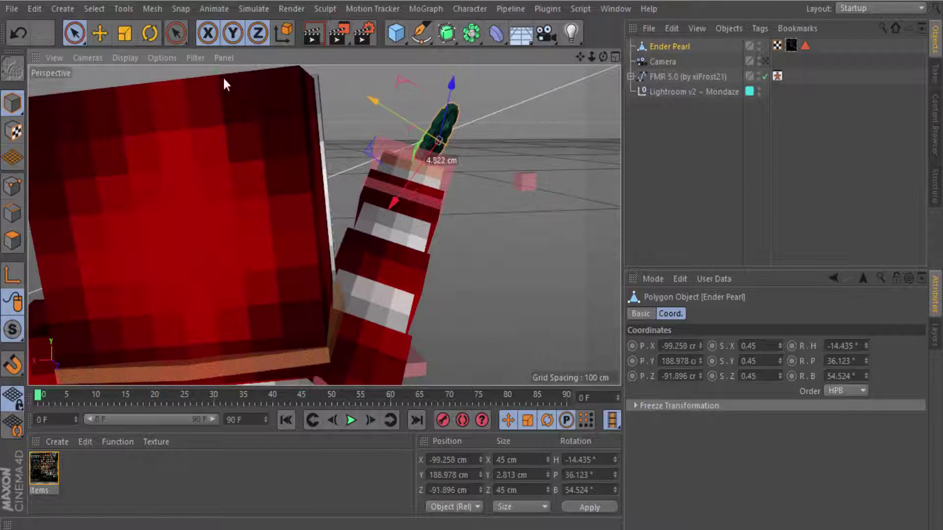
{"action": "key", "text": "r"}
{"action": "mouse_move", "coordinate": [437, 162]}
{"action": "left_mouse_down"}
{"action": "mouse_move", "coordinate": [447, 172]}
{"action": "mouse_move", "coordinate": [432, 162]}
{"action": "left_mouse_up"}
{"action": "left_click", "coordinate": [74, 33]}
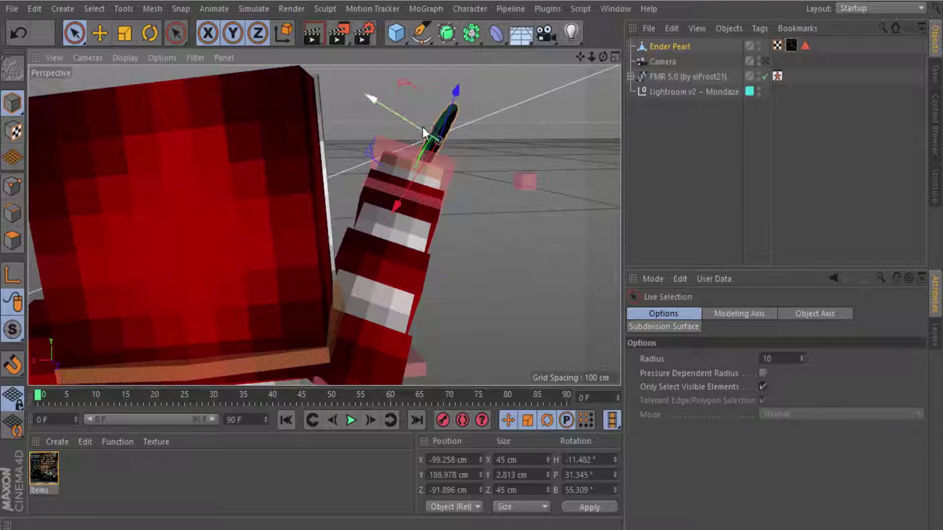
{"action": "left_click_drag", "start_coordinate": [423, 127], "coordinate": [411, 125]}
Orbit the view round to a close front view of the character's face
{"action": "mouse_move", "coordinate": [603, 57]}
{"action": "left_mouse_down"}
{"action": "mouse_move", "coordinate": [558, 71]}
{"action": "mouse_move", "coordinate": [581, 62]}
{"action": "left_mouse_up"}
{"action": "left_click_drag", "start_coordinate": [526, 93], "coordinate": [408, 152], "text": "alt"}
{"action": "left_click_drag", "start_coordinate": [580, 57], "coordinate": [550, 79]}
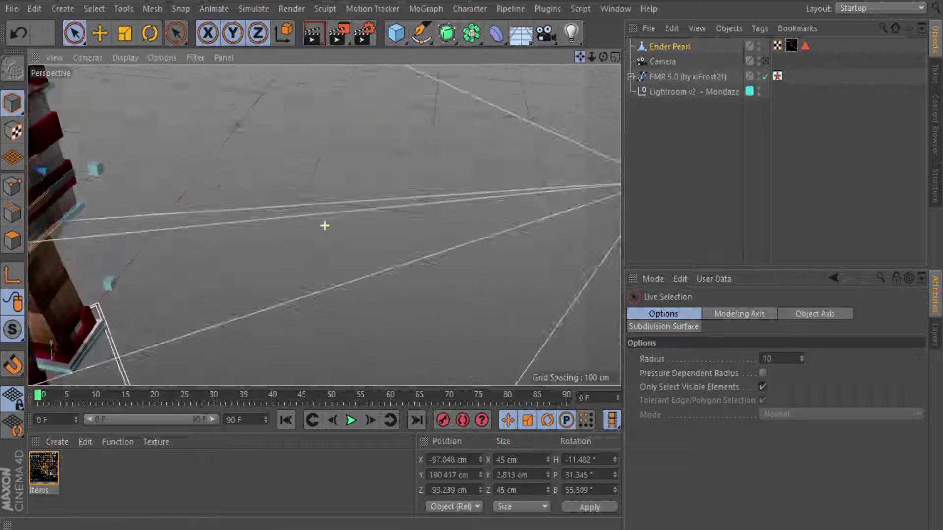
{"action": "left_click_drag", "start_coordinate": [324, 226], "coordinate": [581, 52]}
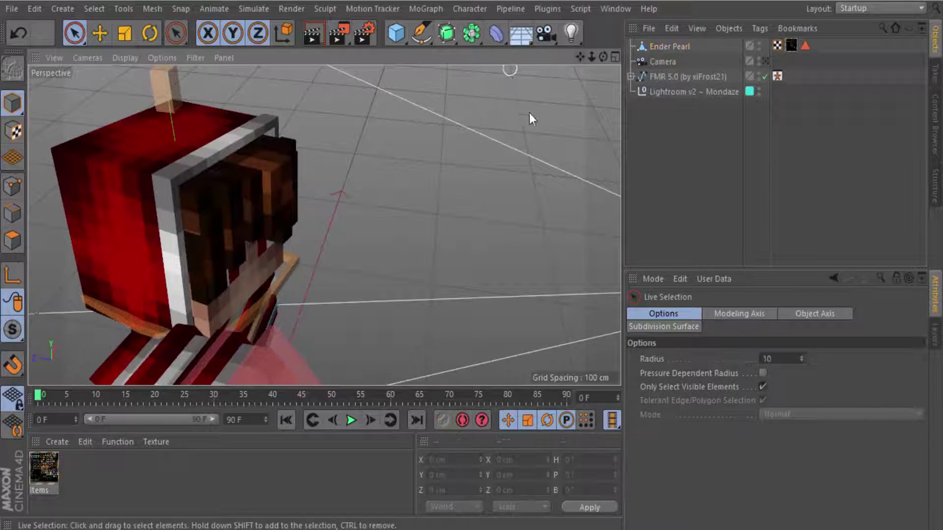
{"action": "mouse_move", "coordinate": [529, 113]}
{"action": "left_mouse_down", "text": "alt"}
{"action": "mouse_move", "coordinate": [538, 78]}
{"action": "mouse_move", "coordinate": [509, 128]}
{"action": "mouse_move", "coordinate": [490, 125]}
{"action": "mouse_move", "coordinate": [481, 134]}
{"action": "left_mouse_up", "text": "alt"}
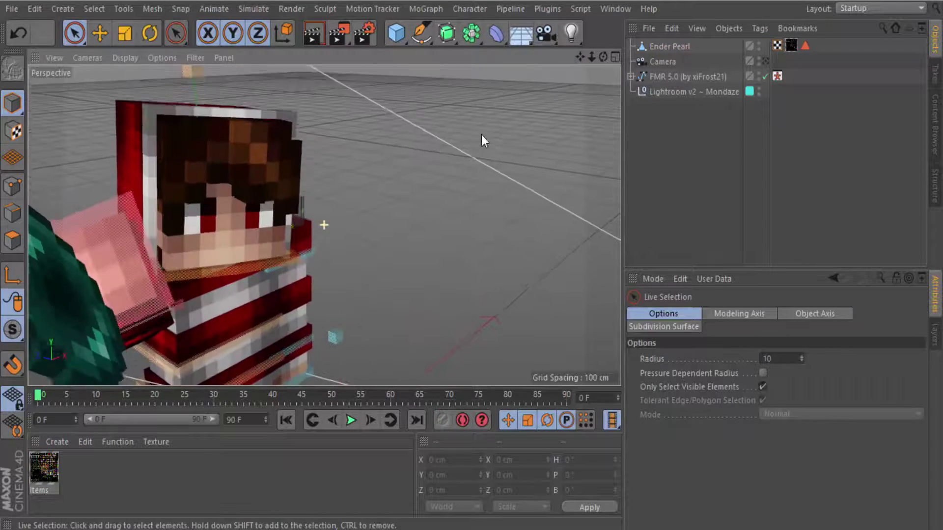
{"action": "left_click_drag", "start_coordinate": [579, 57], "coordinate": [559, 74]}
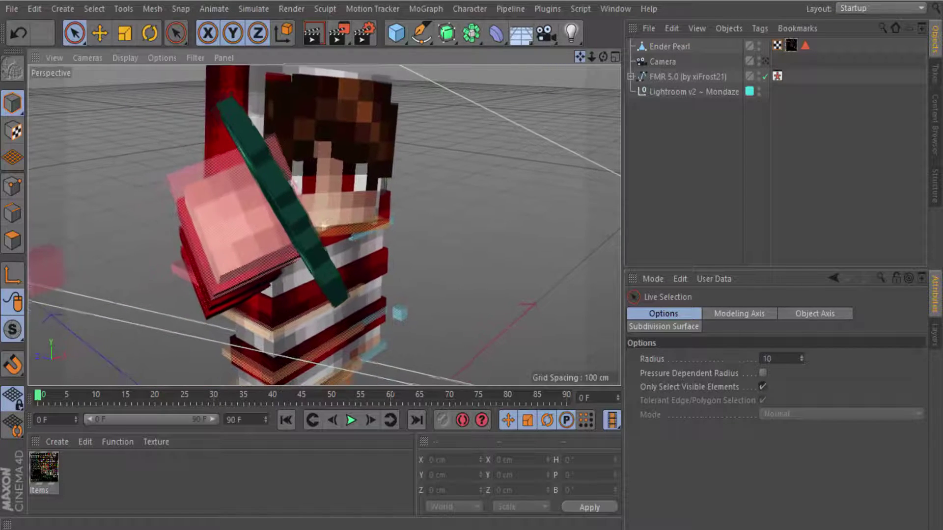
Reposition and tilt the pearl by the hand to H -105.804°, P 40.949°, B 175.216°
{"action": "left_click", "coordinate": [765, 61]}
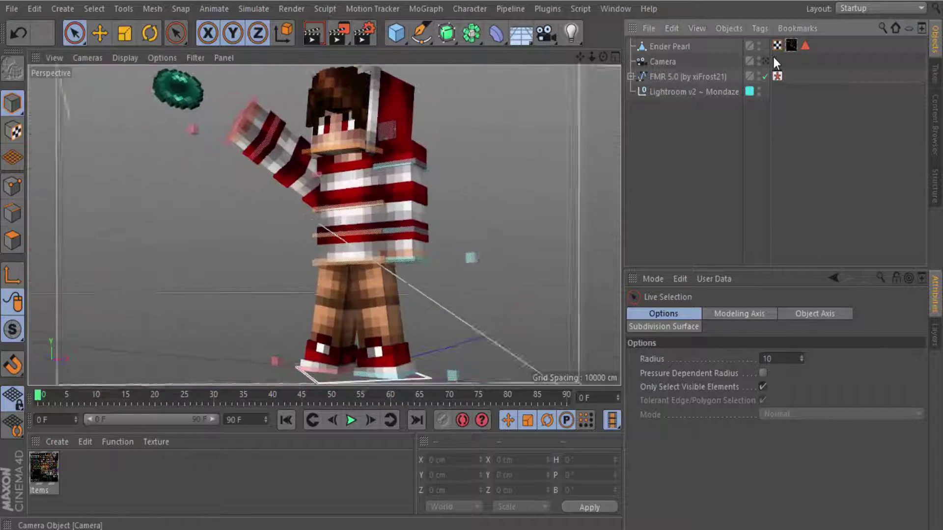
{"action": "left_click", "coordinate": [194, 101]}
{"action": "key", "text": "e"}
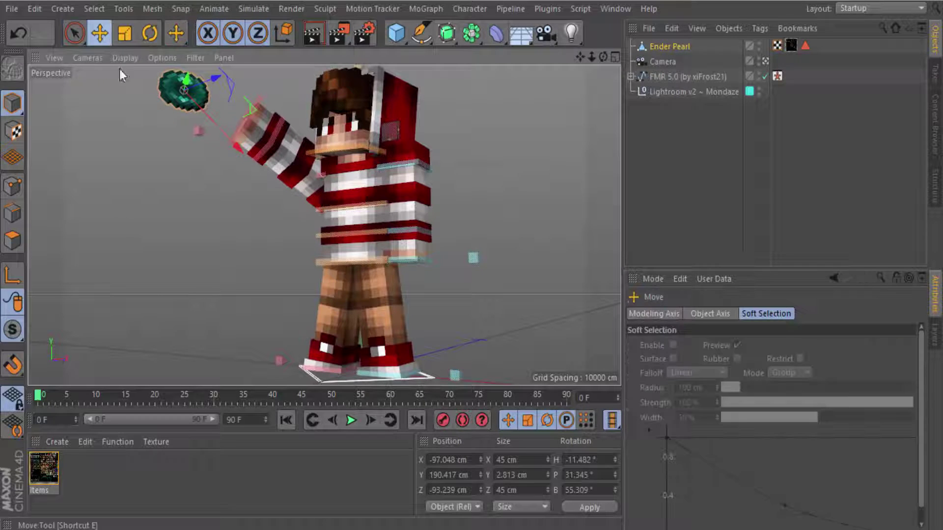
{"action": "left_click_drag", "start_coordinate": [178, 163], "coordinate": [198, 166]}
{"action": "key", "text": "r"}
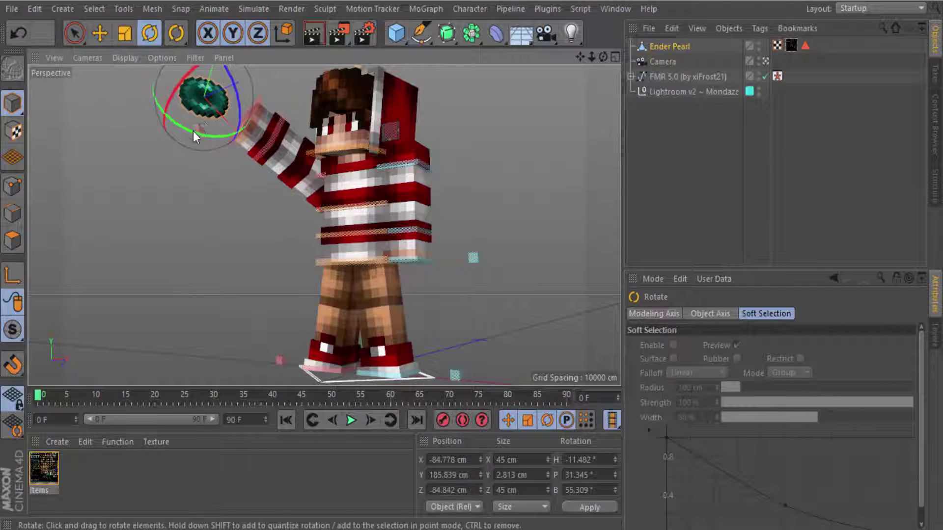
{"action": "left_click_drag", "start_coordinate": [193, 131], "coordinate": [214, 175]}
{"action": "left_click", "coordinate": [77, 43]}
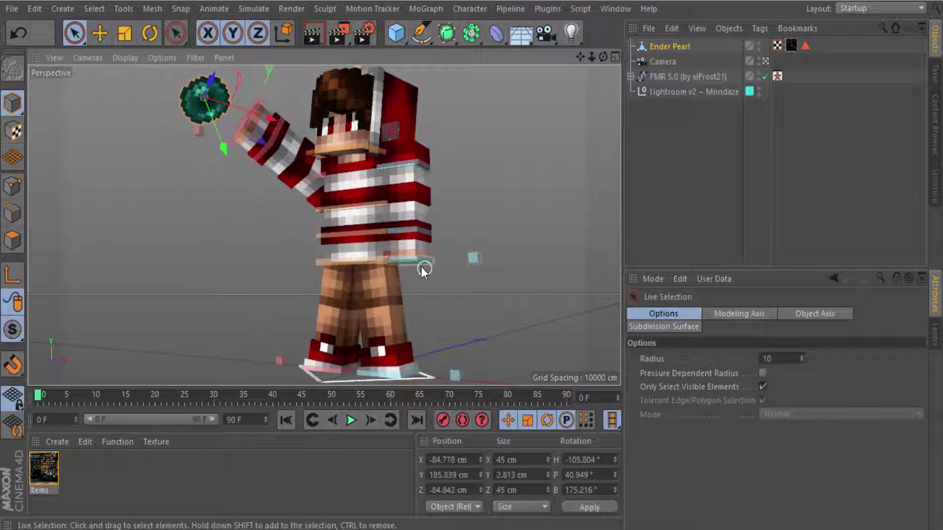
{"action": "left_click", "coordinate": [932, 152]}
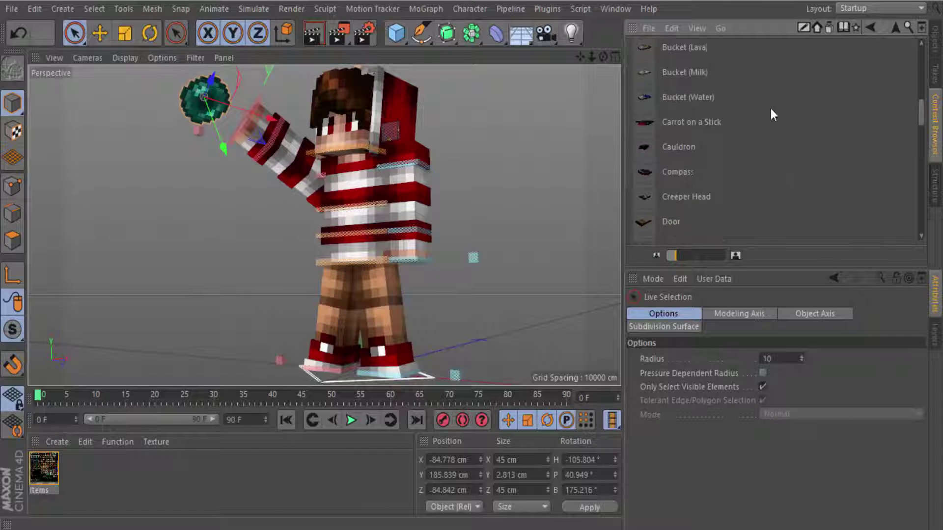
Add the diamond_sword from the Minecraft Item Pack, lift it to hand height, and raise the left arm
{"action": "left_click", "coordinate": [897, 28]}
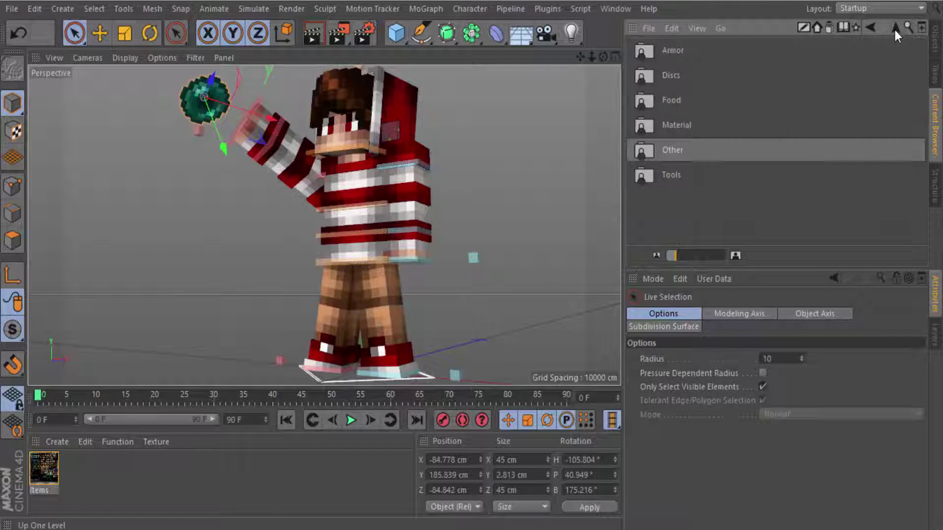
{"action": "left_click", "coordinate": [893, 28]}
{"action": "double_click", "coordinate": [692, 76]}
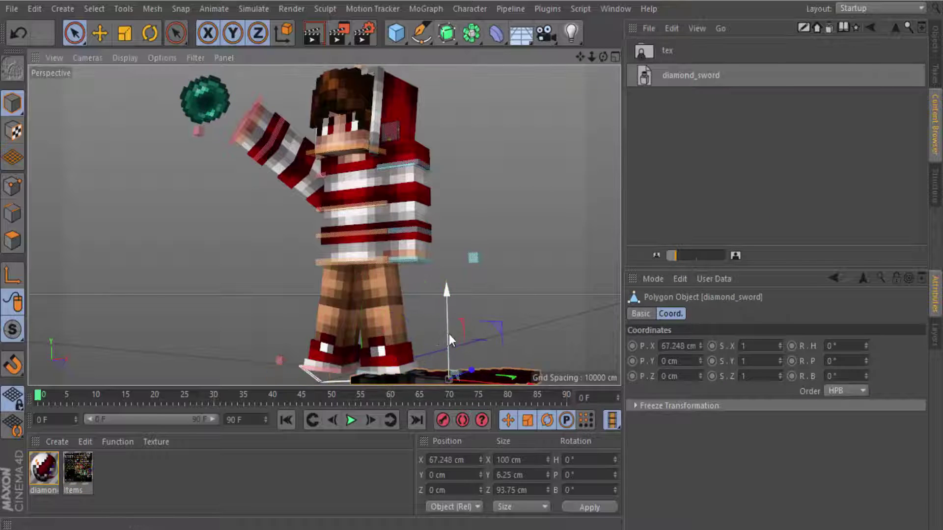
{"action": "mouse_move", "coordinate": [449, 334]}
{"action": "left_mouse_down"}
{"action": "mouse_move", "coordinate": [499, 203]}
{"action": "mouse_move", "coordinate": [582, 202]}
{"action": "left_mouse_up"}
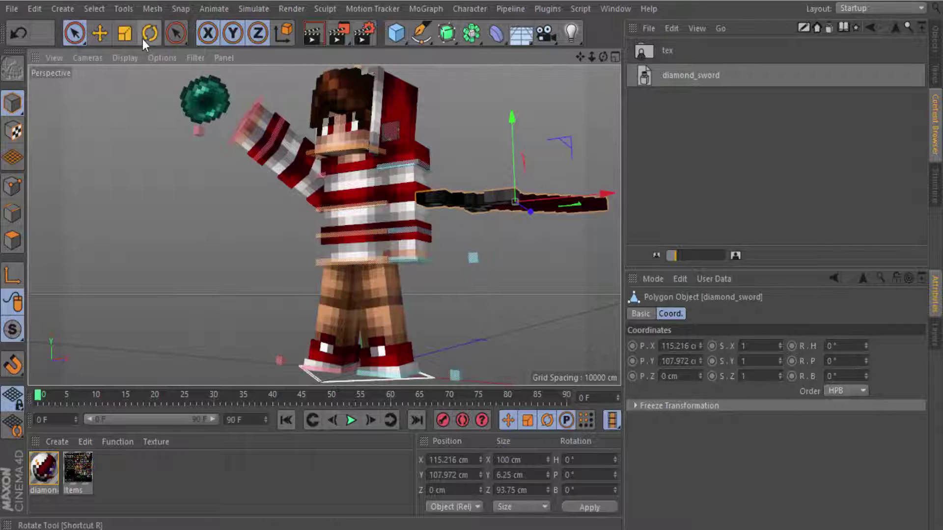
{"action": "left_click_drag", "start_coordinate": [545, 195], "coordinate": [607, 200]}
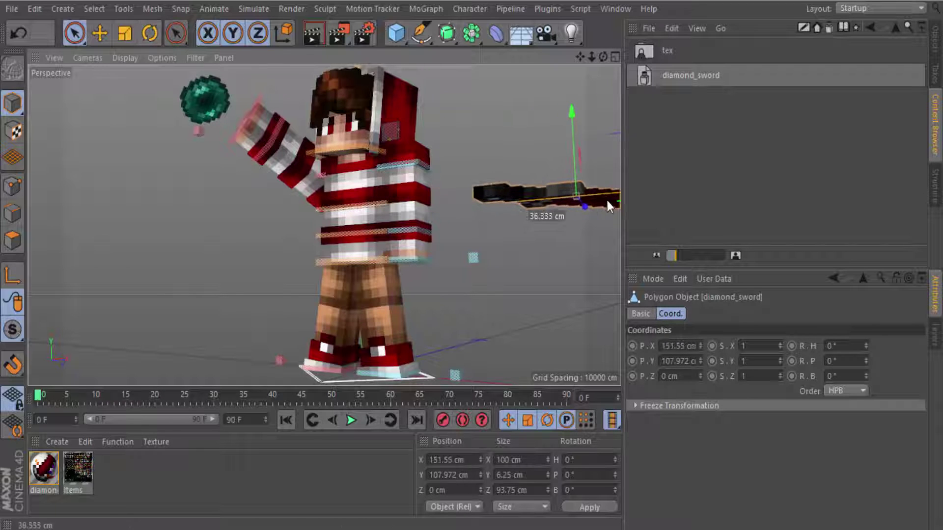
{"action": "left_click", "coordinate": [413, 253]}
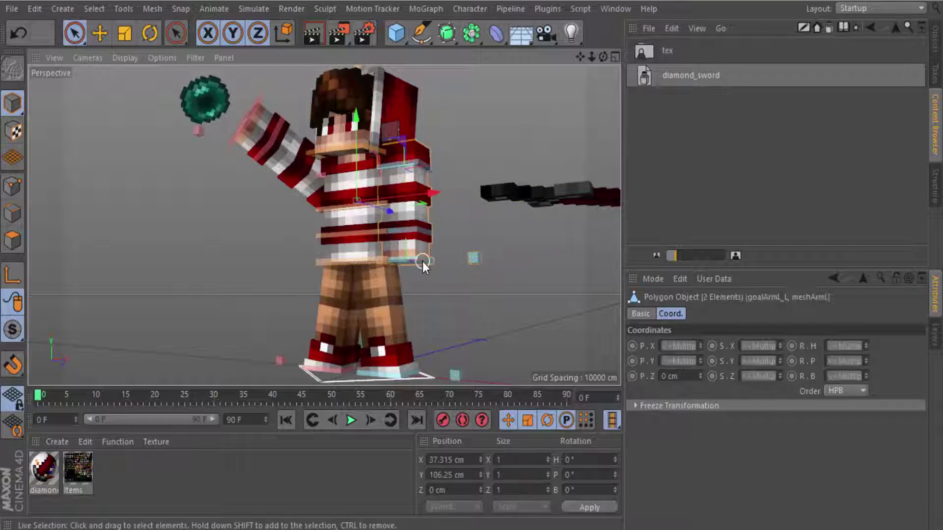
{"action": "left_click_drag", "start_coordinate": [414, 222], "coordinate": [396, 157]}
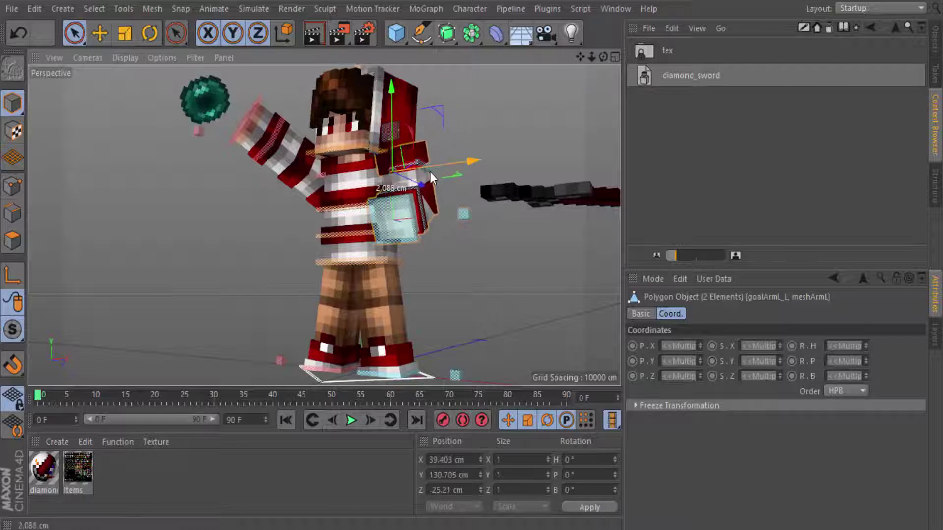
Raise the character's left arm up and outward toward the sword
{"action": "mouse_move", "coordinate": [396, 157]}
{"action": "left_mouse_down"}
{"action": "mouse_move", "coordinate": [424, 183]}
{"action": "mouse_move", "coordinate": [396, 160]}
{"action": "left_mouse_up"}
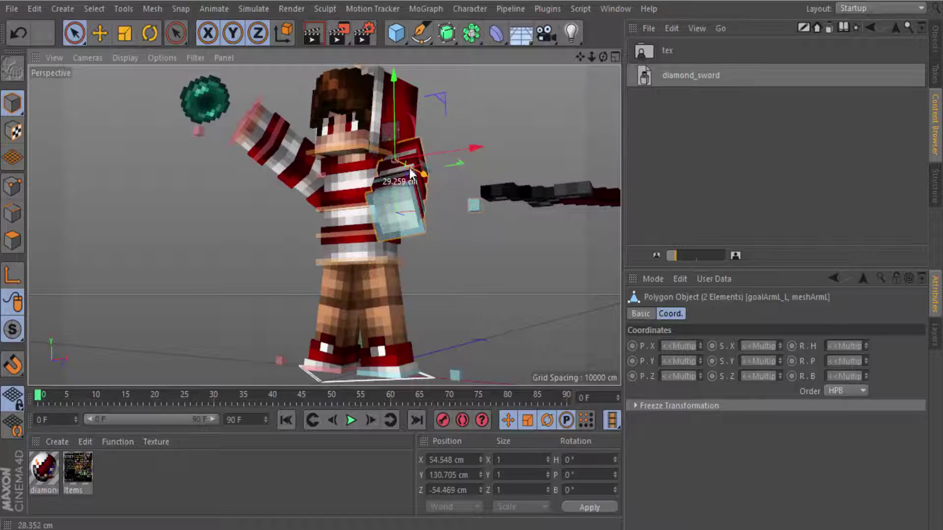
{"action": "left_click", "coordinate": [99, 37]}
{"action": "left_click_drag", "start_coordinate": [420, 240], "coordinate": [449, 234]}
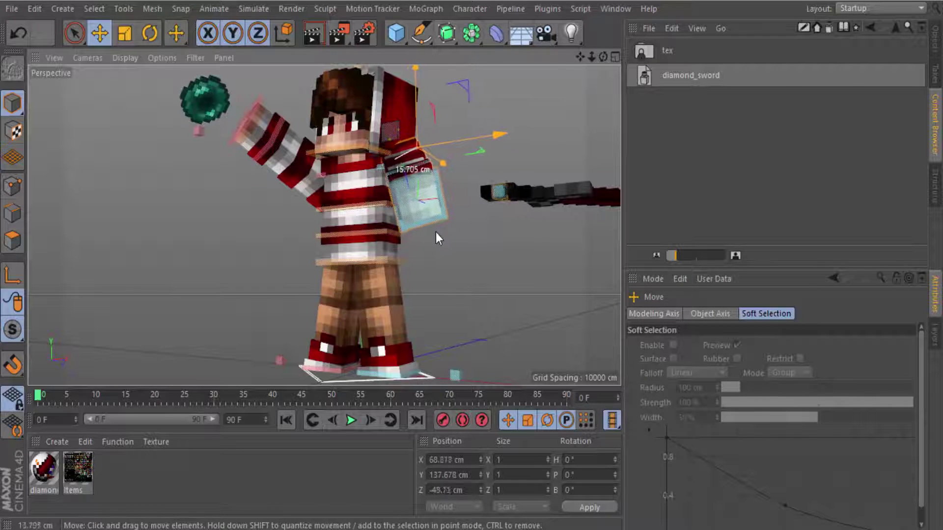
{"action": "left_click_drag", "start_coordinate": [449, 234], "coordinate": [449, 237]}
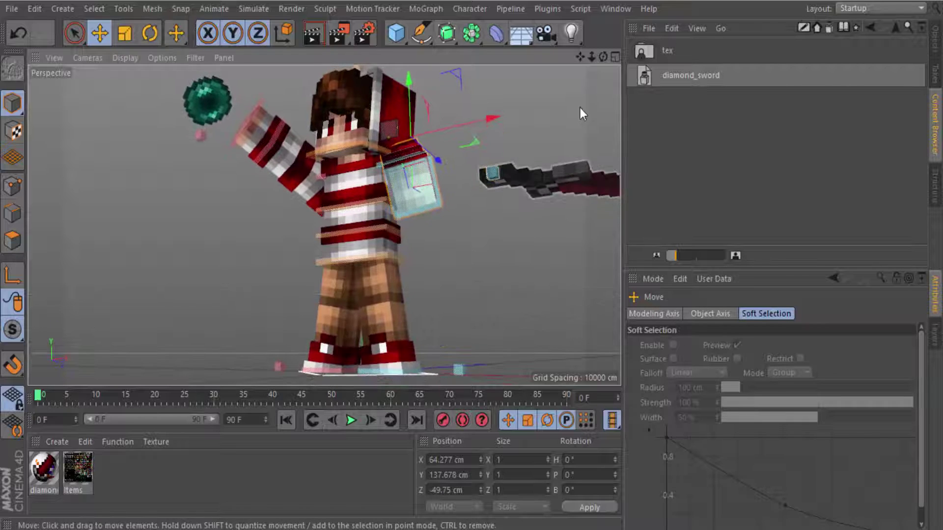
{"action": "left_click_drag", "start_coordinate": [591, 58], "coordinate": [588, 58]}
{"action": "scroll", "coordinate": [325, 225], "scroll_direction": "up", "scroll_amount": 3}
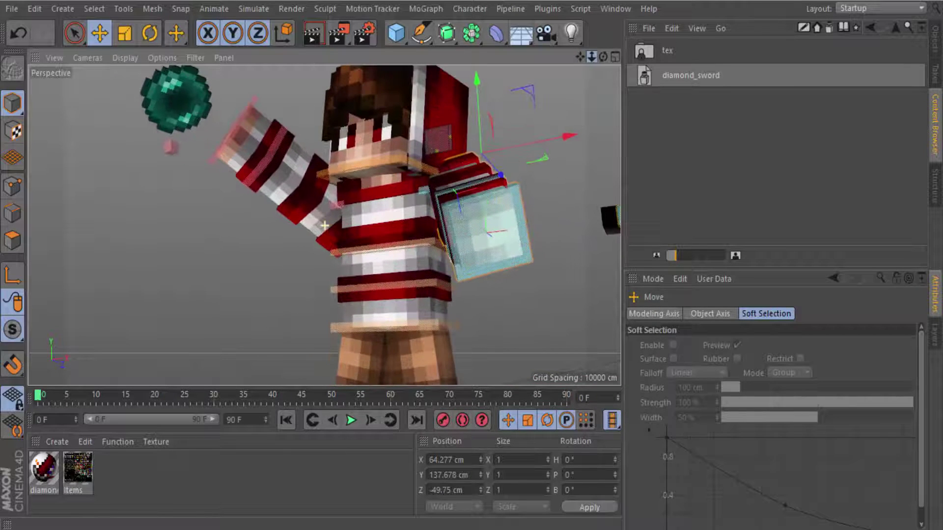
Reframe the view with the Objects list shown and select diamond_sword
{"action": "left_click", "coordinate": [936, 47]}
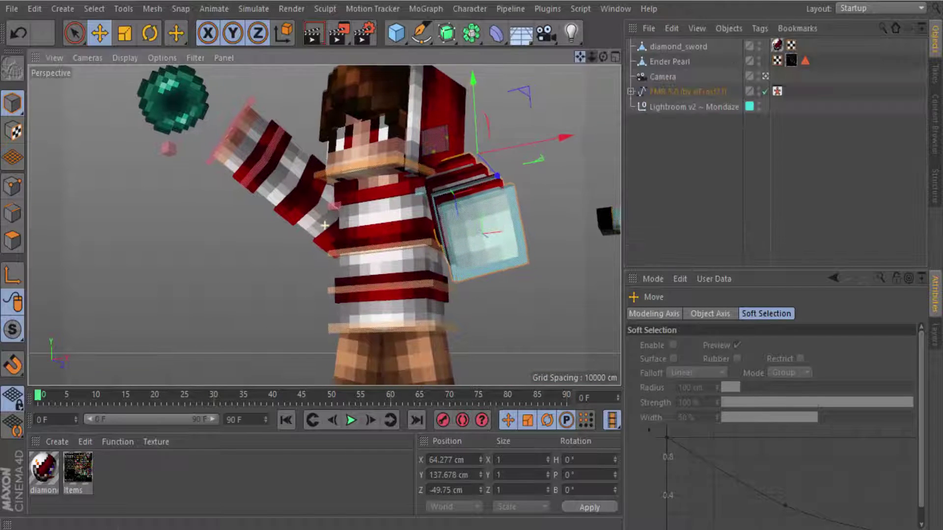
{"action": "left_click_drag", "start_coordinate": [307, 223], "coordinate": [538, 152], "text": "alt"}
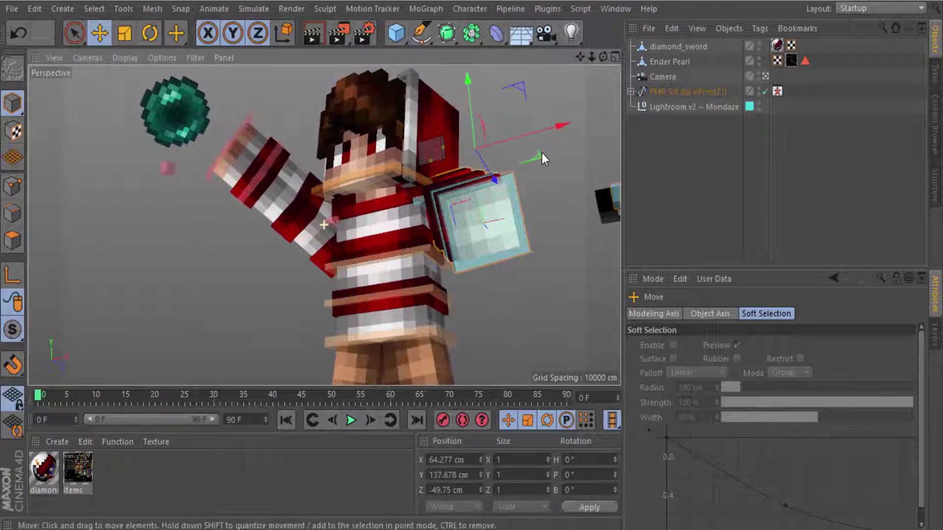
{"action": "left_click_drag", "start_coordinate": [590, 57], "coordinate": [560, 240]}
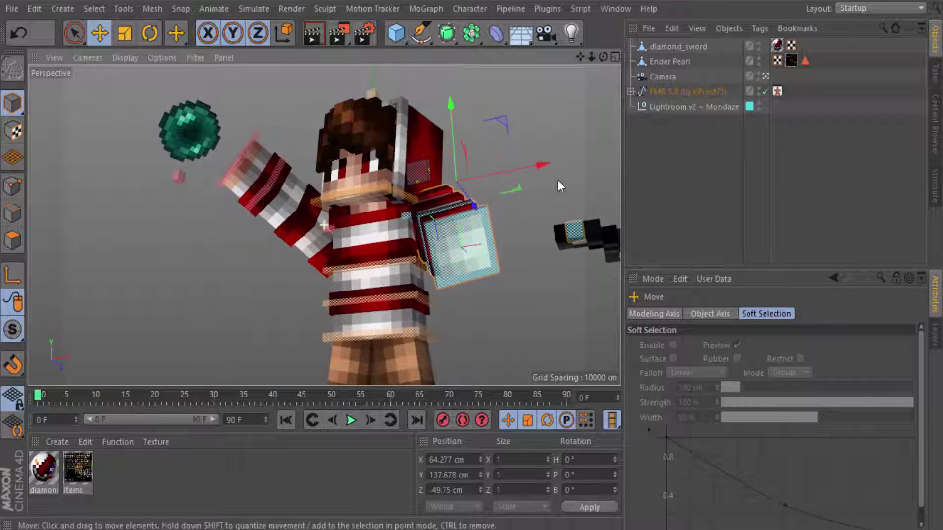
{"action": "left_click", "coordinate": [559, 240]}
{"action": "left_click", "coordinate": [152, 34]}
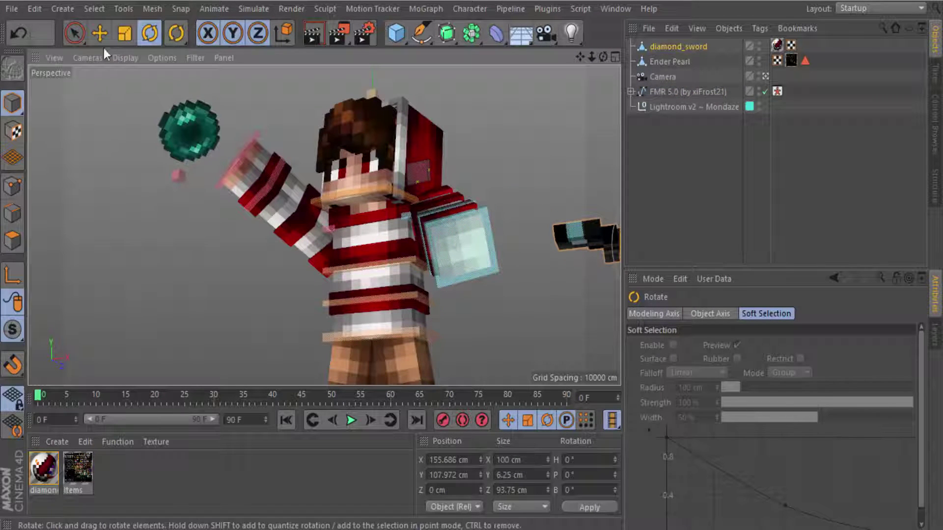
Move the diamond sword into the hand and turn it toward a grip angle
{"action": "left_click", "coordinate": [100, 33]}
{"action": "mouse_move", "coordinate": [484, 295]}
{"action": "left_mouse_down"}
{"action": "mouse_move", "coordinate": [330, 275]}
{"action": "mouse_move", "coordinate": [263, 281]}
{"action": "left_mouse_up"}
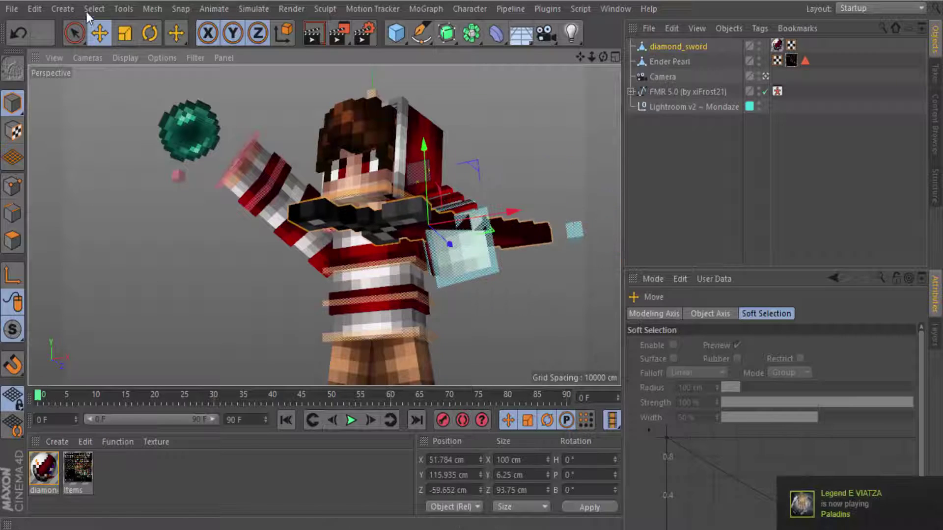
{"action": "key", "text": "r"}
{"action": "mouse_move", "coordinate": [446, 208]}
{"action": "left_mouse_down"}
{"action": "mouse_move", "coordinate": [240, 222]}
{"action": "mouse_move", "coordinate": [161, 255]}
{"action": "mouse_move", "coordinate": [219, 294]}
{"action": "mouse_move", "coordinate": [296, 275]}
{"action": "mouse_move", "coordinate": [285, 222]}
{"action": "left_mouse_up"}
{"action": "left_click_drag", "start_coordinate": [411, 235], "coordinate": [413, 269]}
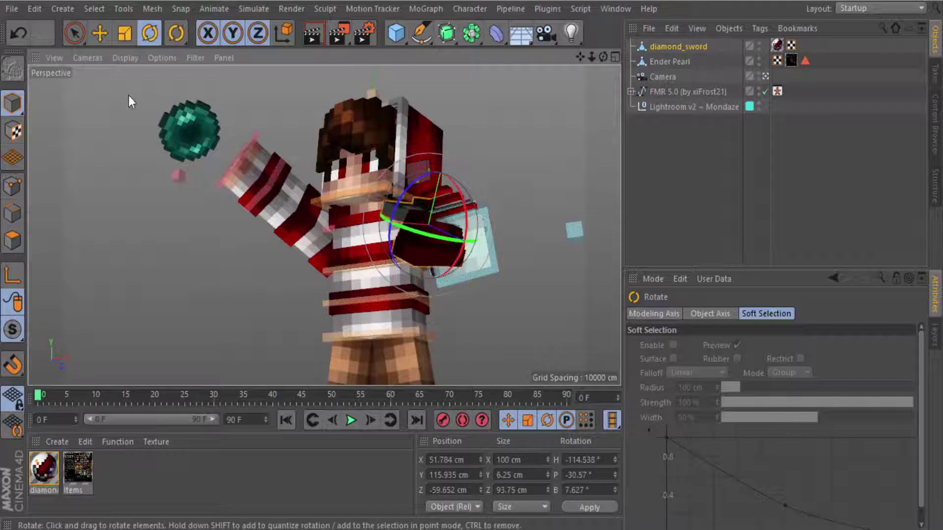
{"action": "left_click", "coordinate": [74, 32]}
{"action": "left_click_drag", "start_coordinate": [449, 236], "coordinate": [481, 248]}
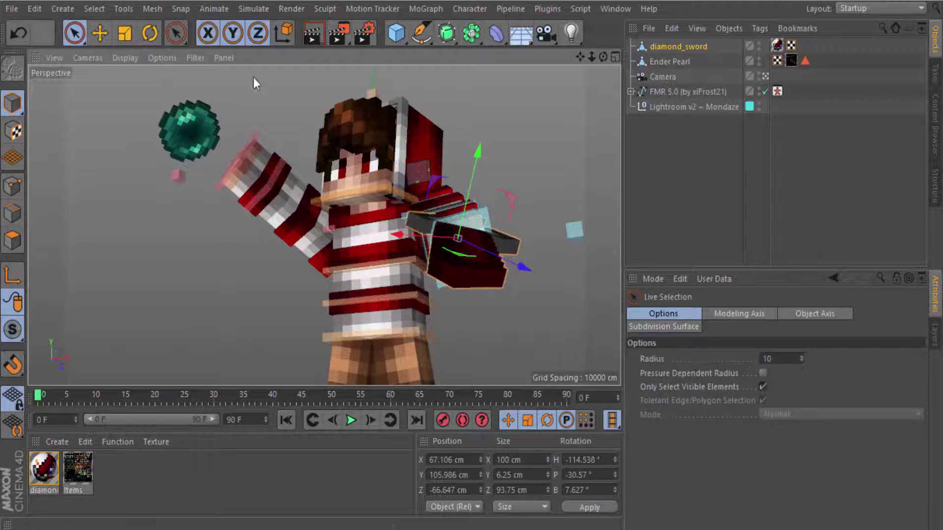
Zoom in on the sword, lower it slightly and adjust its rotation
{"action": "left_click", "coordinate": [765, 76]}
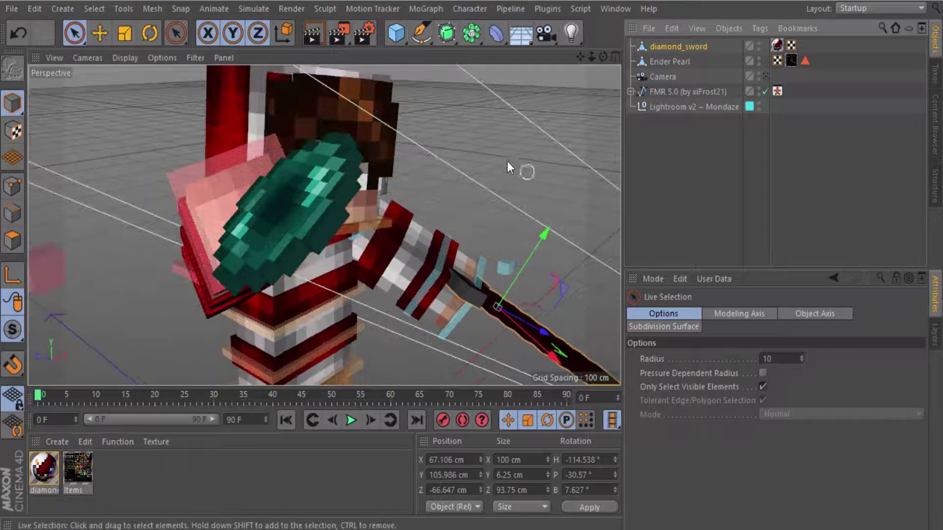
{"action": "mouse_move", "coordinate": [507, 161]}
{"action": "left_mouse_down", "text": "alt"}
{"action": "mouse_move", "coordinate": [352, 149]}
{"action": "mouse_move", "coordinate": [519, 54]}
{"action": "left_mouse_up", "text": "alt"}
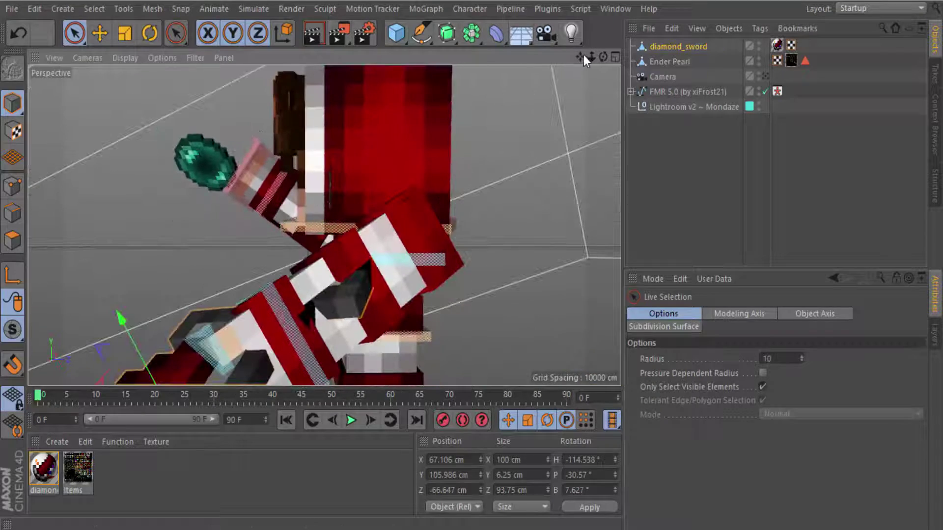
{"action": "left_click_drag", "start_coordinate": [581, 57], "coordinate": [549, 83]}
{"action": "mouse_move", "coordinate": [587, 81]}
{"action": "left_mouse_down", "text": "alt"}
{"action": "mouse_move", "coordinate": [511, 229]}
{"action": "mouse_move", "coordinate": [496, 290]}
{"action": "mouse_move", "coordinate": [537, 276]}
{"action": "mouse_move", "coordinate": [449, 256]}
{"action": "left_mouse_up", "text": "alt"}
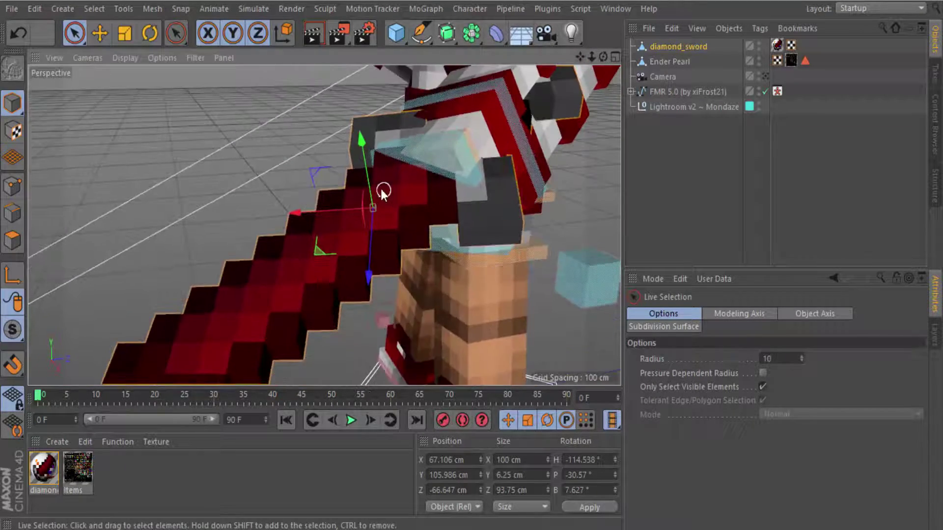
{"action": "left_click_drag", "start_coordinate": [369, 188], "coordinate": [375, 204]}
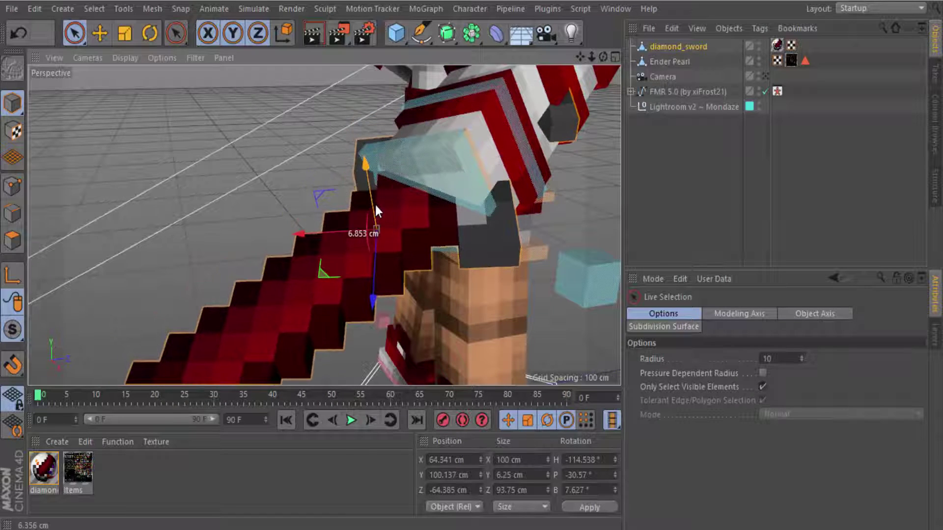
{"action": "left_click", "coordinate": [150, 35]}
{"action": "mouse_move", "coordinate": [313, 302]}
{"action": "left_mouse_down"}
{"action": "mouse_move", "coordinate": [319, 309]}
{"action": "mouse_move", "coordinate": [332, 285]}
{"action": "left_mouse_up"}
{"action": "left_click_drag", "start_coordinate": [390, 224], "coordinate": [396, 226]}
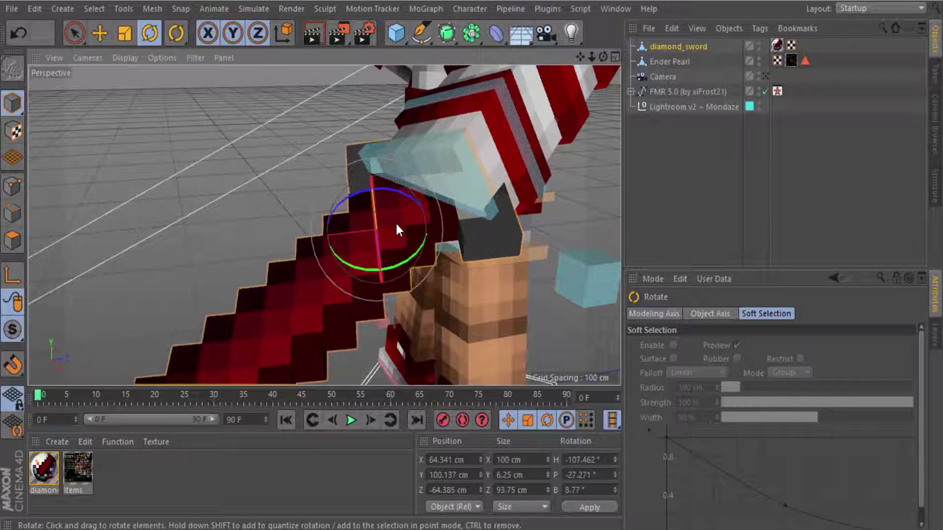
Fine-tune the sword's tilt to H -113.019°, P -22.765°, B 25.214°, then deselect
{"action": "left_click", "coordinate": [766, 76]}
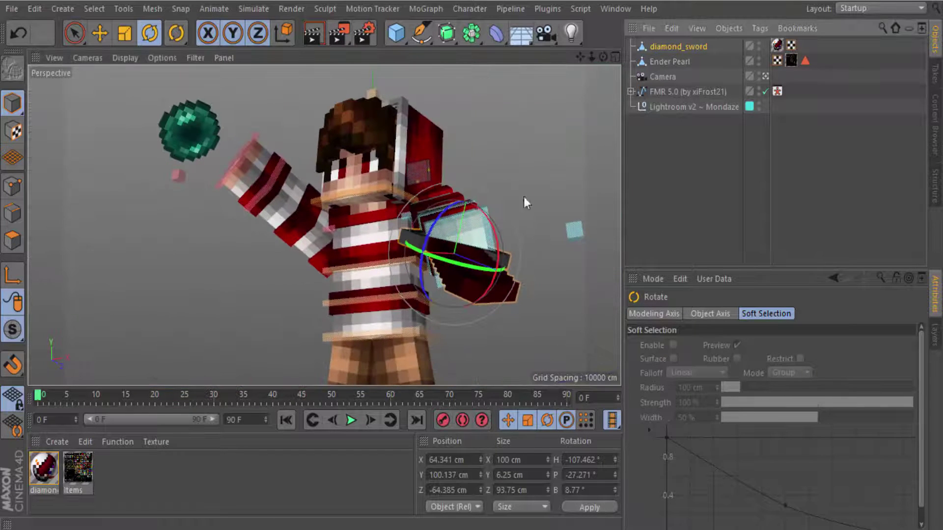
{"action": "mouse_move", "coordinate": [443, 293]}
{"action": "left_mouse_down"}
{"action": "mouse_move", "coordinate": [456, 302]}
{"action": "mouse_move", "coordinate": [410, 222]}
{"action": "mouse_move", "coordinate": [408, 234]}
{"action": "mouse_move", "coordinate": [410, 250]}
{"action": "mouse_move", "coordinate": [463, 225]}
{"action": "mouse_move", "coordinate": [451, 212]}
{"action": "mouse_move", "coordinate": [444, 220]}
{"action": "mouse_move", "coordinate": [451, 216]}
{"action": "left_mouse_up"}
{"action": "left_click_drag", "start_coordinate": [520, 188], "coordinate": [514, 181], "text": "alt"}
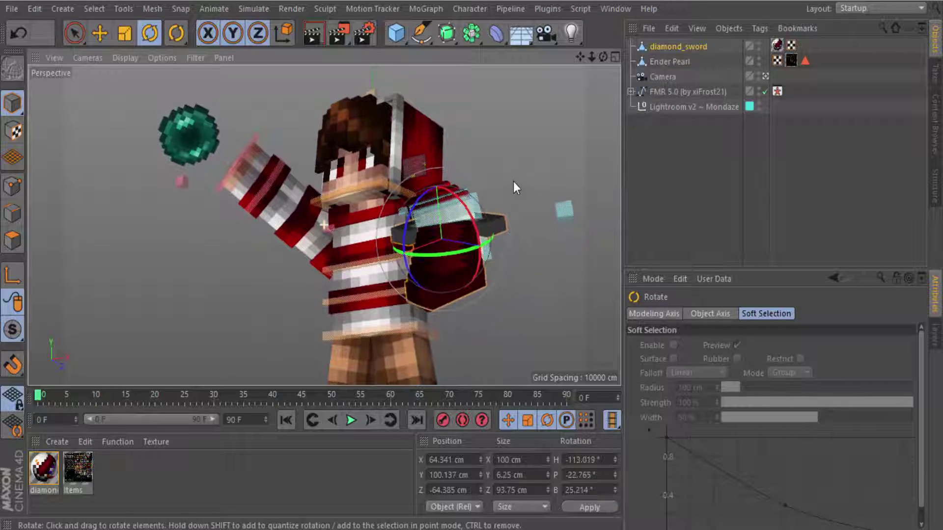
{"action": "left_click_drag", "start_coordinate": [592, 56], "coordinate": [568, 81]}
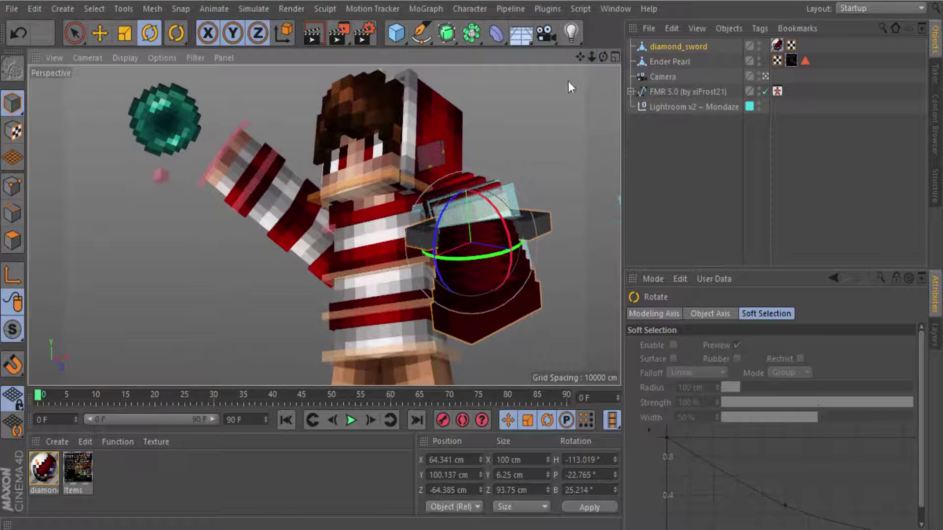
{"action": "left_click", "coordinate": [549, 131]}
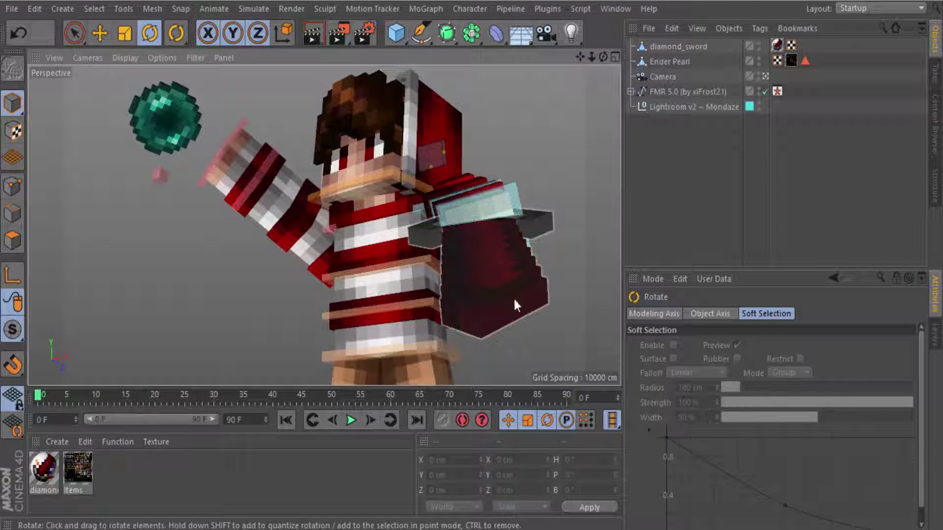
Tilt the head via controlNeck to about H 345.955°, P 3.325°, B 8.584°, undoing a trial raise
{"action": "left_click", "coordinate": [363, 177]}
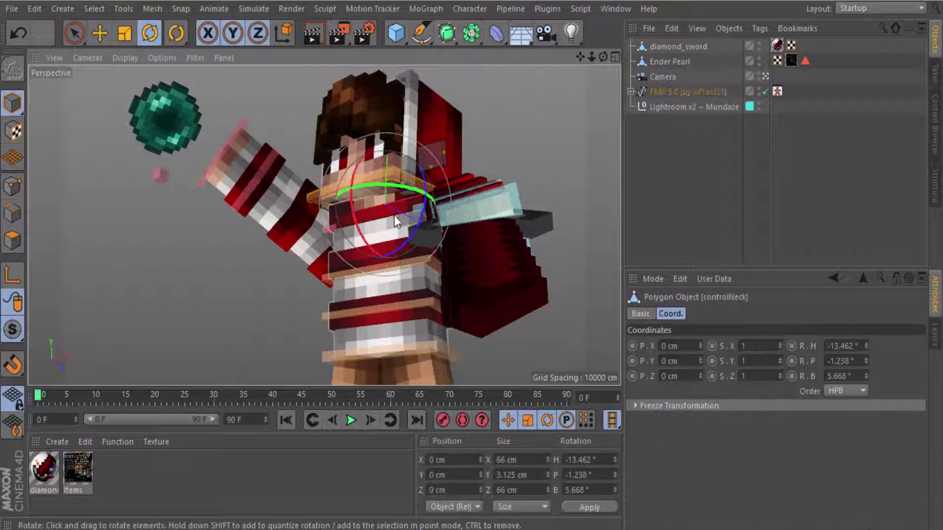
{"action": "left_click_drag", "start_coordinate": [394, 222], "coordinate": [393, 223]}
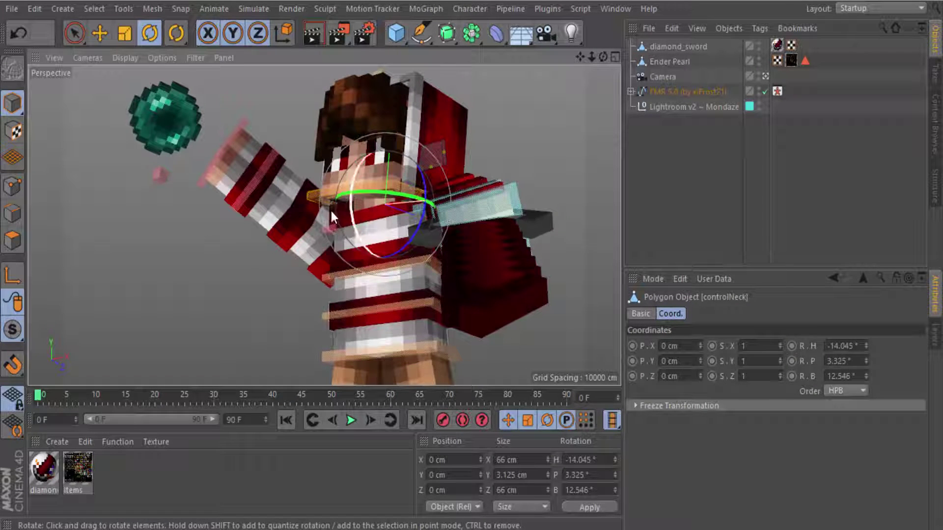
{"action": "left_click_drag", "start_coordinate": [424, 180], "coordinate": [424, 177]}
{"action": "left_click_drag", "start_coordinate": [81, 39], "coordinate": [79, 39]}
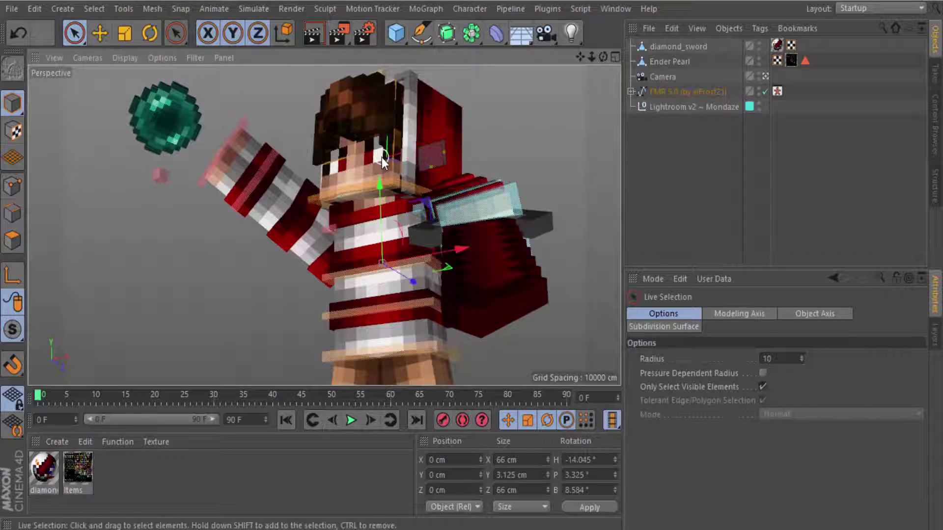
{"action": "left_click_drag", "start_coordinate": [378, 157], "coordinate": [387, 137]}
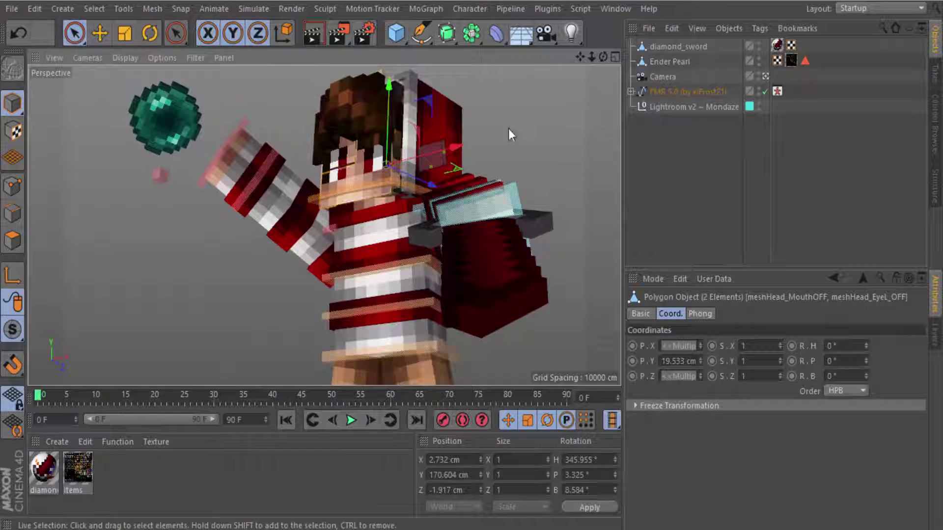
{"action": "left_click", "coordinate": [540, 125]}
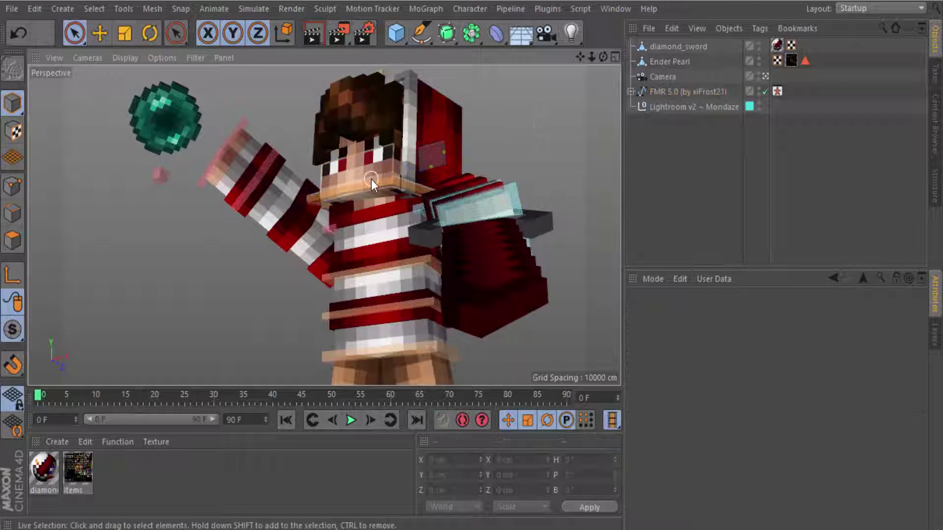
{"action": "mouse_move", "coordinate": [375, 182]}
{"action": "left_mouse_down"}
{"action": "mouse_move", "coordinate": [393, 181]}
{"action": "mouse_move", "coordinate": [385, 164]}
{"action": "mouse_move", "coordinate": [390, 228]}
{"action": "left_mouse_up"}
{"action": "key", "text": "ctrl+z"}
{"action": "key", "text": "ctrl+z"}
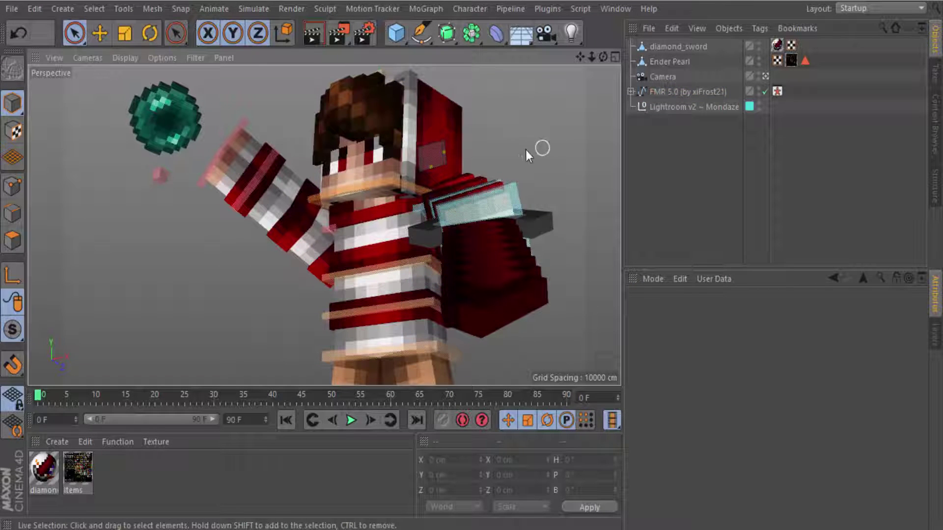
Orbit the view and try lowering the camera and neck, then undo it
{"action": "left_click", "coordinate": [765, 77]}
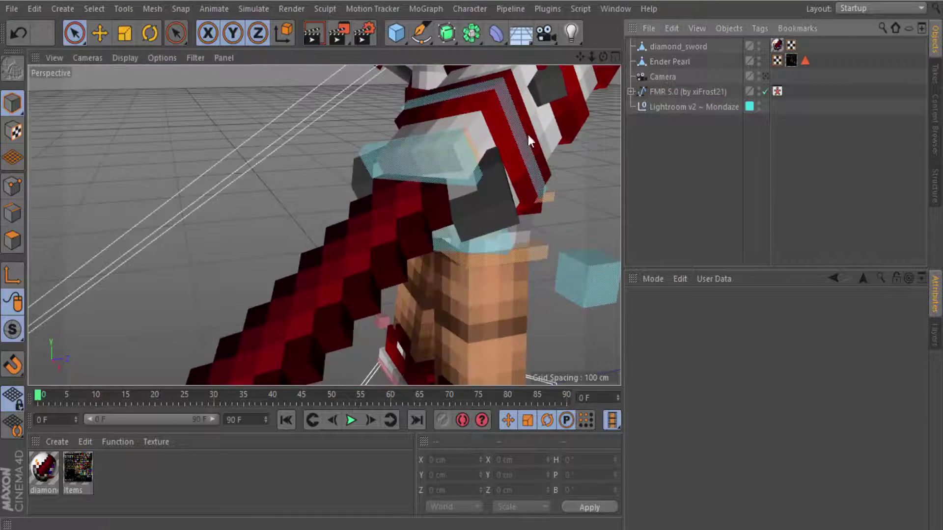
{"action": "mouse_move", "coordinate": [307, 174]}
{"action": "left_mouse_down", "text": "alt"}
{"action": "mouse_move", "coordinate": [354, 154]}
{"action": "mouse_move", "coordinate": [352, 137]}
{"action": "mouse_move", "coordinate": [334, 139]}
{"action": "left_mouse_up", "text": "alt"}
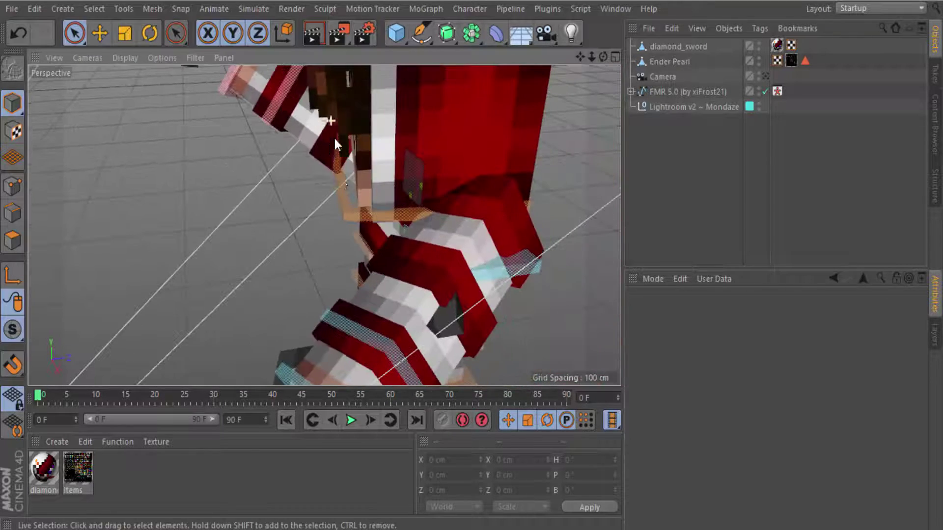
{"action": "left_click", "coordinate": [340, 193]}
{"action": "left_click", "coordinate": [663, 76], "text": "ctrl"}
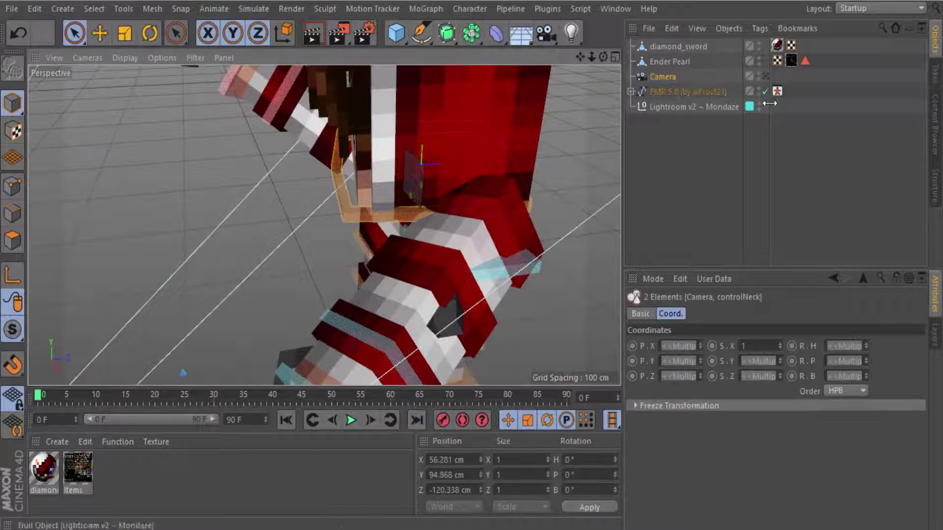
{"action": "left_click", "coordinate": [765, 76]}
{"action": "mouse_move", "coordinate": [383, 145]}
{"action": "left_mouse_down"}
{"action": "mouse_move", "coordinate": [346, 241]}
{"action": "mouse_move", "coordinate": [336, 228]}
{"action": "mouse_move", "coordinate": [352, 168]}
{"action": "mouse_move", "coordinate": [399, 185]}
{"action": "mouse_move", "coordinate": [396, 200]}
{"action": "mouse_move", "coordinate": [471, 194]}
{"action": "mouse_move", "coordinate": [571, 213]}
{"action": "left_mouse_up"}
{"action": "key", "text": "ctrl+z"}
Try rotating the selected head parts, undo the rotation, and deselect
{"action": "left_click", "coordinate": [533, 172]}
{"action": "key", "text": "r"}
{"action": "key", "text": "ctrl+z"}
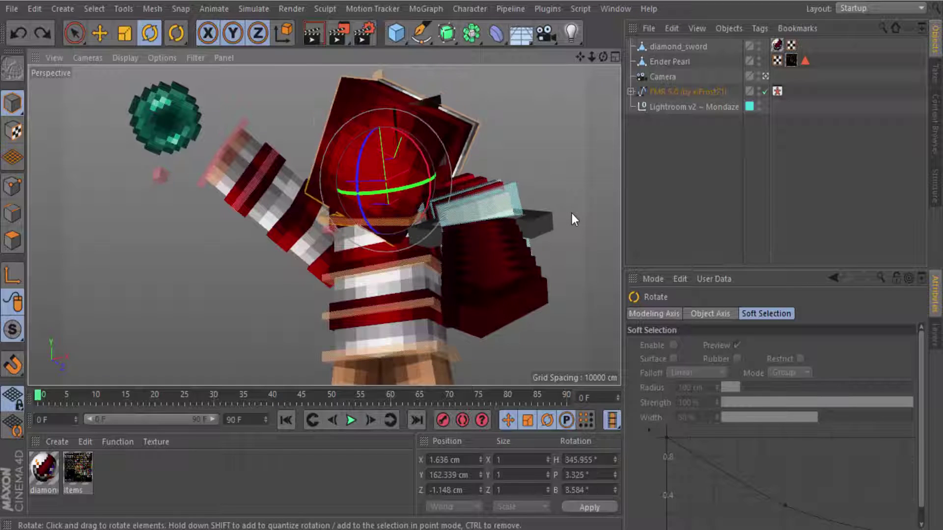
{"action": "key", "text": "ctrl+z"}
{"action": "left_click", "coordinate": [534, 149]}
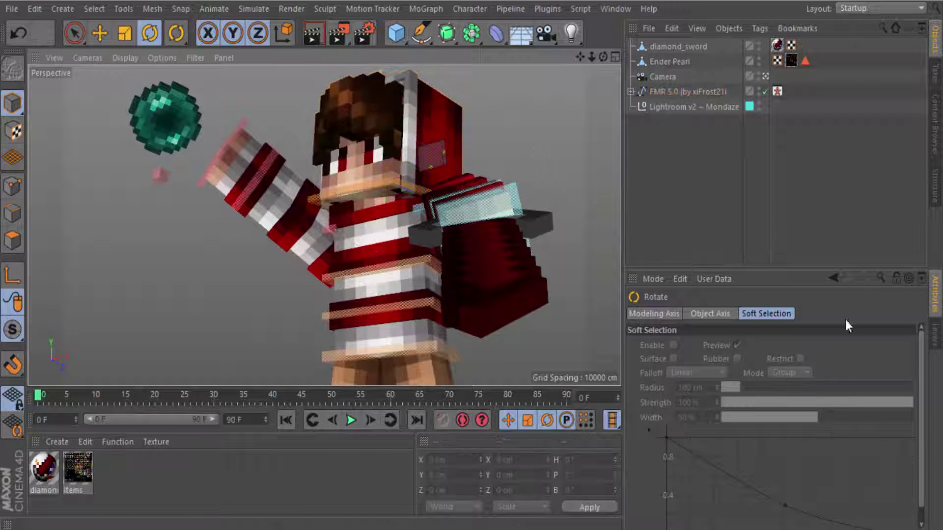
Turn the head via the neck control to about H -17.835°, P 8.895°, B 11.291°
{"action": "left_click", "coordinate": [934, 334]}
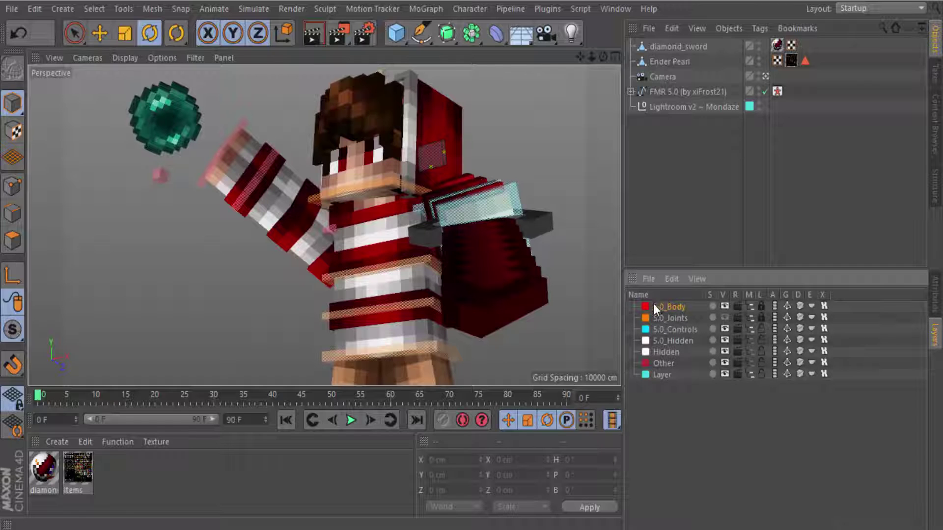
{"action": "left_click", "coordinate": [935, 294]}
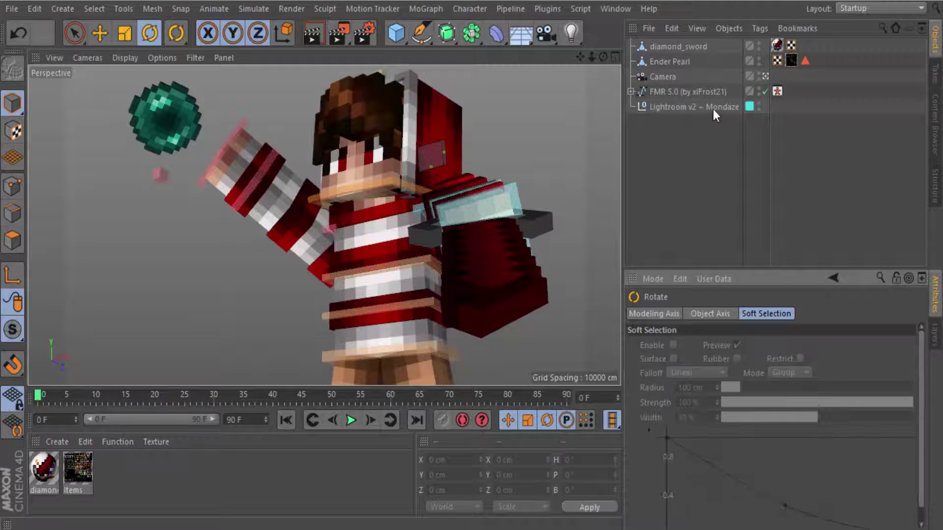
{"action": "left_click", "coordinate": [396, 176]}
{"action": "key", "text": "space"}
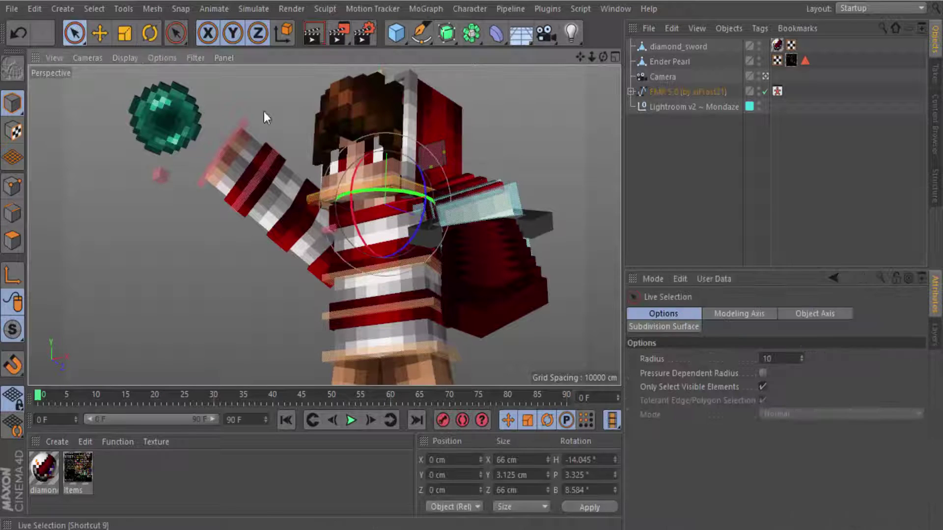
{"action": "left_click_drag", "start_coordinate": [386, 169], "coordinate": [388, 167]}
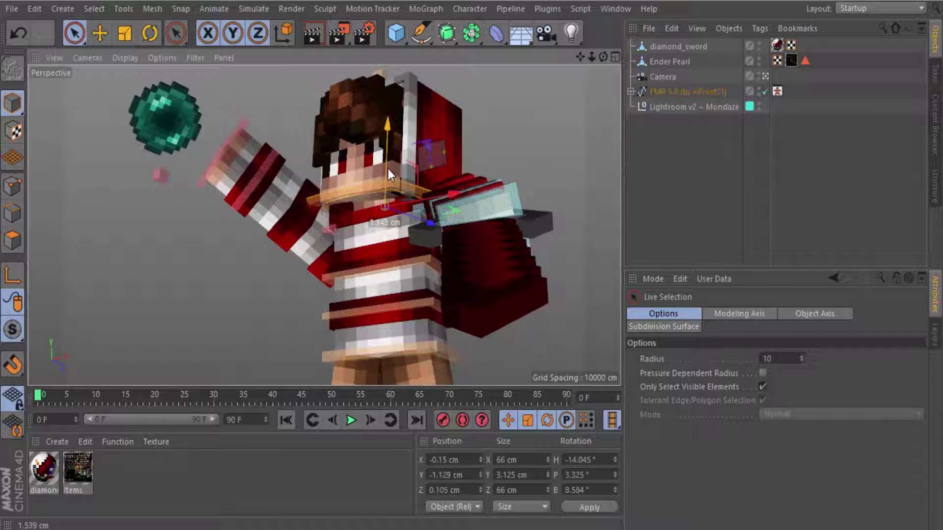
{"action": "left_click", "coordinate": [155, 37]}
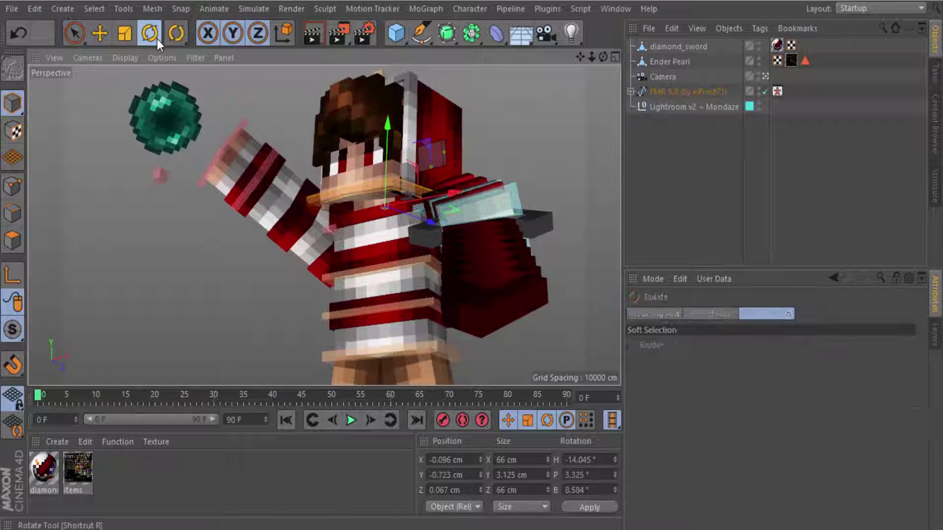
{"action": "left_click_drag", "start_coordinate": [387, 219], "coordinate": [375, 220]}
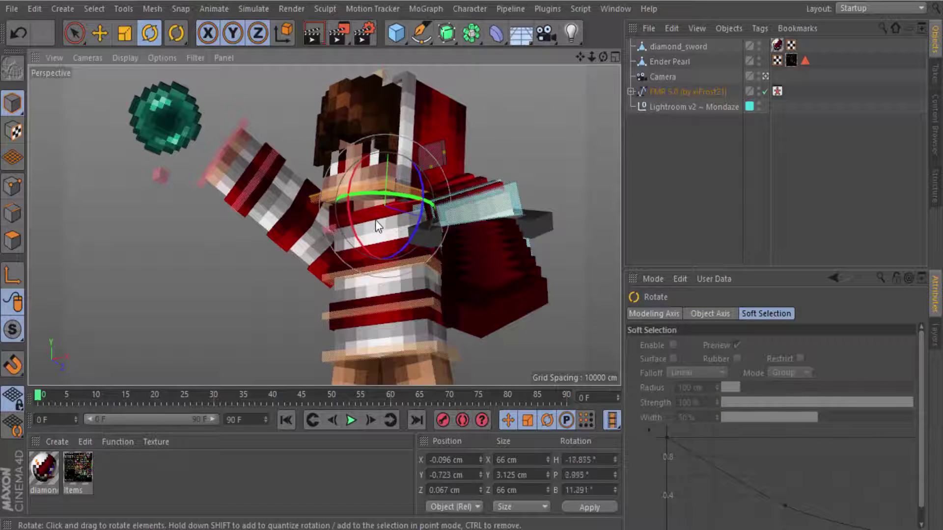
{"action": "left_click", "coordinate": [507, 124]}
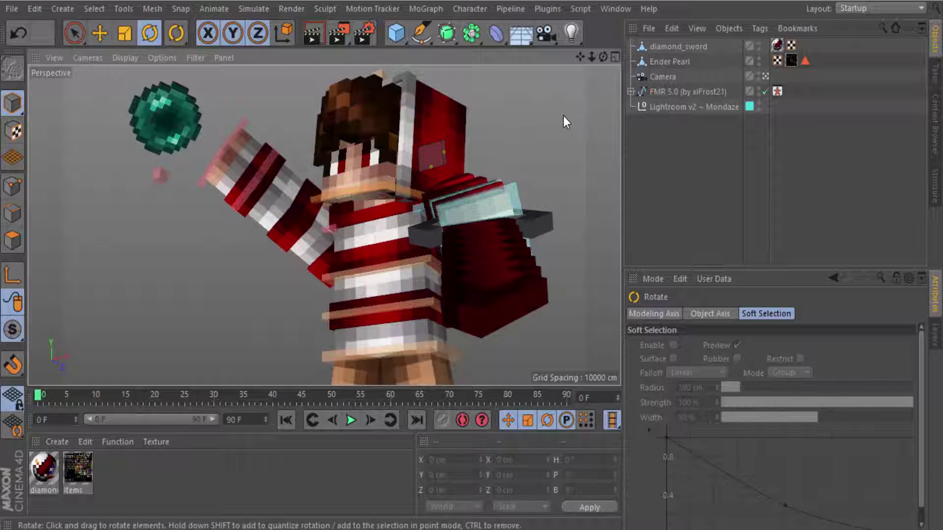
Move the Ender Pearl up and left to about X -89.961, Y 190.59, Z -90.219 cm
{"action": "left_click", "coordinate": [158, 132]}
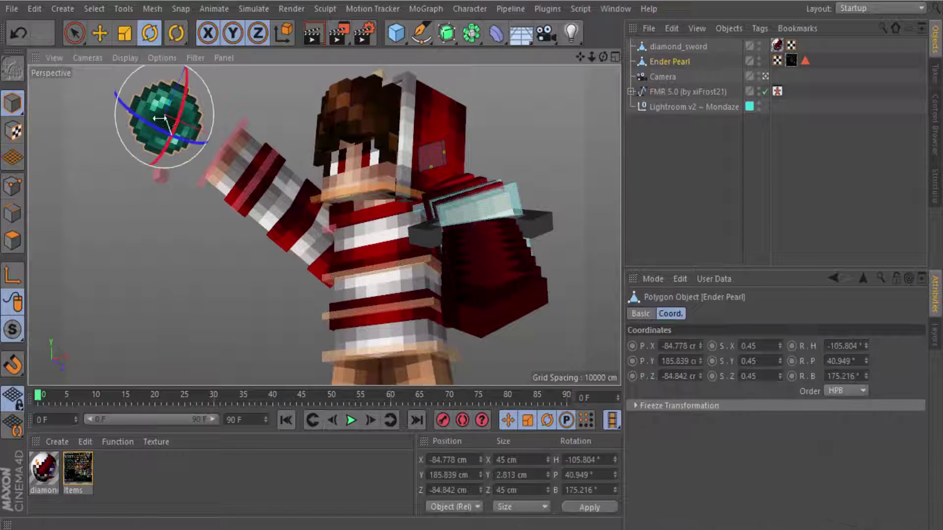
{"action": "left_click", "coordinate": [100, 32]}
{"action": "left_click_drag", "start_coordinate": [185, 236], "coordinate": [173, 229]}
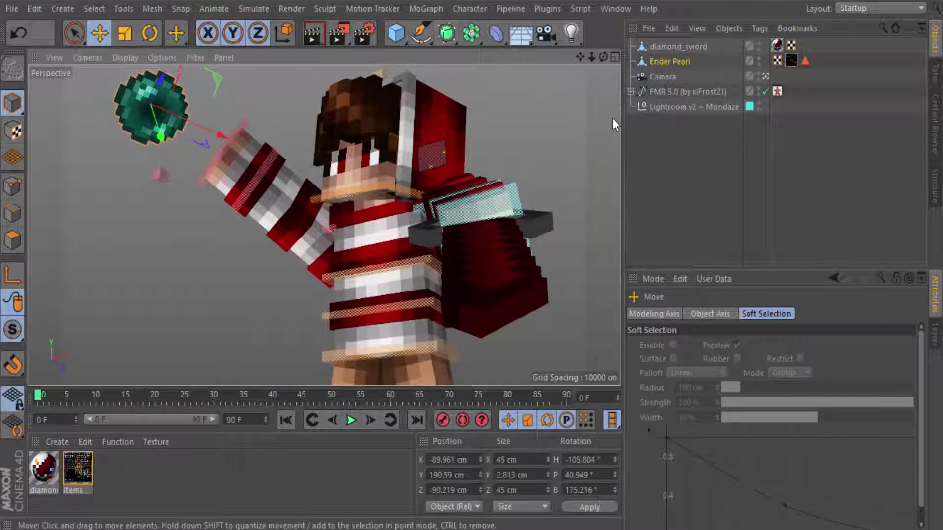
{"action": "left_click", "coordinate": [429, 7]}
{"action": "left_click", "coordinate": [428, 9]}
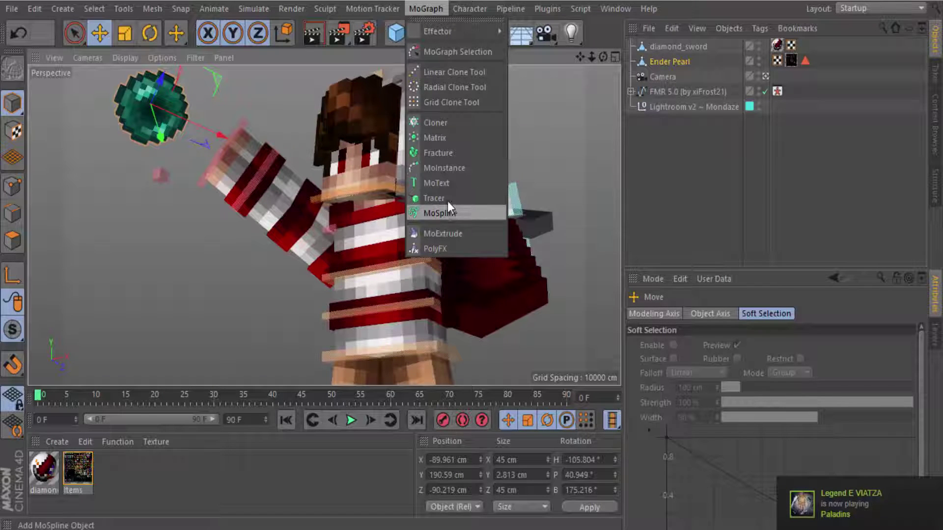
Add a MoText object with Digitalt Medium font and Middle alignment
{"action": "left_click", "coordinate": [443, 186]}
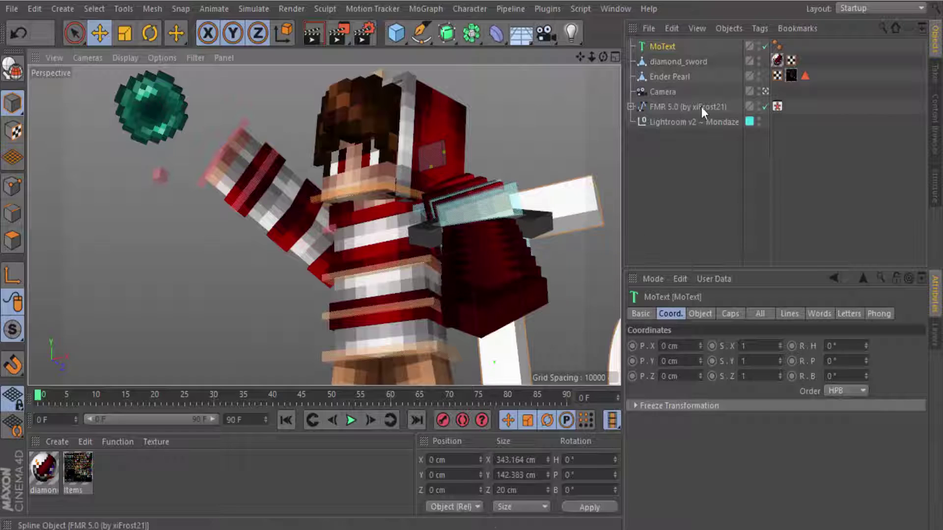
{"action": "left_click", "coordinate": [694, 314]}
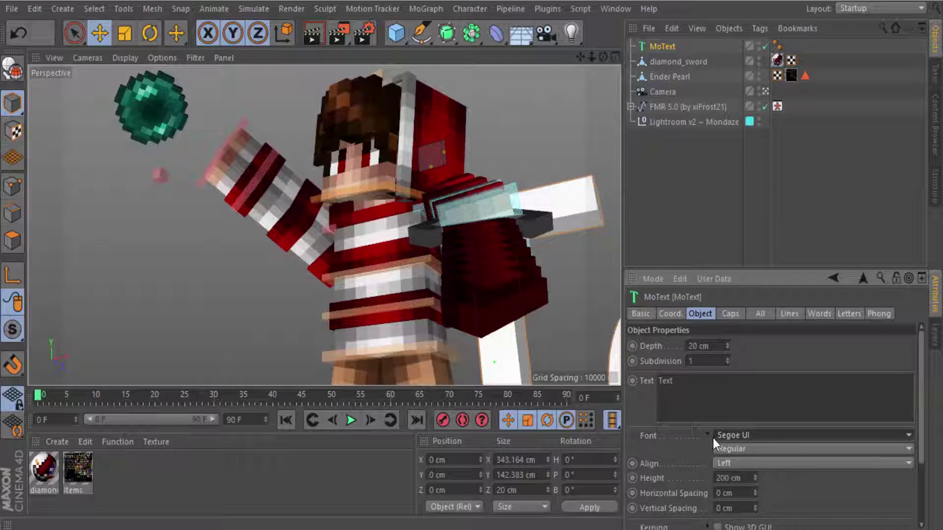
{"action": "left_click", "coordinate": [713, 436]}
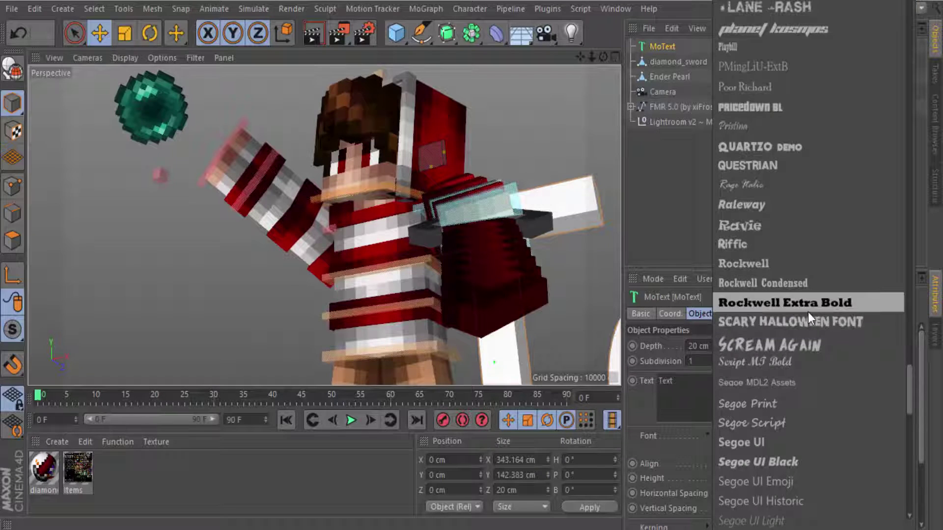
{"action": "scroll", "coordinate": [807, 285], "scroll_direction": "up", "scroll_amount": 5}
{"action": "scroll", "coordinate": [807, 277], "scroll_direction": "up", "scroll_amount": 5}
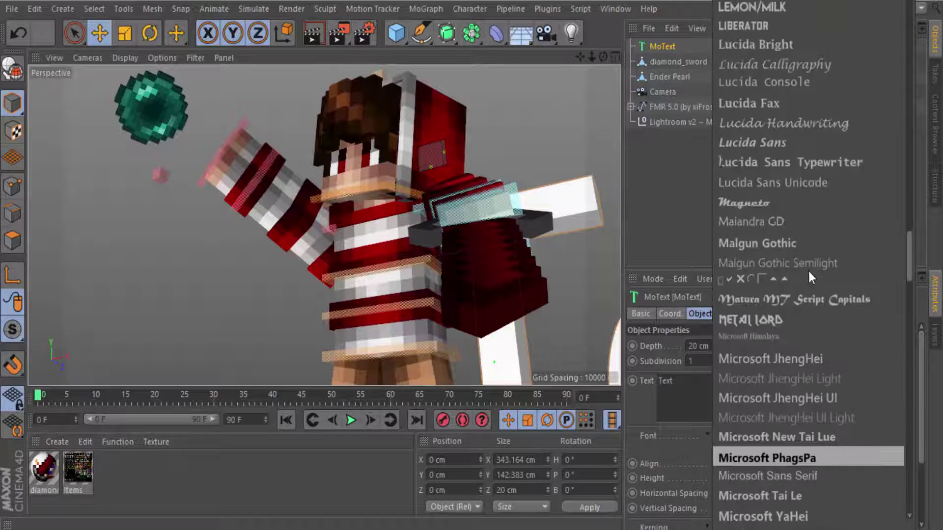
{"action": "scroll", "coordinate": [808, 269], "scroll_direction": "up", "scroll_amount": 10}
{"action": "scroll", "coordinate": [809, 272], "scroll_direction": "up", "scroll_amount": 5}
{"action": "scroll", "coordinate": [809, 272], "scroll_direction": "up", "scroll_amount": 3}
{"action": "scroll", "coordinate": [809, 272], "scroll_direction": "up", "scroll_amount": 3}
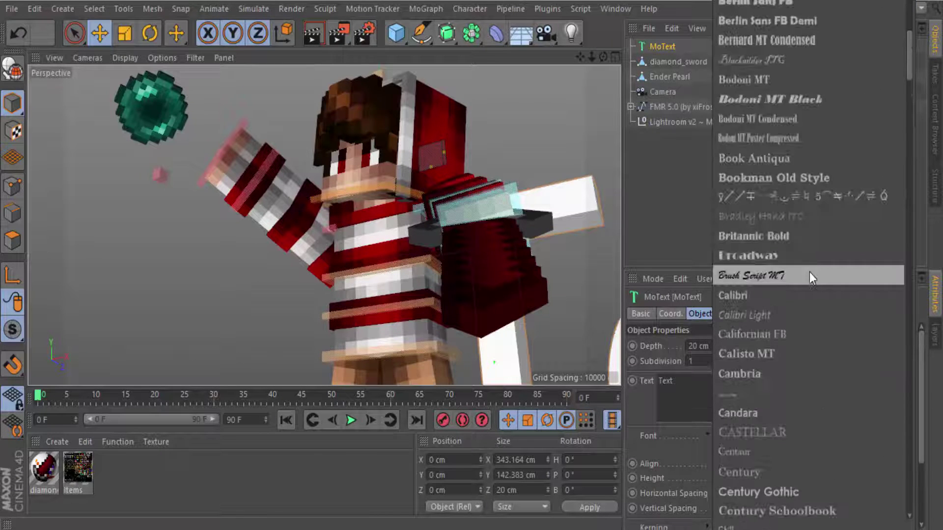
{"action": "scroll", "coordinate": [809, 272], "scroll_direction": "down", "scroll_amount": 4}
{"action": "scroll", "coordinate": [809, 272], "scroll_direction": "down", "scroll_amount": 2}
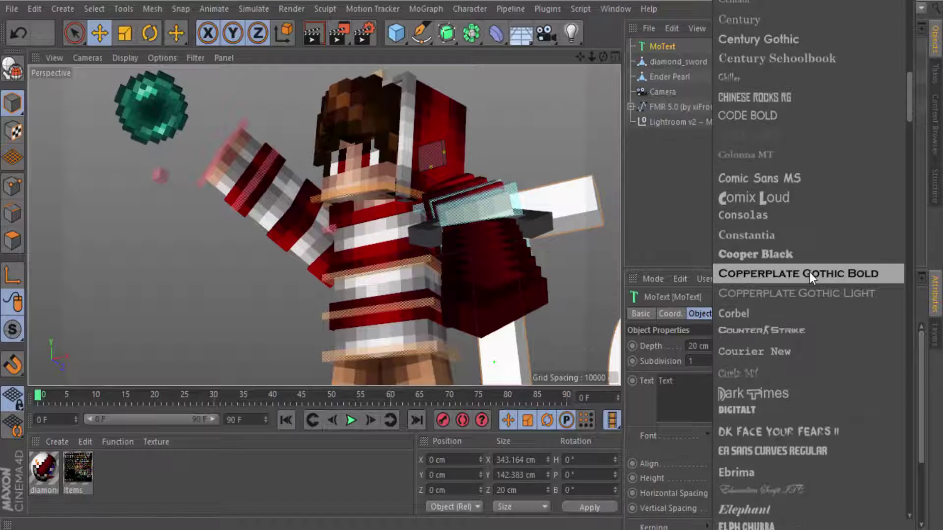
{"action": "left_click", "coordinate": [748, 412]}
{"action": "left_click", "coordinate": [716, 398]}
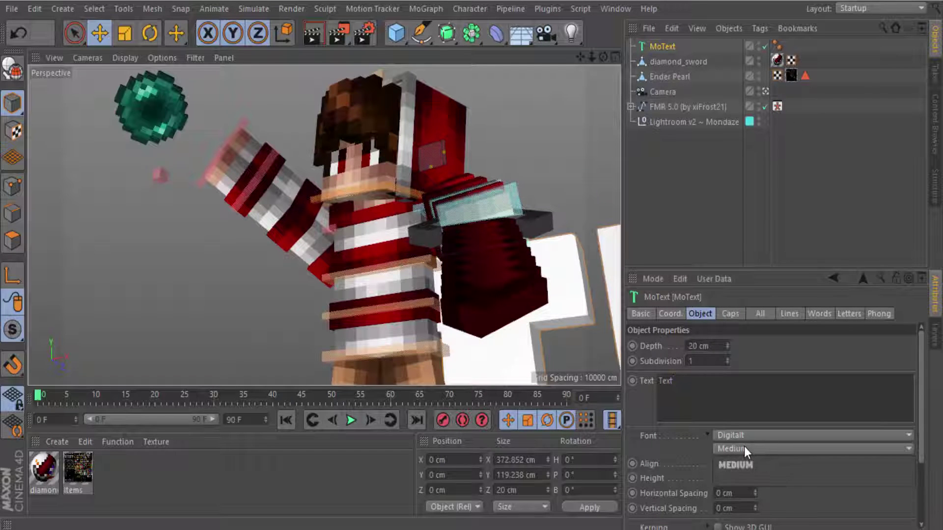
{"action": "left_click", "coordinate": [734, 461]}
{"action": "left_click", "coordinate": [736, 491]}
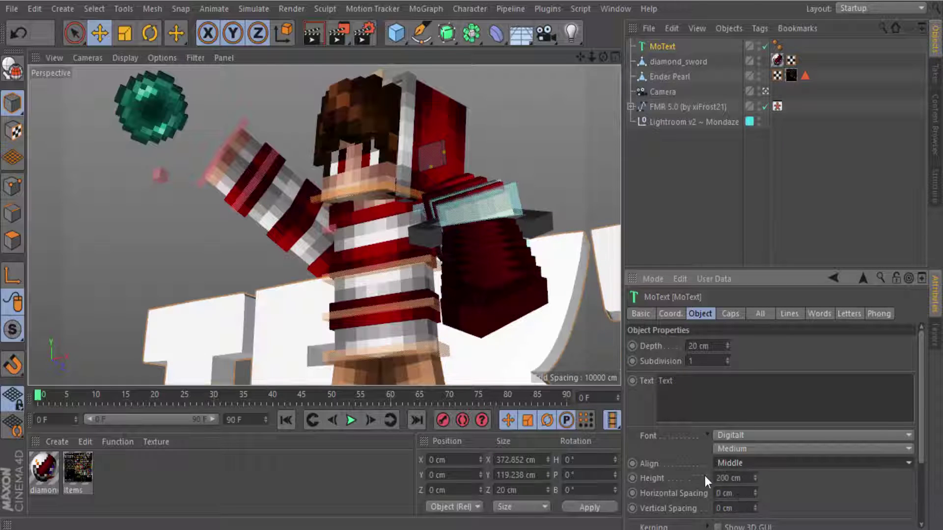
Move the MoText title forward along its Z depth axis
{"action": "left_click", "coordinate": [764, 91]}
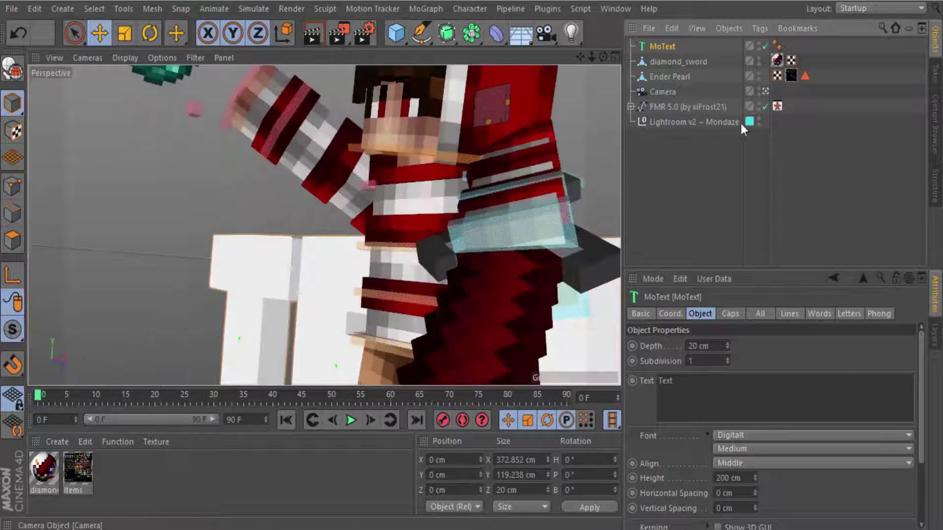
{"action": "left_click_drag", "start_coordinate": [590, 57], "coordinate": [575, 54]}
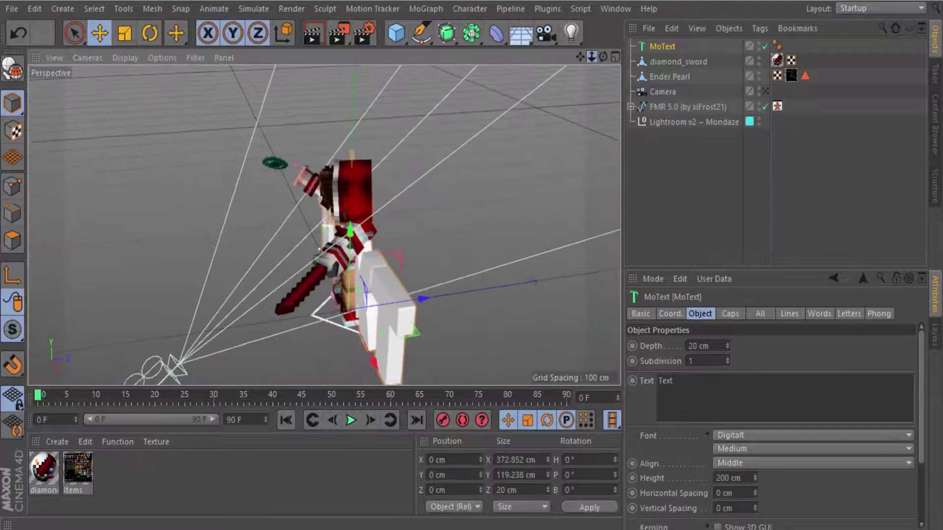
{"action": "left_click_drag", "start_coordinate": [423, 253], "coordinate": [373, 259]}
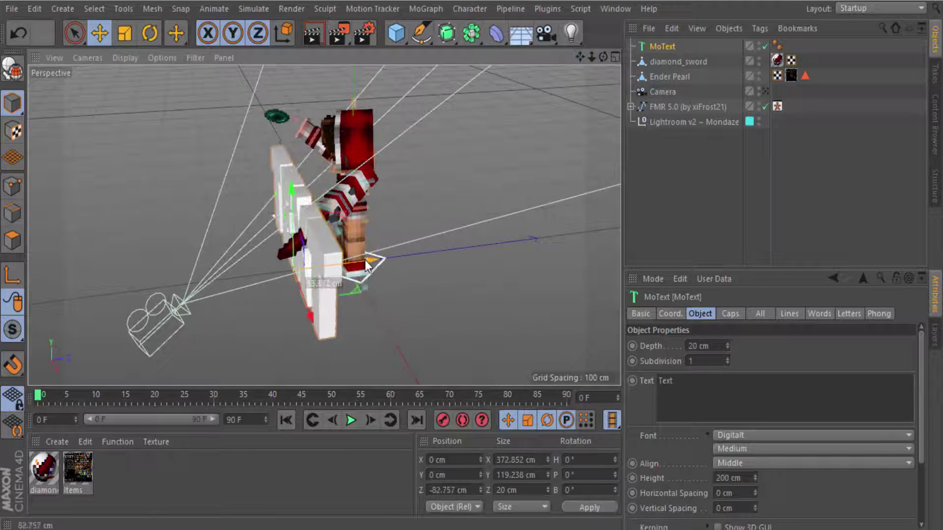
{"action": "left_click", "coordinate": [764, 92]}
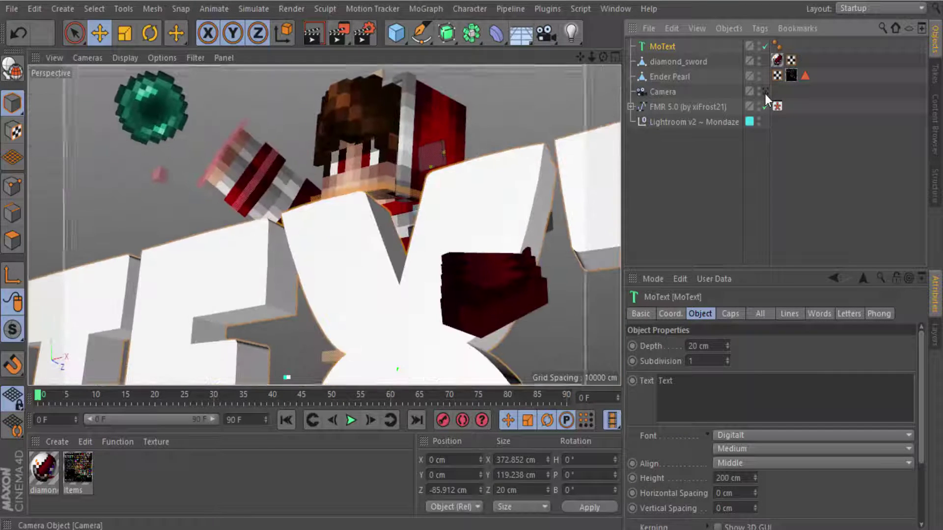
Shrink the MoText title to 156.68 × 50.106 × 8.404 cm and raise it to Y 71.057 cm
{"action": "left_click", "coordinate": [125, 33]}
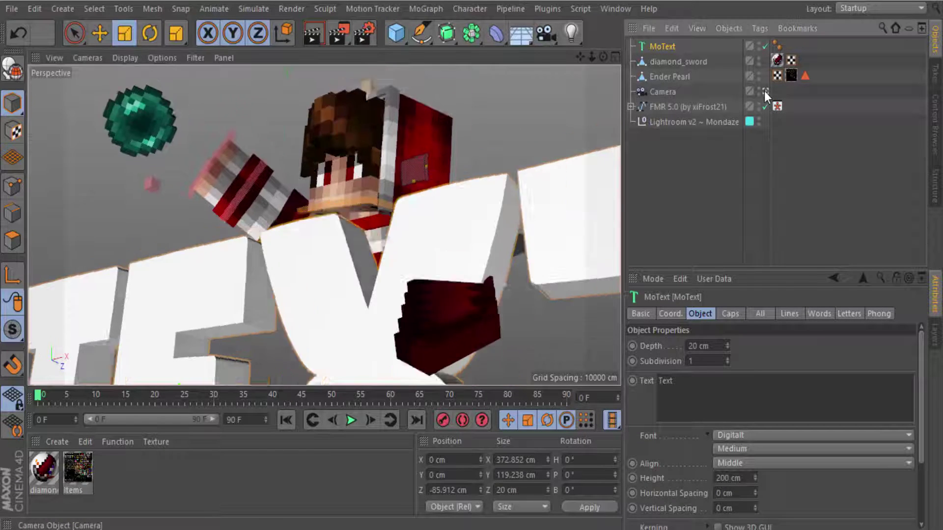
{"action": "left_click", "coordinate": [764, 91]}
{"action": "mouse_move", "coordinate": [523, 168]}
{"action": "left_mouse_down", "text": "alt"}
{"action": "mouse_move", "coordinate": [549, 187]}
{"action": "mouse_move", "coordinate": [352, 138]}
{"action": "left_mouse_up", "text": "alt"}
{"action": "left_click_drag", "start_coordinate": [397, 157], "coordinate": [395, 212]}
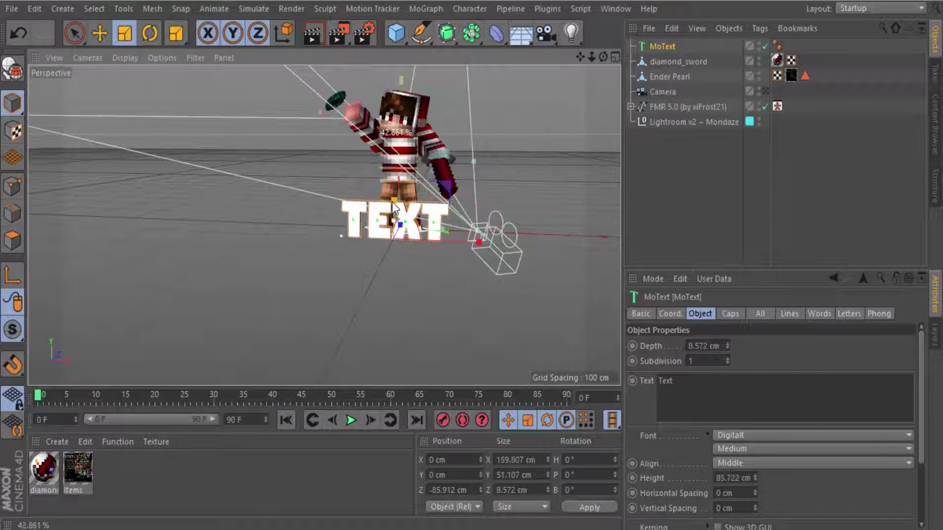
{"action": "left_click", "coordinate": [73, 35]}
{"action": "left_click_drag", "start_coordinate": [395, 162], "coordinate": [399, 113]}
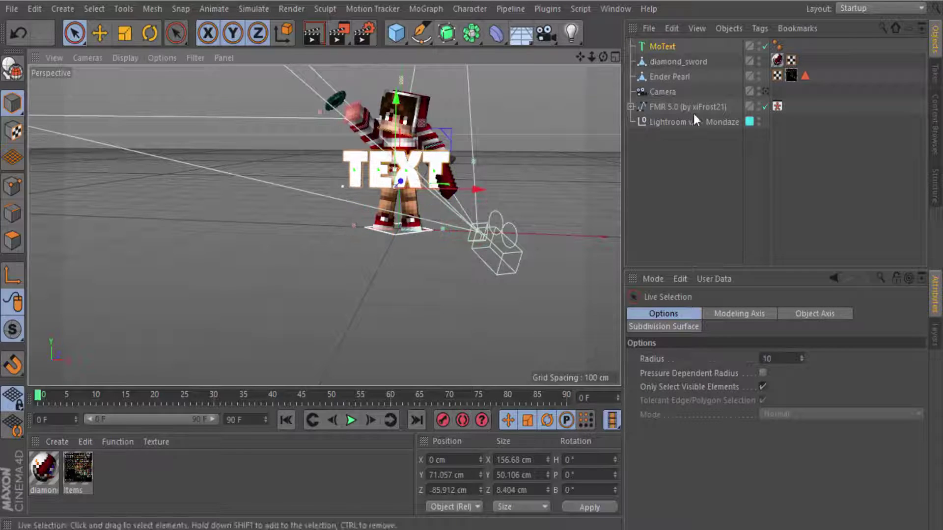
{"action": "left_click", "coordinate": [764, 91]}
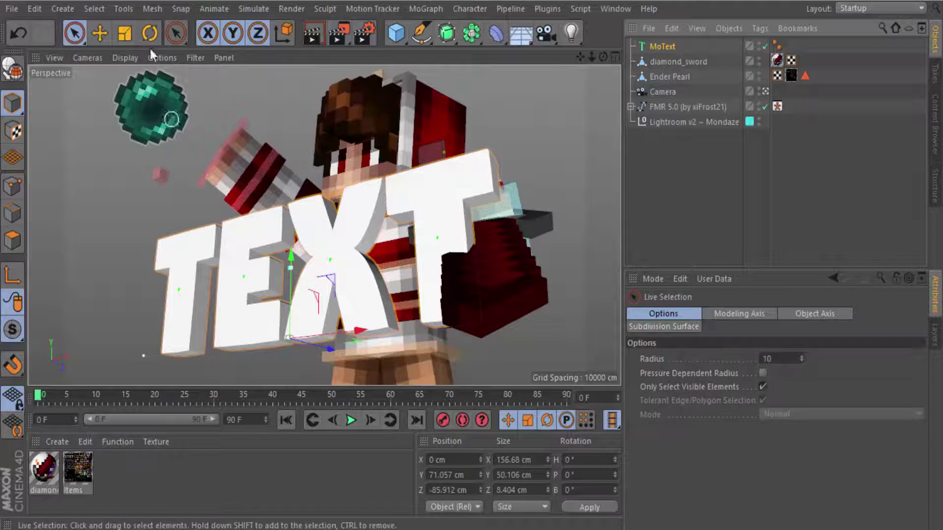
Shrink the TEXT title slightly, tilt it at an angle and move it up-left
{"action": "left_click", "coordinate": [149, 33]}
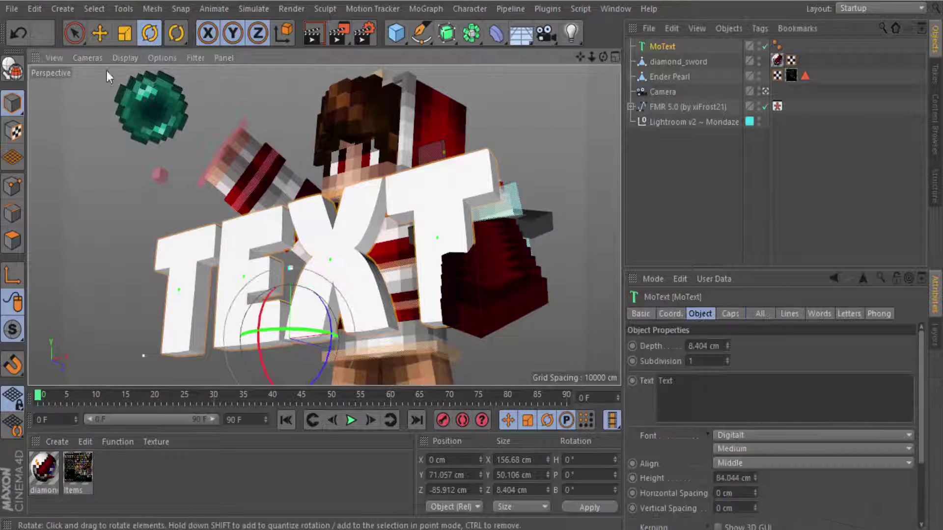
{"action": "left_click", "coordinate": [124, 33]}
{"action": "left_click_drag", "start_coordinate": [291, 259], "coordinate": [281, 292]}
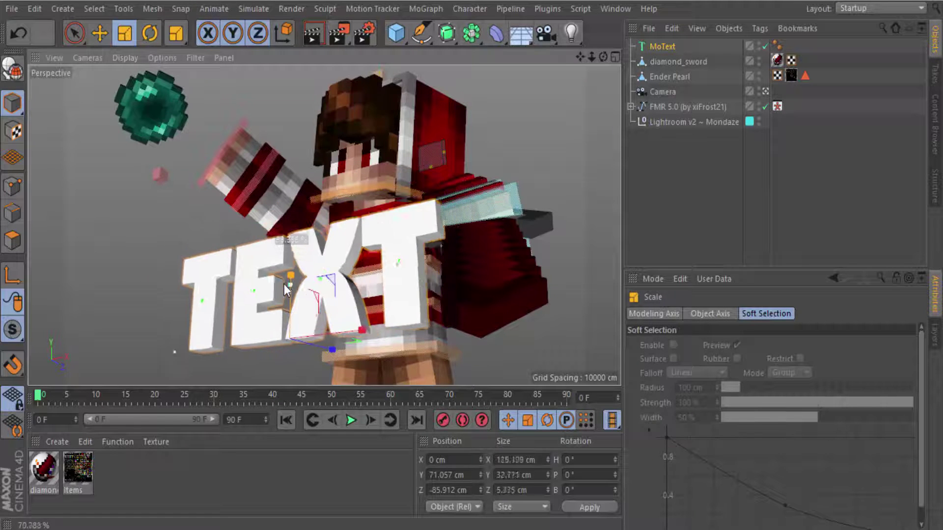
{"action": "left_click", "coordinate": [150, 33]}
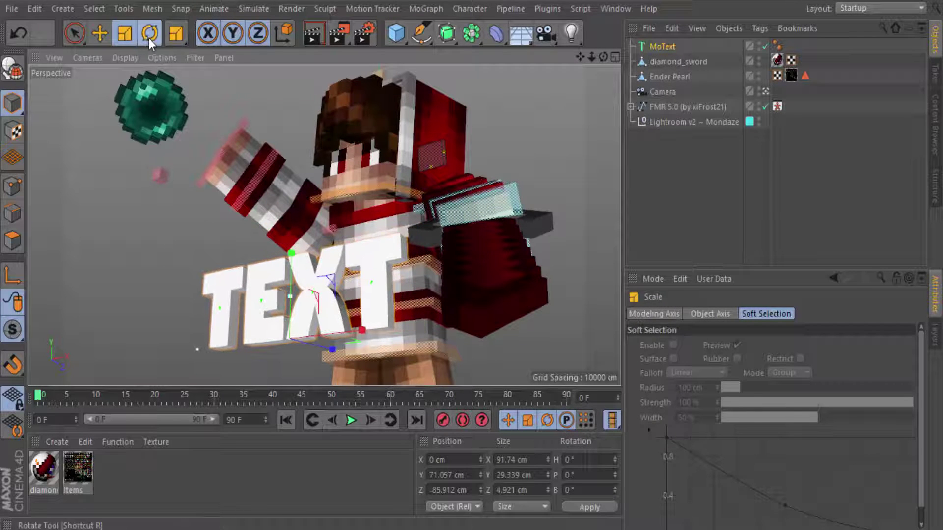
{"action": "left_click_drag", "start_coordinate": [275, 341], "coordinate": [337, 337]}
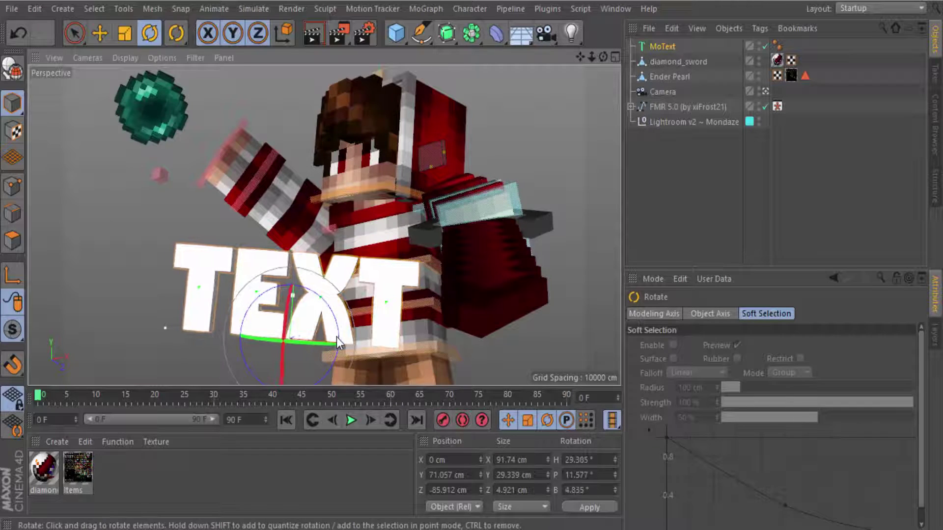
{"action": "left_click", "coordinate": [74, 33]}
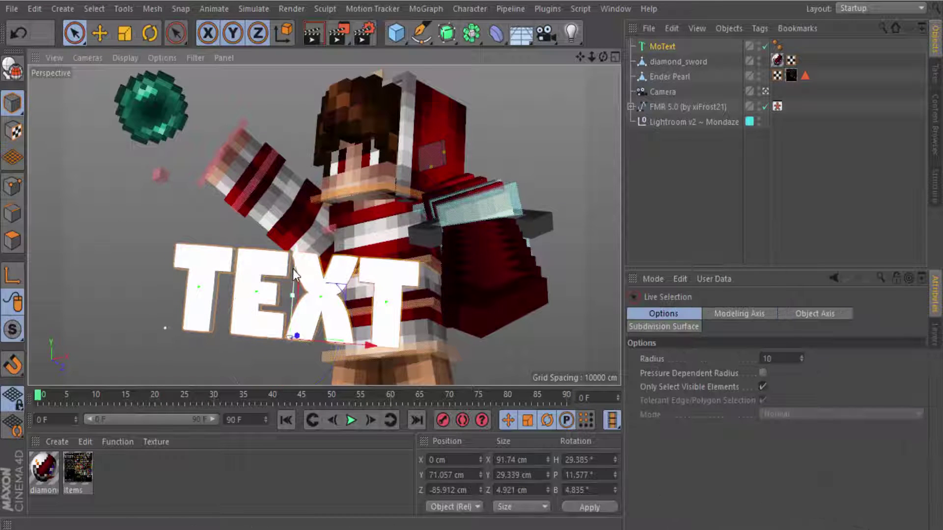
{"action": "left_click_drag", "start_coordinate": [292, 269], "coordinate": [316, 327]}
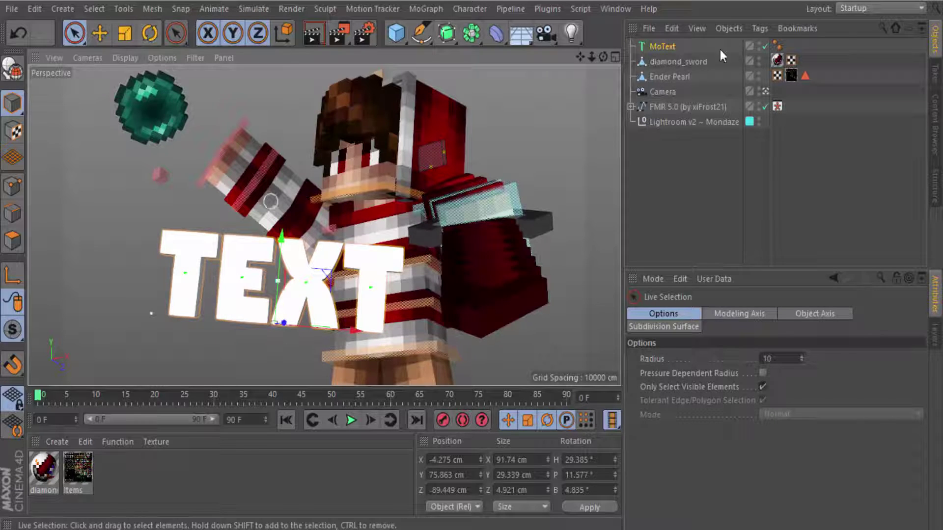
Thicken the text depth to about 11.9 cm and refine its tilt to H 25.507°, P 9.972°, B 1.946°
{"action": "left_click", "coordinate": [660, 46]}
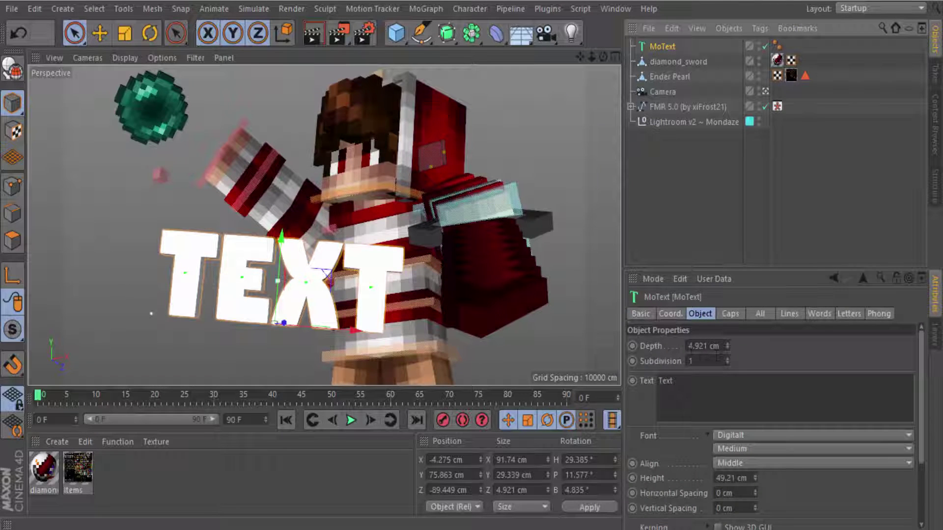
{"action": "left_click_drag", "start_coordinate": [727, 346], "coordinate": [728, 344]}
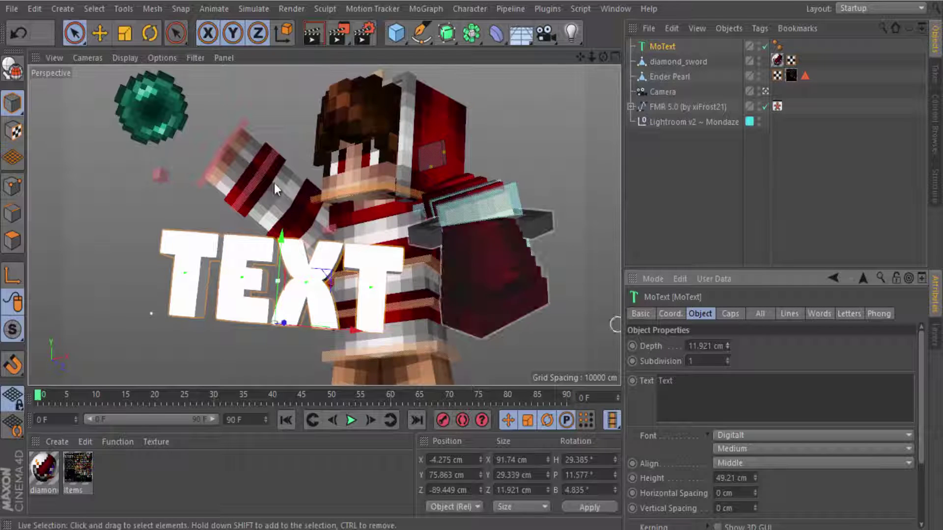
{"action": "left_click", "coordinate": [74, 33]}
{"action": "left_click_drag", "start_coordinate": [363, 331], "coordinate": [373, 332]}
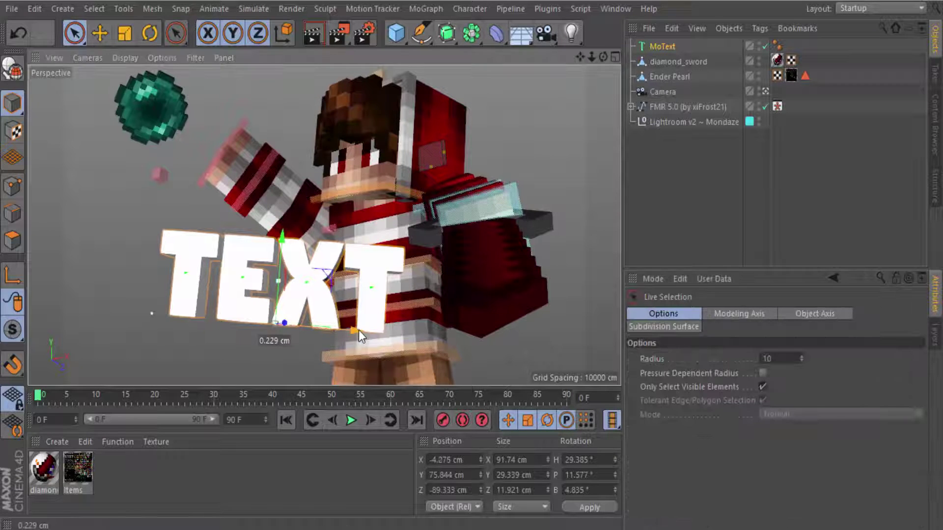
{"action": "left_click", "coordinate": [149, 33]}
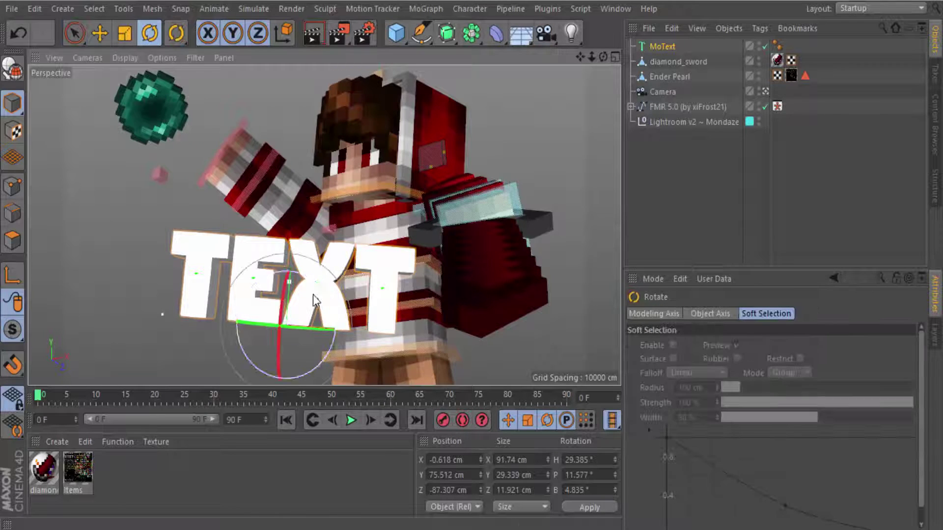
{"action": "mouse_move", "coordinate": [301, 314]}
{"action": "left_mouse_down"}
{"action": "mouse_move", "coordinate": [316, 305]}
{"action": "mouse_move", "coordinate": [242, 314]}
{"action": "mouse_move", "coordinate": [255, 342]}
{"action": "left_mouse_up"}
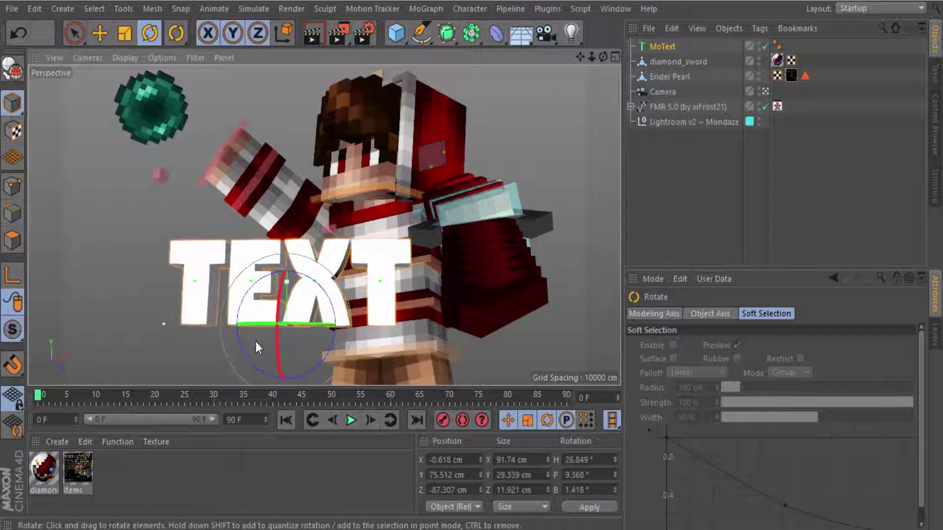
{"action": "left_click", "coordinate": [76, 35]}
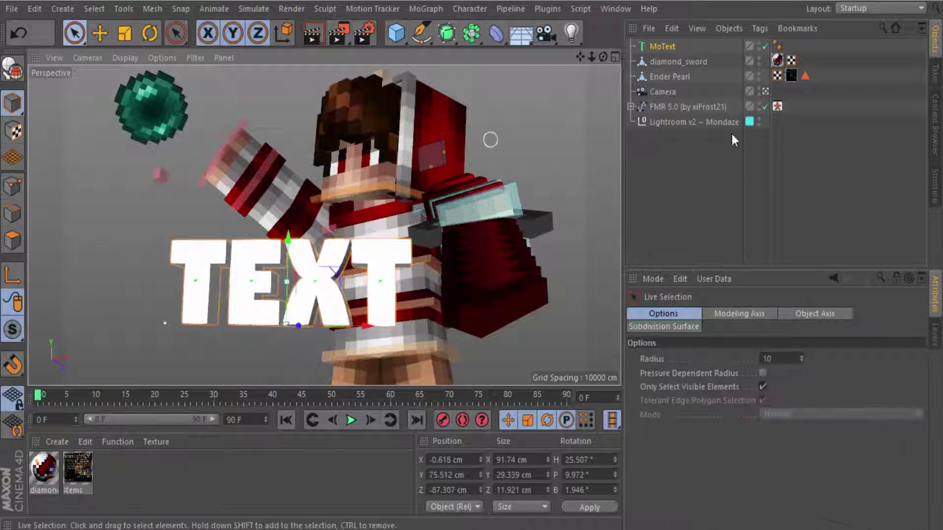
{"action": "left_click", "coordinate": [672, 48]}
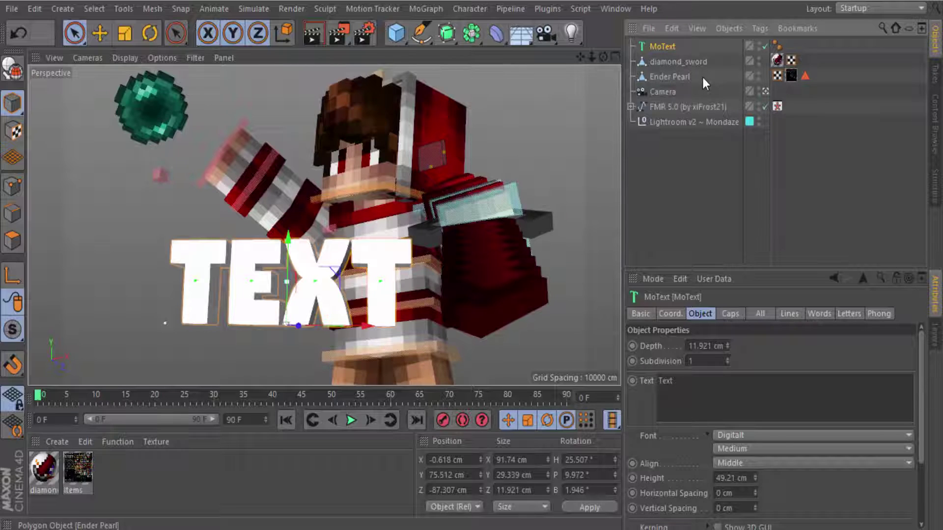
Duplicate the MoText title as MoText.1, keeping it out of the Camera hierarchy
{"action": "key", "text": "ctrl+c"}
{"action": "key", "text": "ctrl+v"}
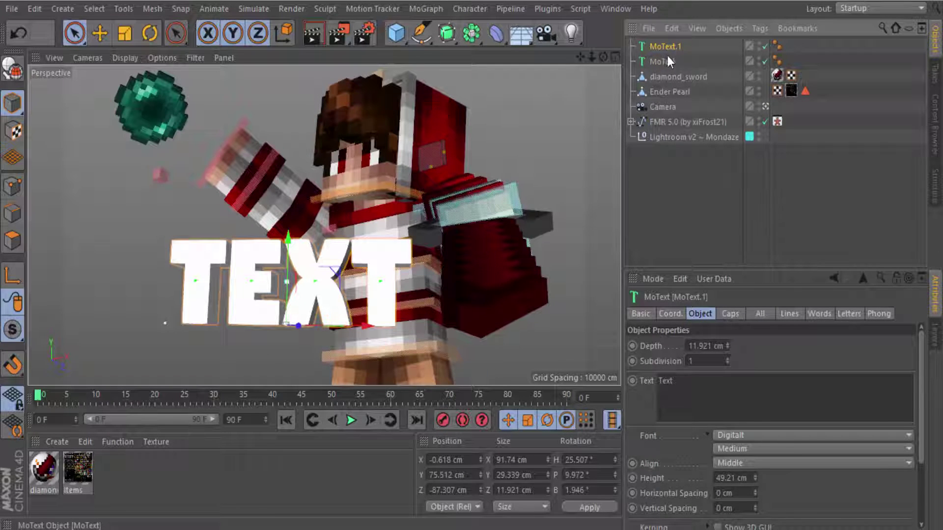
{"action": "left_click_drag", "start_coordinate": [666, 47], "coordinate": [662, 106]}
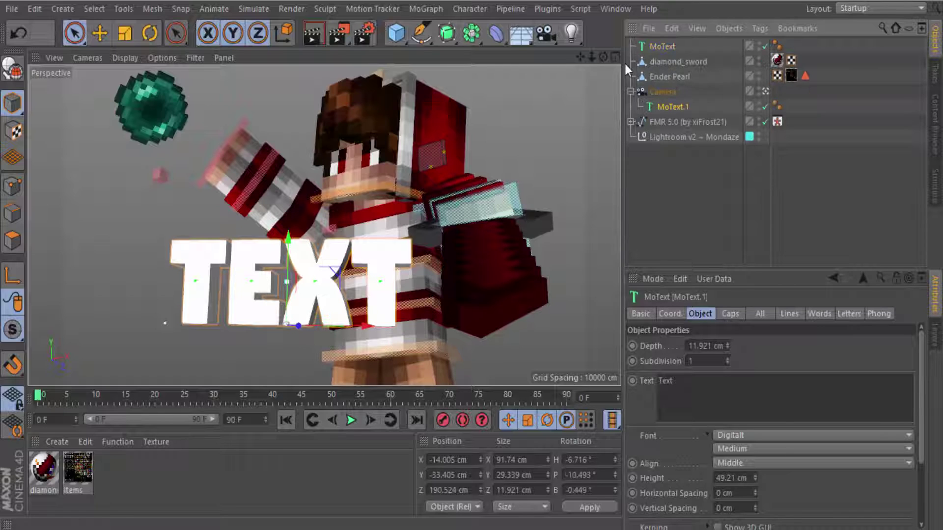
{"action": "key", "text": "ctrl+z"}
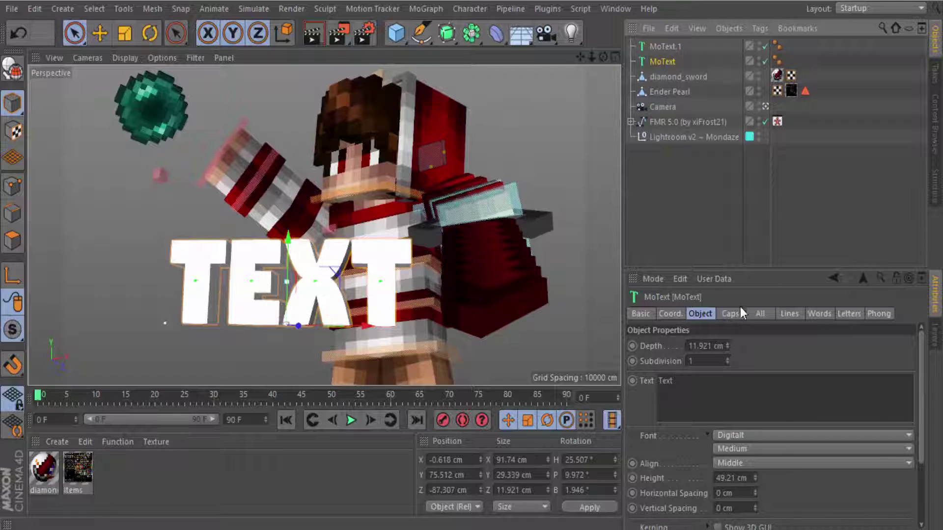
Give MoText fillet caps on front and back with a 2.23 cm end radius
{"action": "left_click", "coordinate": [735, 314]}
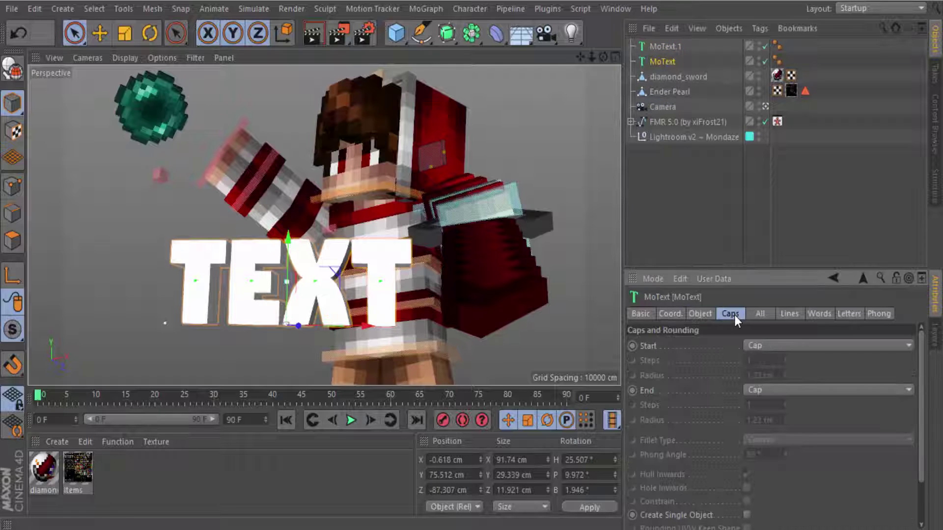
{"action": "left_click", "coordinate": [759, 347]}
{"action": "left_click", "coordinate": [762, 407]}
{"action": "left_click", "coordinate": [762, 449]}
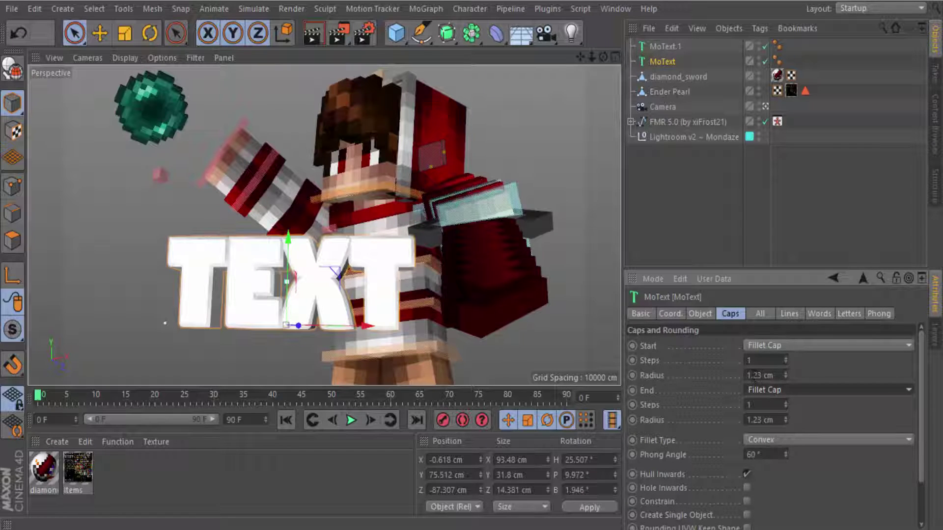
{"action": "left_click", "coordinate": [753, 375]}
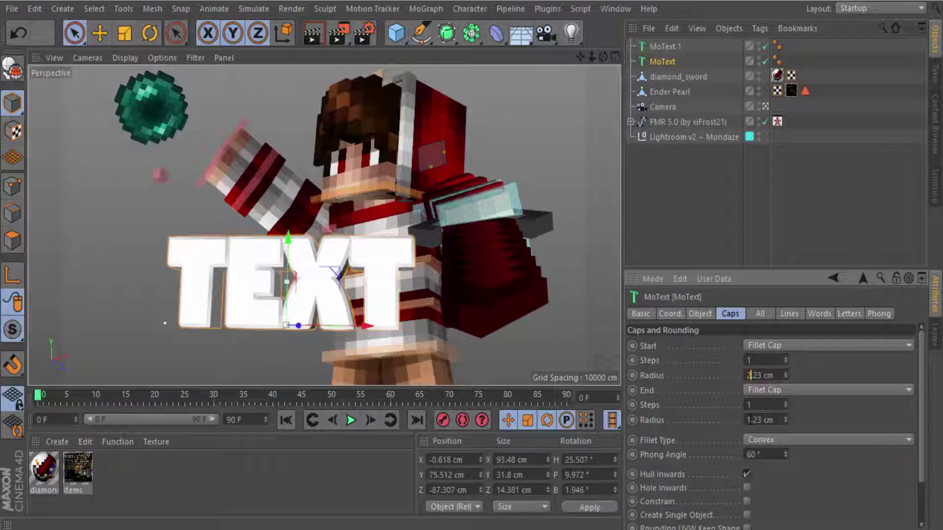
{"action": "left_click", "coordinate": [748, 420]}
{"action": "type", "text": "2"}
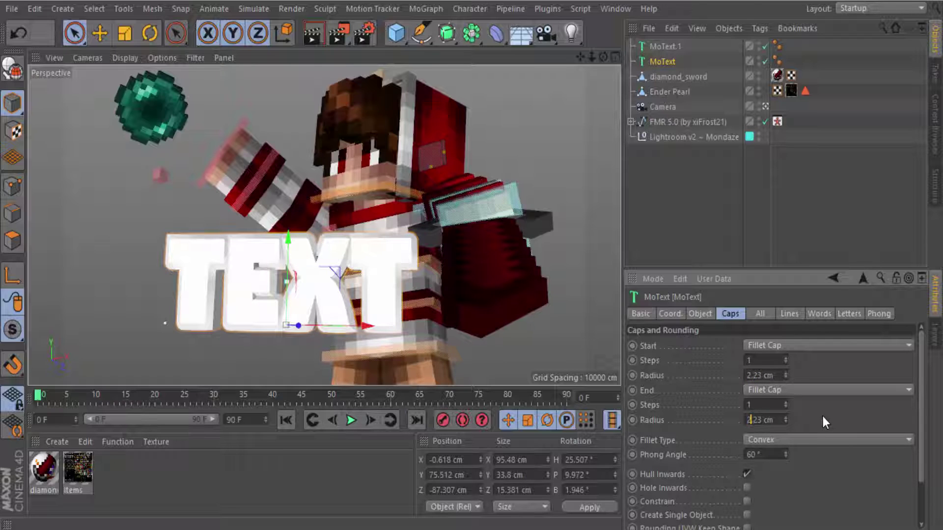
{"action": "key", "text": "Return"}
Set MoText.1's end cap to Fillet Cap with 6 steps
{"action": "left_click", "coordinate": [666, 46]}
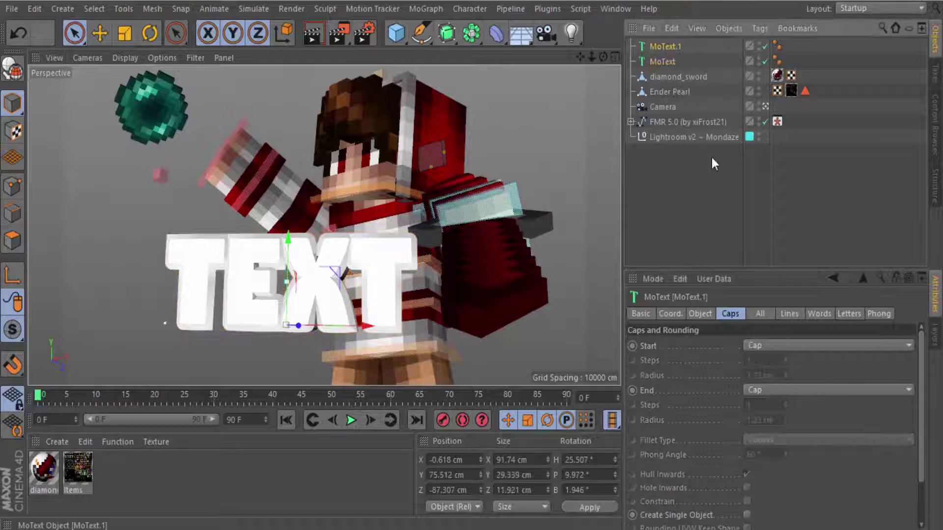
{"action": "left_click", "coordinate": [761, 390]}
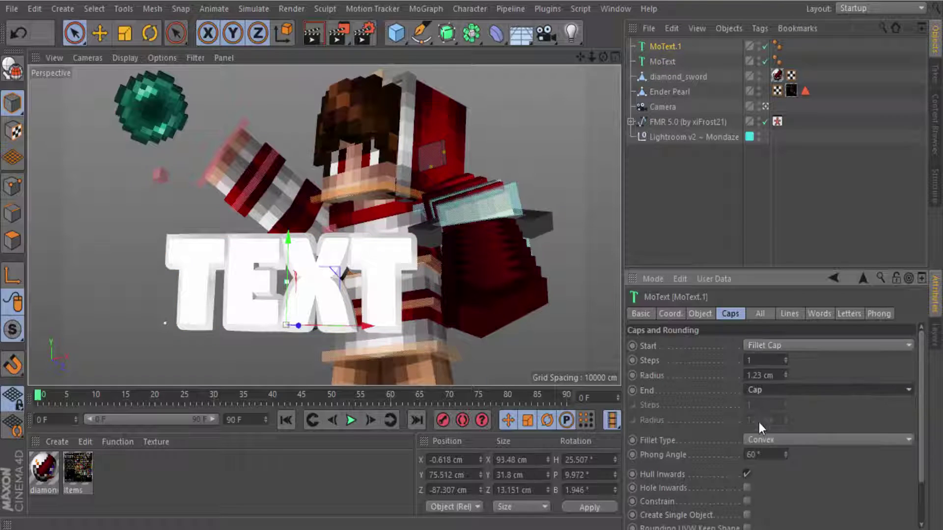
{"action": "left_click", "coordinate": [757, 391]}
{"action": "left_click", "coordinate": [761, 451]}
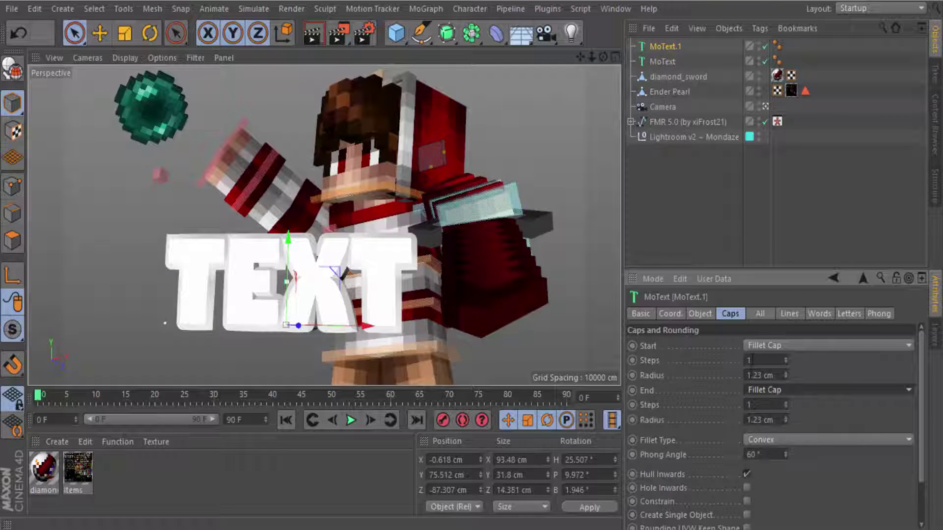
{"action": "left_click", "coordinate": [756, 360]}
{"action": "type", "text": "6"}
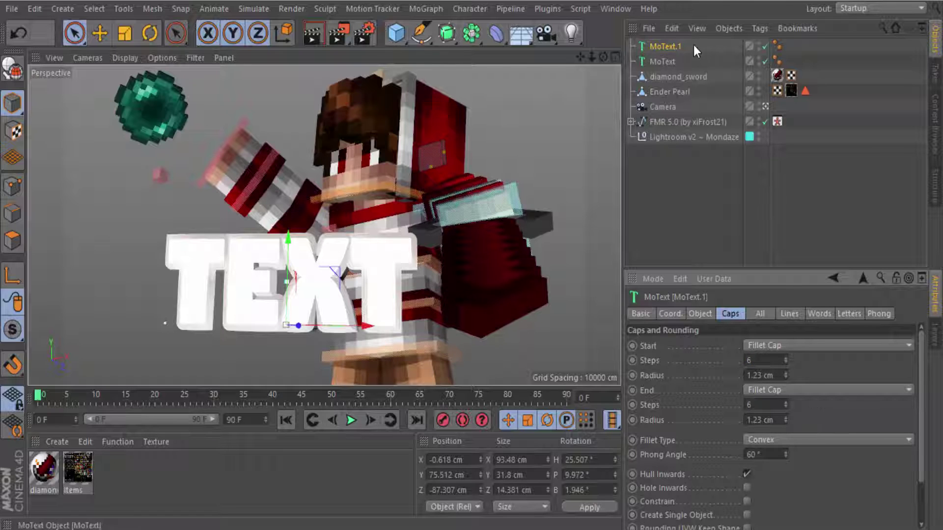
Shift the TEXT title along its depth axis to Z -90.632 cm and return to the camera view
{"action": "left_click", "coordinate": [765, 106]}
{"action": "scroll", "coordinate": [506, 123], "scroll_direction": "up", "scroll_amount": 3}
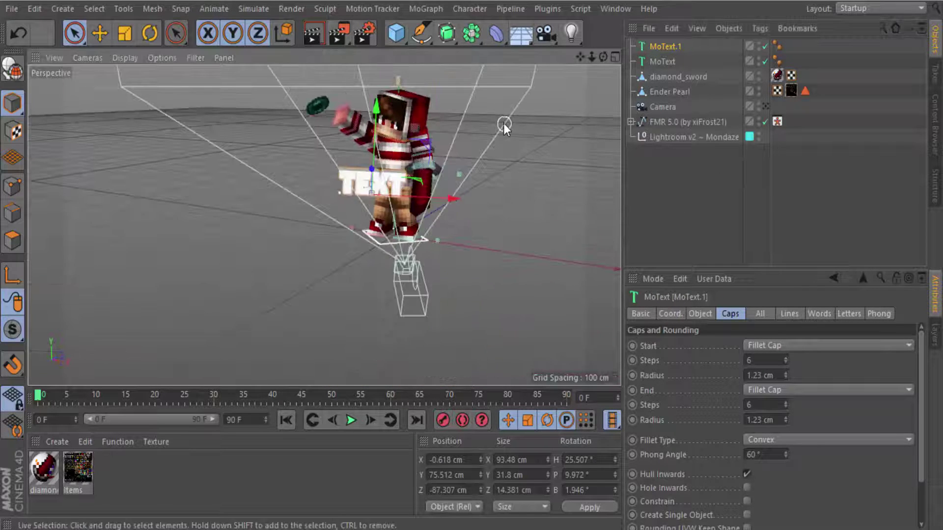
{"action": "scroll", "coordinate": [505, 122], "scroll_direction": "up", "scroll_amount": 3}
{"action": "scroll", "coordinate": [432, 147], "scroll_direction": "up", "scroll_amount": 4}
{"action": "scroll", "coordinate": [405, 168], "scroll_direction": "up", "scroll_amount": 3}
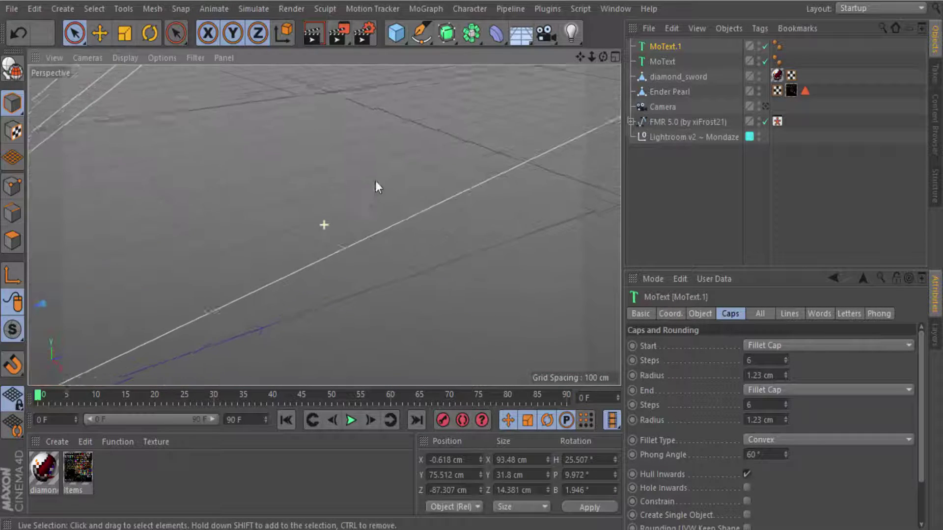
{"action": "left_click_drag", "start_coordinate": [580, 60], "coordinate": [573, 64]}
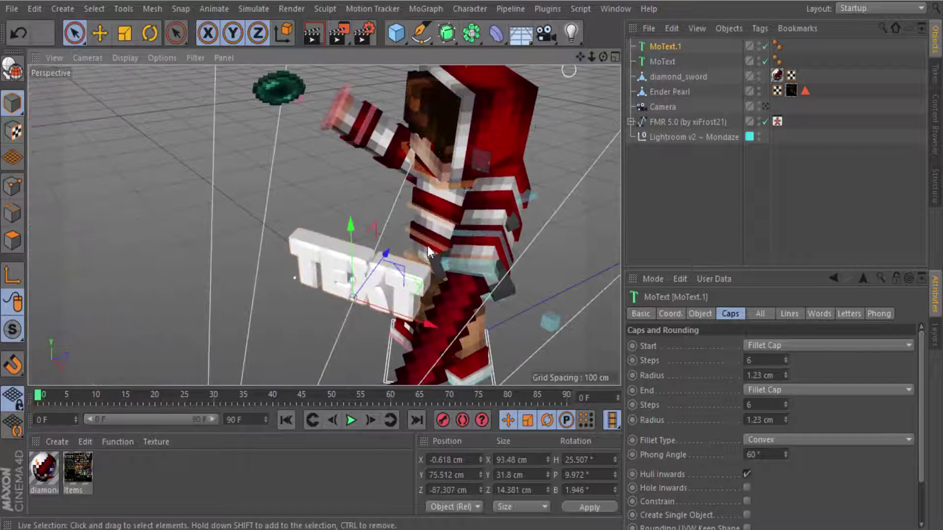
{"action": "left_click_drag", "start_coordinate": [388, 254], "coordinate": [384, 256]}
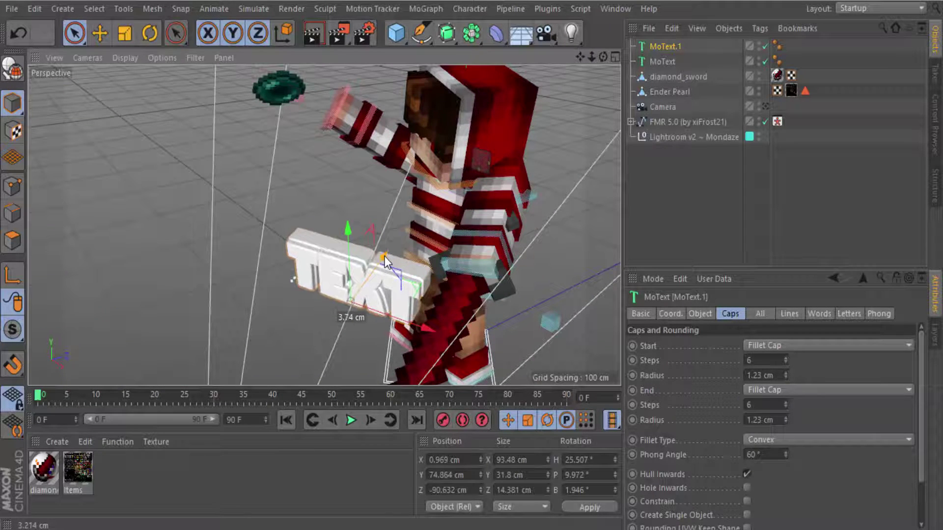
{"action": "left_click", "coordinate": [766, 108]}
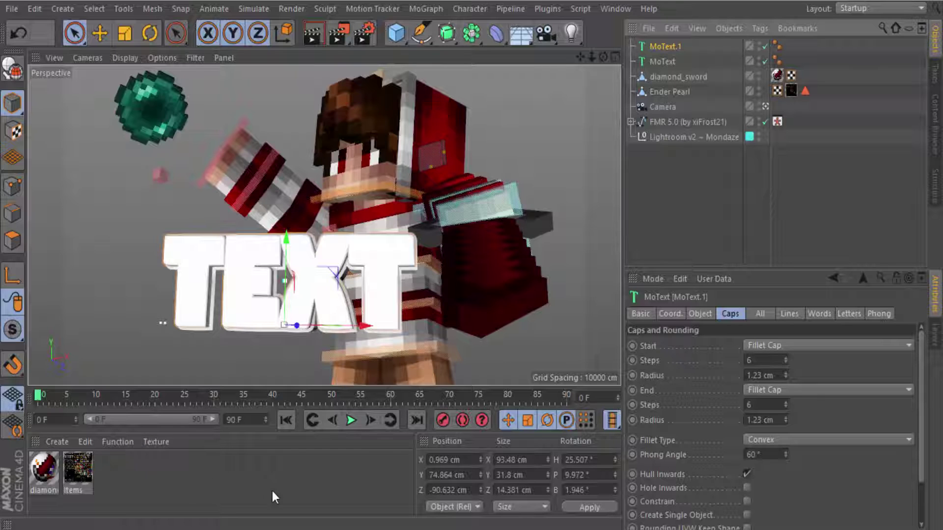
Create material Mat coloured dark red at H 0°, S 100%, V 59%
{"action": "double_click", "coordinate": [124, 472]}
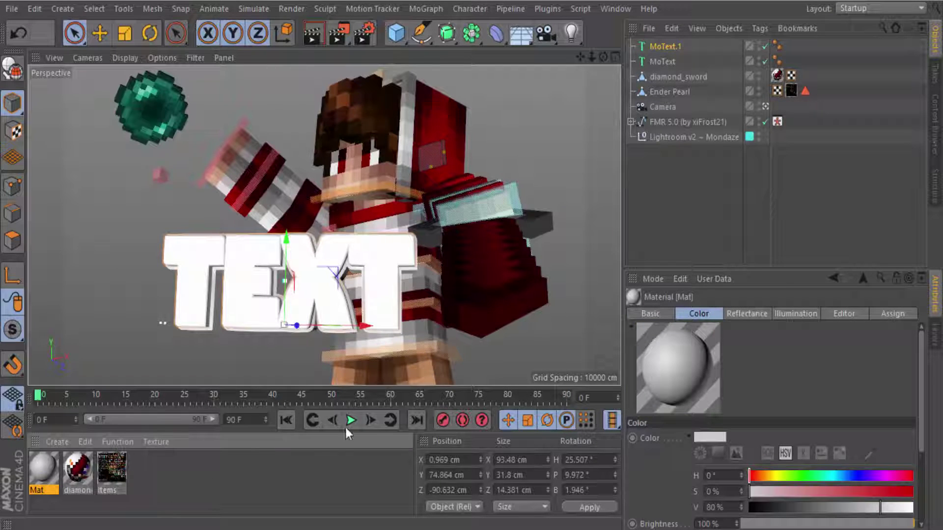
{"action": "double_click", "coordinate": [43, 461]}
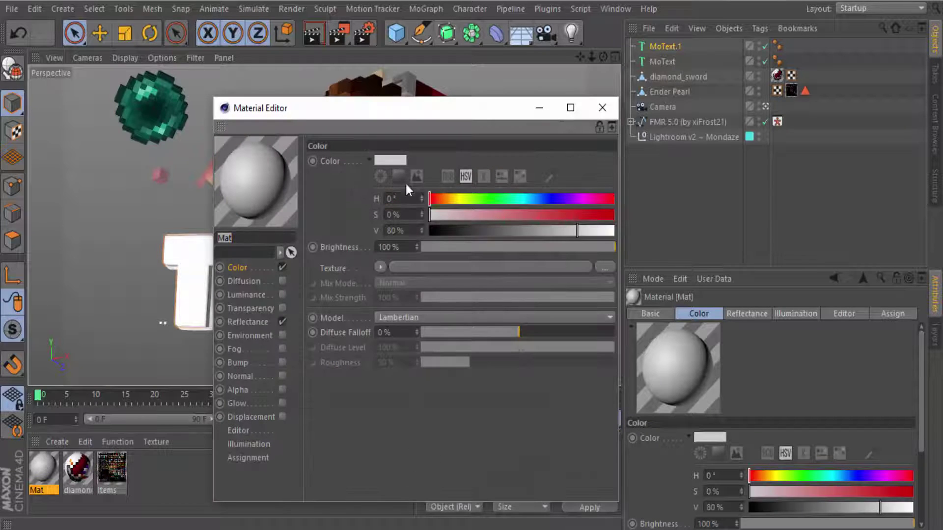
{"action": "left_click", "coordinate": [430, 198]}
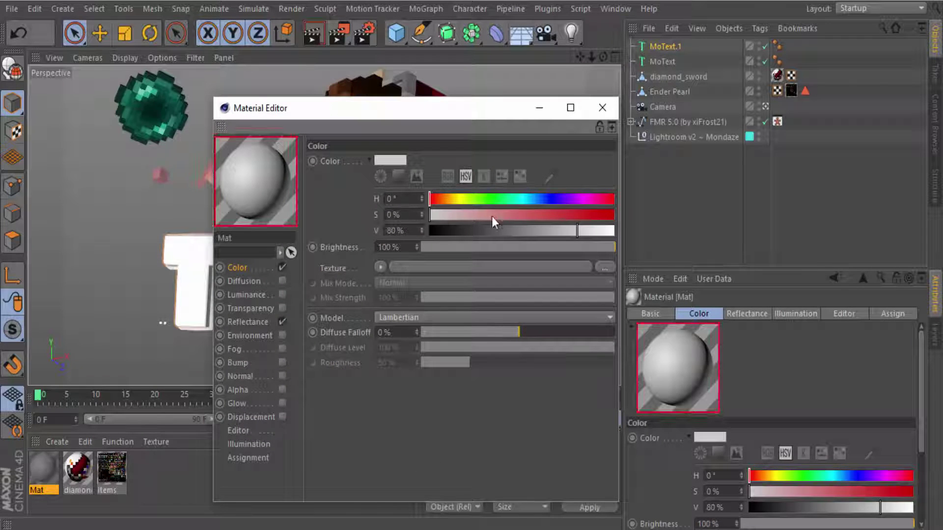
{"action": "left_click_drag", "start_coordinate": [452, 217], "coordinate": [643, 222]}
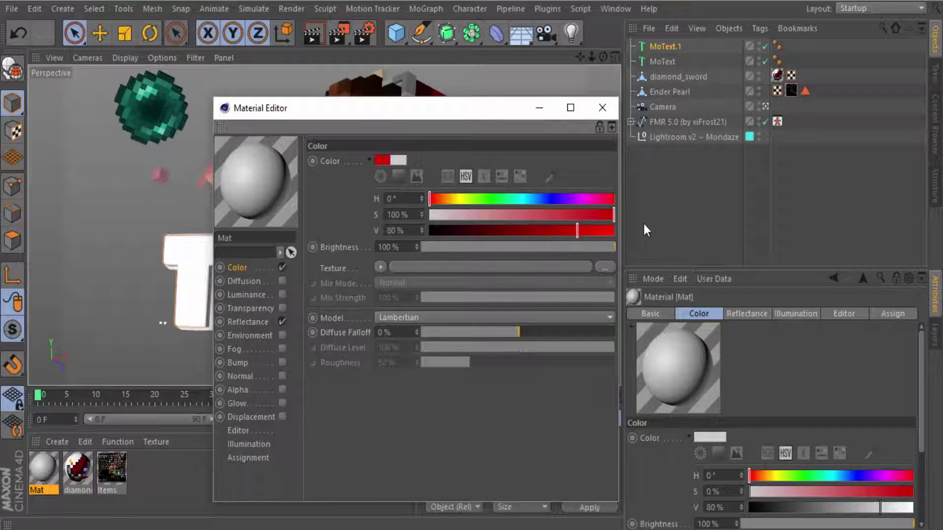
{"action": "left_click", "coordinate": [538, 230]}
{"action": "left_click", "coordinate": [602, 109]}
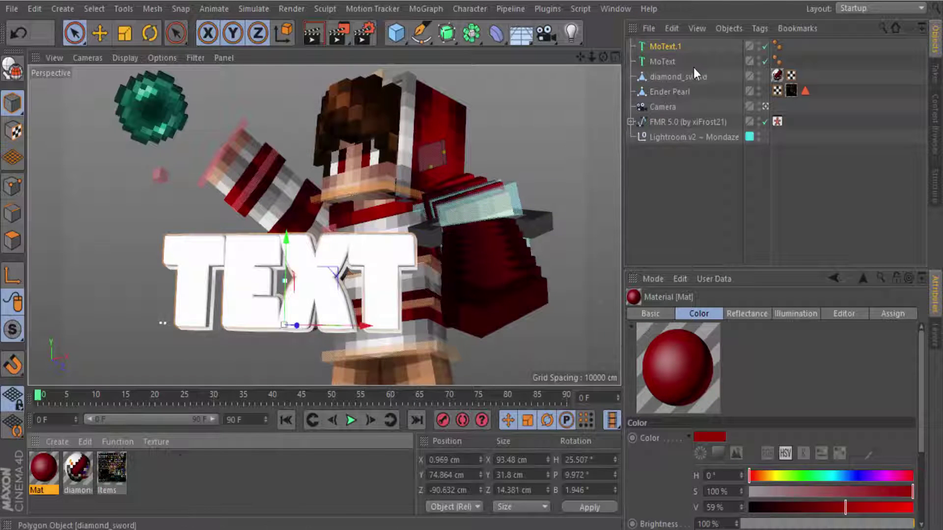
Convert MoText and MoText.1 to editable geometry and expand their letter hierarchy
{"action": "left_click", "coordinate": [663, 62]}
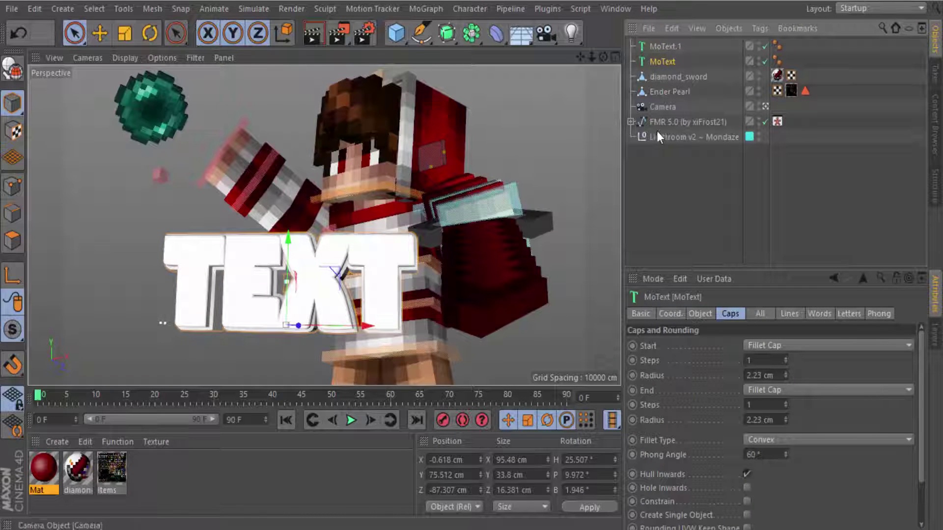
{"action": "key", "text": "alt+g"}
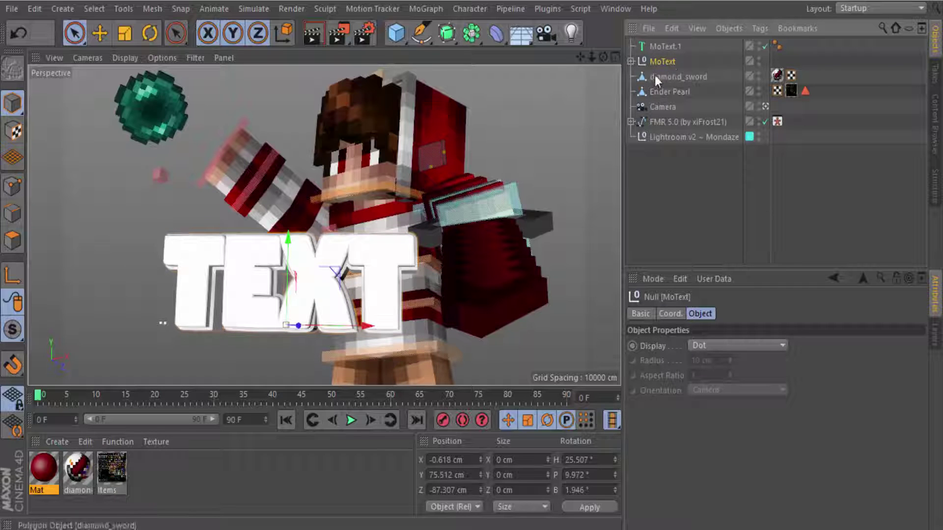
{"action": "left_click", "coordinate": [667, 47]}
{"action": "key", "text": "alt+g"}
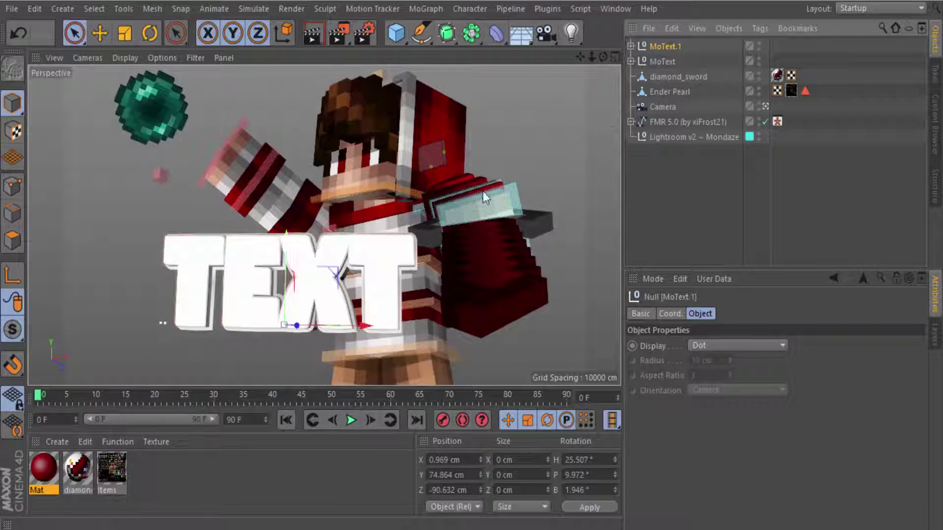
{"action": "left_click", "coordinate": [631, 61]}
{"action": "left_click", "coordinate": [645, 91]}
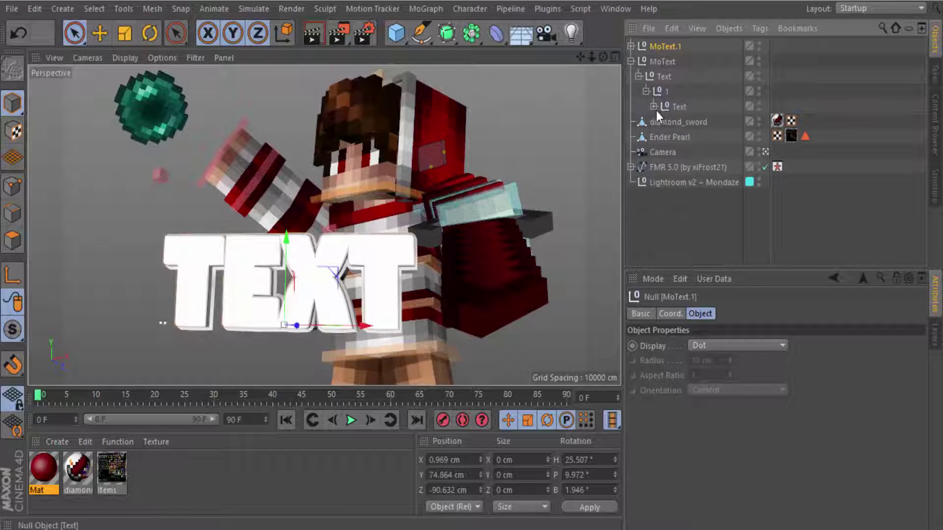
{"action": "left_click", "coordinate": [654, 107]}
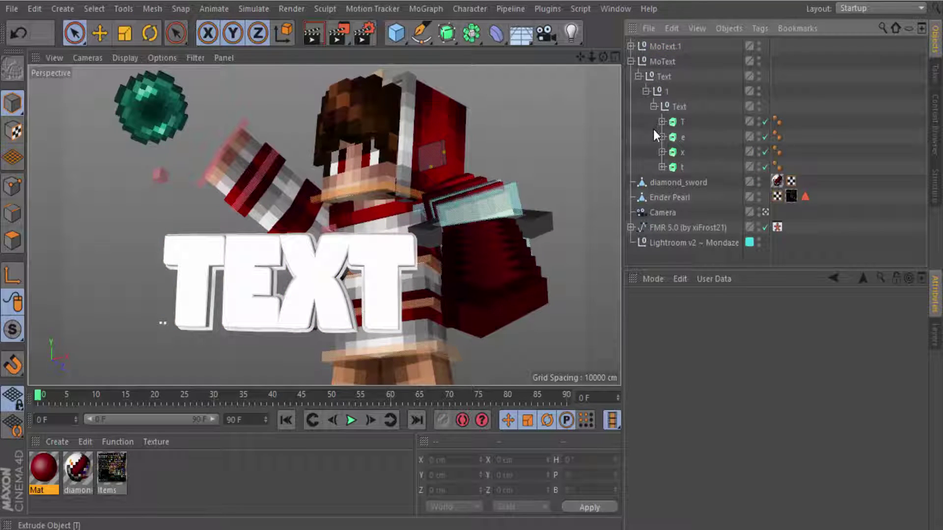
Undo both conversions and show MoText's depth, text and font properties
{"action": "key", "text": "ctrl+z"}
{"action": "key", "text": "ctrl+z"}
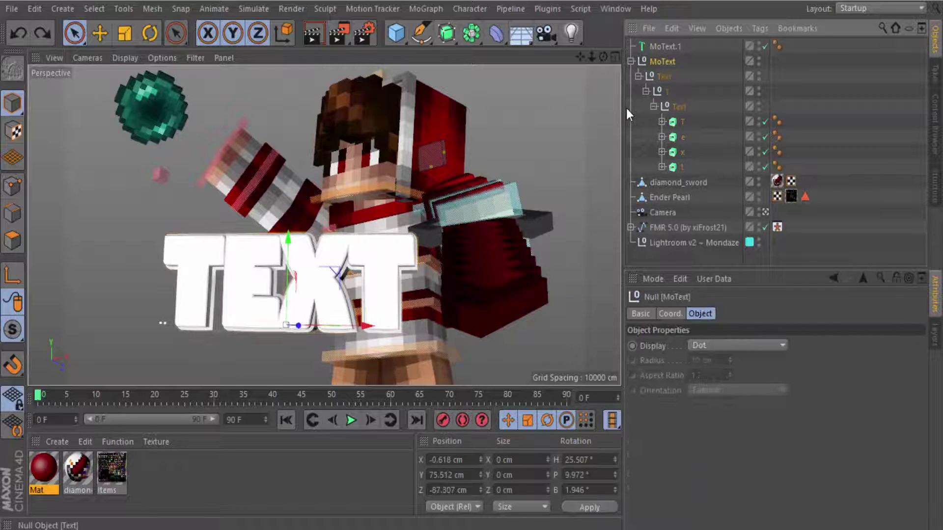
{"action": "key", "text": "ctrl+z"}
{"action": "left_click", "coordinate": [662, 61]}
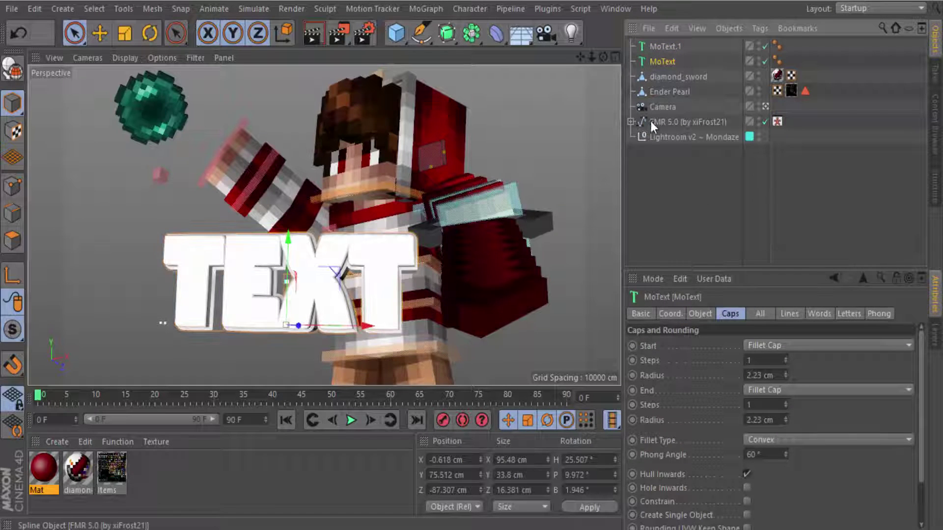
{"action": "left_click", "coordinate": [701, 313]}
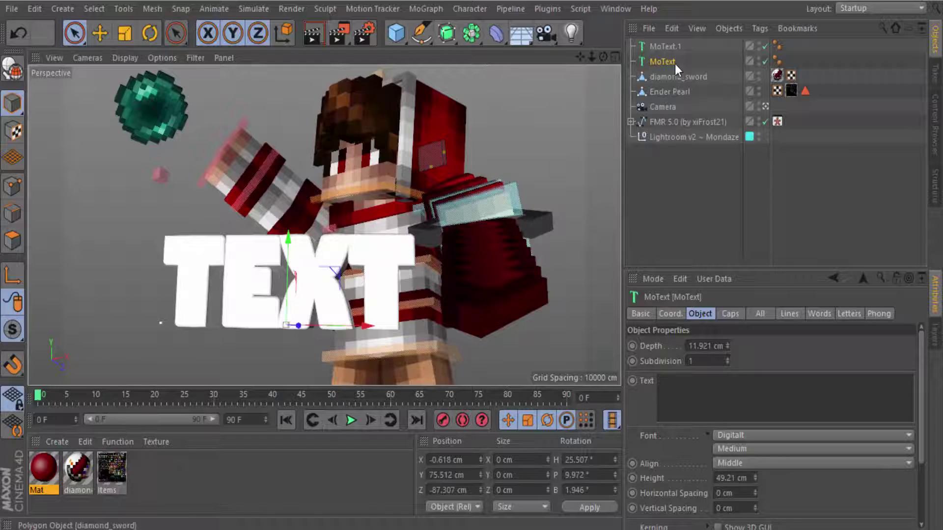
Revert an accidental reorder of MoText in the Object Manager and reselect it
{"action": "left_click", "coordinate": [666, 47]}
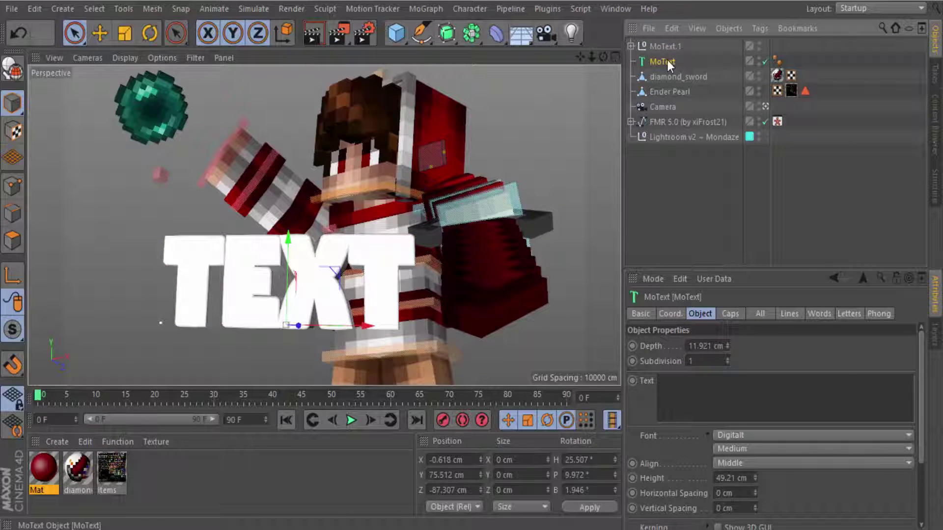
{"action": "left_click_drag", "start_coordinate": [667, 60], "coordinate": [669, 81]}
{"action": "key", "text": "ctrl+z"}
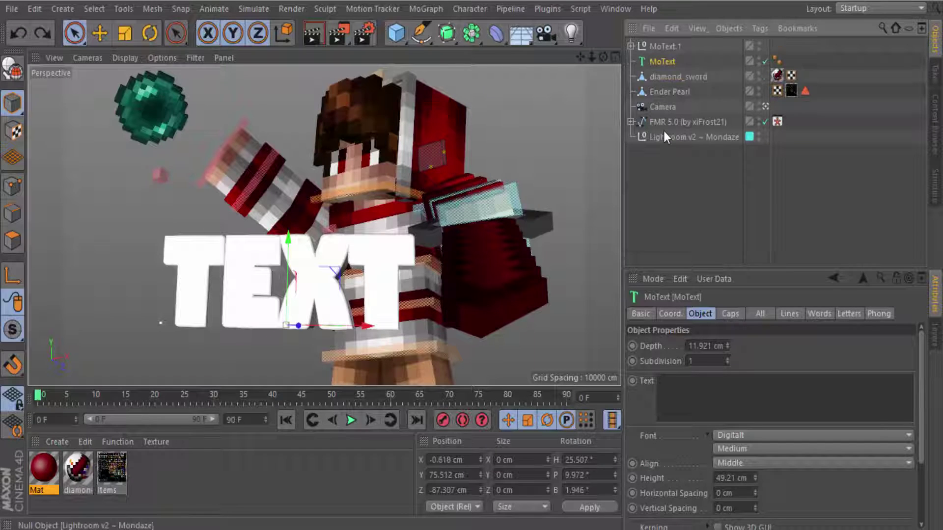
{"action": "left_click", "coordinate": [681, 195]}
{"action": "left_click", "coordinate": [662, 61]}
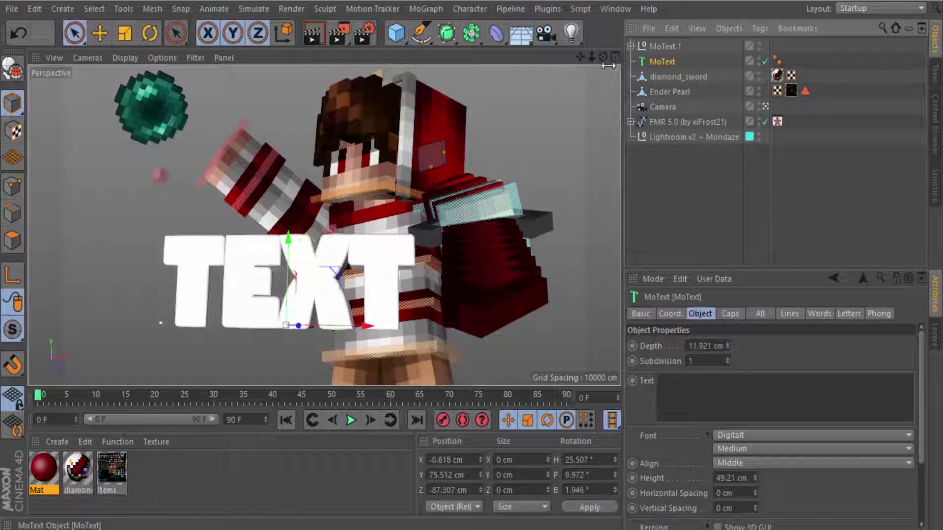
Undo the conversion so MoText.1 is a live MoText reading 'Text' again
{"action": "left_click", "coordinate": [16, 35]}
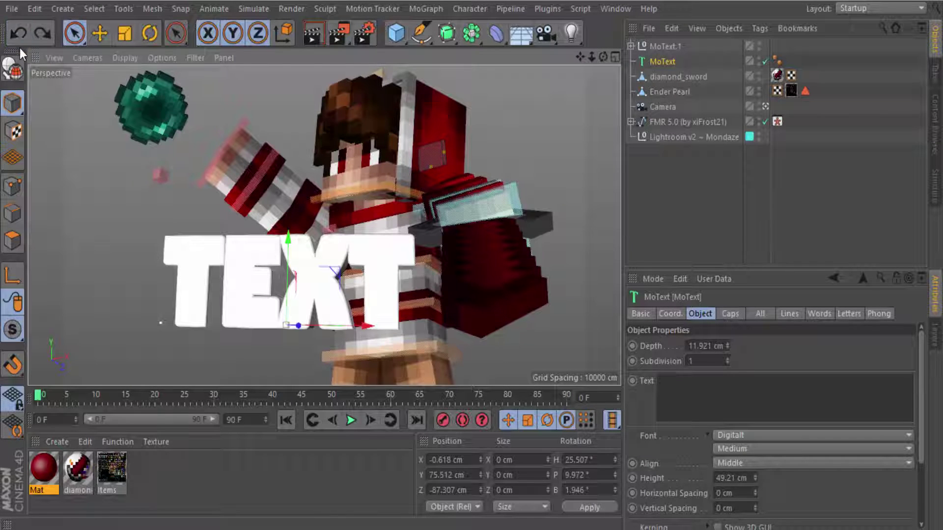
{"action": "key", "text": "ctrl+y"}
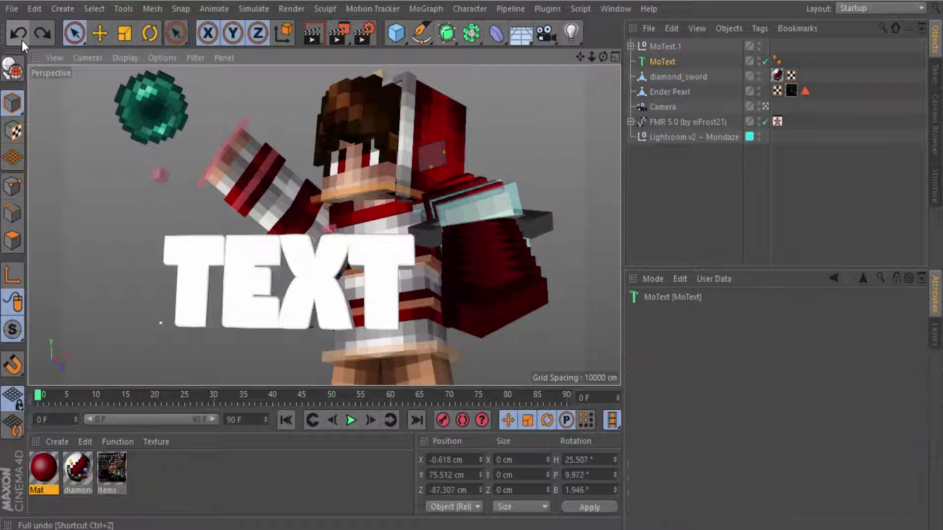
{"action": "left_click", "coordinate": [22, 41]}
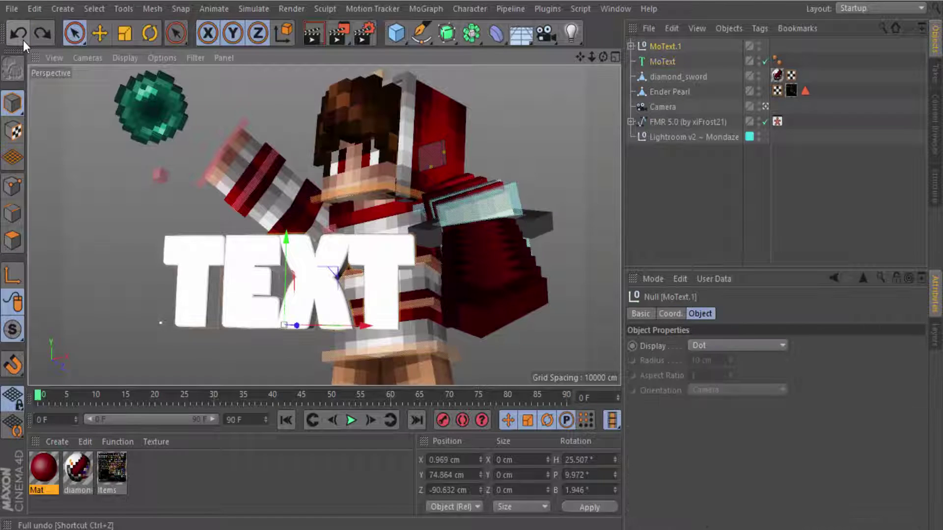
{"action": "left_click", "coordinate": [23, 40]}
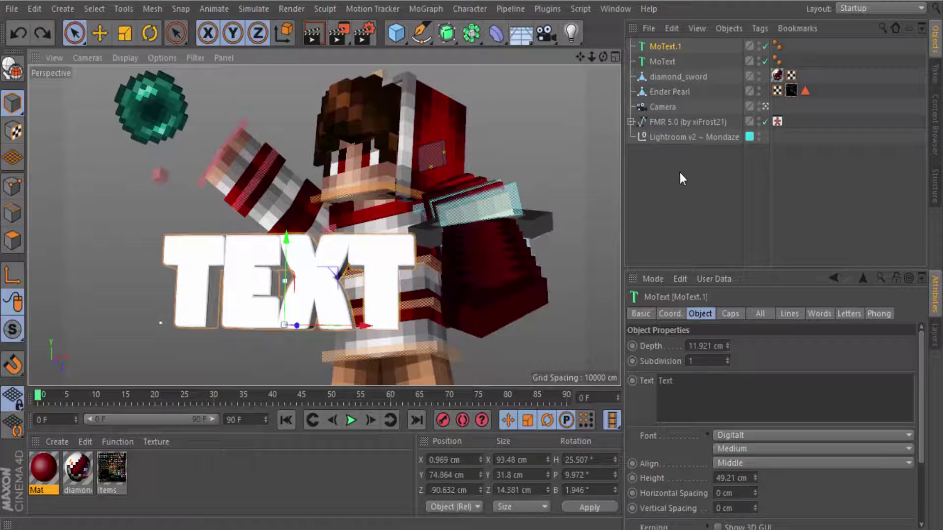
Compare the Caps settings of MoText and MoText.1
{"action": "left_click", "coordinate": [730, 314]}
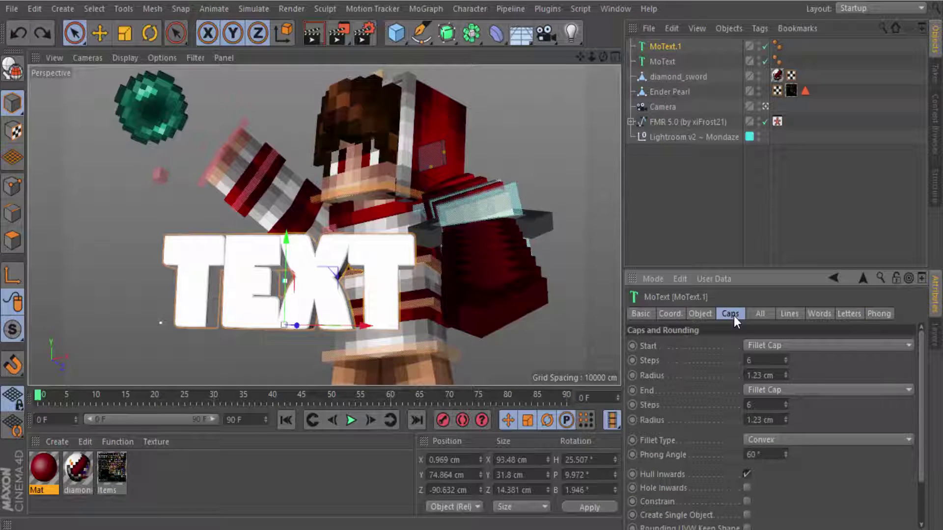
{"action": "left_click", "coordinate": [657, 64]}
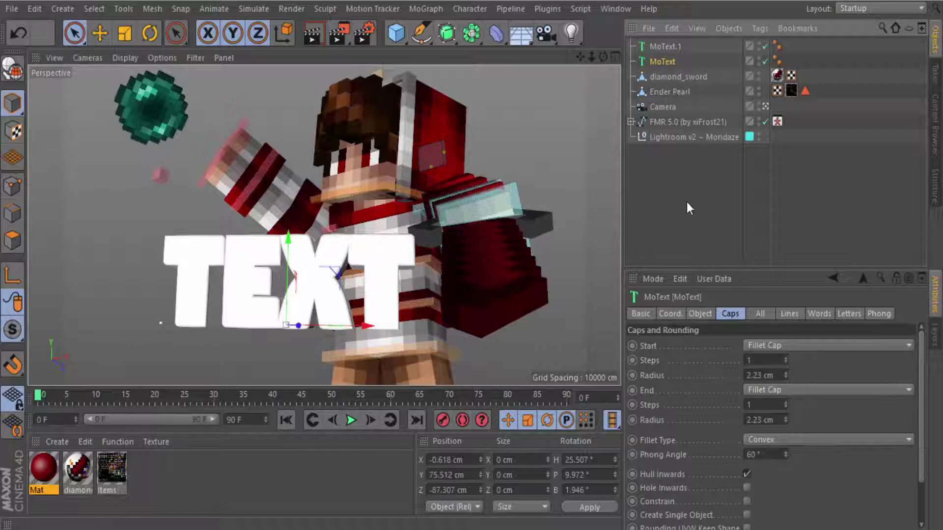
{"action": "left_click", "coordinate": [657, 47]}
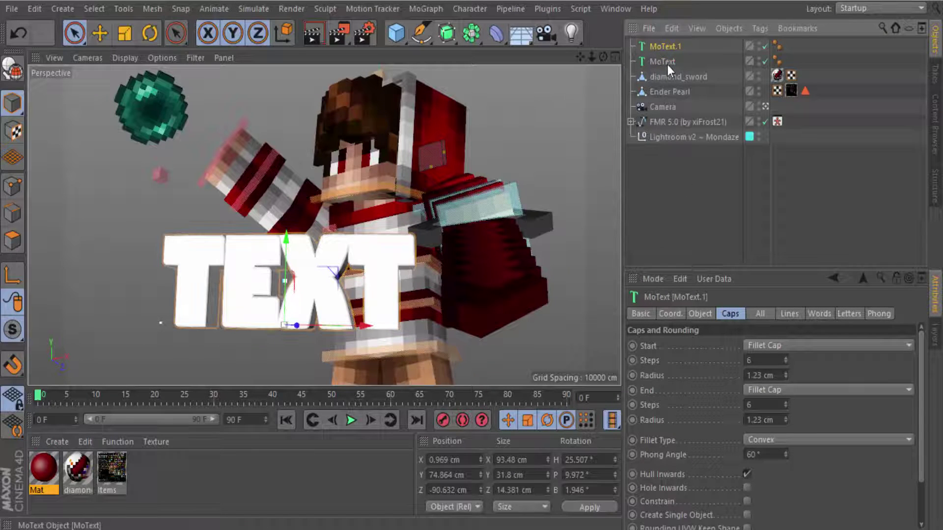
{"action": "left_click", "coordinate": [667, 63]}
{"action": "left_click", "coordinate": [653, 47]}
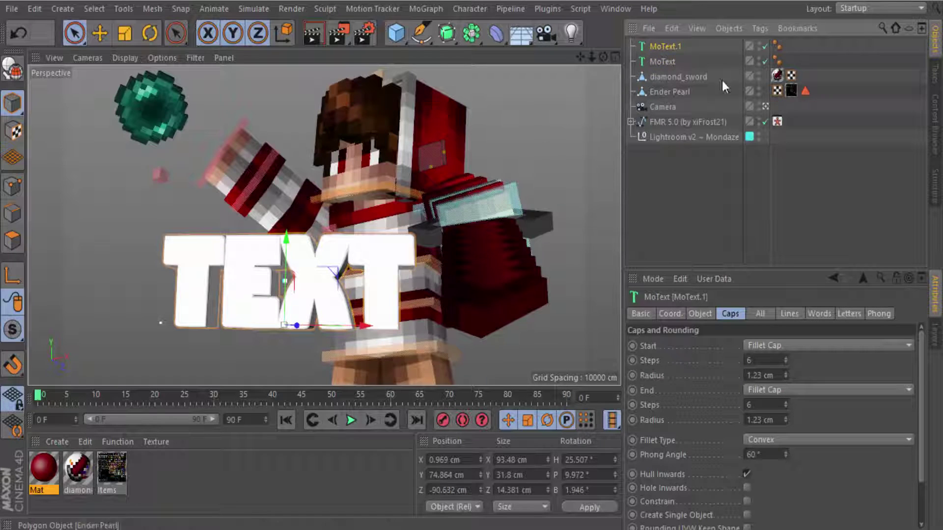
Test-move the MoText title in the camera view, then undo the move
{"action": "left_click", "coordinate": [765, 107]}
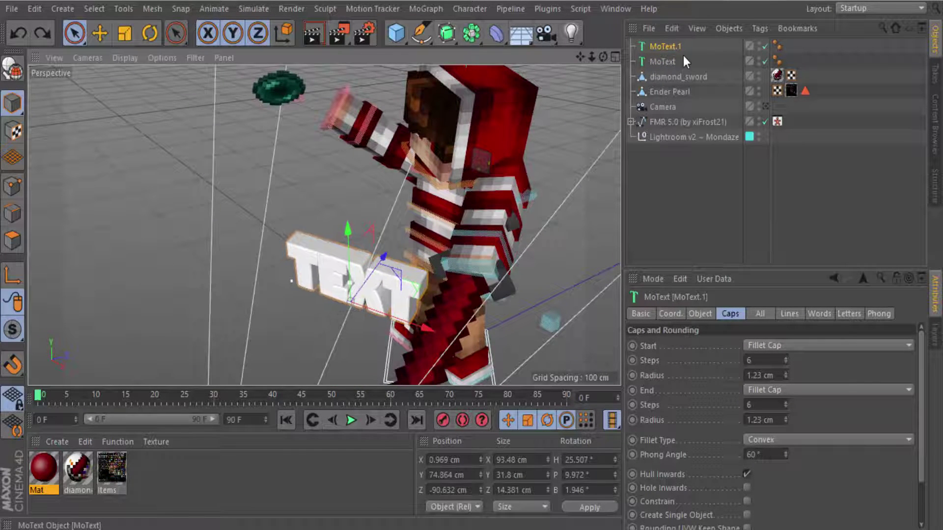
{"action": "left_click", "coordinate": [664, 62]}
{"action": "left_click_drag", "start_coordinate": [385, 269], "coordinate": [349, 282]}
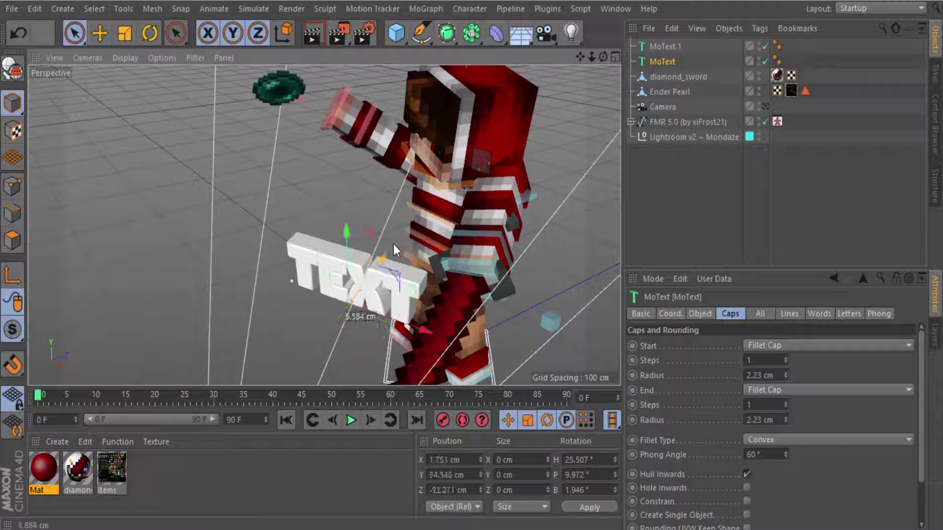
{"action": "key", "text": "ctrl+z"}
{"action": "key", "text": "ctrl+z"}
{"action": "key", "text": "ctrl+z"}
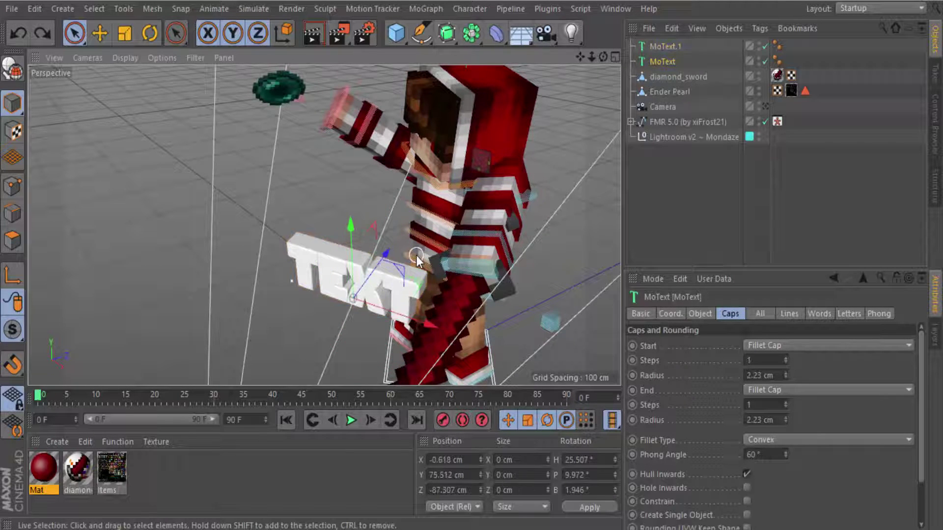
{"action": "key", "text": "ctrl+z"}
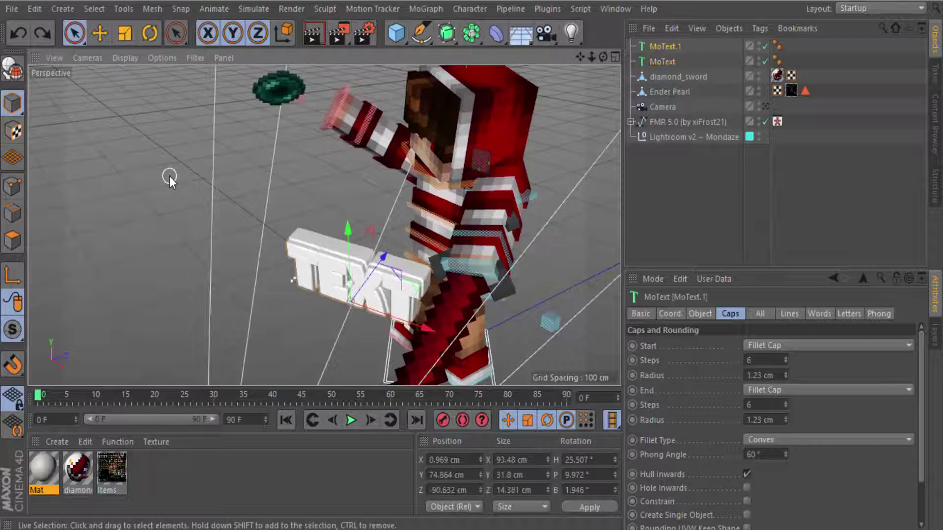
{"action": "left_click", "coordinate": [764, 106]}
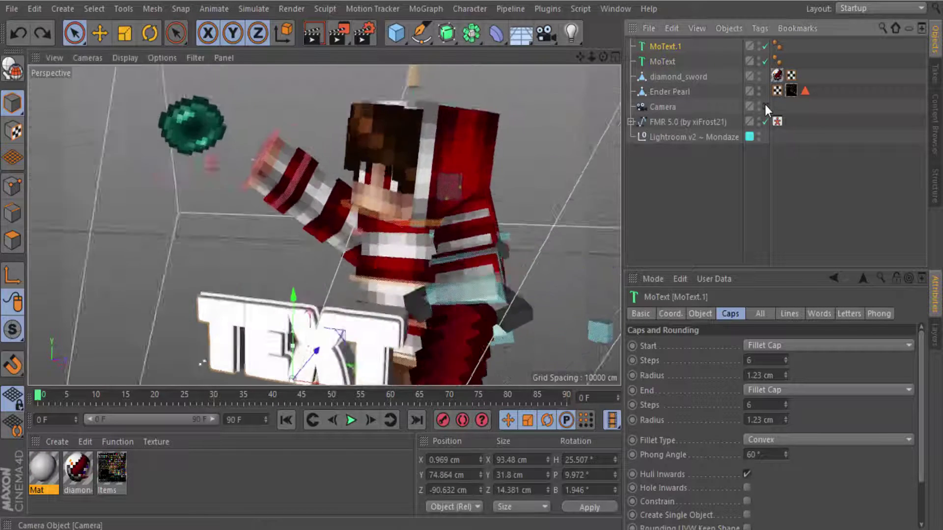
Make both titles editable, set Mat to a saturated dark red, and apply it to the T
{"action": "key", "text": "c"}
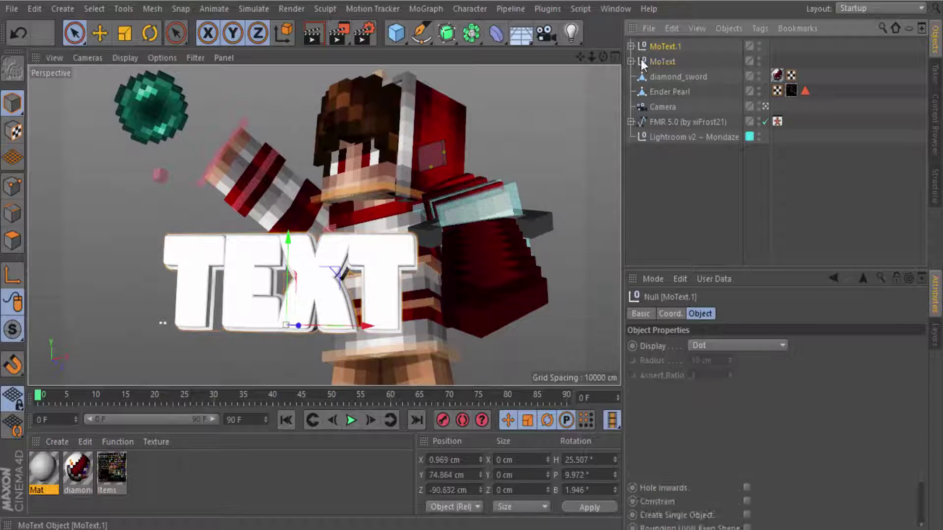
{"action": "double_click", "coordinate": [43, 469]}
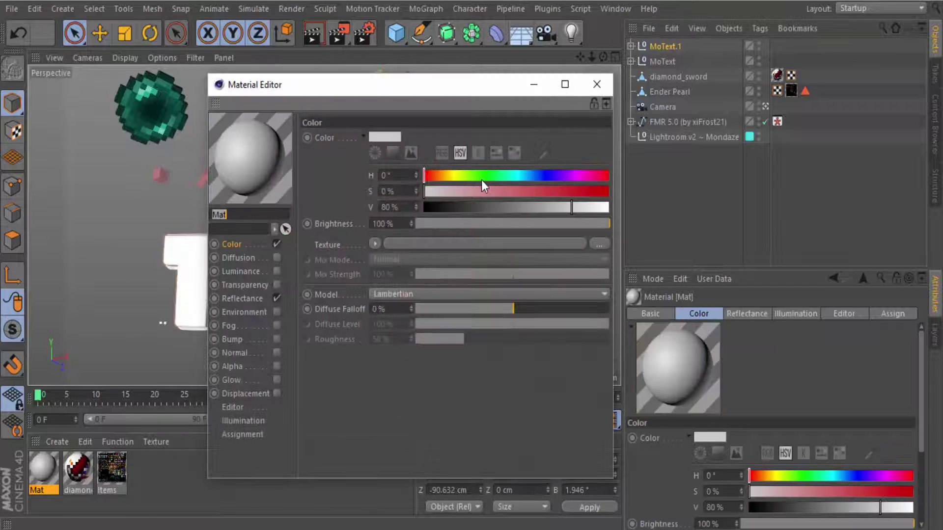
{"action": "left_click_drag", "start_coordinate": [552, 191], "coordinate": [609, 192]}
{"action": "left_click_drag", "start_coordinate": [571, 207], "coordinate": [516, 204]}
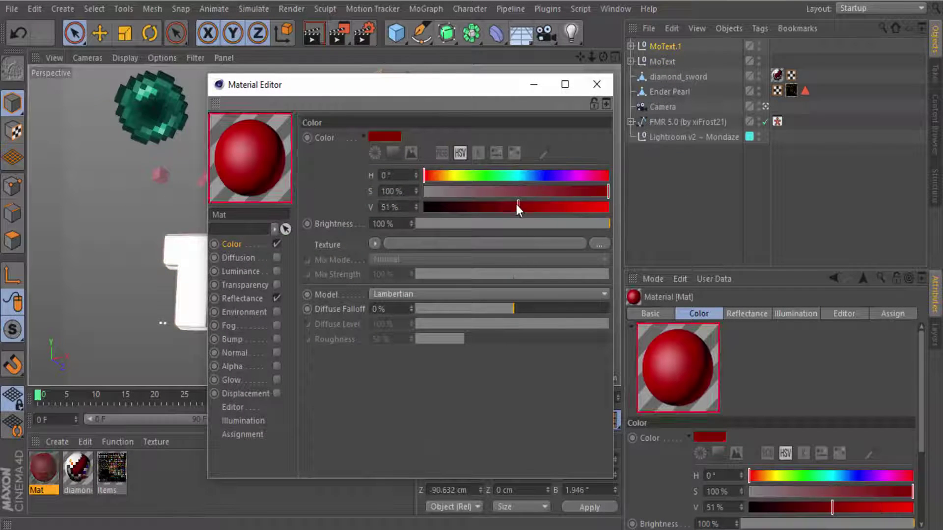
{"action": "left_click", "coordinate": [597, 85]}
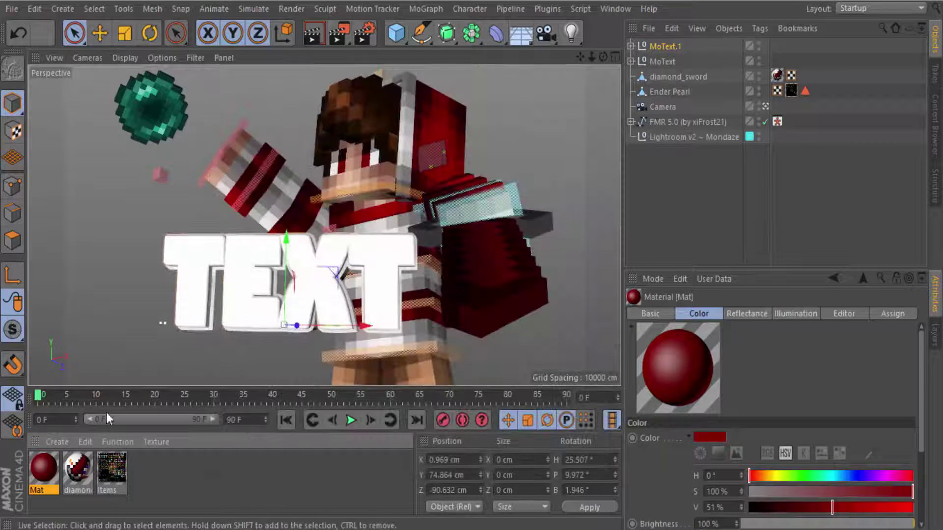
{"action": "left_click_drag", "start_coordinate": [193, 282], "coordinate": [191, 284]}
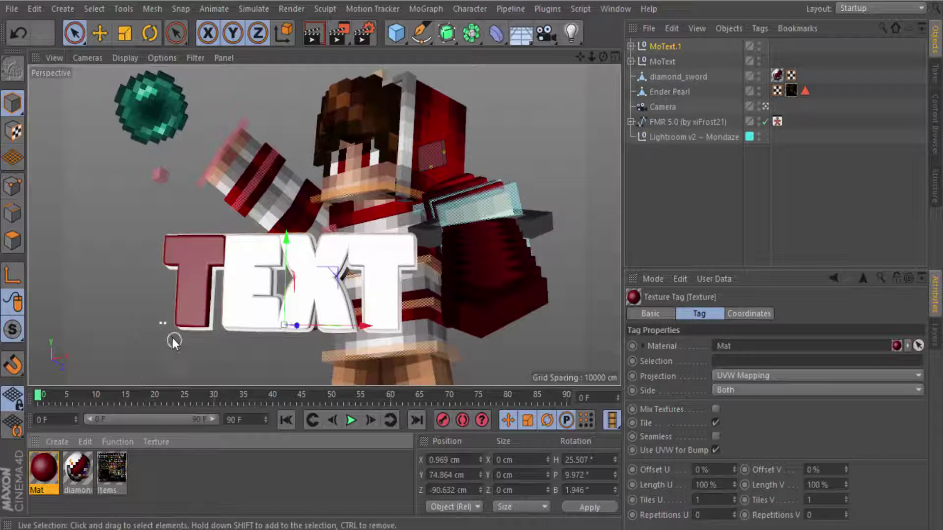
Brighten Mat to V 60% and apply it to the X and another letter
{"action": "left_click", "coordinate": [764, 106]}
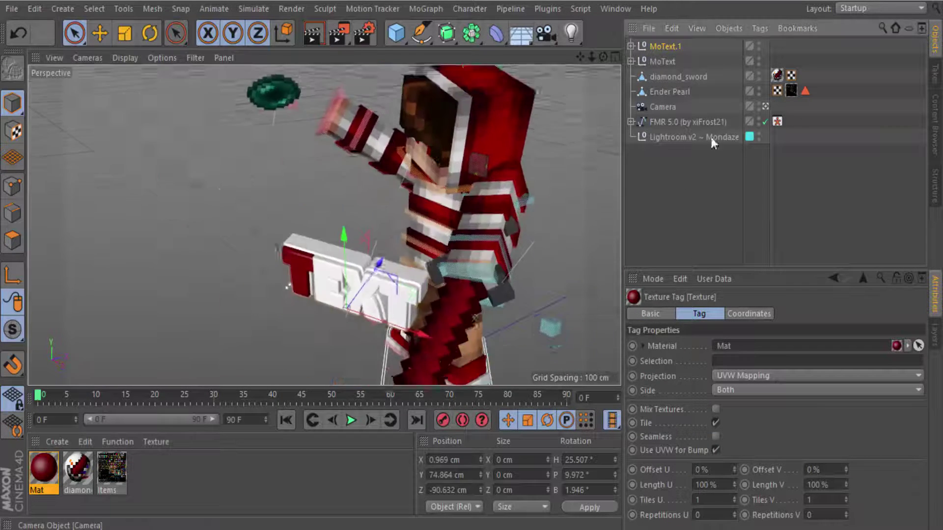
{"action": "double_click", "coordinate": [47, 476]}
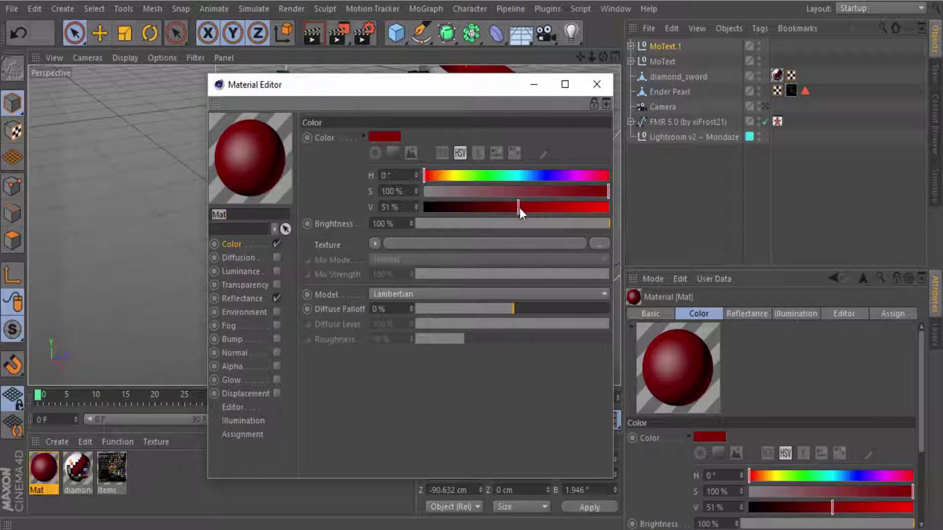
{"action": "left_click_drag", "start_coordinate": [520, 208], "coordinate": [535, 207]}
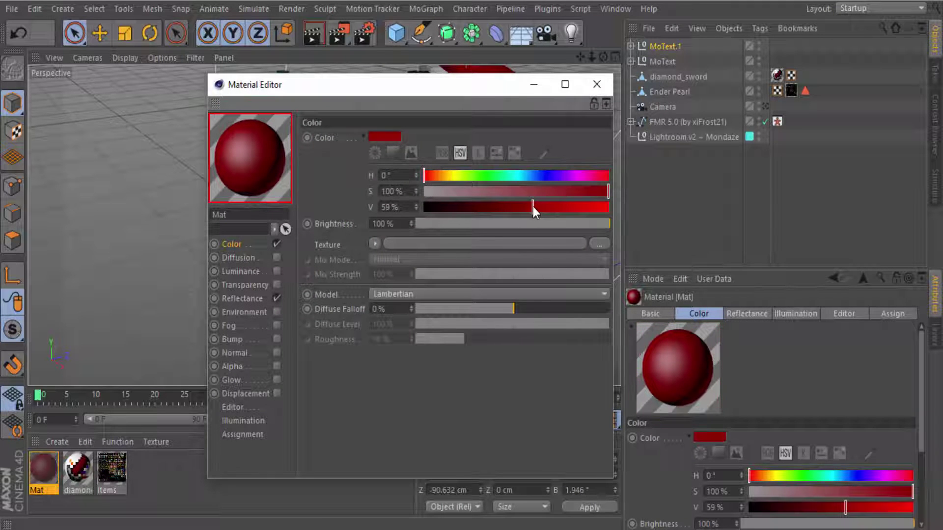
{"action": "left_click", "coordinate": [595, 87]}
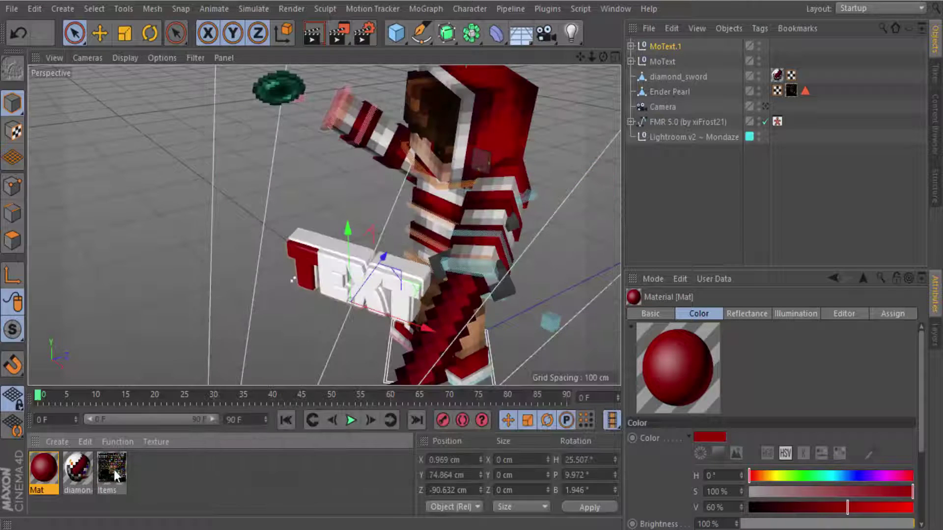
{"action": "left_click_drag", "start_coordinate": [328, 249], "coordinate": [358, 273]}
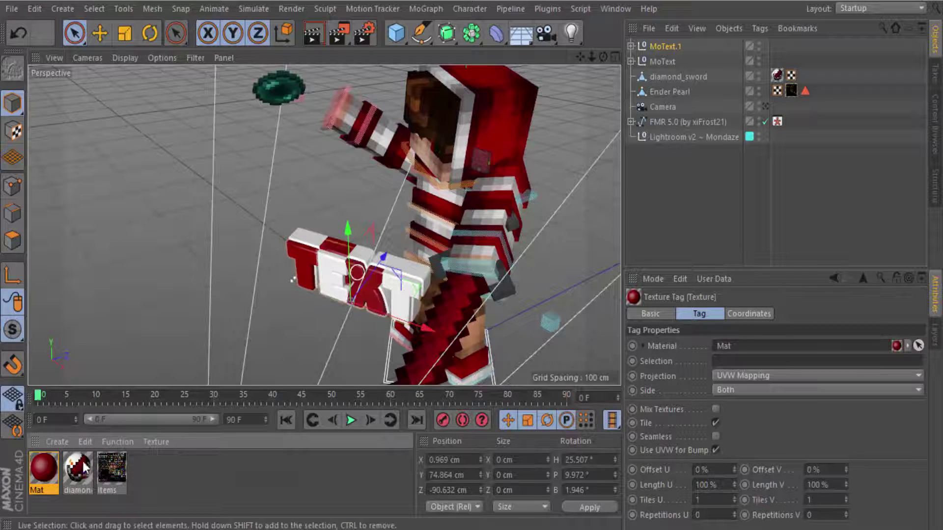
{"action": "left_click_drag", "start_coordinate": [418, 270], "coordinate": [420, 267]}
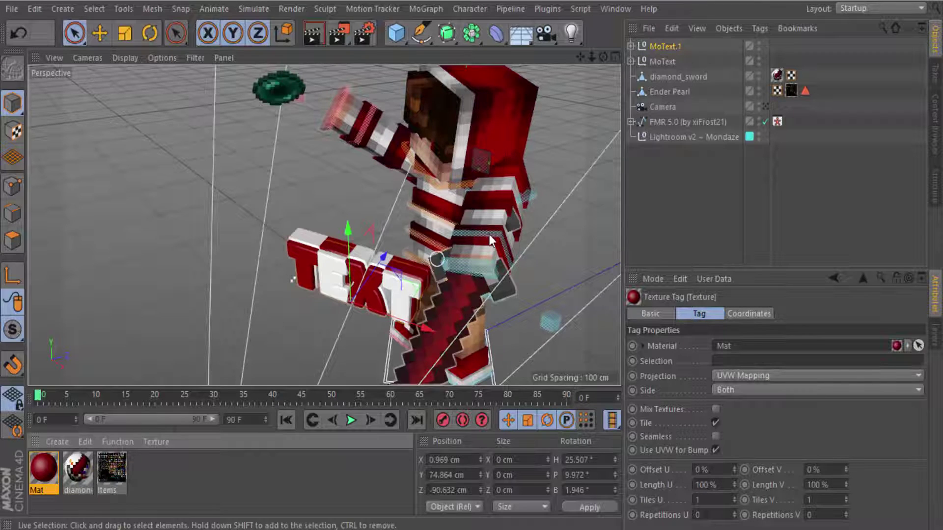
{"action": "left_click", "coordinate": [764, 106]}
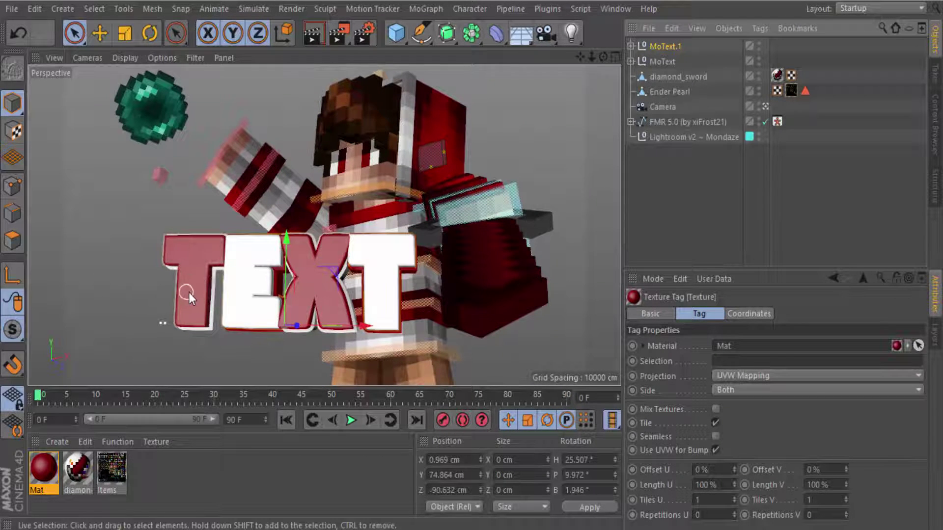
Expand the MoText and Text hierarchies to reveal the individual letters of both titles
{"action": "left_click", "coordinate": [630, 61]}
{"action": "left_click", "coordinate": [646, 92]}
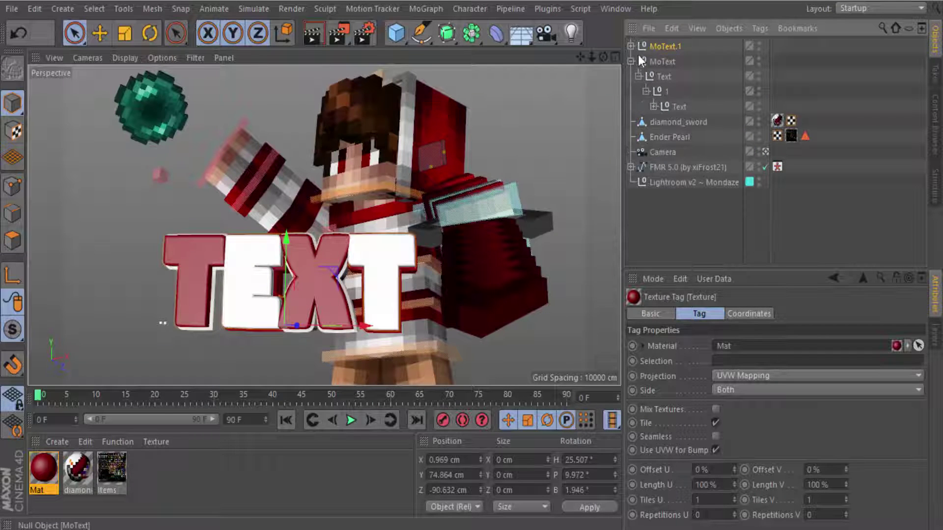
{"action": "left_click", "coordinate": [631, 46]}
{"action": "left_click", "coordinate": [646, 76]}
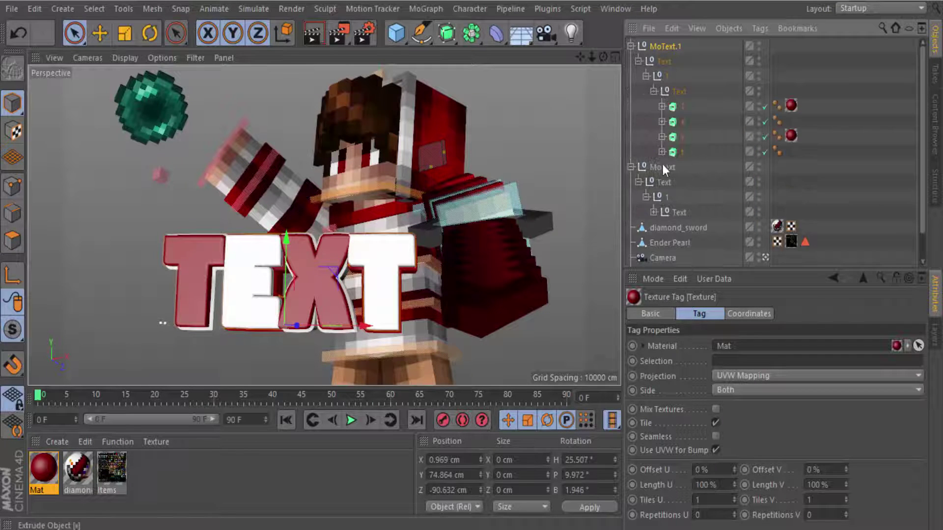
{"action": "left_click", "coordinate": [653, 212]}
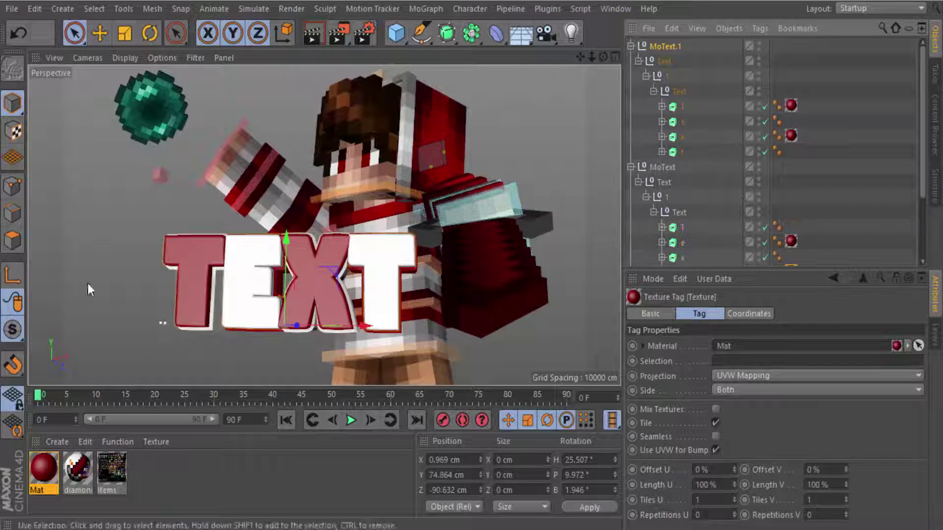
Select both T letters and tilt them with the Rotate tool
{"action": "left_click", "coordinate": [188, 264]}
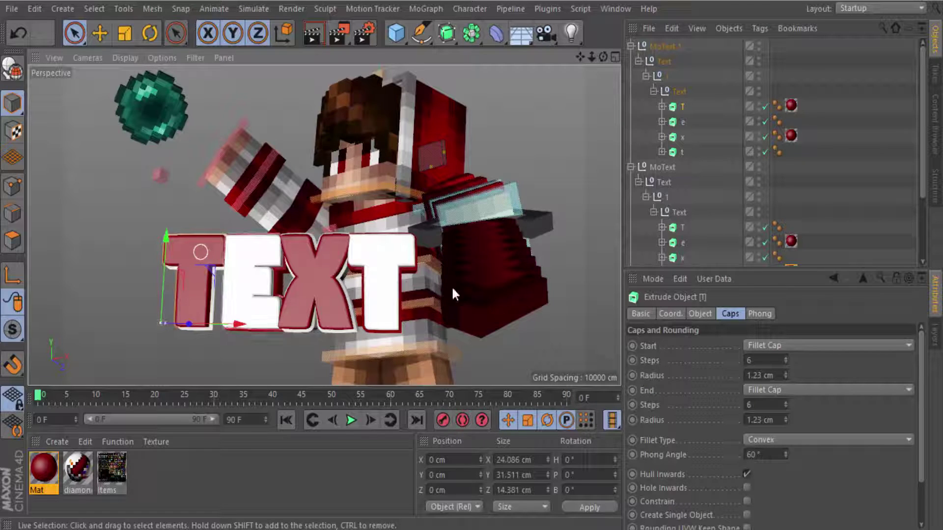
{"action": "left_click", "coordinate": [684, 229], "text": "ctrl"}
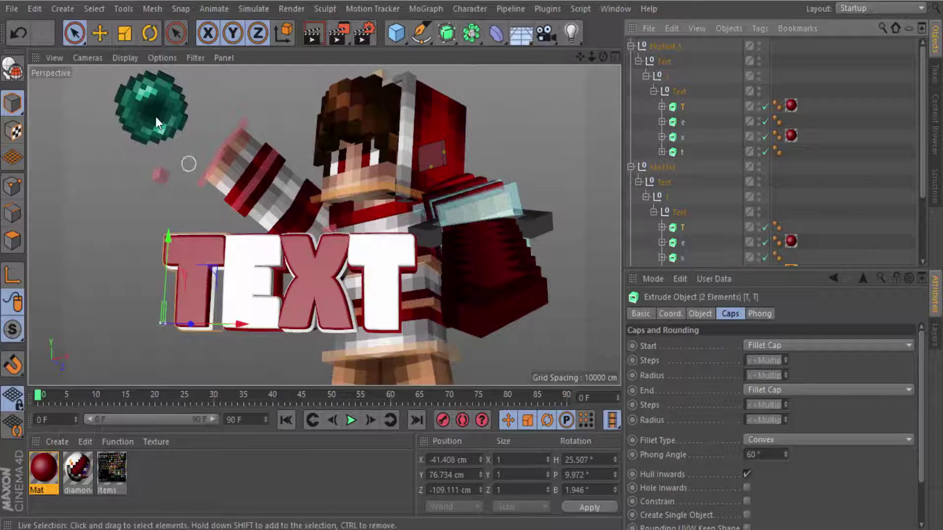
{"action": "key", "text": "r"}
{"action": "left_click_drag", "start_coordinate": [167, 349], "coordinate": [185, 376]}
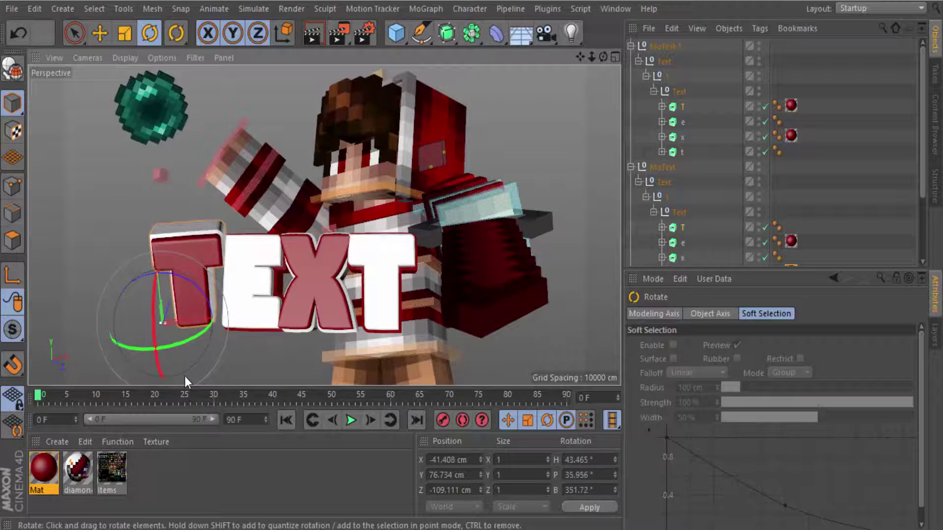
Tilt both e letters, then both x letters, to new angles
{"action": "left_click", "coordinate": [682, 121]}
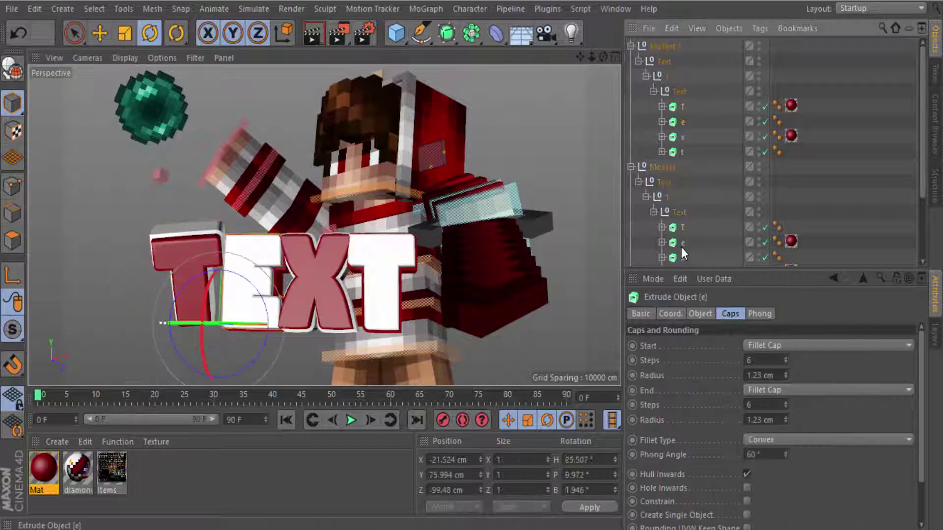
{"action": "left_click", "coordinate": [681, 243], "text": "ctrl"}
{"action": "mouse_move", "coordinate": [232, 344]}
{"action": "left_mouse_down"}
{"action": "mouse_move", "coordinate": [240, 376]}
{"action": "mouse_move", "coordinate": [222, 366]}
{"action": "mouse_move", "coordinate": [326, 304]}
{"action": "left_mouse_up"}
{"action": "left_click", "coordinate": [682, 258], "text": "ctrl"}
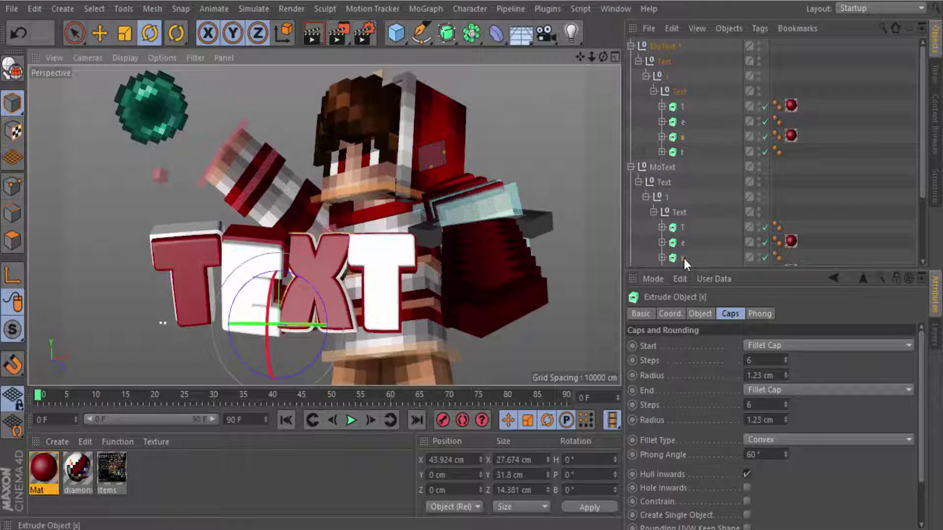
{"action": "mouse_move", "coordinate": [291, 355]}
{"action": "left_mouse_down"}
{"action": "mouse_move", "coordinate": [300, 379]}
{"action": "mouse_move", "coordinate": [272, 381]}
{"action": "mouse_move", "coordinate": [275, 373]}
{"action": "left_mouse_up"}
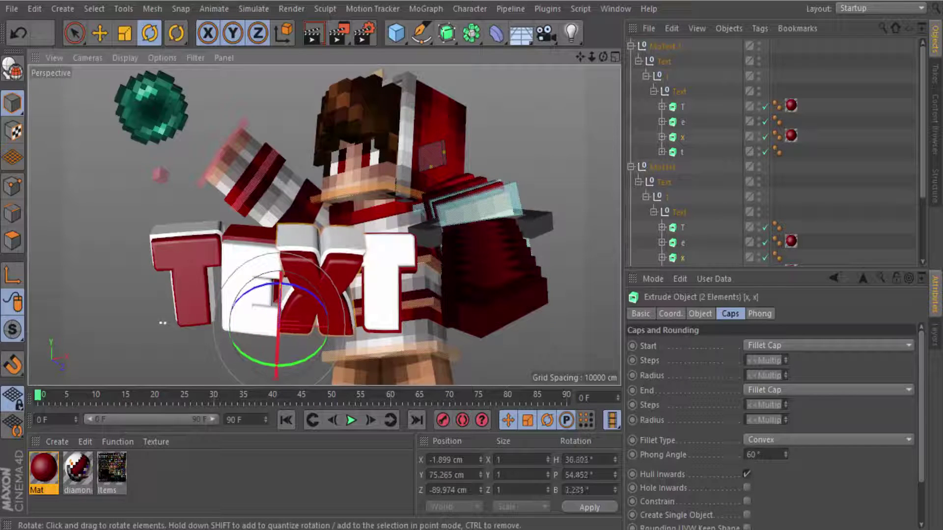
Tilt both final t letters to a new angle and nudge them slightly
{"action": "left_click", "coordinate": [682, 152]}
{"action": "scroll", "coordinate": [737, 206], "scroll_direction": "down", "scroll_amount": 3}
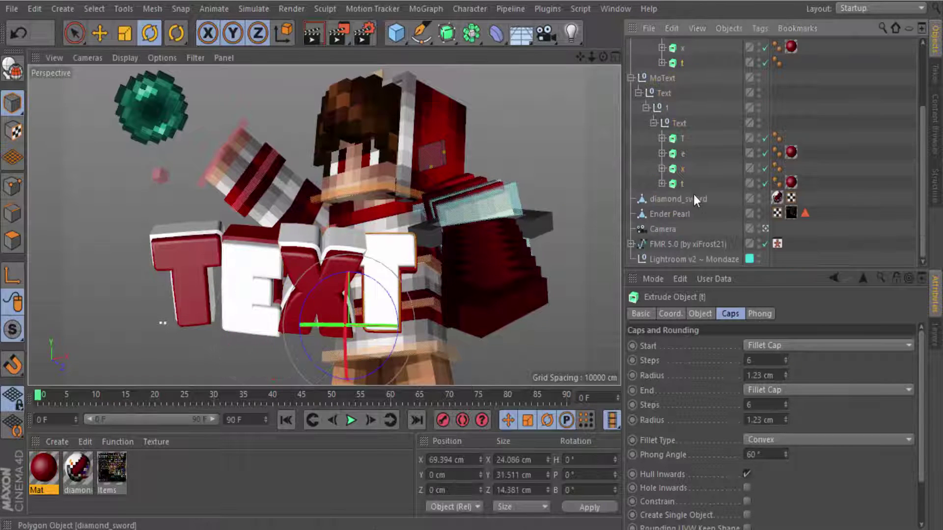
{"action": "left_click", "coordinate": [682, 183], "text": "ctrl"}
{"action": "mouse_move", "coordinate": [357, 360]}
{"action": "left_mouse_down"}
{"action": "mouse_move", "coordinate": [355, 376]}
{"action": "mouse_move", "coordinate": [344, 378]}
{"action": "left_mouse_up"}
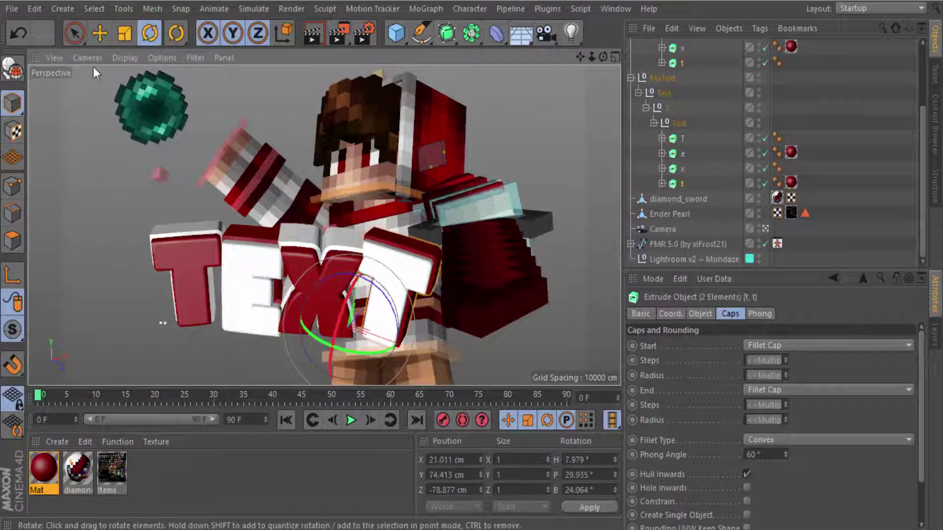
{"action": "left_click", "coordinate": [74, 33]}
{"action": "left_click_drag", "start_coordinate": [393, 339], "coordinate": [406, 347]}
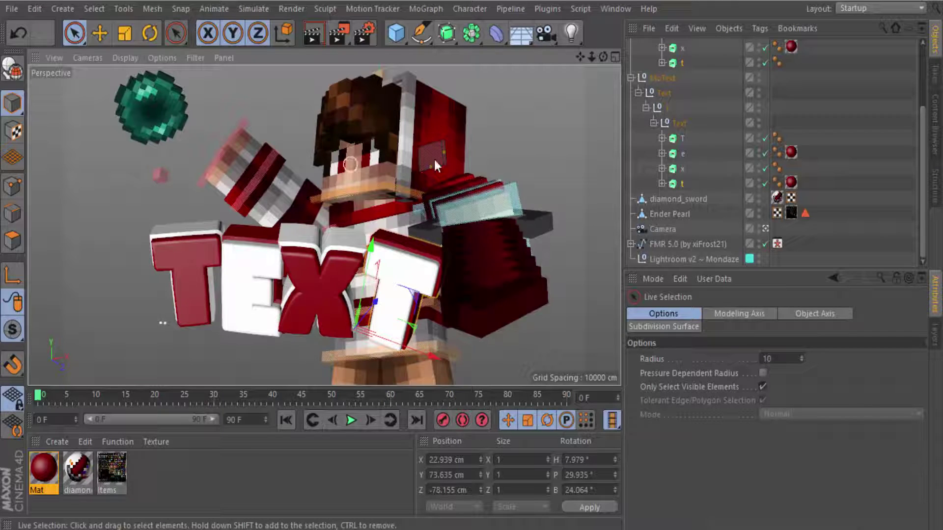
Deselect the letters and open Render Settings, showing 1920 × 1080 output
{"action": "left_click", "coordinate": [554, 123]}
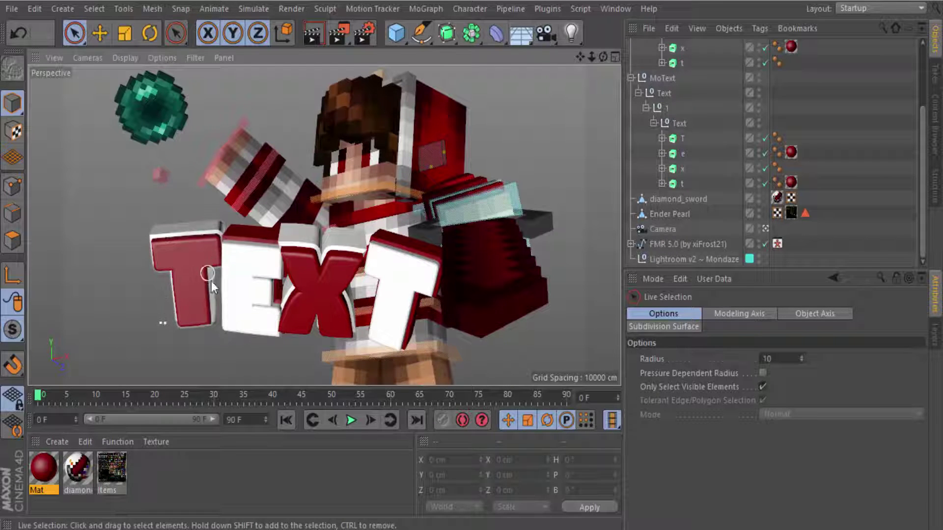
{"action": "left_click", "coordinate": [247, 295]}
{"action": "left_click", "coordinate": [157, 193]}
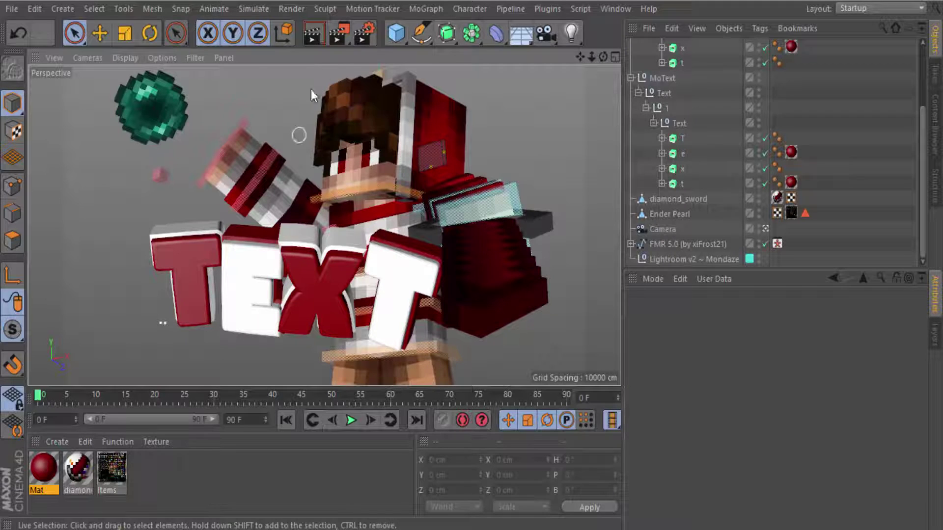
{"action": "left_click", "coordinate": [362, 34]}
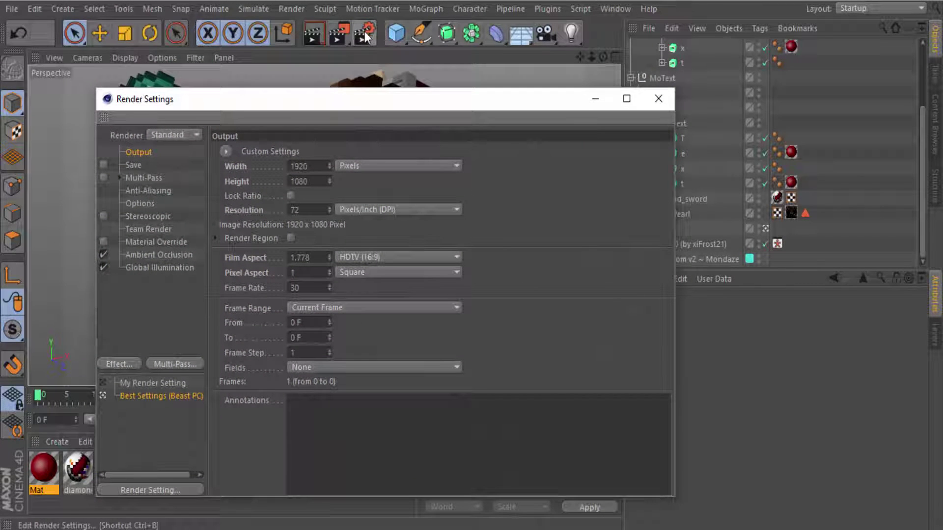
Enable saving the render as a PNG with 8 Bit/Channel depth
{"action": "left_click", "coordinate": [126, 166]}
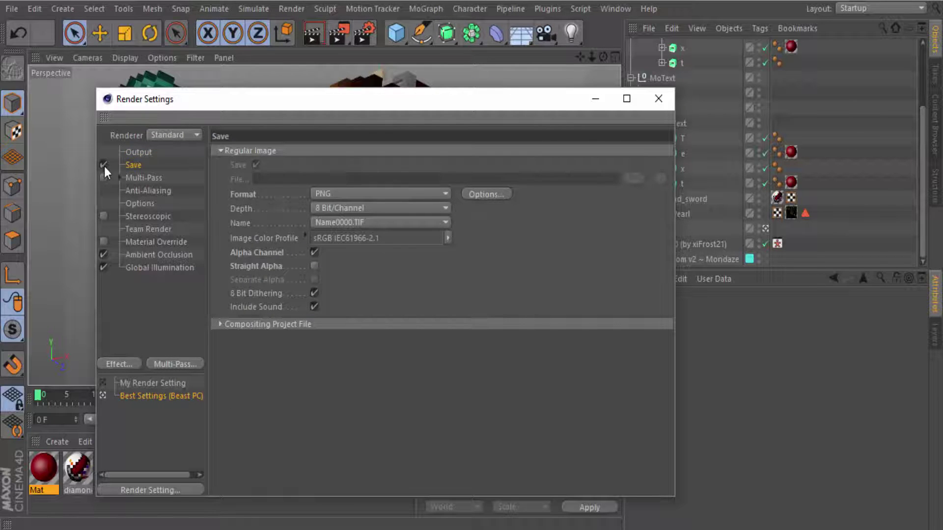
{"action": "left_click", "coordinate": [104, 165]}
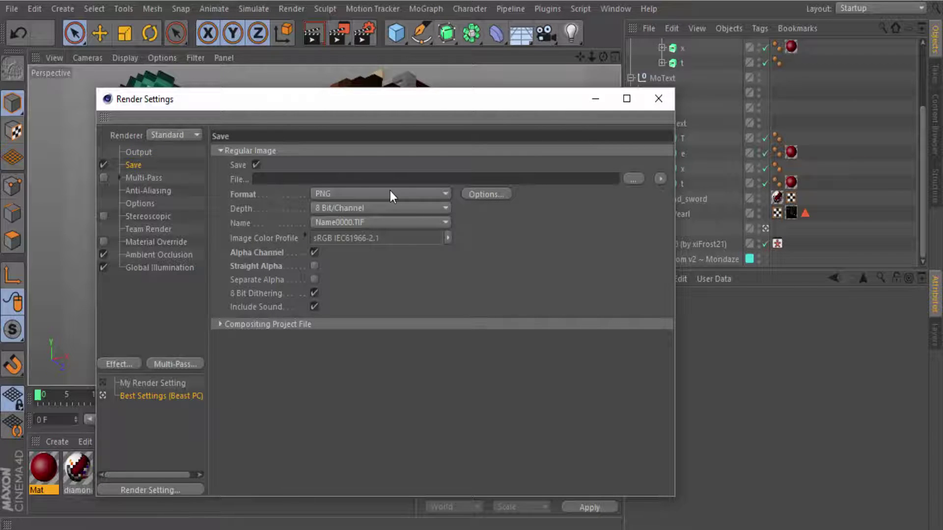
{"action": "left_click", "coordinate": [320, 195]}
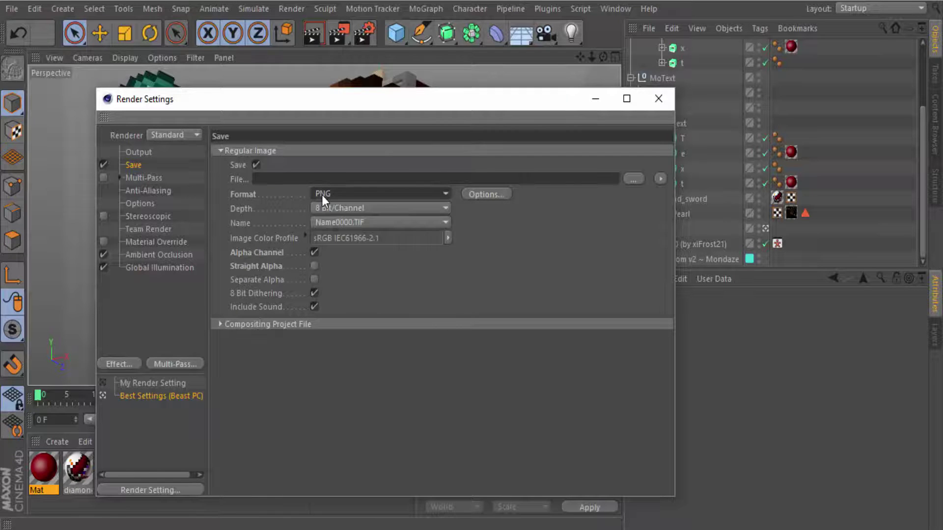
{"action": "left_click", "coordinate": [332, 193]}
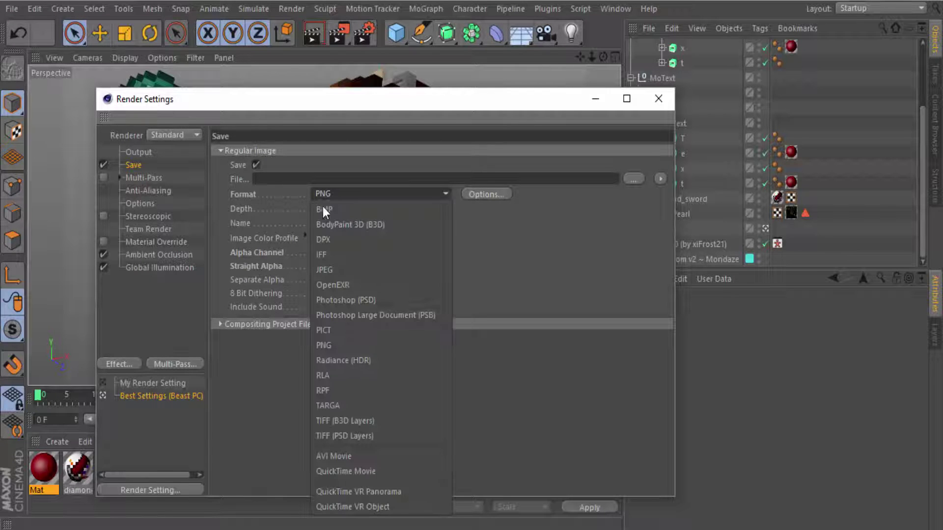
{"action": "left_click", "coordinate": [336, 344]}
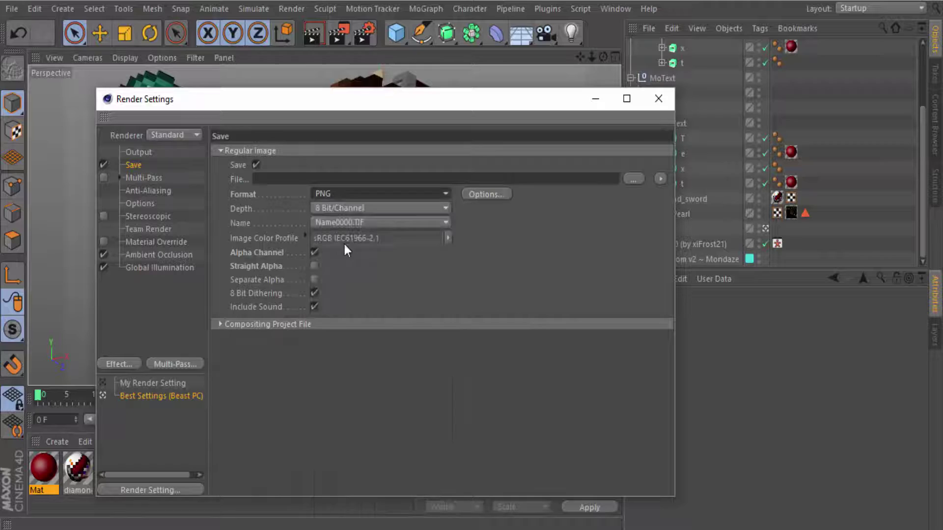
{"action": "left_click", "coordinate": [346, 212]}
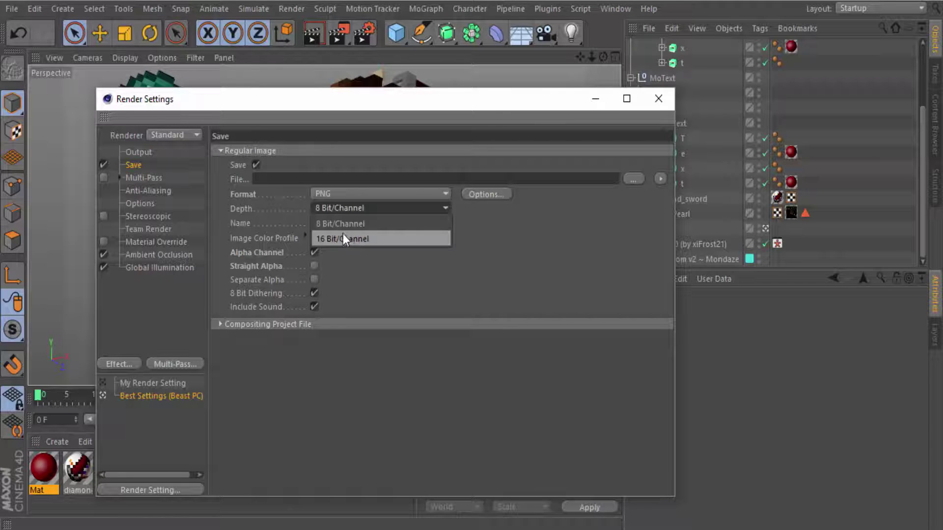
{"action": "left_click", "coordinate": [339, 227]}
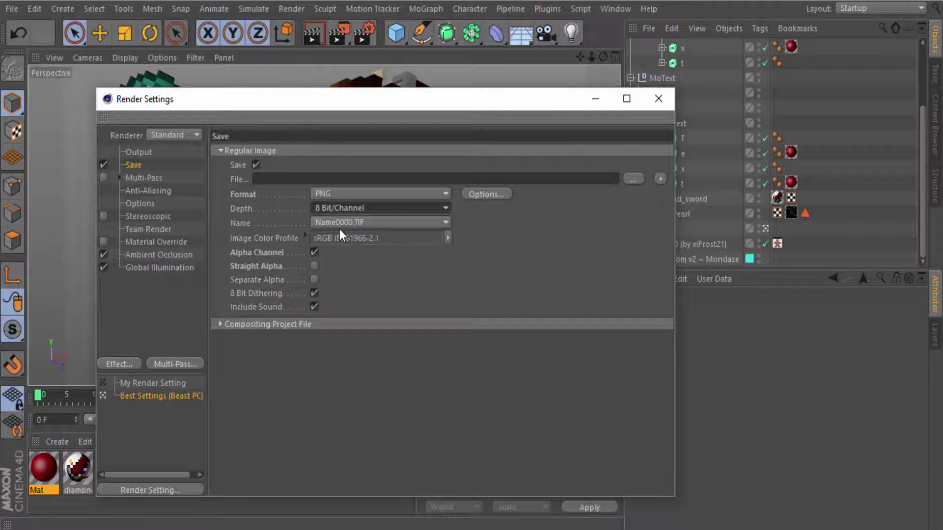
Set the save path to 'RENDER EX' on the Desktop and close Render Settings
{"action": "left_click", "coordinate": [635, 179]}
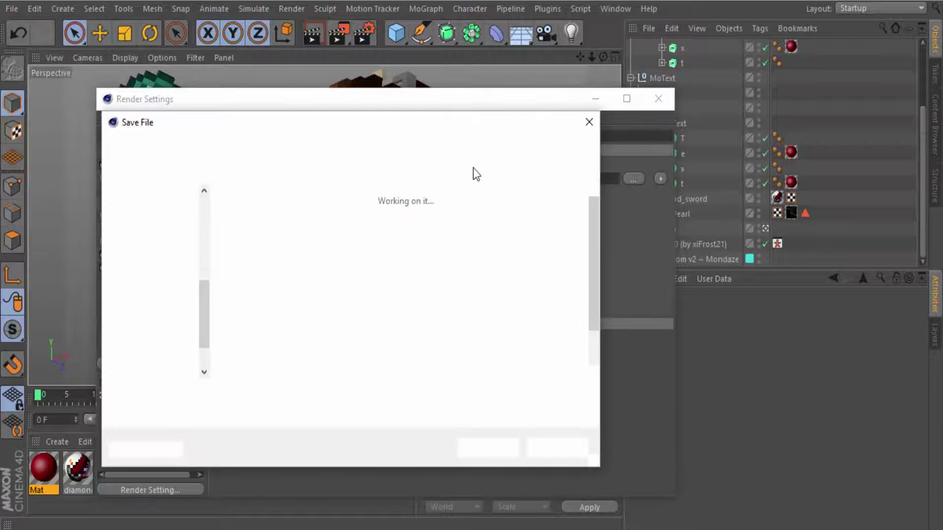
{"action": "left_click", "coordinate": [164, 237]}
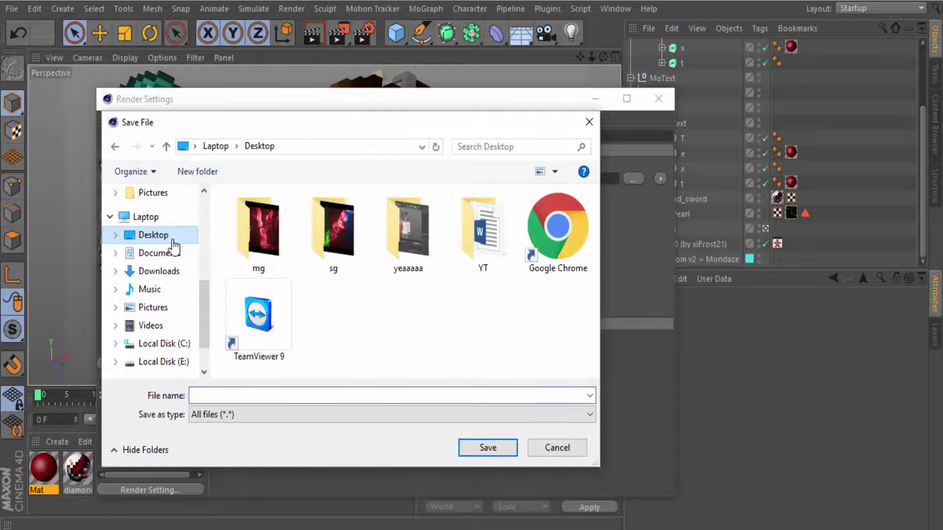
{"action": "left_click", "coordinate": [302, 397]}
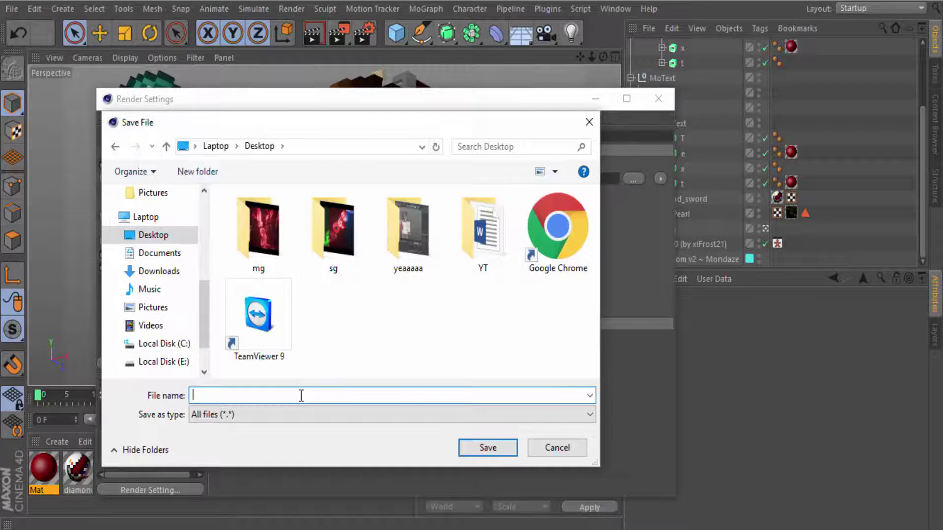
{"action": "type", "text": "RENDER EX"}
{"action": "left_click", "coordinate": [487, 447]}
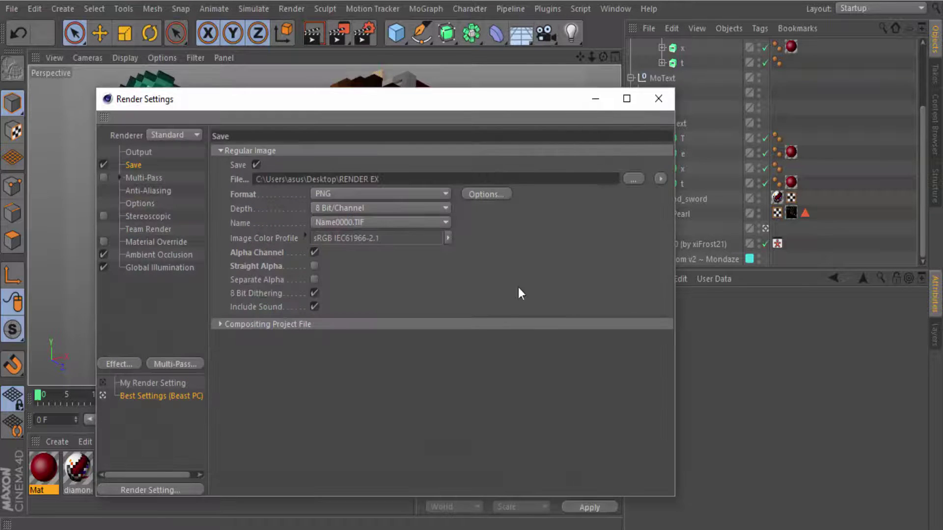
{"action": "left_click", "coordinate": [660, 104]}
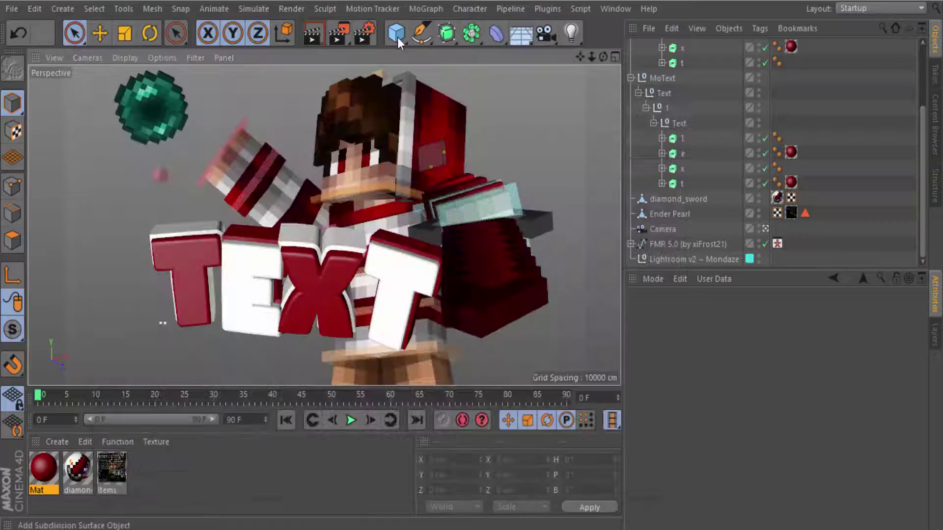
Render the scene to the Picture Viewer as a 1920×1080 RENDER EX.png image
{"action": "left_click", "coordinate": [342, 35]}
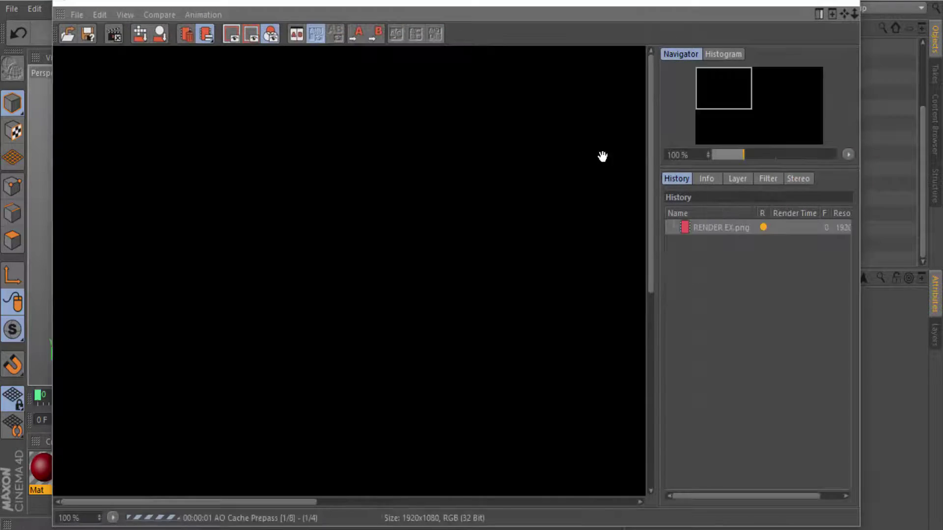
{"action": "scroll", "coordinate": [506, 231], "scroll_direction": "down", "scroll_amount": 2}
{"action": "scroll", "coordinate": [505, 231], "scroll_direction": "up", "scroll_amount": 1}
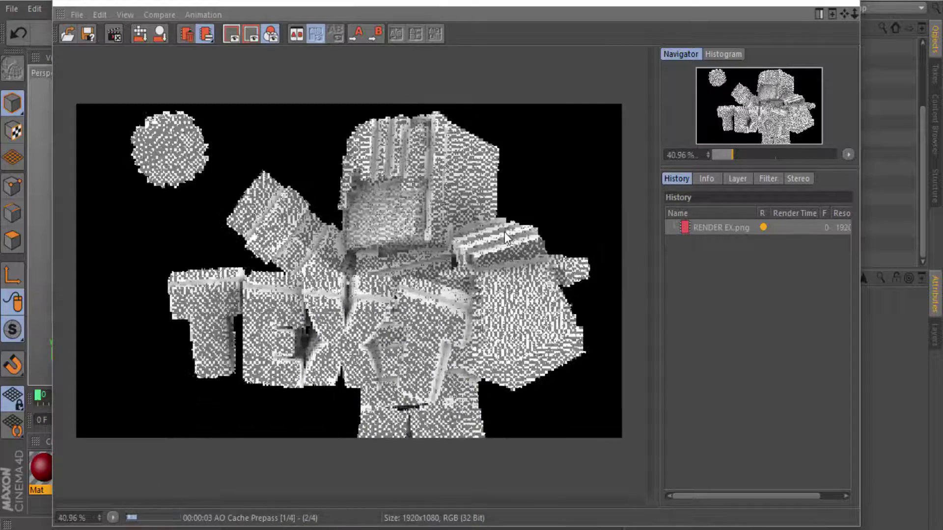